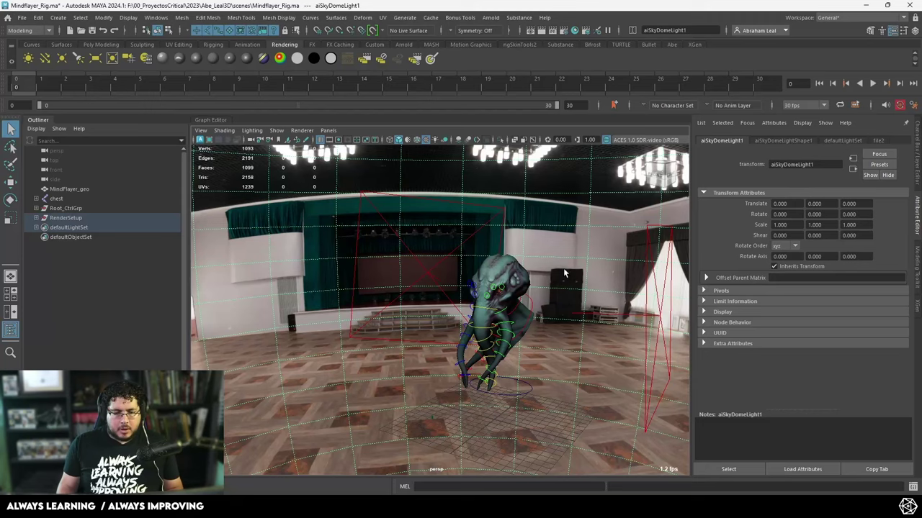
Test the eyebrow control above the creature's right eye by moving it sideways, and undo the move.
{"action": "left_click_drag", "start_coordinate": [565, 274], "coordinate": [571, 317], "text": "alt"}
{"action": "right_click_drag", "start_coordinate": [570, 317], "coordinate": [585, 331], "text": "alt"}
{"action": "middle_click_drag", "start_coordinate": [547, 331], "coordinate": [499, 343], "text": "alt"}
{"action": "left_click_drag", "start_coordinate": [500, 344], "coordinate": [536, 340], "text": "alt"}
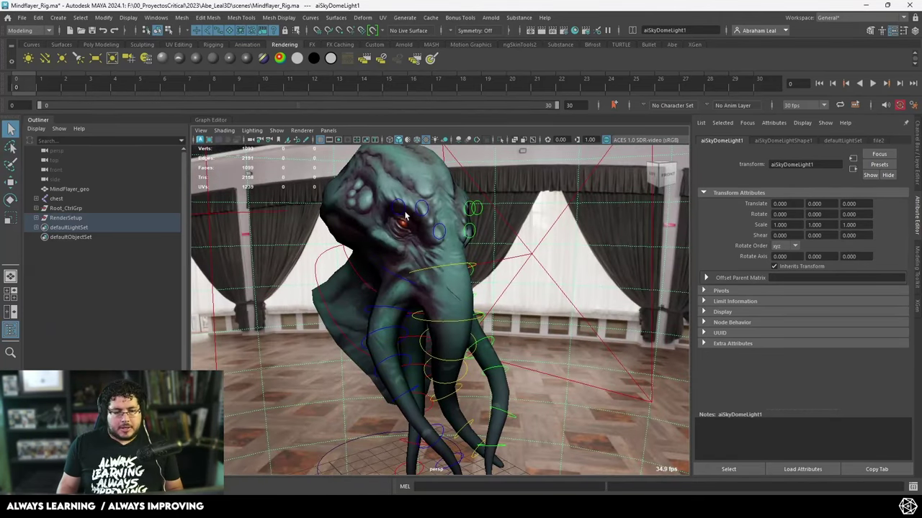
{"action": "left_click", "coordinate": [400, 215]}
{"action": "key", "text": "w"}
{"action": "left_click_drag", "start_coordinate": [386, 208], "coordinate": [347, 206]}
{"action": "key", "text": "ctrl+z"}
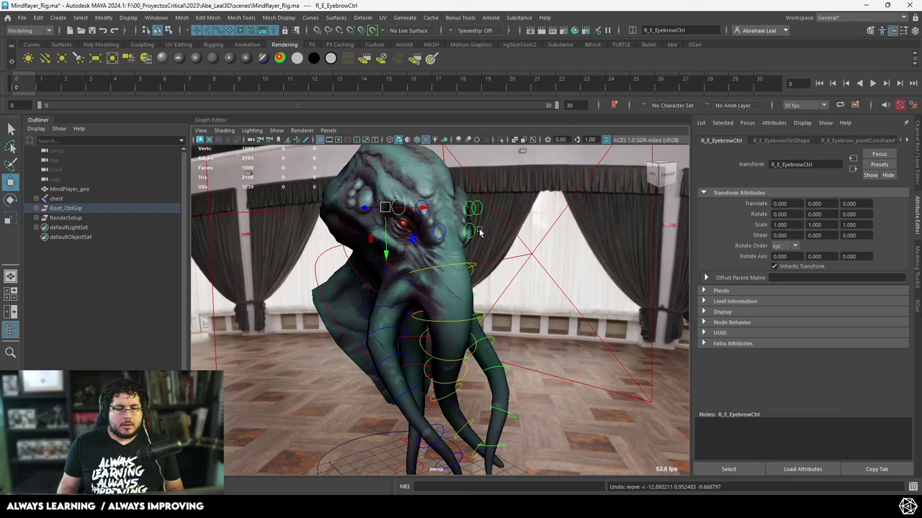
{"action": "scroll", "coordinate": [481, 252], "scroll_direction": "down", "scroll_amount": 8}
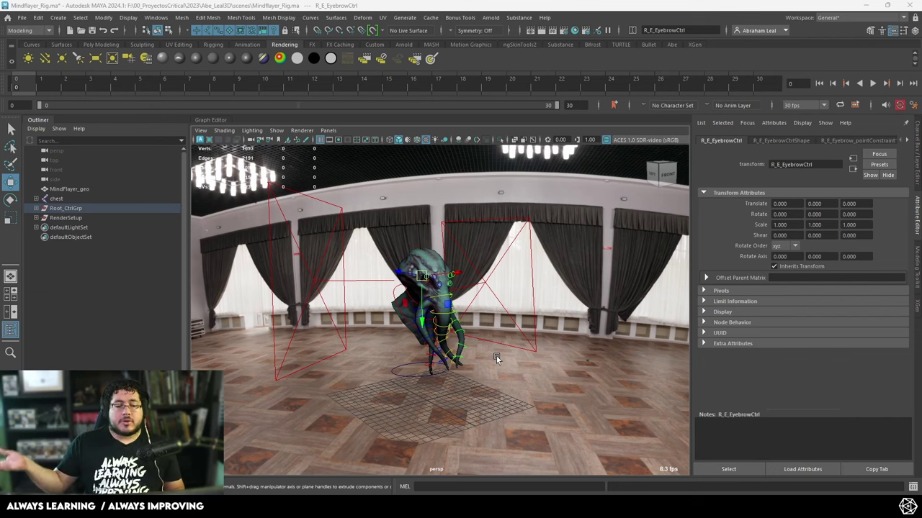
{"action": "scroll", "coordinate": [472, 313], "scroll_direction": "up", "scroll_amount": 8}
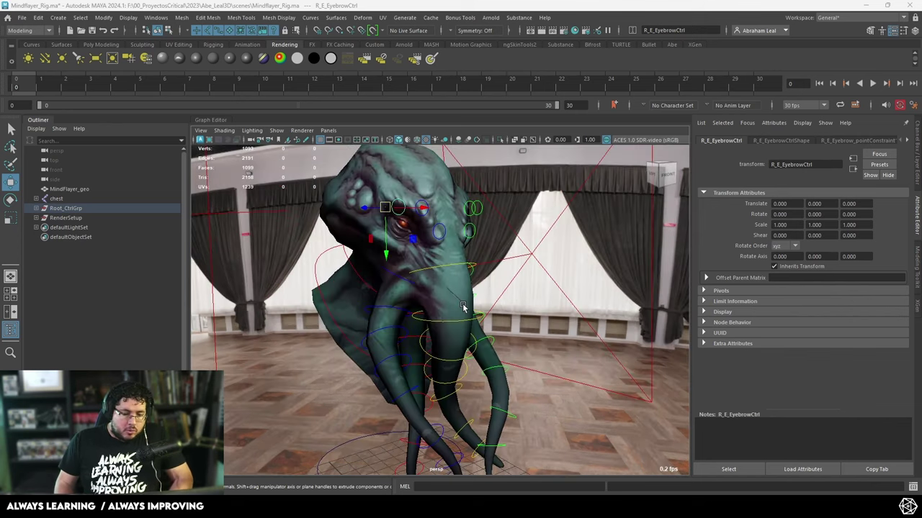
{"action": "scroll", "coordinate": [497, 310], "scroll_direction": "up", "scroll_amount": 3}
{"action": "right_click_drag", "start_coordinate": [501, 310], "coordinate": [382, 284], "text": "alt"}
{"action": "left_click_drag", "start_coordinate": [497, 317], "coordinate": [400, 311], "text": "alt"}
{"action": "right_click_drag", "start_coordinate": [477, 313], "coordinate": [329, 267], "text": "alt"}
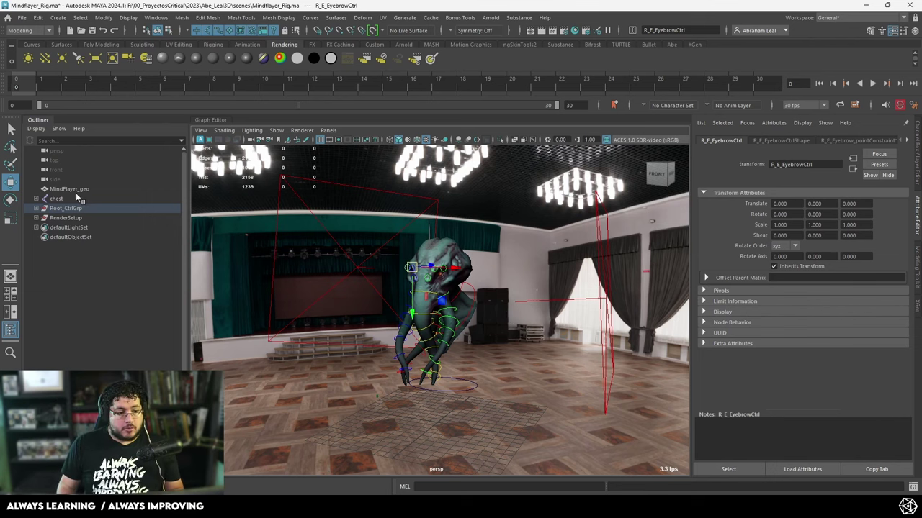
Hide the RenderSetup group so that only the creature and its rig controls are shown.
{"action": "left_click", "coordinate": [75, 218]}
{"action": "key", "text": "h"}
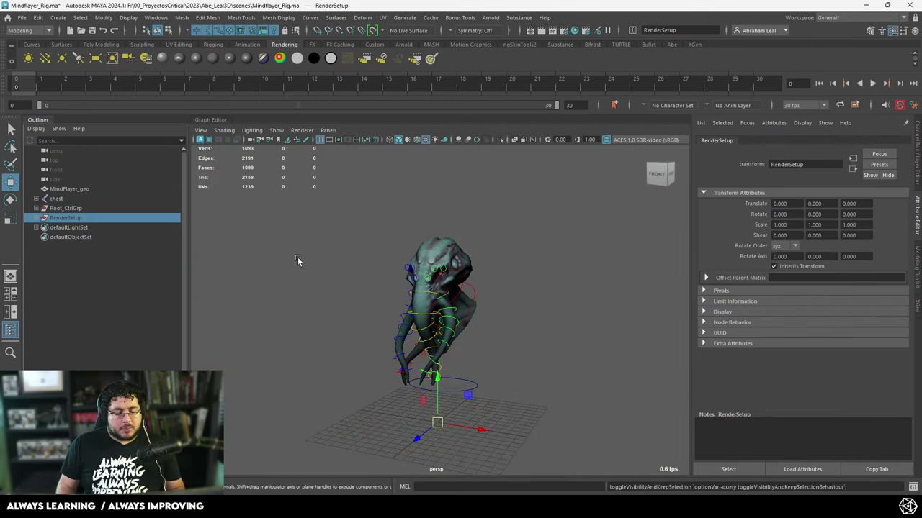
{"action": "right_click_drag", "start_coordinate": [339, 276], "coordinate": [354, 275], "text": "alt"}
{"action": "middle_click_drag", "start_coordinate": [354, 275], "coordinate": [355, 258], "text": "alt"}
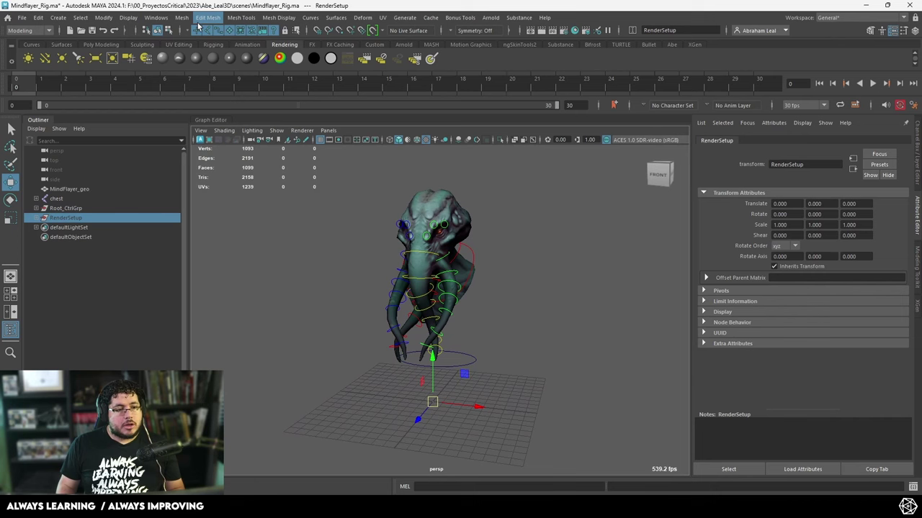
Select all NURBS curves in the scene and create a quick select set from them named MindflayerCtrl.
{"action": "left_click", "coordinate": [80, 17]}
{"action": "mouse_move", "coordinate": [104, 46]}
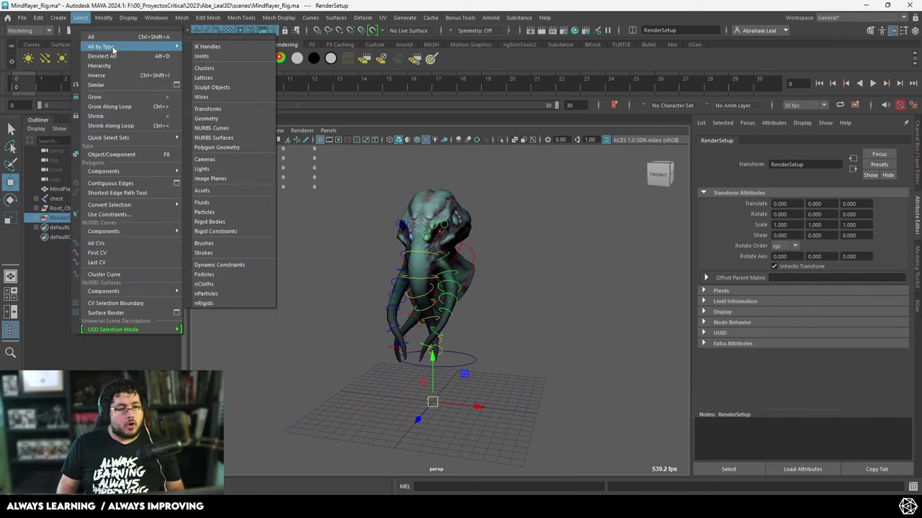
{"action": "left_click", "coordinate": [210, 128]}
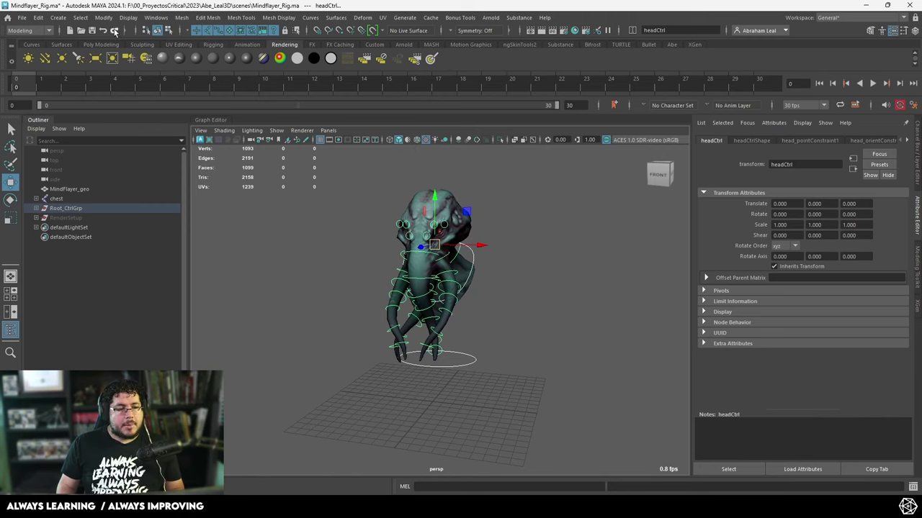
{"action": "left_click", "coordinate": [66, 17]}
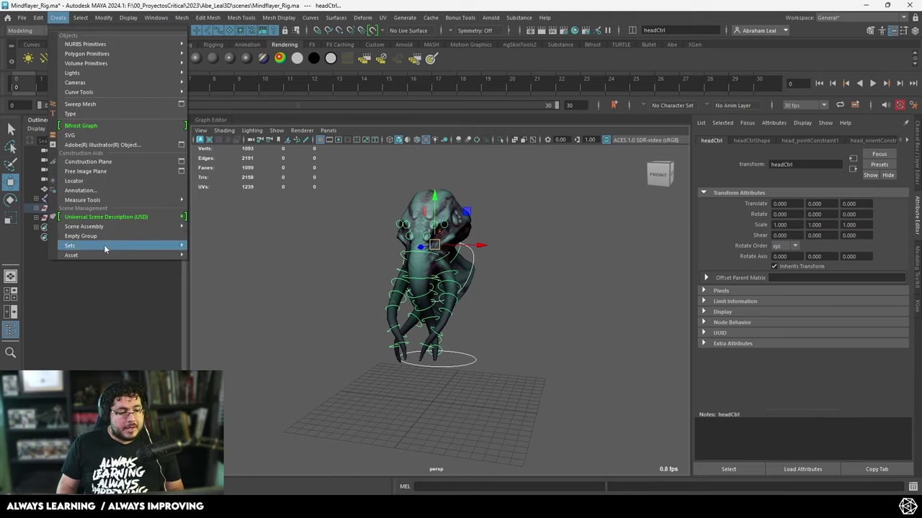
{"action": "mouse_move", "coordinate": [166, 245]}
{"action": "left_click", "coordinate": [231, 265]}
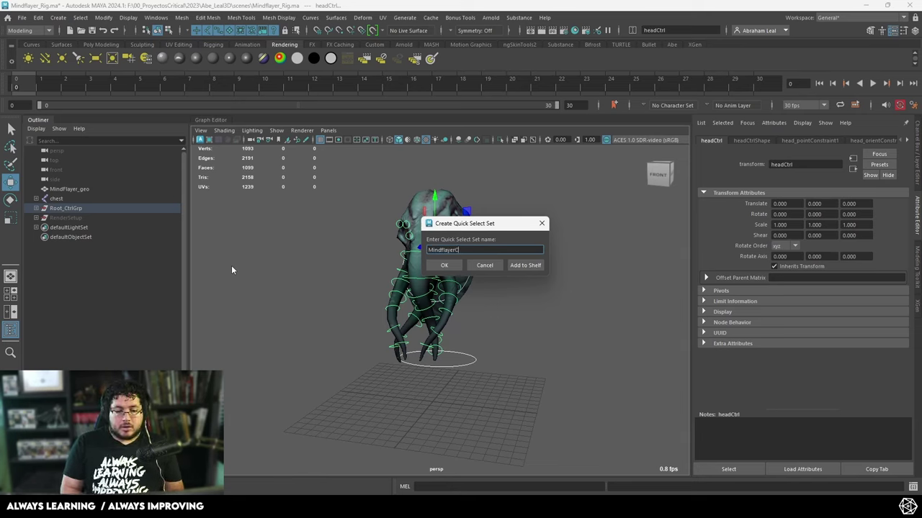
{"action": "left_click", "coordinate": [444, 265]}
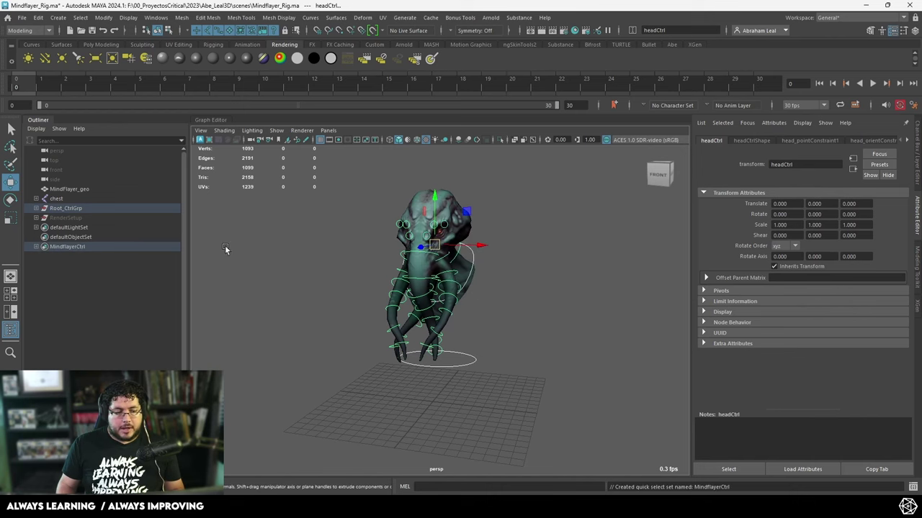
Expand the MindflayerCtrl set, select its member controls to check them, and clear the selection and collapse the set.
{"action": "left_click", "coordinate": [69, 246]}
{"action": "left_click", "coordinate": [37, 247]}
{"action": "left_click", "coordinate": [78, 257]}
{"action": "scroll", "coordinate": [76, 266], "scroll_direction": "down", "scroll_amount": 5}
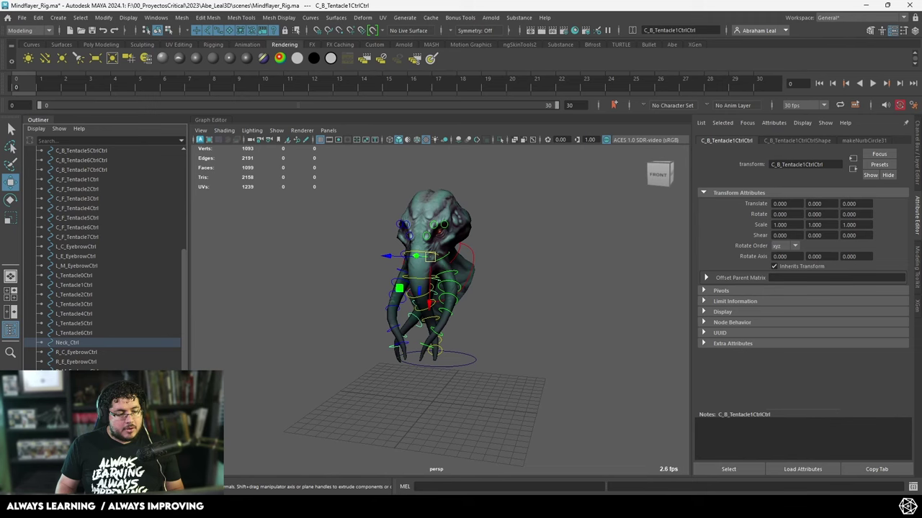
{"action": "left_click_drag", "start_coordinate": [78, 458], "coordinate": [69, 151]}
{"action": "scroll", "coordinate": [108, 234], "scroll_direction": "up", "scroll_amount": 4}
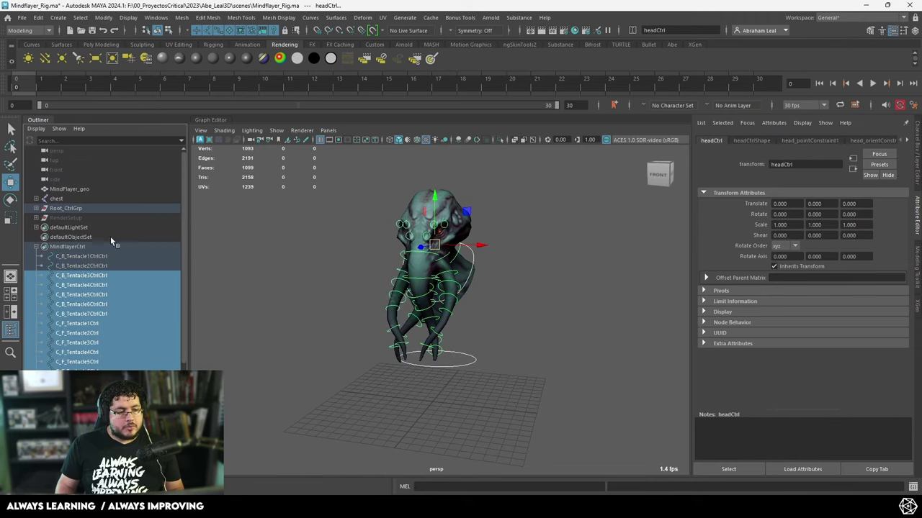
{"action": "left_click", "coordinate": [191, 263]}
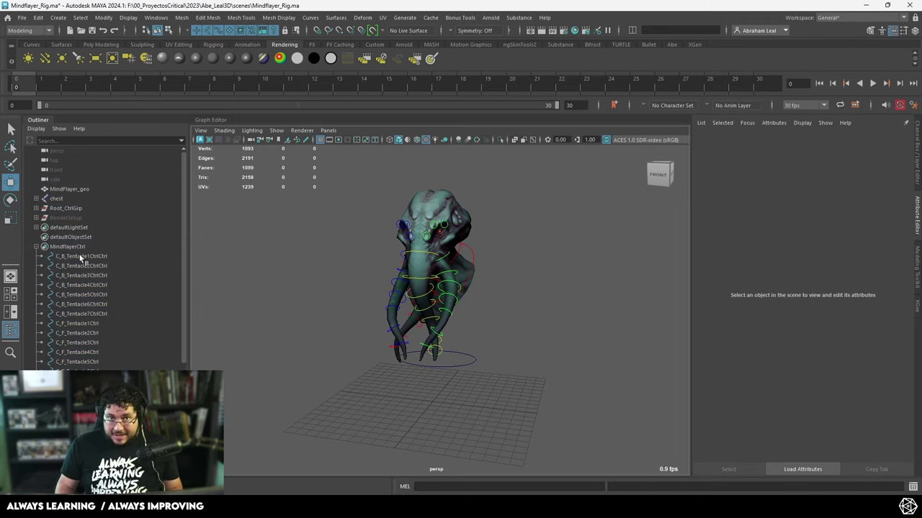
{"action": "left_click", "coordinate": [36, 247]}
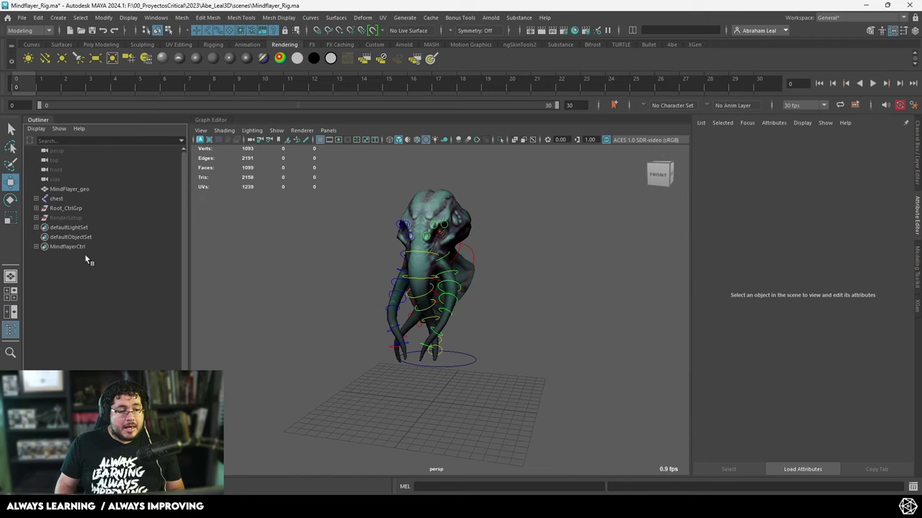
Add the MindflayerCtrl quick select set to the Animation shelf as a shortcut.
{"action": "left_click", "coordinate": [247, 45]}
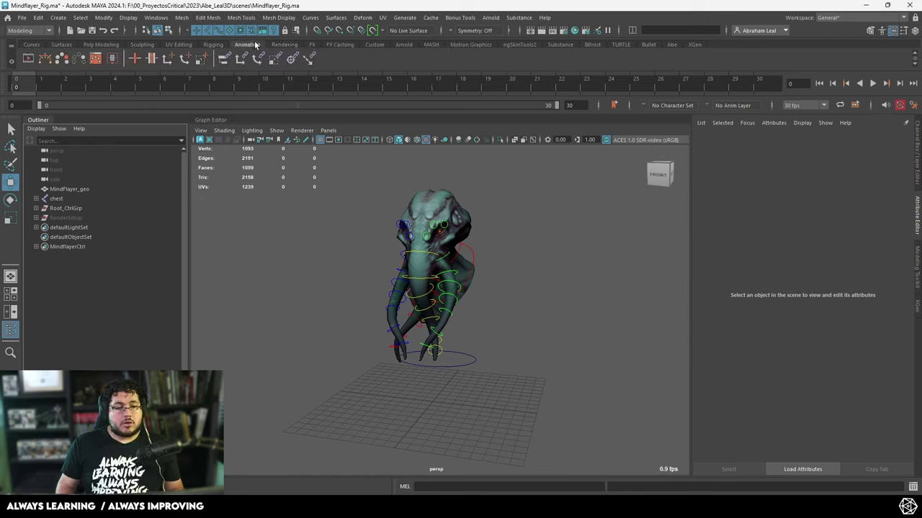
{"action": "left_click", "coordinate": [81, 18]}
{"action": "mouse_move", "coordinate": [117, 137]}
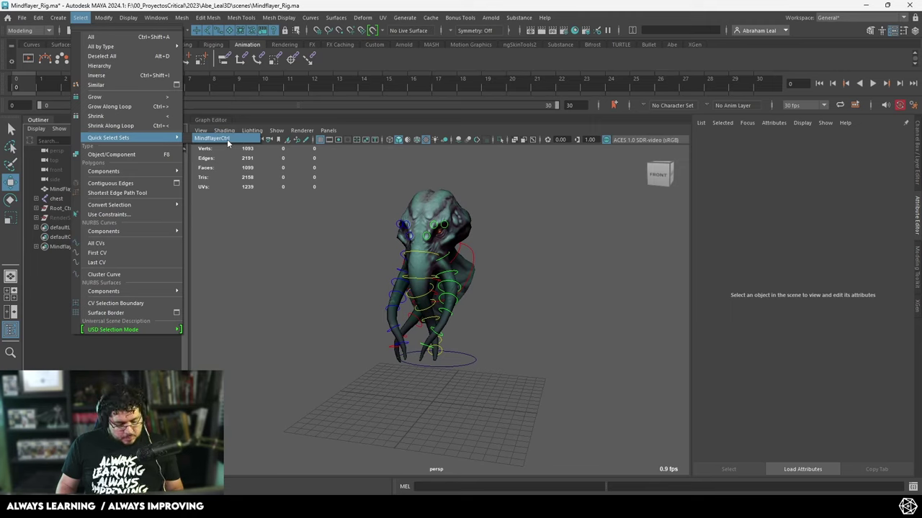
Inspect the MEL command behind the new MindflayerCtrl shelf shortcut and close the Shelf Editor.
{"action": "right_click", "coordinate": [326, 63]}
{"action": "left_click", "coordinate": [349, 72]}
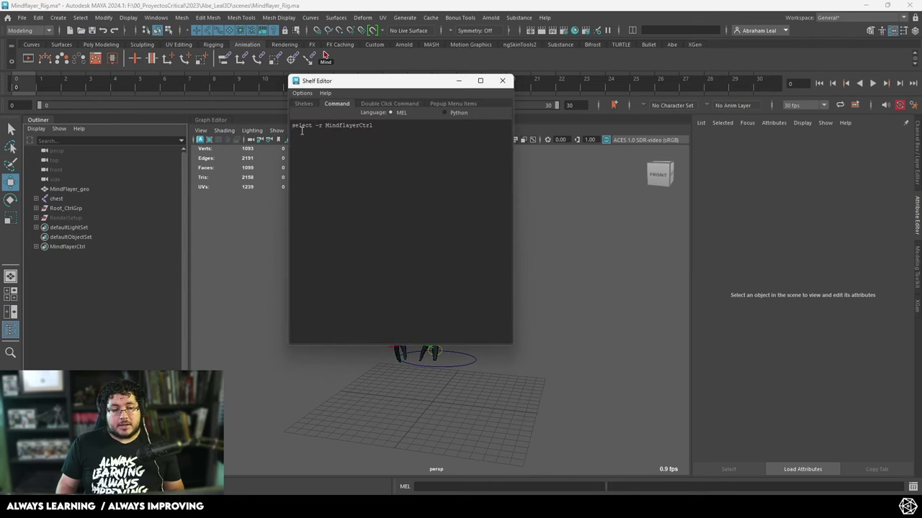
{"action": "left_click", "coordinate": [332, 131]}
{"action": "left_click_drag", "start_coordinate": [296, 125], "coordinate": [373, 128]}
{"action": "left_click", "coordinate": [422, 165]}
{"action": "left_click", "coordinate": [503, 81]}
Save the Mindflayer_Rig scene and start a new empty scene.
{"action": "left_click", "coordinate": [22, 18]}
{"action": "left_click", "coordinate": [50, 60]}
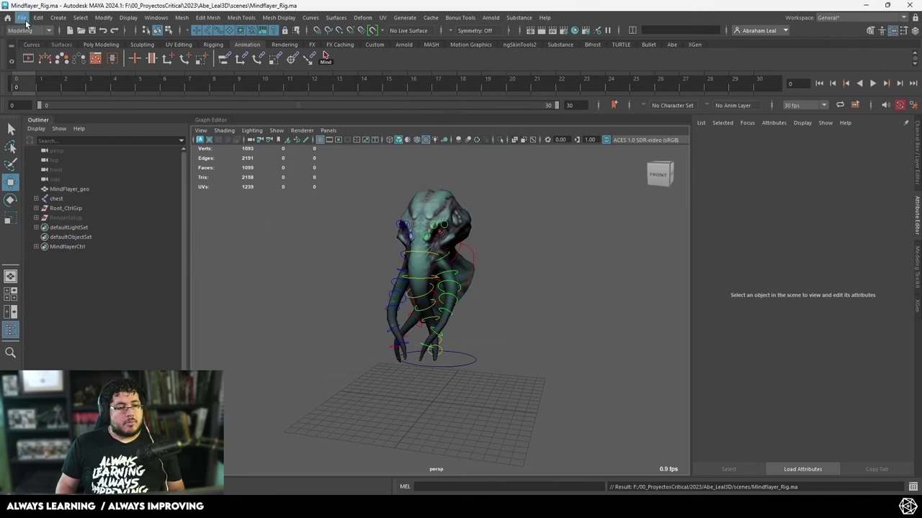
{"action": "left_click", "coordinate": [71, 30]}
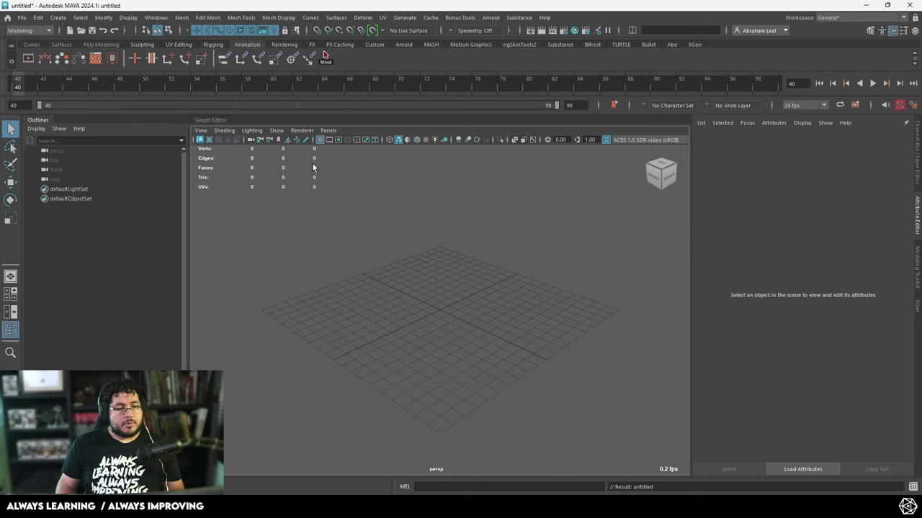
Create a reference to Mindflayer_Rig.ma in the new scene.
{"action": "left_click", "coordinate": [21, 18]}
{"action": "left_click", "coordinate": [60, 243]}
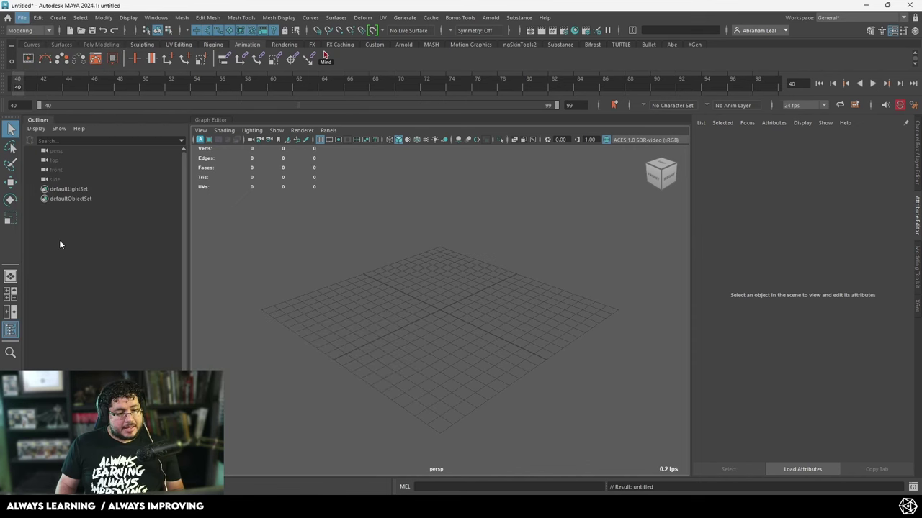
{"action": "left_click", "coordinate": [343, 119]}
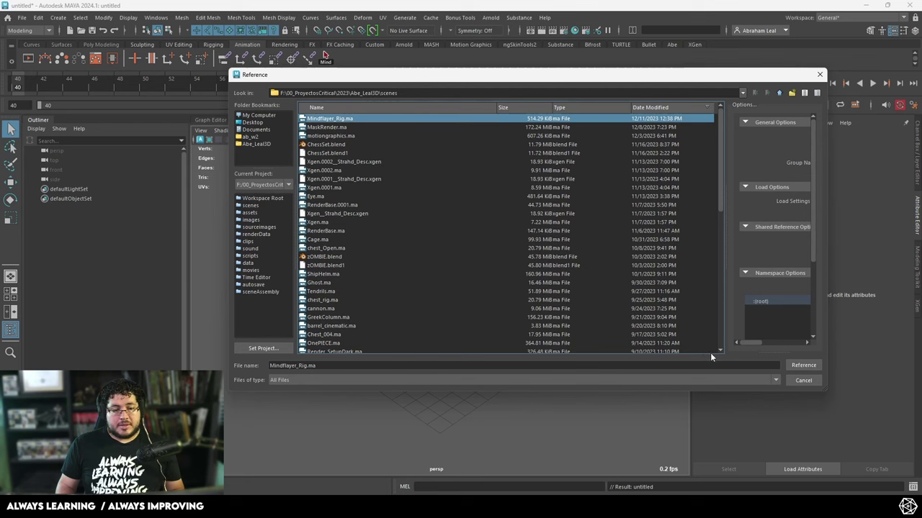
{"action": "left_click", "coordinate": [804, 365]}
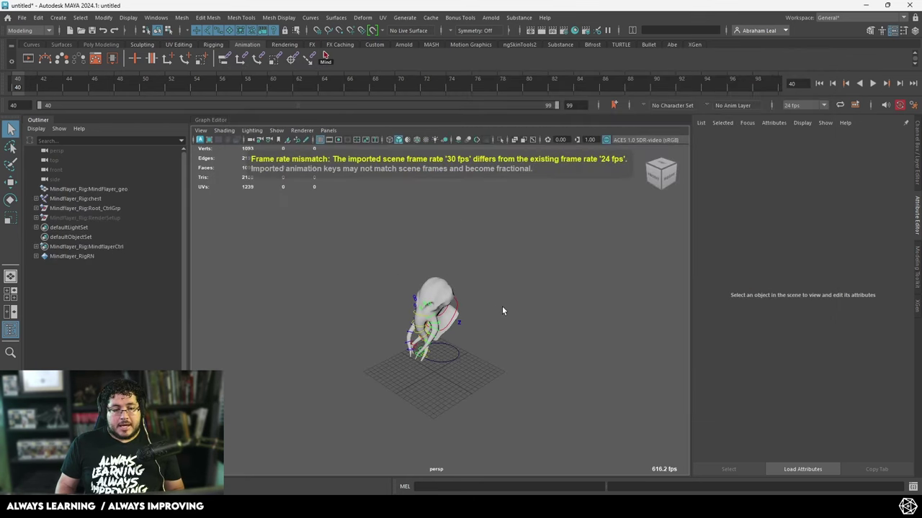
Display the referenced creature with textured shading and view it from the front.
{"action": "mouse_move", "coordinate": [542, 301]}
{"action": "left_mouse_down", "text": "alt"}
{"action": "mouse_move", "coordinate": [547, 273]}
{"action": "mouse_move", "coordinate": [518, 274]}
{"action": "mouse_move", "coordinate": [595, 269]}
{"action": "mouse_move", "coordinate": [551, 275]}
{"action": "mouse_move", "coordinate": [546, 287]}
{"action": "mouse_move", "coordinate": [595, 280]}
{"action": "left_mouse_up", "text": "alt"}
{"action": "key", "text": "6"}
{"action": "scroll", "coordinate": [546, 286], "scroll_direction": "up", "scroll_amount": 3}
{"action": "scroll", "coordinate": [509, 266], "scroll_direction": "down", "scroll_amount": 2}
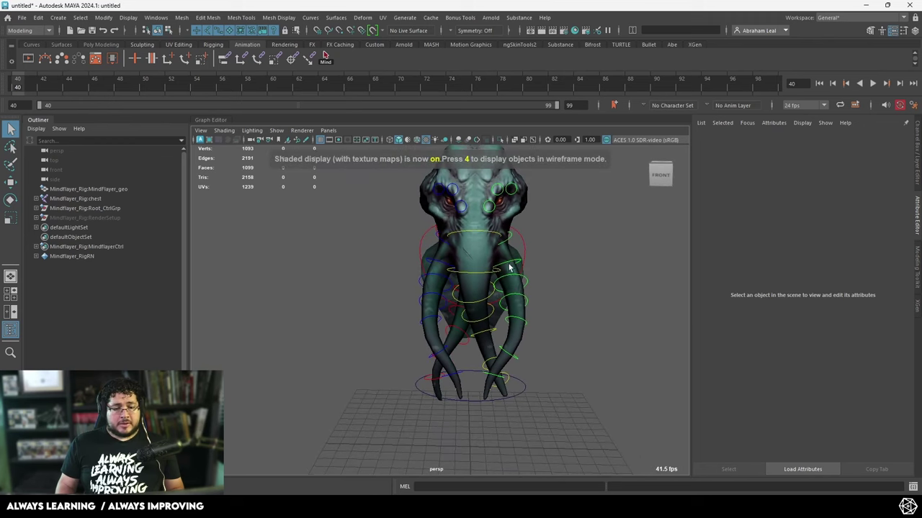
Toggle the referenced RenderSetup group's visibility and hide the group again.
{"action": "left_click", "coordinate": [106, 217]}
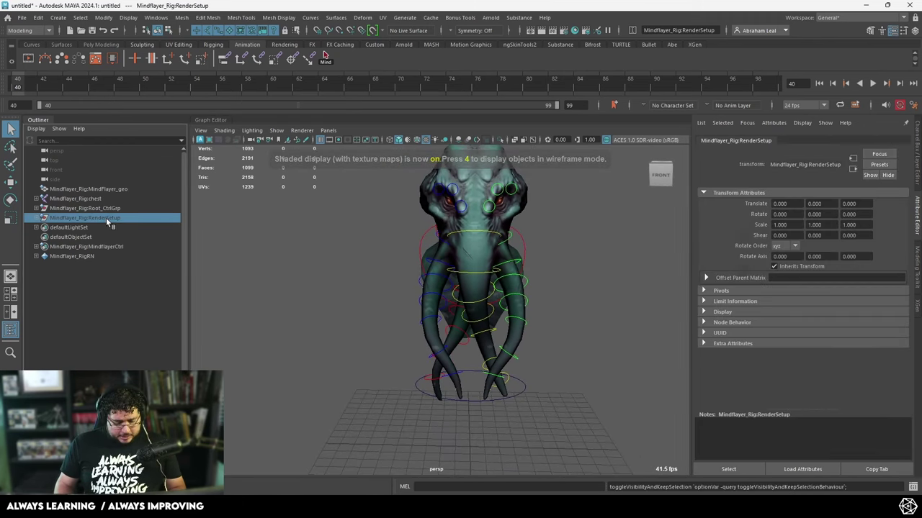
{"action": "key", "text": "ctrl+h"}
{"action": "left_click_drag", "start_coordinate": [424, 251], "coordinate": [461, 252], "text": "alt"}
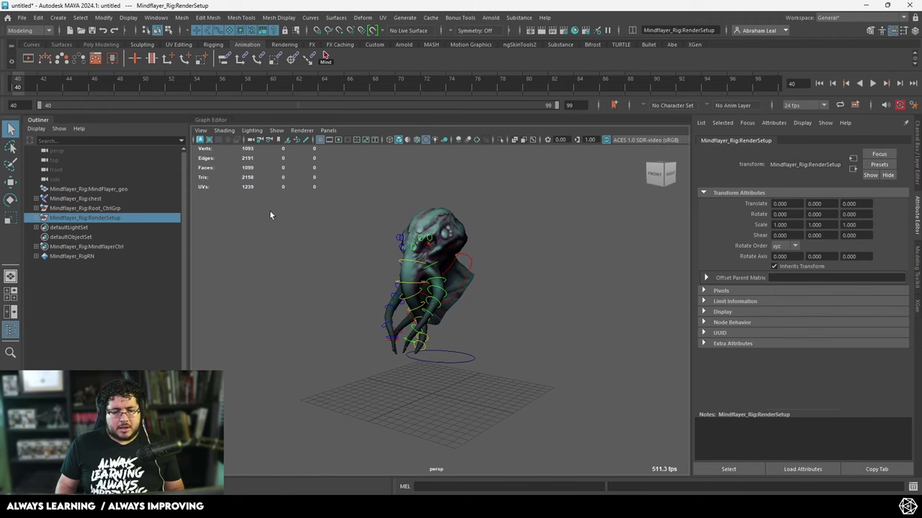
Check the members of the referenced MindflayerCtrl set and try selecting them with the Mind shelf shortcut.
{"action": "left_click", "coordinate": [36, 247]}
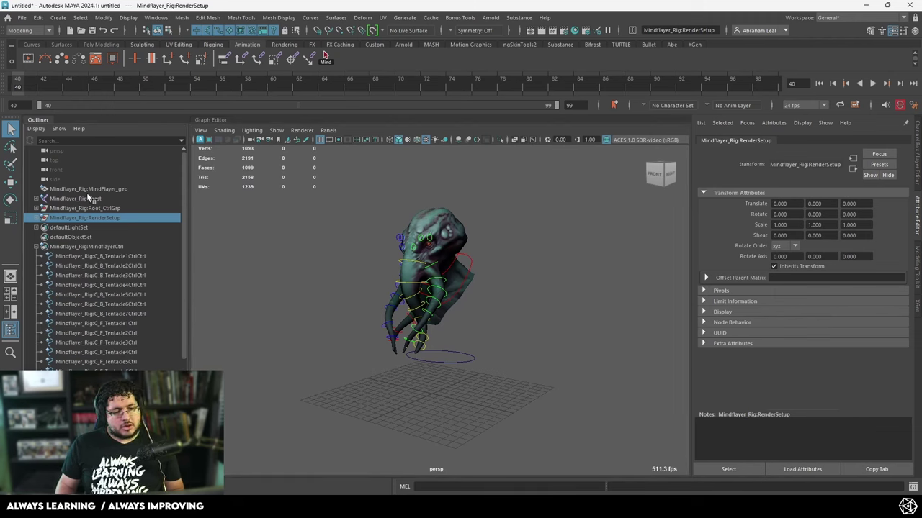
{"action": "scroll", "coordinate": [91, 209], "scroll_direction": "down", "scroll_amount": 3}
{"action": "scroll", "coordinate": [77, 283], "scroll_direction": "up", "scroll_amount": 3}
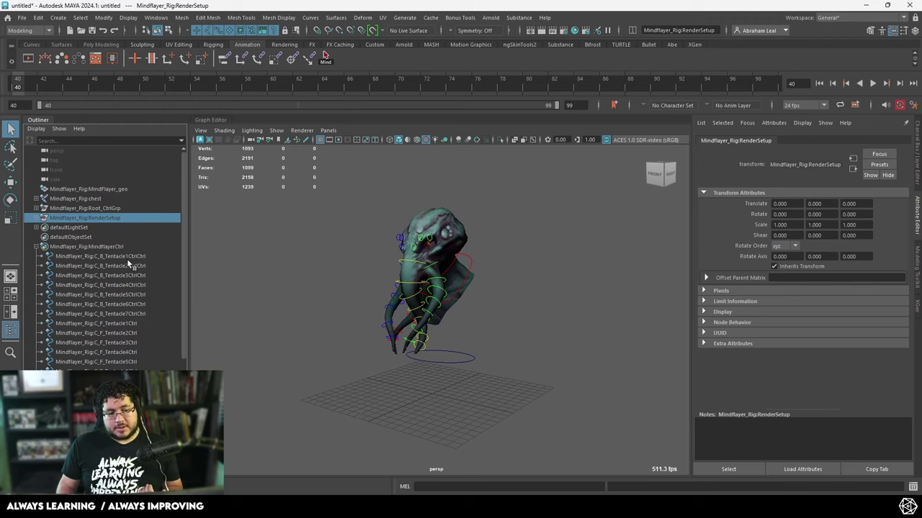
{"action": "left_click", "coordinate": [326, 57]}
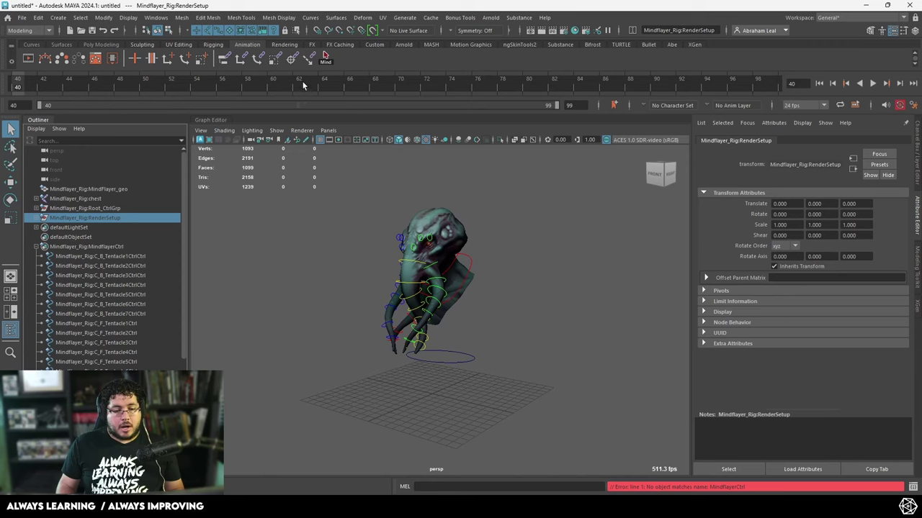
Replace the Mind shelf shortcut with one for the Mindflayer_Rig:MindflayerCtrl quick select set.
{"action": "right_click", "coordinate": [326, 57]}
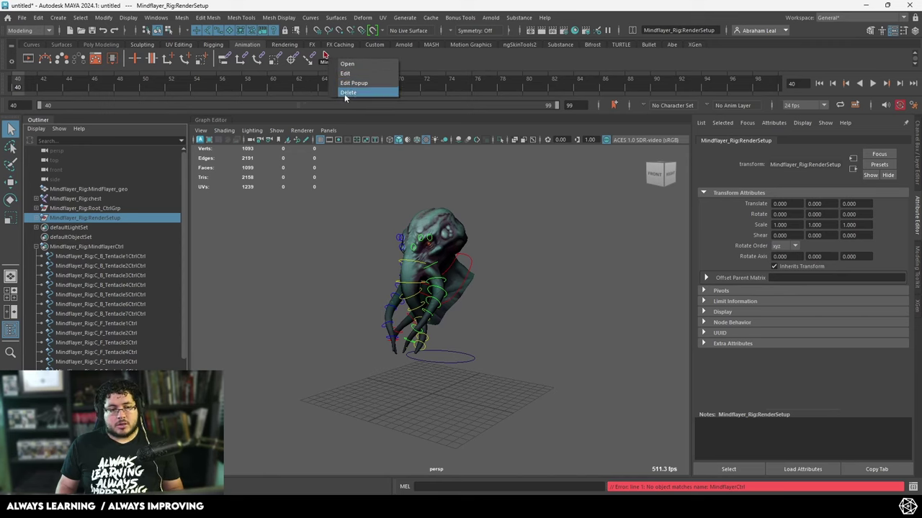
{"action": "left_click", "coordinate": [346, 92]}
{"action": "left_click", "coordinate": [81, 18]}
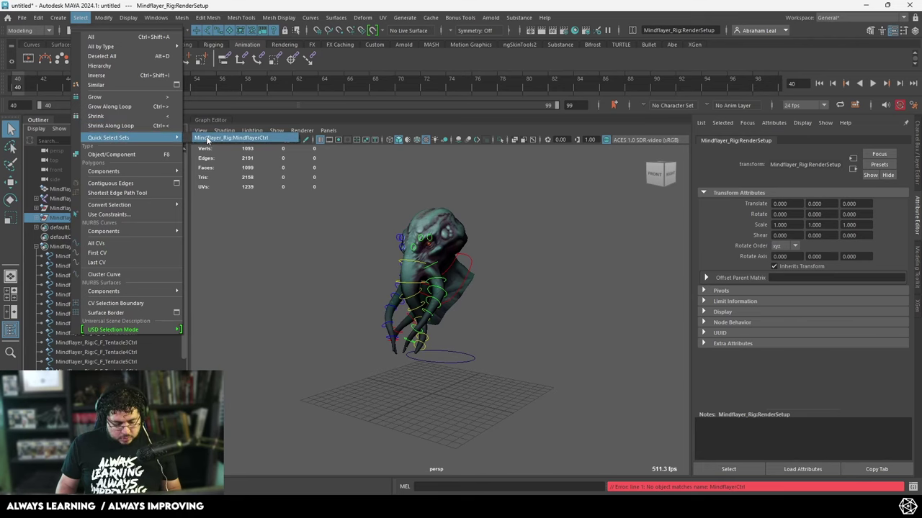
{"action": "left_click", "coordinate": [210, 138]}
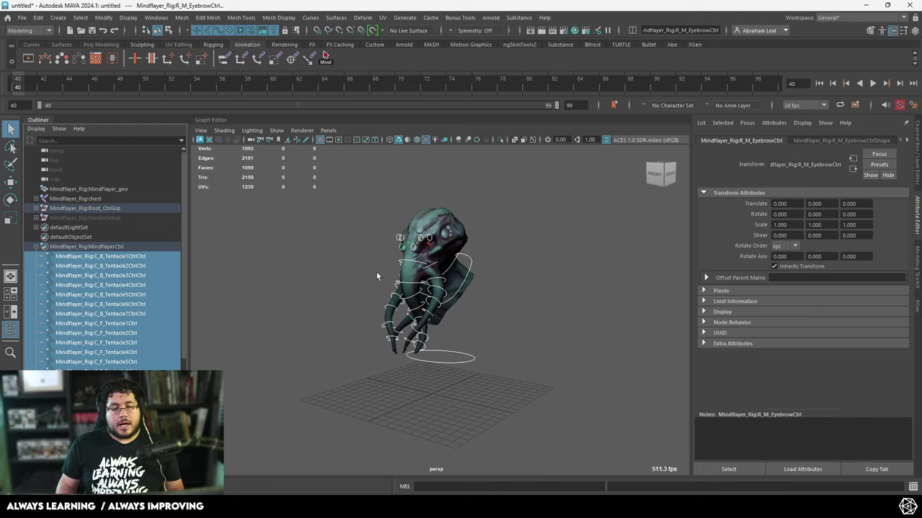
Collapse the Mindflayer_Rig:MindflayerCtrl set, clear the selection and frame the creature in the viewport.
{"action": "left_click", "coordinate": [36, 247]}
{"action": "scroll", "coordinate": [334, 251], "scroll_direction": "up", "scroll_amount": 5}
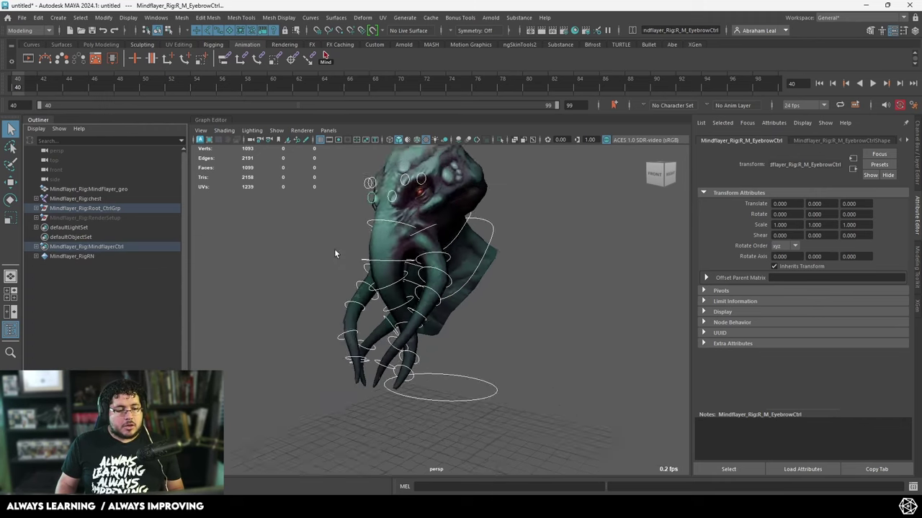
{"action": "left_click", "coordinate": [266, 208]}
{"action": "key", "text": "f"}
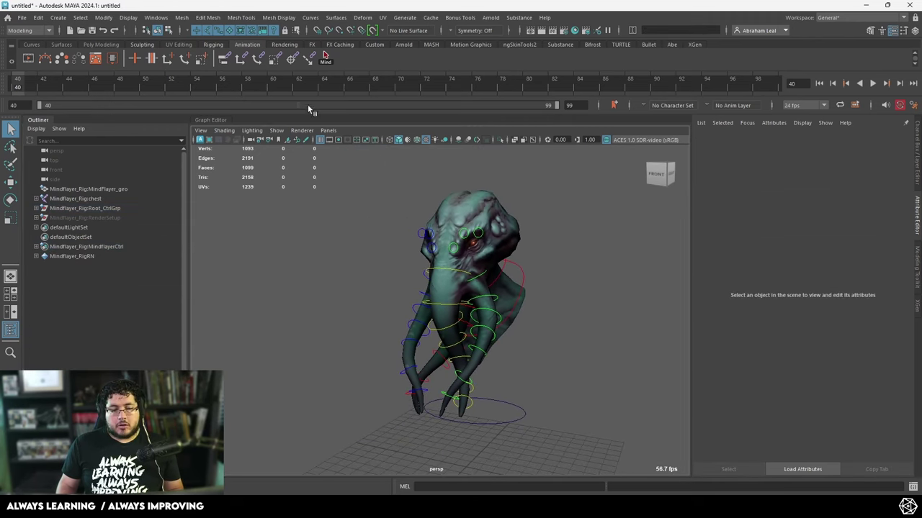
Try keying all rig controls at frame 40, undo the keys and clear the selection.
{"action": "left_click", "coordinate": [324, 57]}
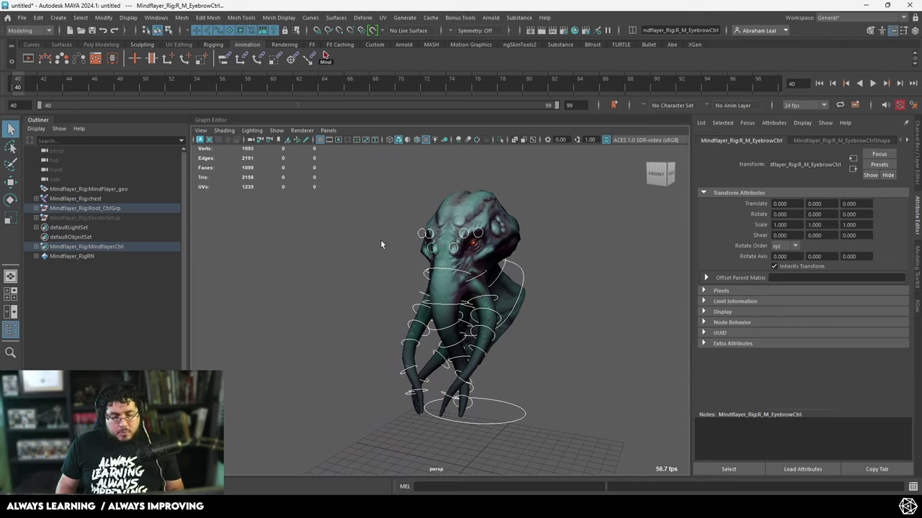
{"action": "key", "text": "s"}
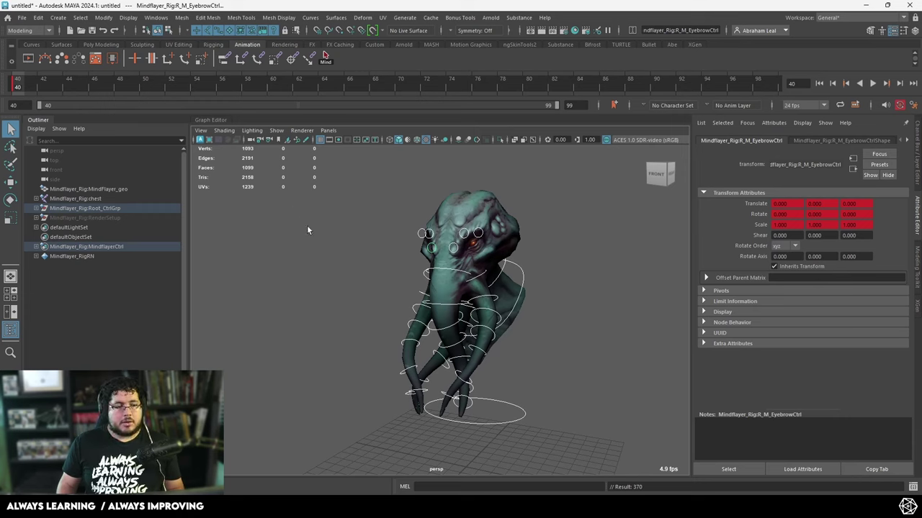
{"action": "key", "text": "ctrl+z"}
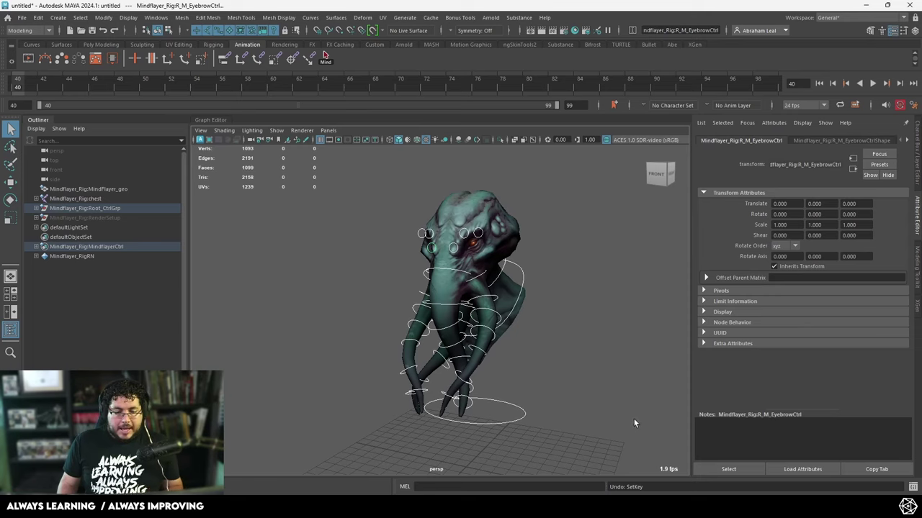
{"action": "left_click", "coordinate": [583, 283]}
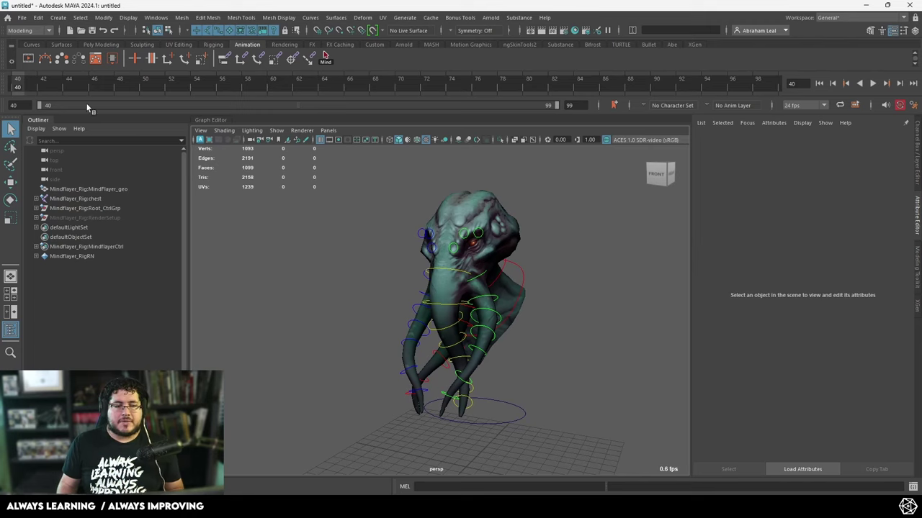
Set the timeline range to start at frame 0 and move the current time to frame 0.
{"action": "left_click_drag", "start_coordinate": [23, 105], "coordinate": [3, 106]}
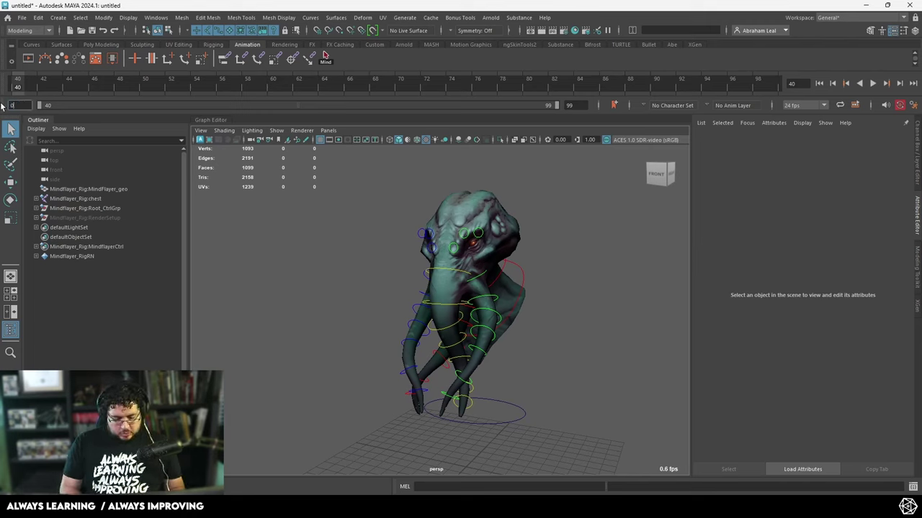
{"action": "key", "text": "Return"}
{"action": "left_click_drag", "start_coordinate": [244, 106], "coordinate": [6, 120]}
{"action": "left_click_drag", "start_coordinate": [36, 90], "coordinate": [3, 91]}
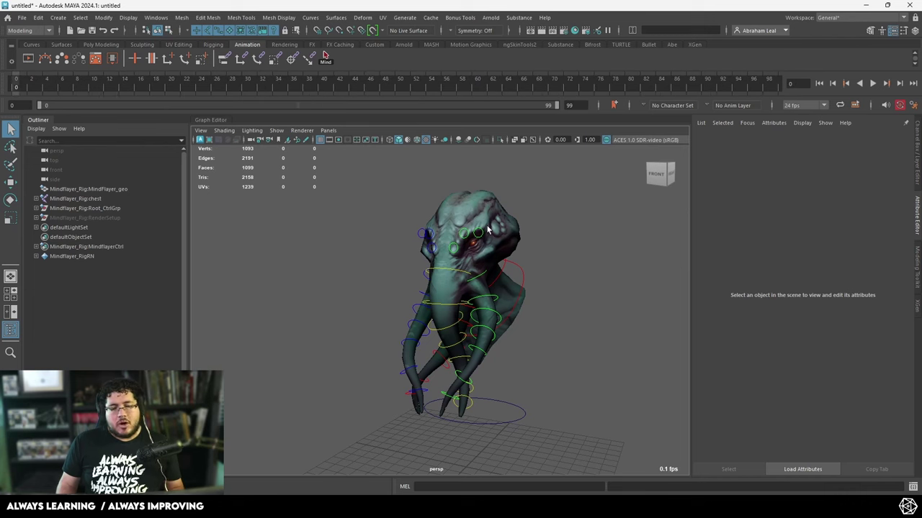
Select all rig controls with the Mind shelf shortcut and key them at frame 0.
{"action": "left_click", "coordinate": [325, 58]}
{"action": "key", "text": "f"}
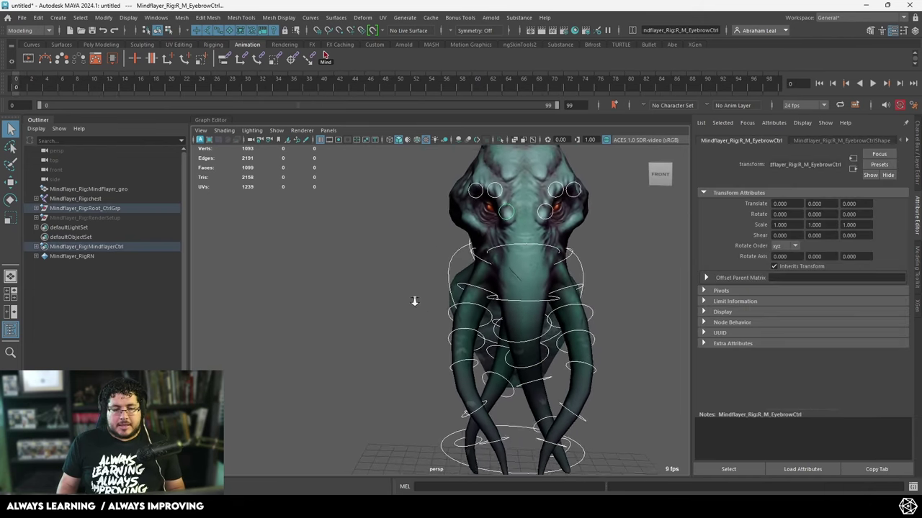
{"action": "middle_click_drag", "start_coordinate": [414, 301], "coordinate": [400, 302], "text": "alt"}
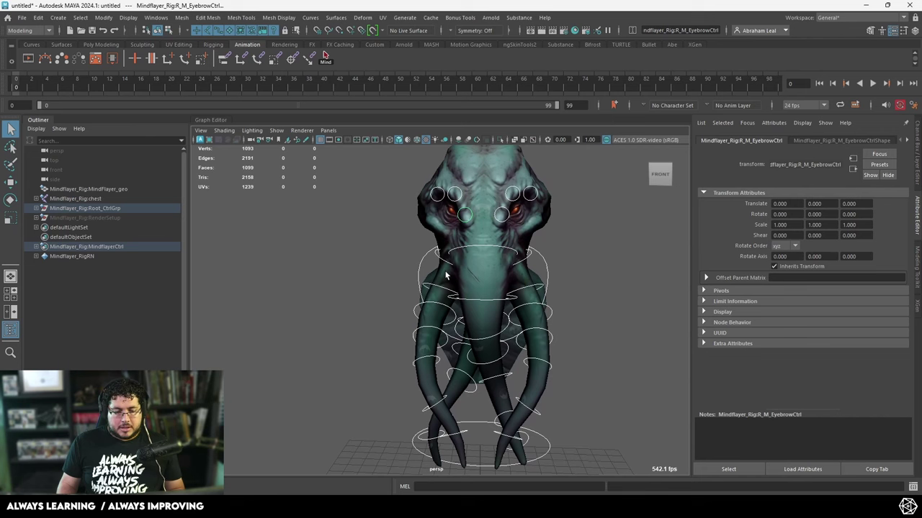
{"action": "key", "text": "s"}
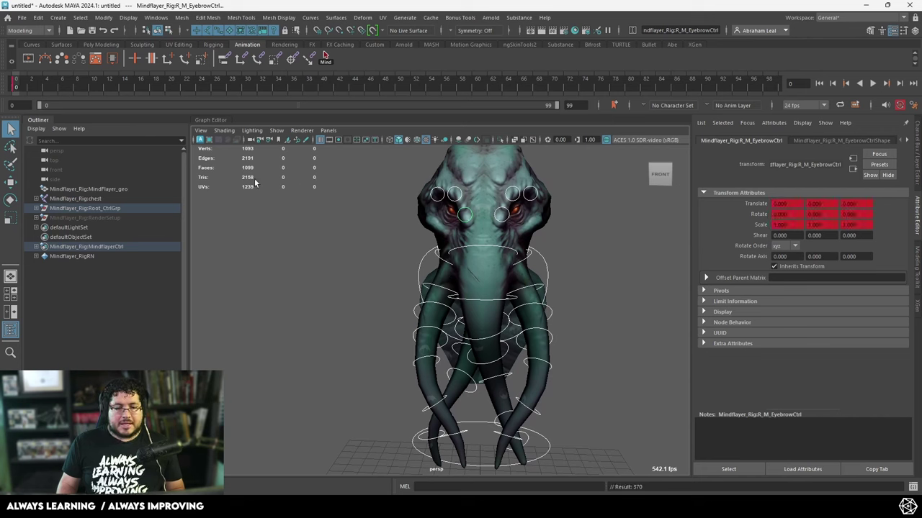
Show the Channel Box and start the playback range at frame 10, with the current time on that frame.
{"action": "key", "text": "ctrl+a"}
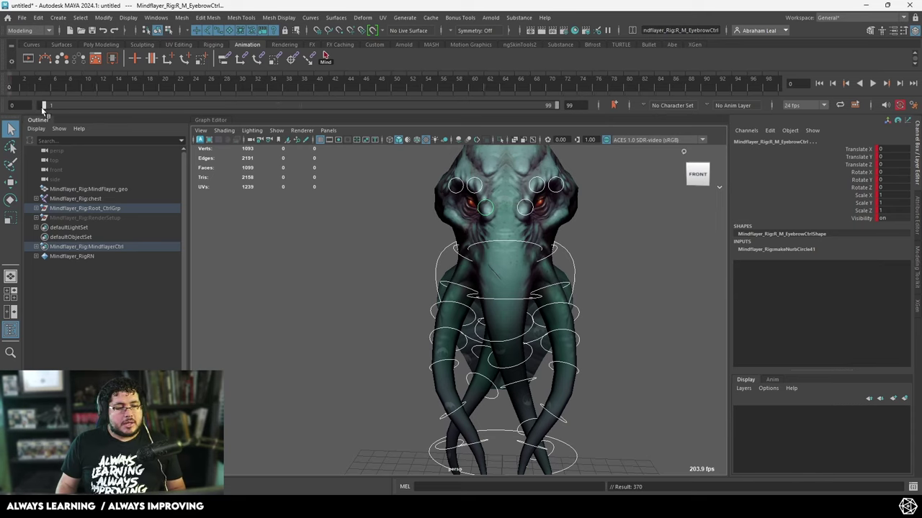
{"action": "left_click", "coordinate": [93, 86]}
{"action": "left_click_drag", "start_coordinate": [41, 105], "coordinate": [91, 107]}
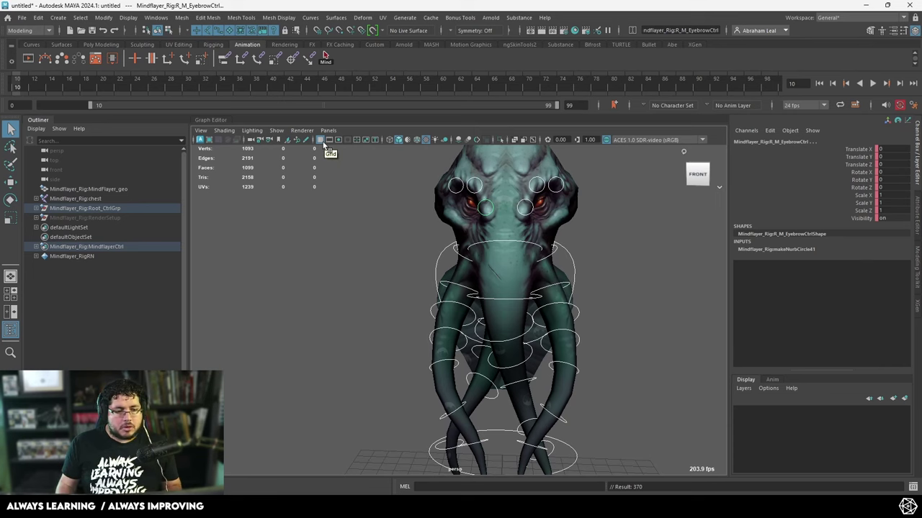
Key all the selected rig controls at frame 10.
{"action": "scroll", "coordinate": [401, 255], "scroll_direction": "down", "scroll_amount": 5}
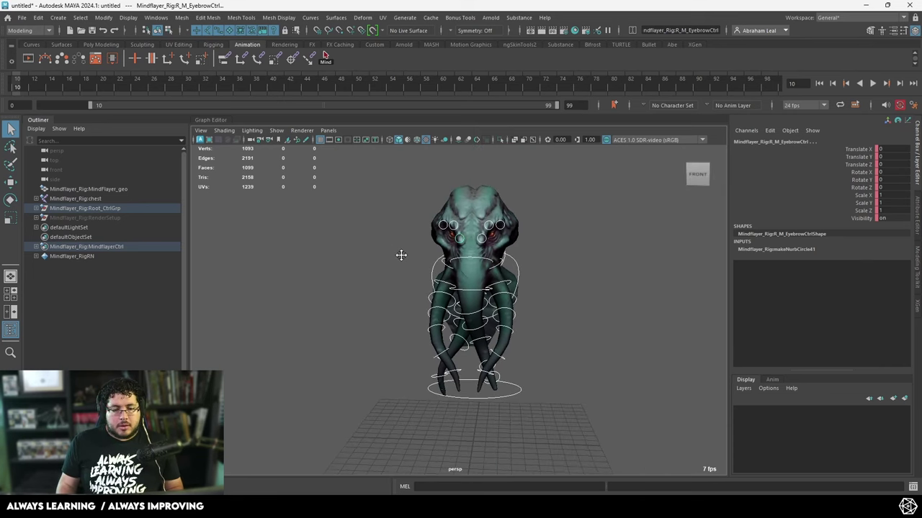
{"action": "scroll", "coordinate": [415, 280], "scroll_direction": "up", "scroll_amount": 2}
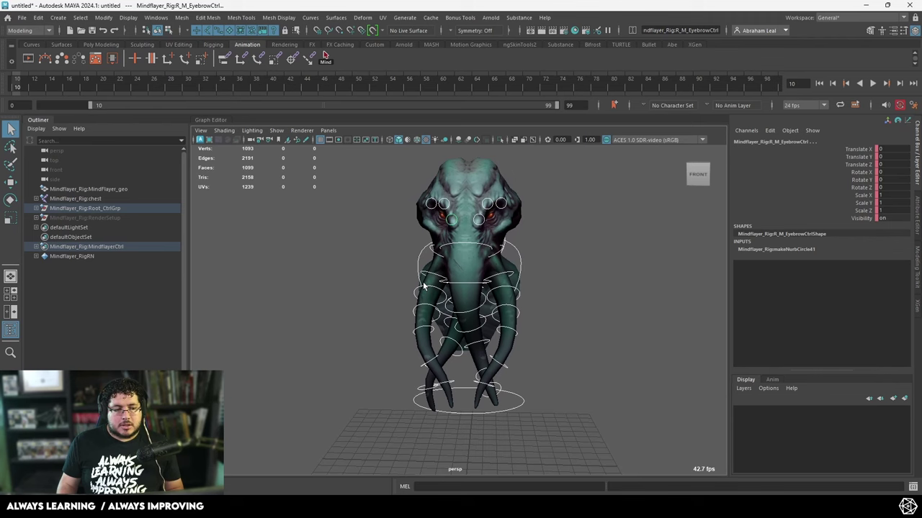
{"action": "left_click_drag", "start_coordinate": [404, 277], "coordinate": [425, 294], "text": "alt"}
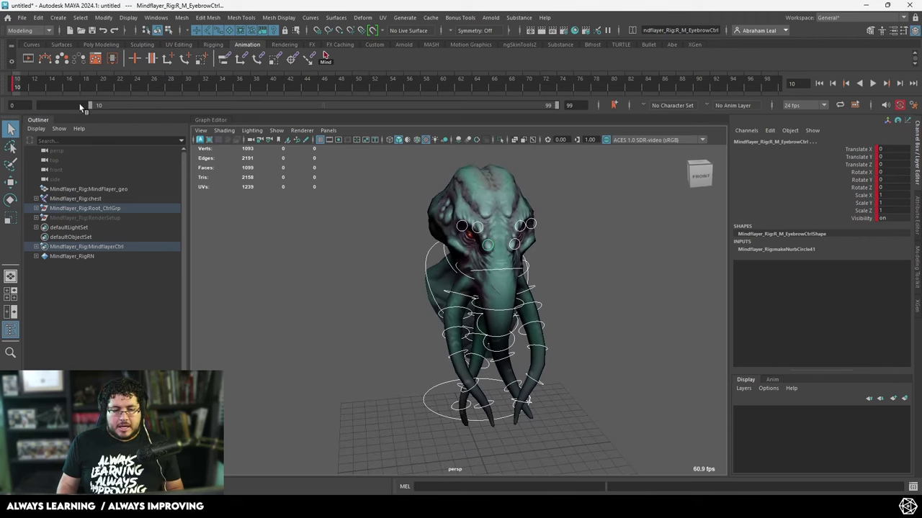
{"action": "left_click_drag", "start_coordinate": [88, 105], "coordinate": [87, 105]}
{"action": "left_click_drag", "start_coordinate": [395, 265], "coordinate": [377, 252], "text": "alt"}
{"action": "scroll", "coordinate": [377, 252], "scroll_direction": "up", "scroll_amount": 1}
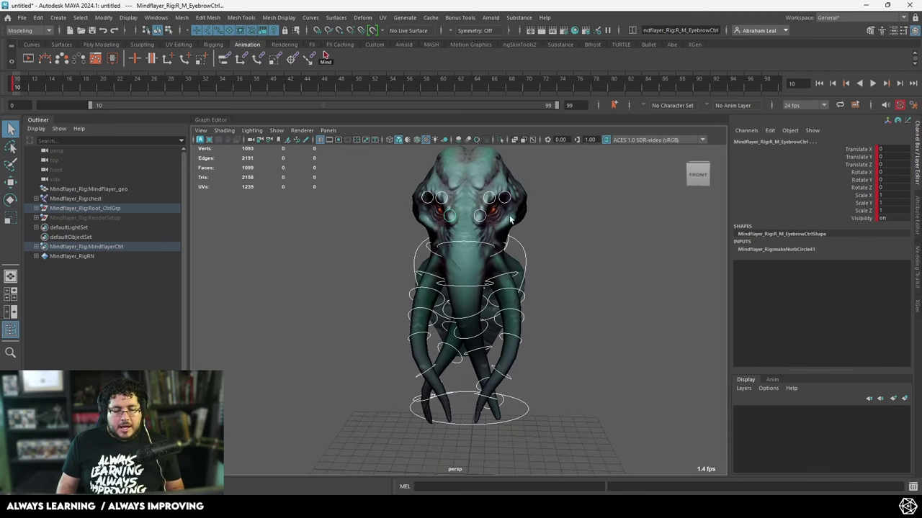
Clear the selection and rotate the head control to turn the creature's head sideways.
{"action": "left_click", "coordinate": [584, 252]}
{"action": "left_click_drag", "start_coordinate": [585, 252], "coordinate": [475, 249], "text": "alt"}
{"action": "left_click", "coordinate": [495, 236]}
{"action": "key", "text": "e"}
{"action": "left_click_drag", "start_coordinate": [422, 204], "coordinate": [450, 206]}
{"action": "left_click_drag", "start_coordinate": [485, 261], "coordinate": [475, 207], "text": "alt"}
Curl the front centre tentacle by rotating its controls together, with C_F_Tentacle7Ctrl at about -12.3, -8 and 7.7 degrees in X, Y and Z.
{"action": "key", "text": "q"}
{"action": "left_click", "coordinate": [509, 308]}
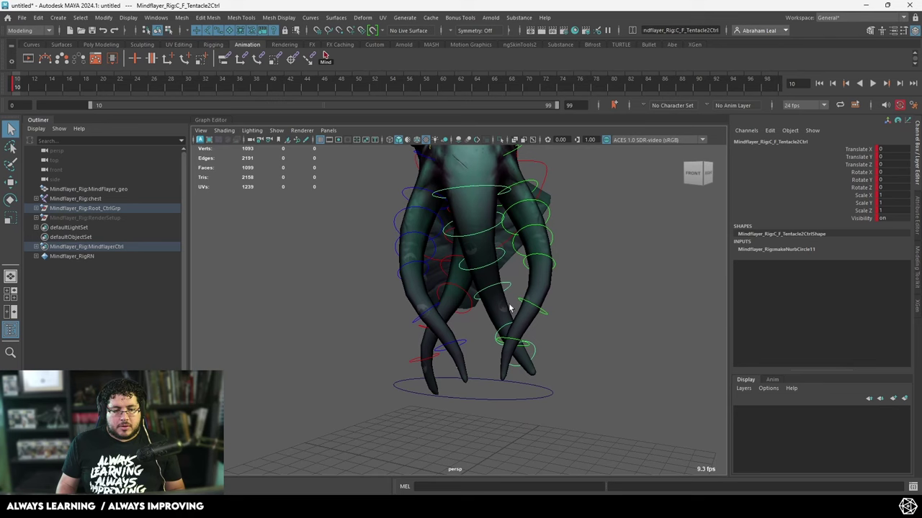
{"action": "key", "text": "e"}
{"action": "left_click_drag", "start_coordinate": [566, 337], "coordinate": [533, 377]}
{"action": "left_click_drag", "start_coordinate": [536, 375], "coordinate": [590, 338], "text": "alt"}
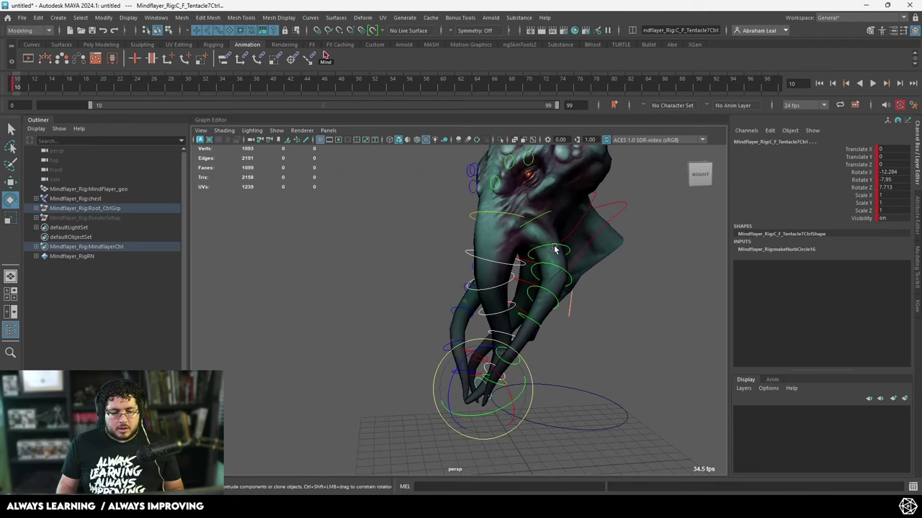
Rotate the left tentacle's controls, down to L_Tentacle6Ctrl, together to about -9.9 degrees in Z and undo the excess rotation.
{"action": "key", "text": "q"}
{"action": "left_click", "coordinate": [543, 218]}
{"action": "left_click_drag", "start_coordinate": [547, 243], "coordinate": [535, 261], "text": "alt"}
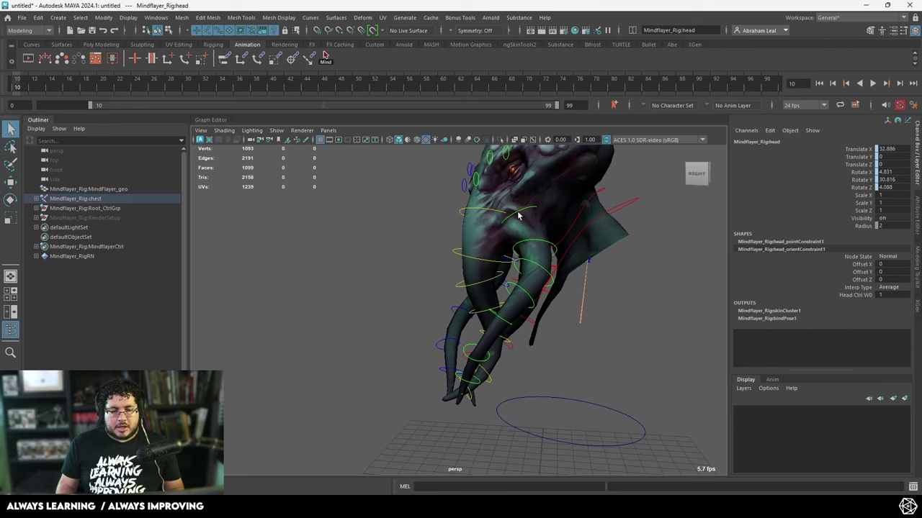
{"action": "left_click_drag", "start_coordinate": [518, 306], "coordinate": [576, 254], "text": "alt"}
{"action": "left_click", "coordinate": [547, 232]}
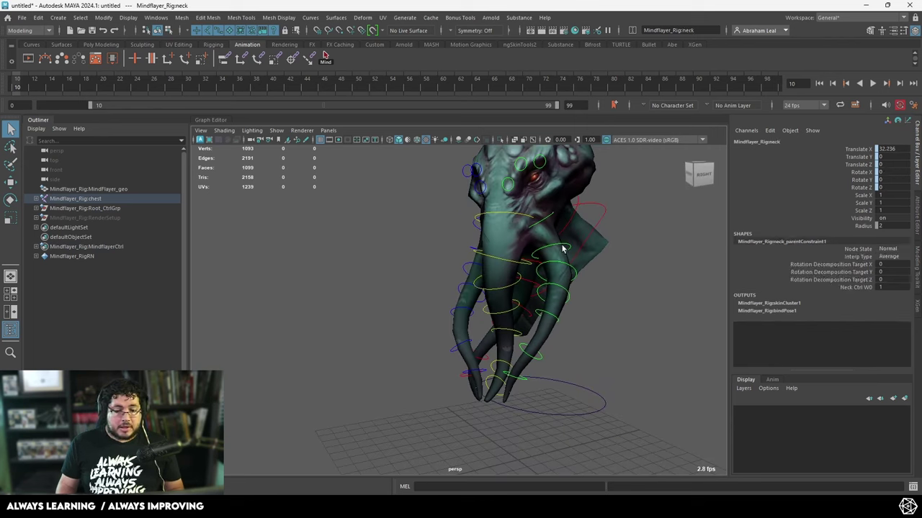
{"action": "left_click", "coordinate": [575, 272]}
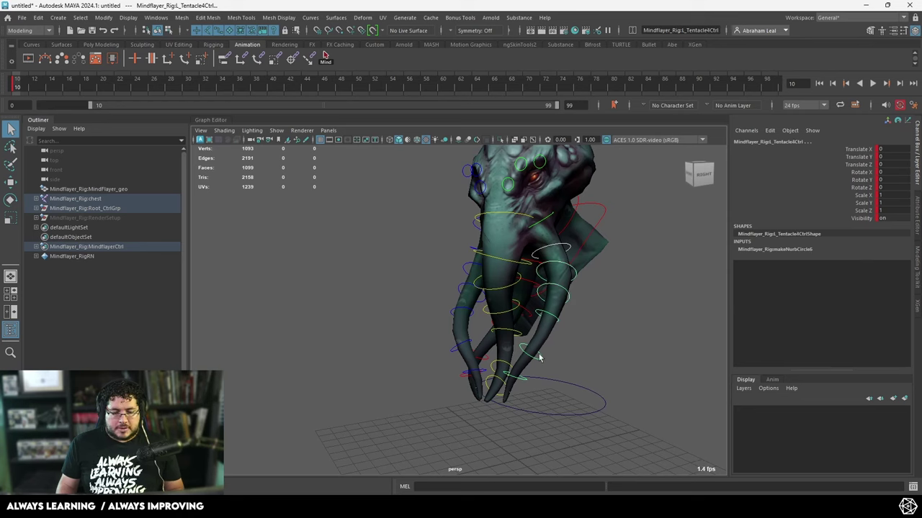
{"action": "left_click", "coordinate": [526, 378], "text": "shift"}
{"action": "left_click_drag", "start_coordinate": [565, 370], "coordinate": [470, 333], "text": "alt"}
{"action": "key", "text": "e"}
{"action": "left_click_drag", "start_coordinate": [581, 335], "coordinate": [485, 370], "text": "alt"}
{"action": "key", "text": "ctrl+z"}
Try rotating L_Tentacle2Ctrl on its own in wireframe display and undo that rotation.
{"action": "left_click_drag", "start_coordinate": [449, 280], "coordinate": [356, 280], "text": "alt"}
{"action": "key", "text": "4"}
{"action": "left_click_drag", "start_coordinate": [522, 279], "coordinate": [410, 277], "text": "alt"}
{"action": "left_click_drag", "start_coordinate": [555, 268], "coordinate": [446, 286], "text": "alt"}
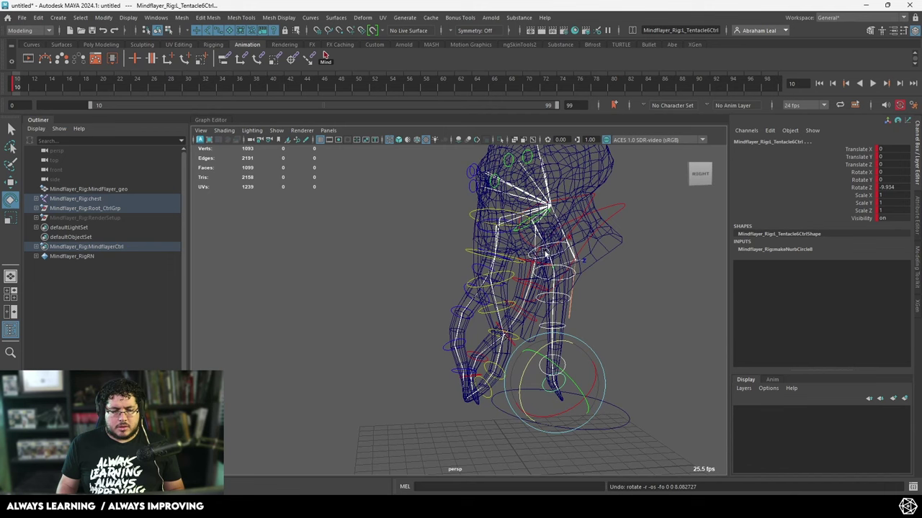
{"action": "key", "text": "q"}
{"action": "left_click", "coordinate": [640, 268]}
{"action": "left_click", "coordinate": [565, 249]}
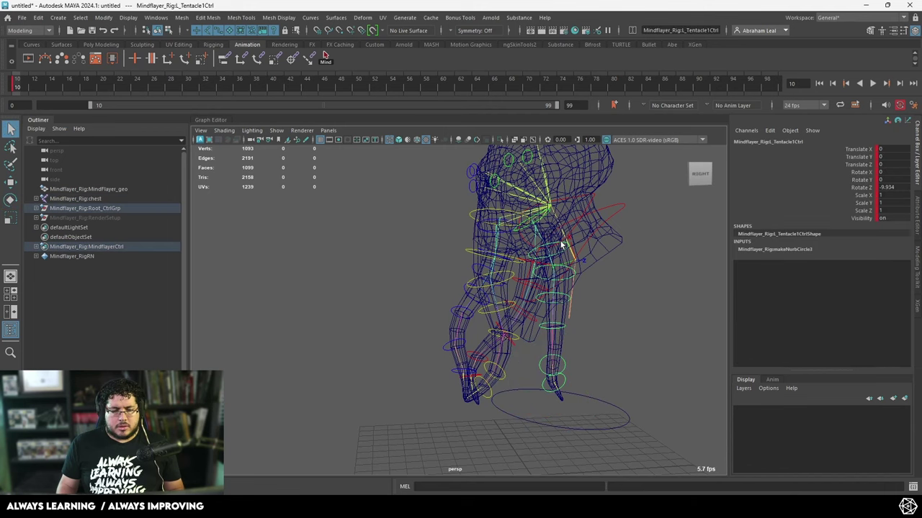
{"action": "key", "text": "e"}
{"action": "left_click", "coordinate": [592, 284]}
{"action": "left_click", "coordinate": [569, 271]}
{"action": "left_click_drag", "start_coordinate": [530, 291], "coordinate": [545, 307]}
{"action": "key", "text": "ctrl+z"}
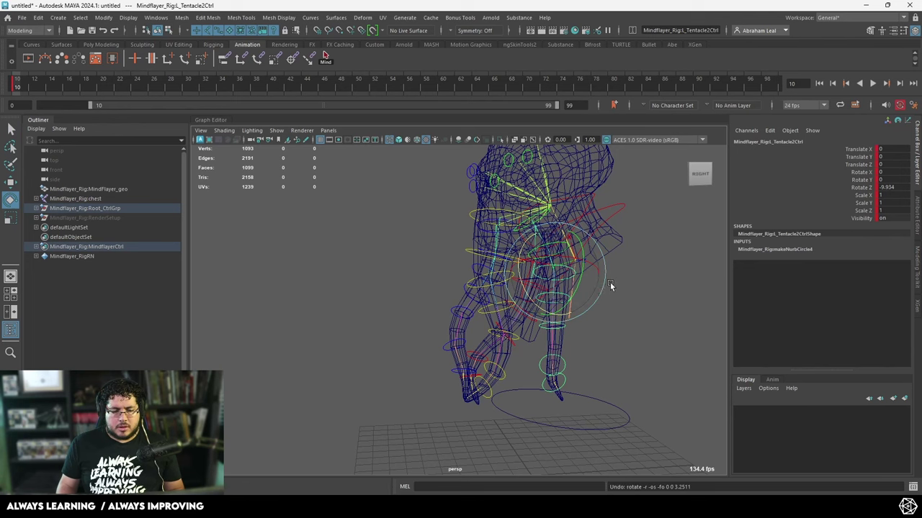
Undo the recent selection changes back to the left tentacle's group of controls and clear the selection.
{"action": "left_click", "coordinate": [612, 282]}
{"action": "key", "text": "ctrl+z"}
{"action": "scroll", "coordinate": [622, 282], "scroll_direction": "up", "scroll_amount": 3}
{"action": "key", "text": "ctrl+z"}
{"action": "key", "text": "ctrl+z"}
{"action": "key", "text": "ctrl+z"}
{"action": "key", "text": "ctrl+z"}
{"action": "left_click_drag", "start_coordinate": [633, 295], "coordinate": [677, 292], "text": "alt"}
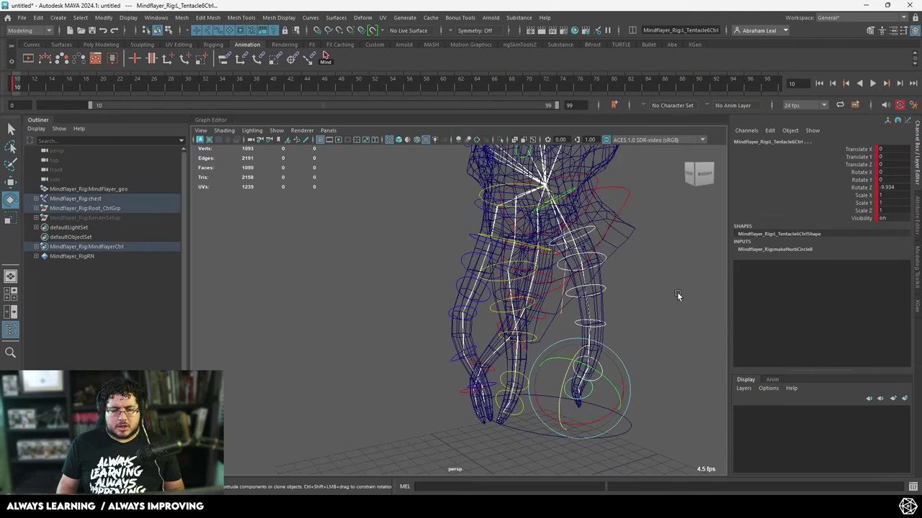
{"action": "left_click", "coordinate": [675, 290]}
{"action": "middle_click_drag", "start_coordinate": [637, 262], "coordinate": [589, 293], "text": "alt"}
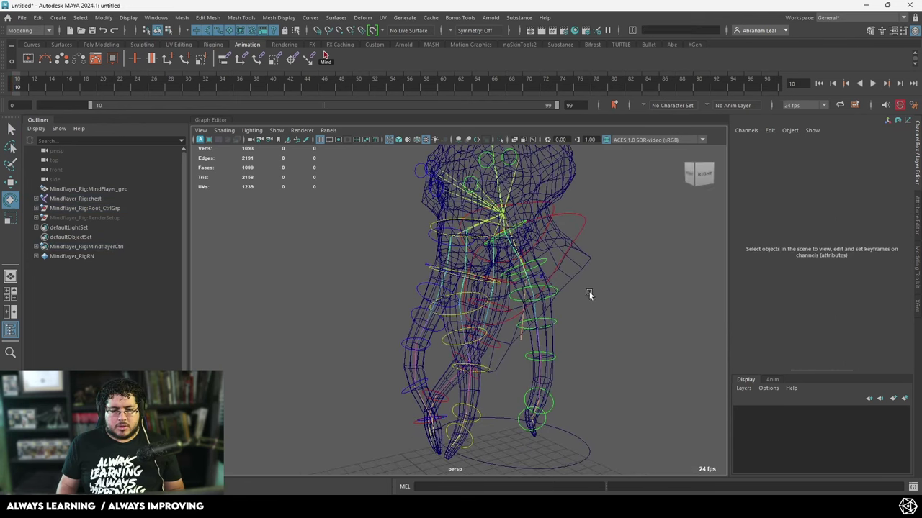
Hide joints in the viewport and return to textured shaded display.
{"action": "left_click", "coordinate": [277, 130]}
{"action": "mouse_move", "coordinate": [312, 172]}
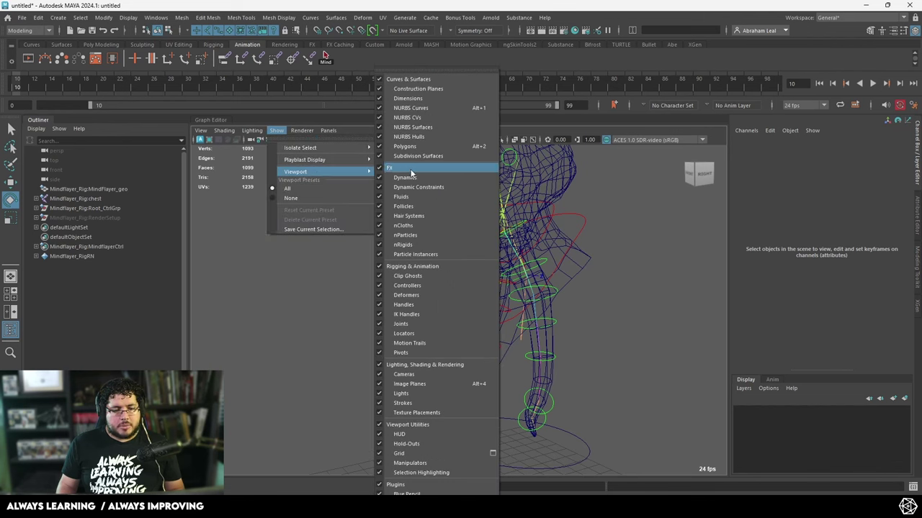
{"action": "left_click", "coordinate": [405, 324]}
{"action": "right_click_drag", "start_coordinate": [602, 222], "coordinate": [631, 231], "text": "alt"}
{"action": "left_click_drag", "start_coordinate": [562, 220], "coordinate": [641, 215], "text": "alt"}
{"action": "key", "text": "5"}
{"action": "key", "text": "6"}
{"action": "right_click_drag", "start_coordinate": [595, 252], "coordinate": [551, 237], "text": "alt"}
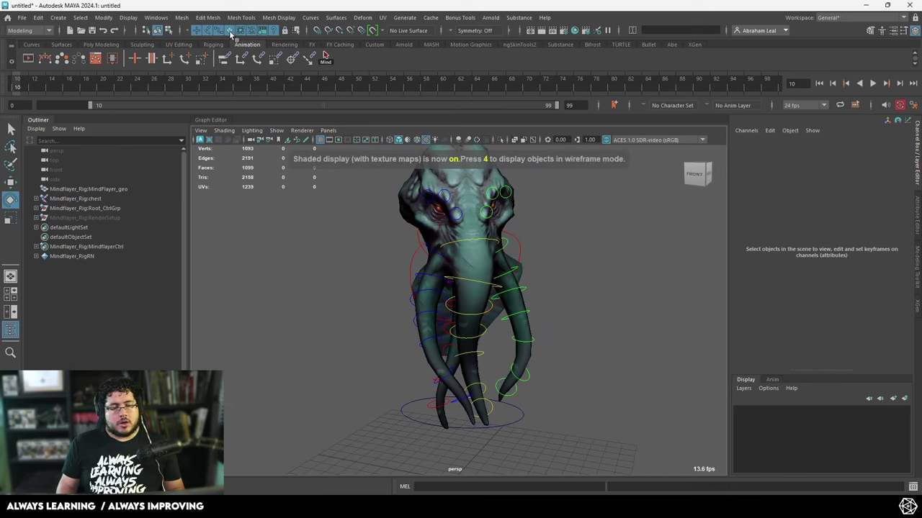
Select the left tentacle's controls down to L_Tentacle6Ctrl, rotate them together slightly and clear the selection.
{"action": "left_click_drag", "start_coordinate": [497, 266], "coordinate": [514, 276], "text": "alt"}
{"action": "left_click", "coordinate": [506, 243]}
{"action": "key", "text": "q"}
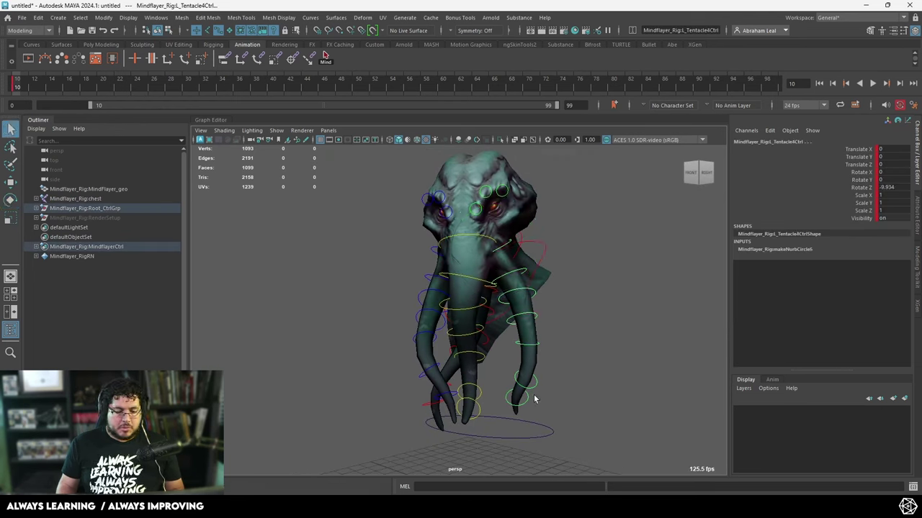
{"action": "left_click_drag", "start_coordinate": [525, 404], "coordinate": [521, 407], "text": "shift"}
{"action": "left_click_drag", "start_coordinate": [559, 390], "coordinate": [505, 335], "text": "alt"}
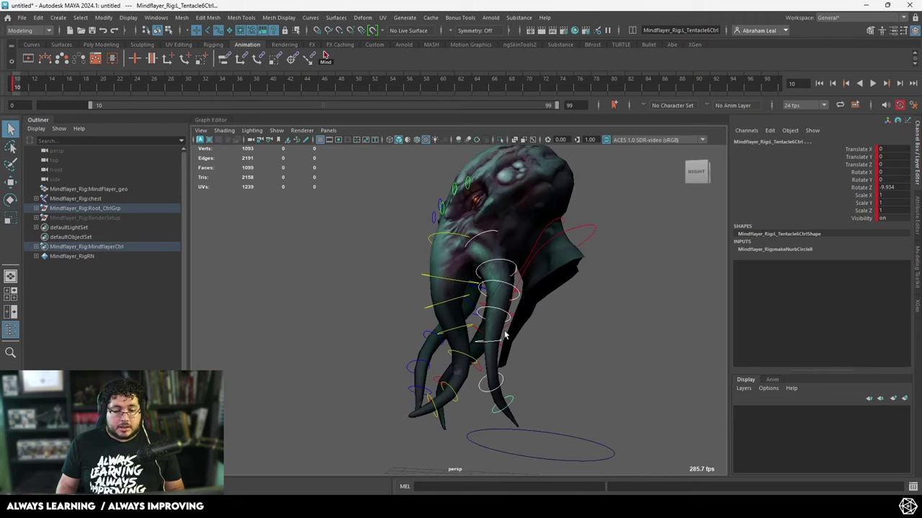
{"action": "key", "text": "e"}
{"action": "left_click_drag", "start_coordinate": [517, 366], "coordinate": [513, 364]}
{"action": "left_click", "coordinate": [566, 318]}
{"action": "left_click_drag", "start_coordinate": [566, 319], "coordinate": [508, 317], "text": "alt"}
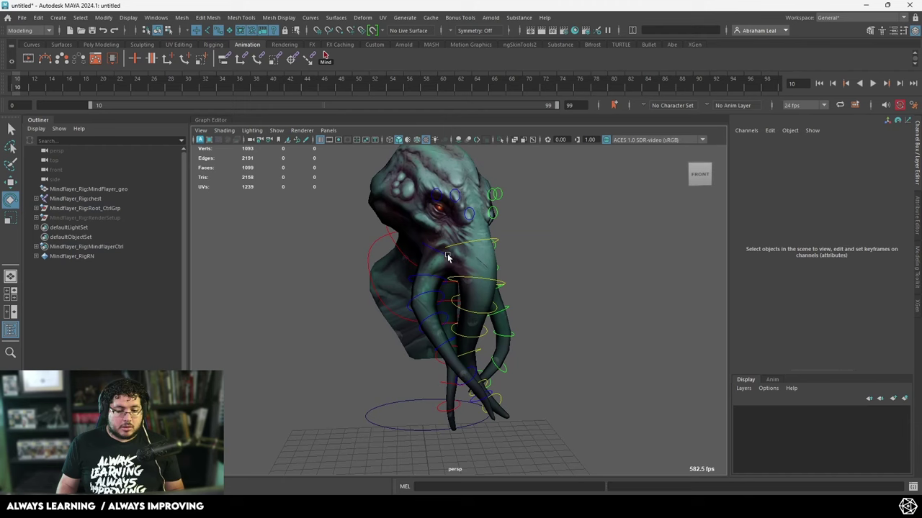
Bend the right tentacle by rotating its controls, starting with R_Tentacle0Ctrl, together, and clear the selection.
{"action": "left_click", "coordinate": [490, 408]}
{"action": "key", "text": "q"}
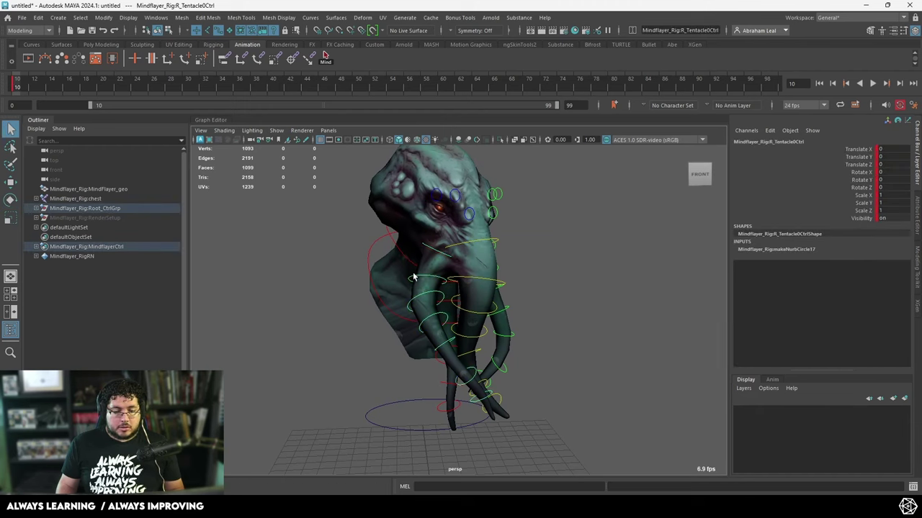
{"action": "left_click", "coordinate": [432, 315]}
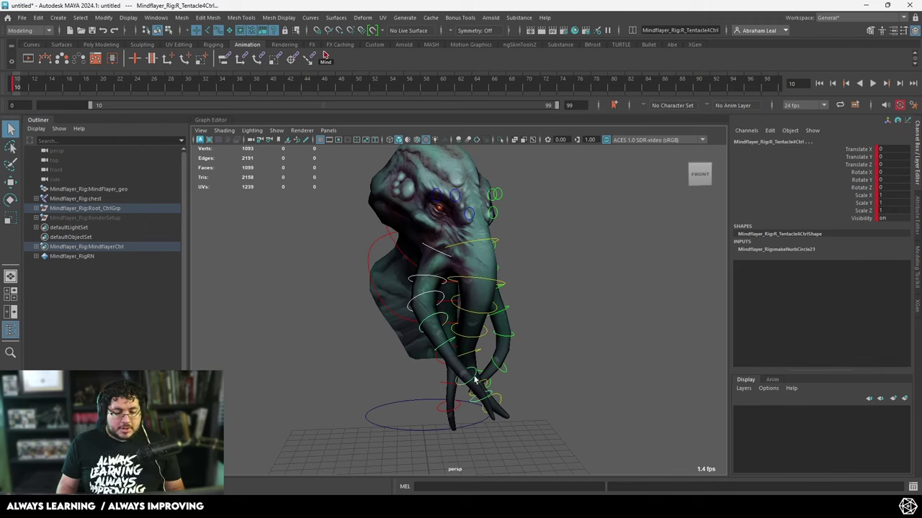
{"action": "left_click_drag", "start_coordinate": [489, 391], "coordinate": [516, 383], "text": "alt"}
{"action": "key", "text": "e"}
{"action": "left_click_drag", "start_coordinate": [534, 312], "coordinate": [334, 330], "text": "alt"}
{"action": "left_click", "coordinate": [334, 330]}
{"action": "left_click_drag", "start_coordinate": [400, 339], "coordinate": [411, 333], "text": "alt"}
Select the back tentacle's controls down to C_B_Tentacle6CtrlCtrl and rotate them together.
{"action": "key", "text": "q"}
{"action": "left_click_drag", "start_coordinate": [481, 305], "coordinate": [488, 288], "text": "alt"}
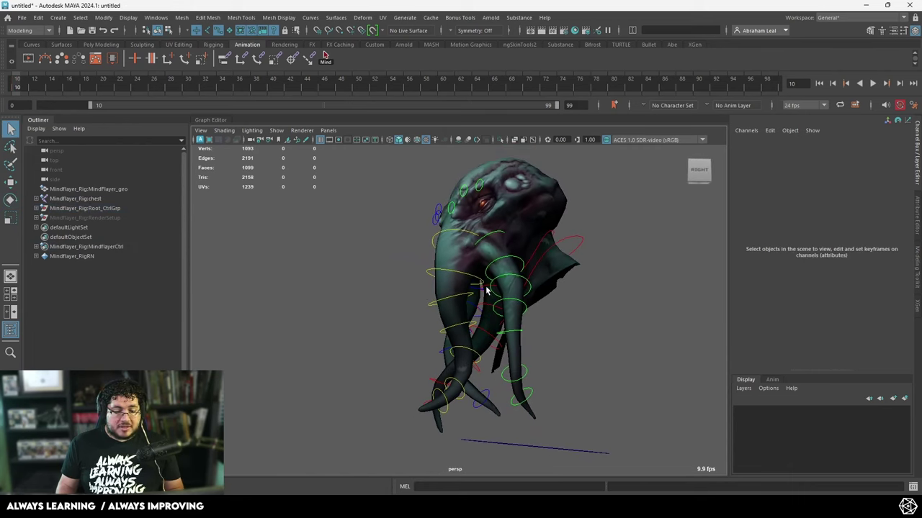
{"action": "left_click", "coordinate": [483, 284]}
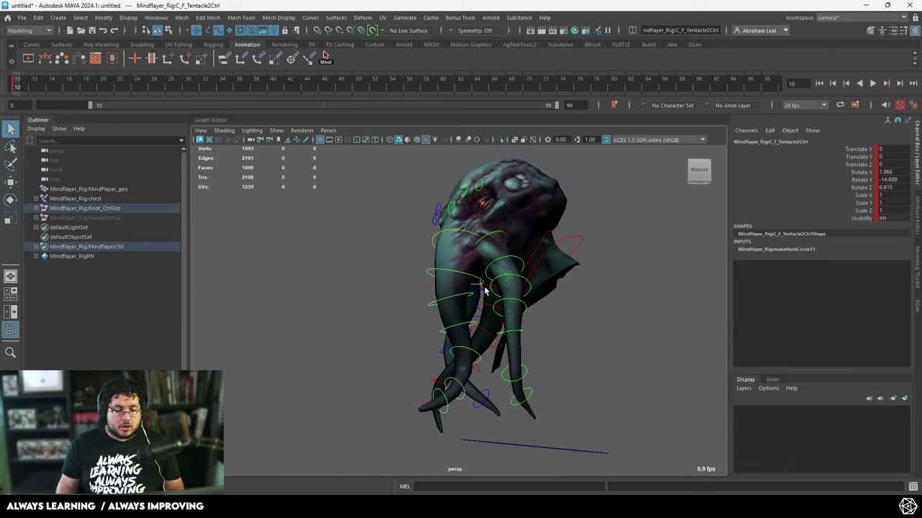
{"action": "left_click", "coordinate": [486, 293]}
{"action": "scroll", "coordinate": [490, 299], "scroll_direction": "up", "scroll_amount": 3}
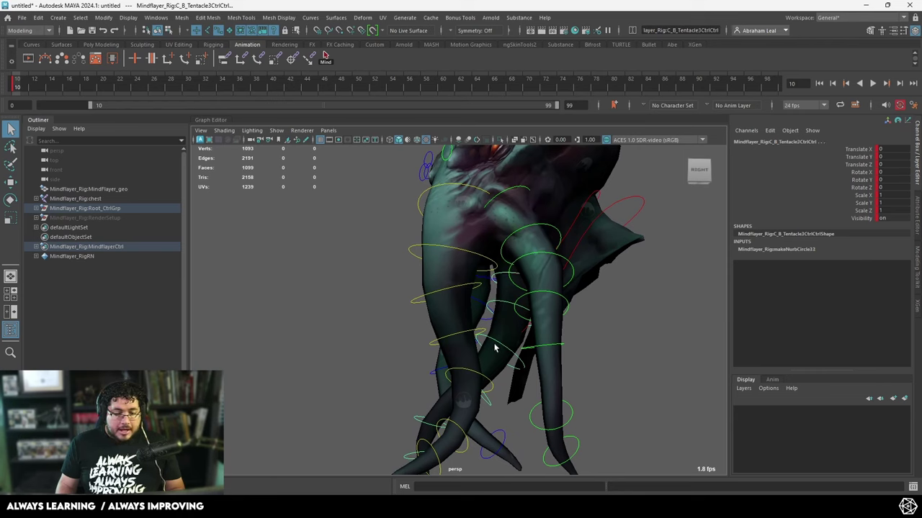
{"action": "left_click", "coordinate": [495, 344], "text": "shift"}
{"action": "middle_click_drag", "start_coordinate": [497, 352], "coordinate": [506, 296], "text": "alt"}
{"action": "left_click_drag", "start_coordinate": [507, 295], "coordinate": [503, 279], "text": "alt"}
{"action": "left_click_drag", "start_coordinate": [473, 320], "coordinate": [456, 346], "text": "alt"}
{"action": "left_click", "coordinate": [455, 346]}
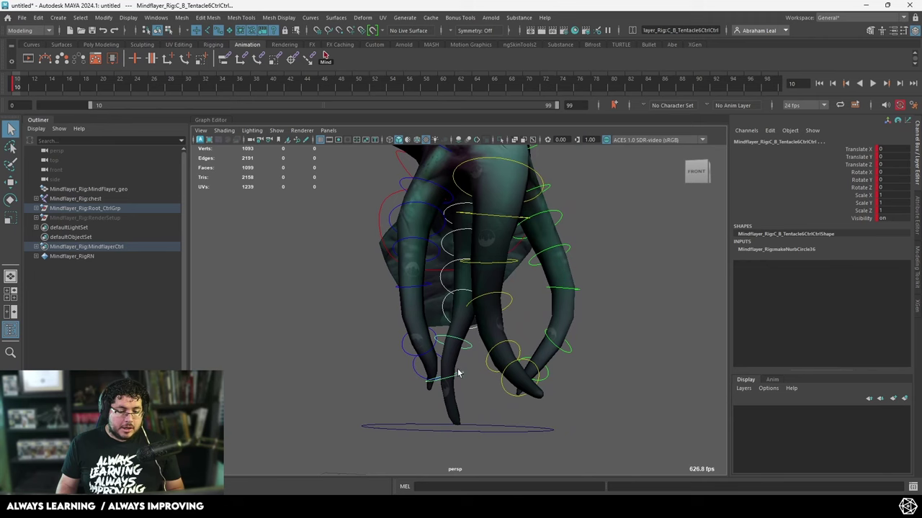
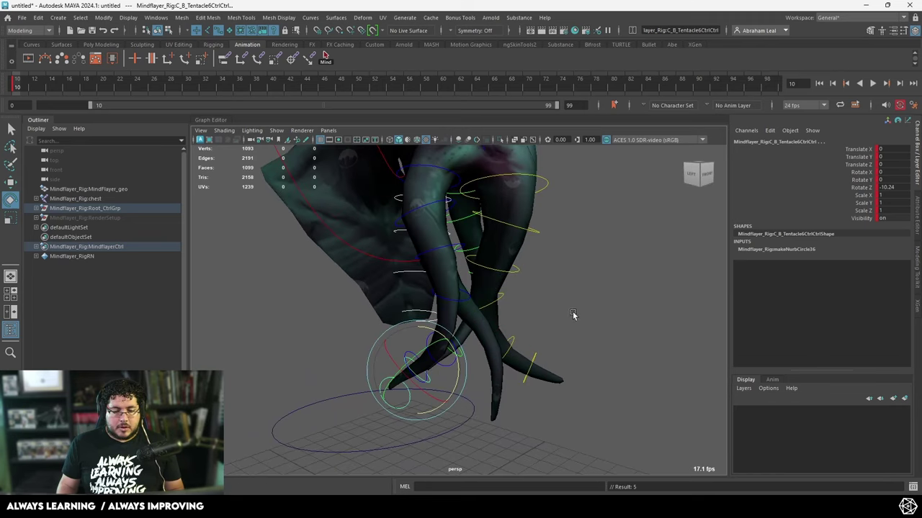
Switch the viewport to wireframe, undo the recent rotations of the back tentacle's controls and clear the selection.
{"action": "key", "text": "4"}
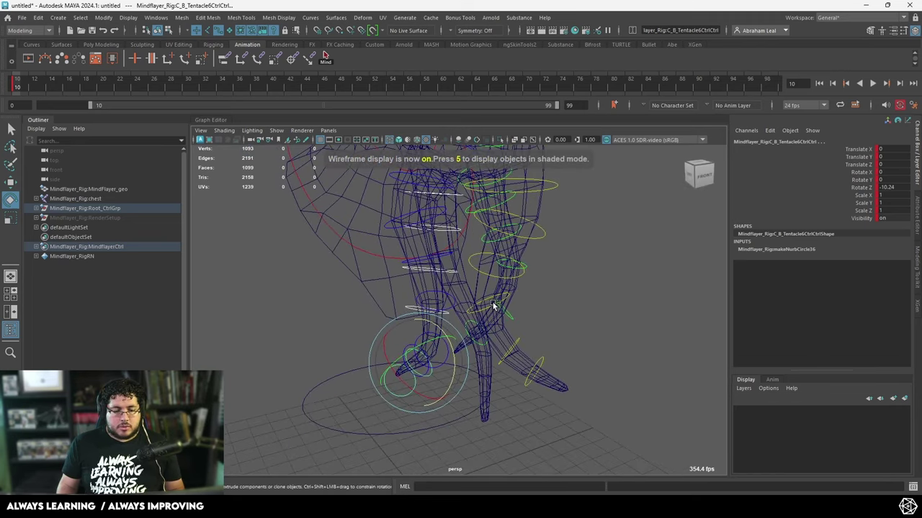
{"action": "key", "text": "ctrl+z"}
{"action": "key", "text": "ctrl+z"}
{"action": "key", "text": "ctrl+z"}
{"action": "key", "text": "ctrl+z"}
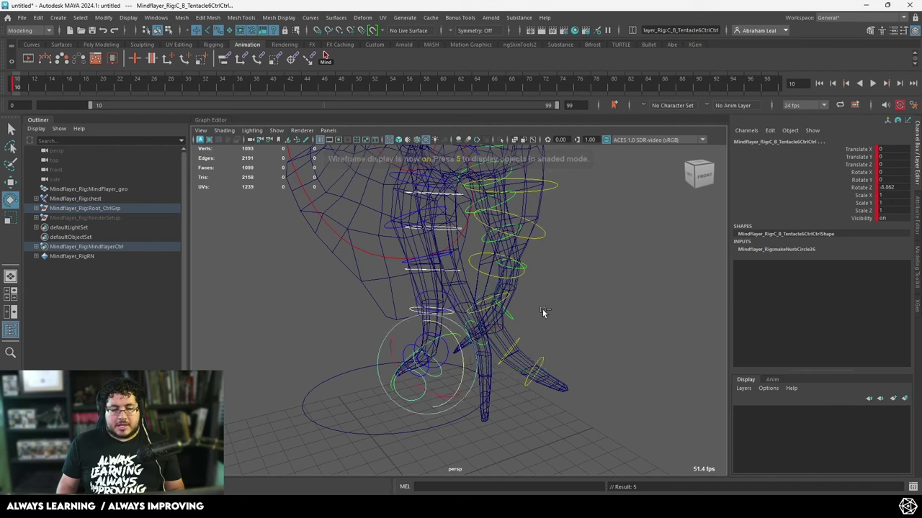
{"action": "left_click", "coordinate": [583, 268]}
Try rotating the back tentacle's controls together in wireframe, clear the selection and return to textured shaded display.
{"action": "left_click_drag", "start_coordinate": [583, 269], "coordinate": [500, 257], "text": "alt"}
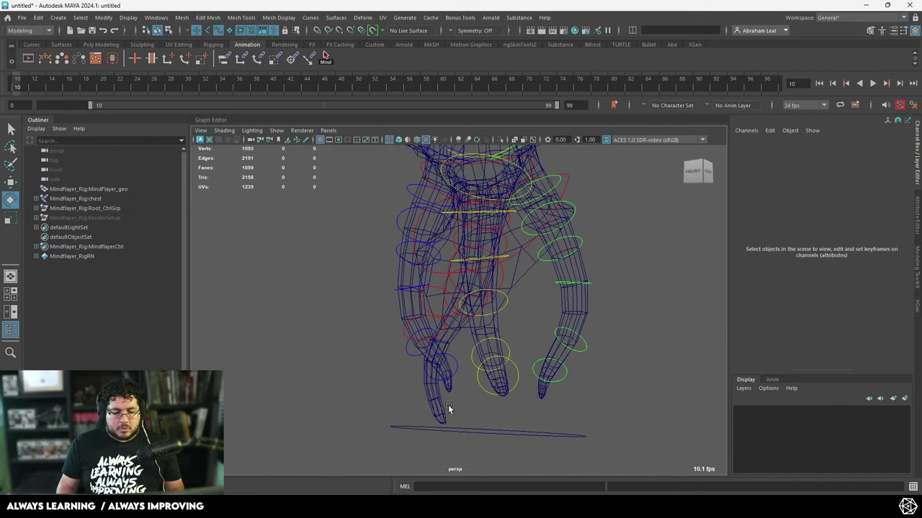
{"action": "left_click_drag", "start_coordinate": [423, 423], "coordinate": [571, 311], "text": "alt"}
{"action": "left_click", "coordinate": [412, 207]}
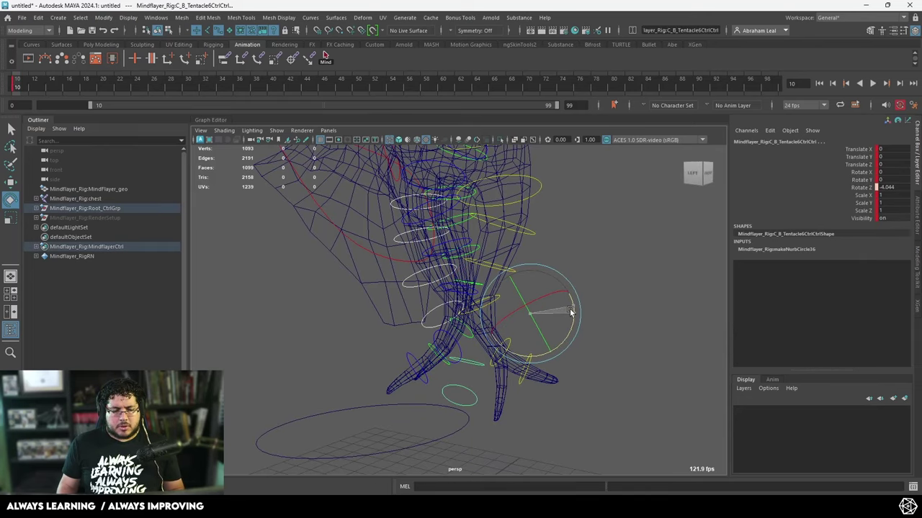
{"action": "left_click", "coordinate": [627, 310]}
{"action": "key", "text": "5"}
{"action": "key", "text": "6"}
{"action": "left_click_drag", "start_coordinate": [578, 350], "coordinate": [529, 337], "text": "alt"}
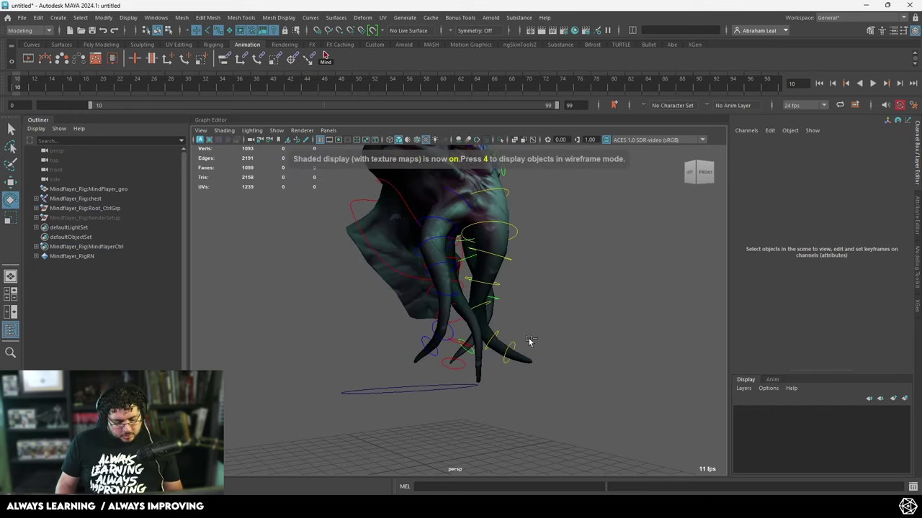
Save the scene as MindFlayerAnim in the project's scenes folder.
{"action": "key", "text": "ctrl+shift+s"}
{"action": "type", "text": "Mind"}
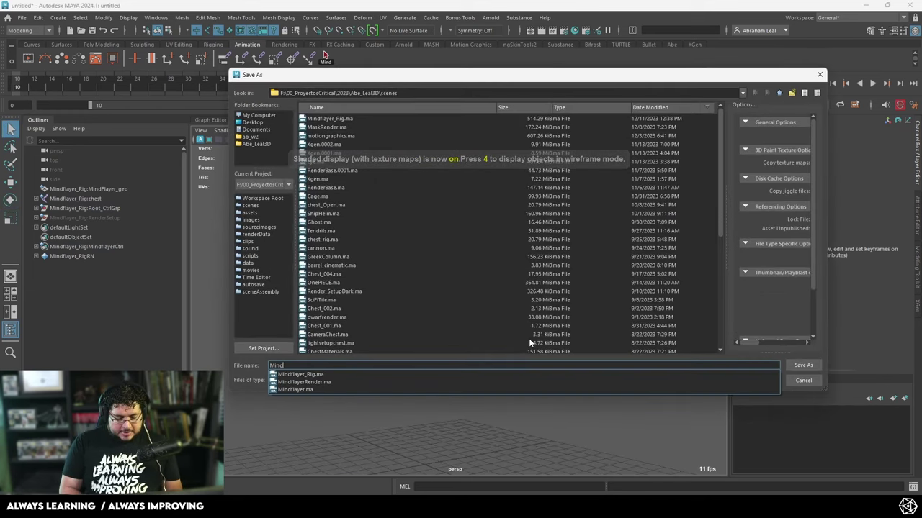
{"action": "type", "text": "FlayerAnim"}
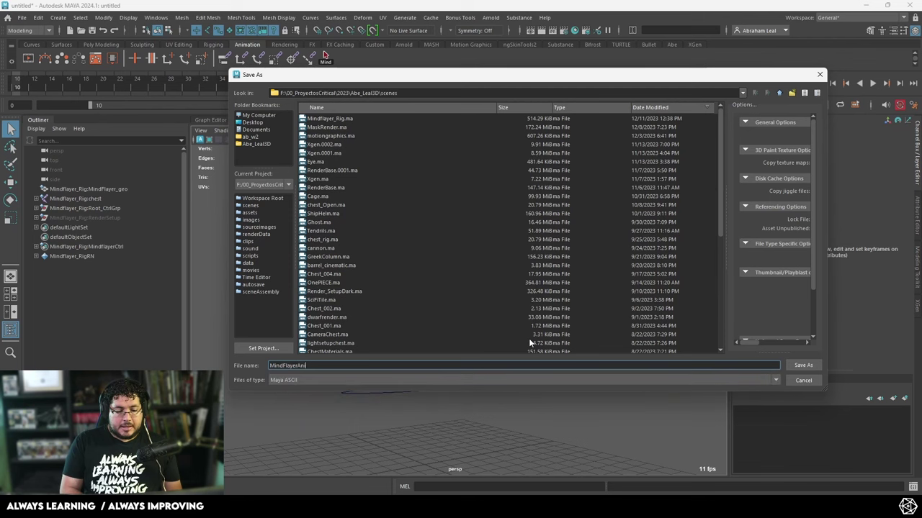
{"action": "key", "text": "Return"}
Open the rig scene Mindflayer_Rig.ma from the project's scenes folder.
{"action": "left_click", "coordinate": [22, 18]}
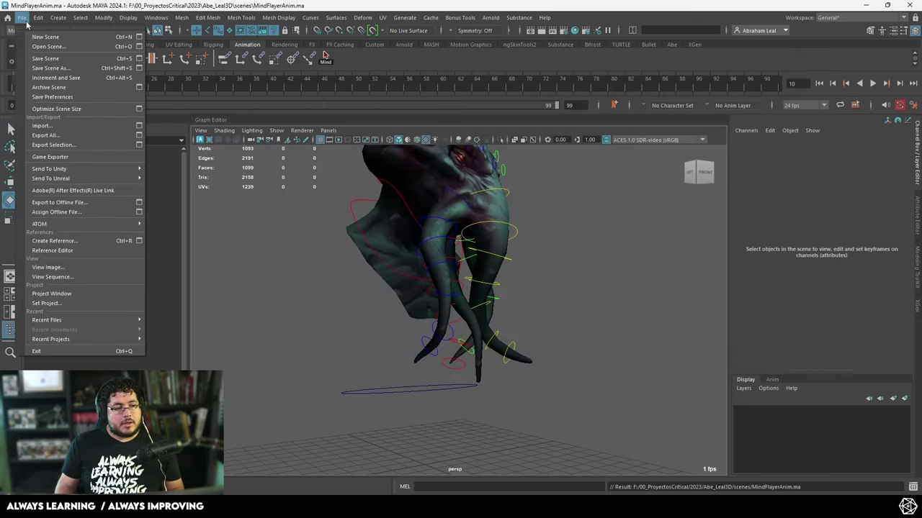
{"action": "left_click", "coordinate": [63, 46]}
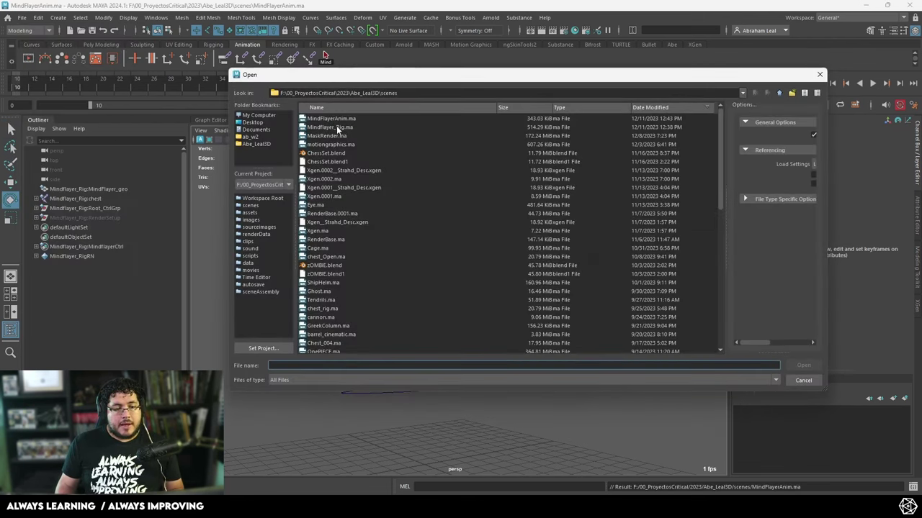
{"action": "double_click", "coordinate": [337, 129]}
Test-rotate C_B_Tentacle2CtrlCtrl on the back tentacle, undo the rotation and show the model in untextured shaded display.
{"action": "scroll", "coordinate": [463, 288], "scroll_direction": "up", "scroll_amount": 4}
{"action": "left_click_drag", "start_coordinate": [463, 288], "coordinate": [454, 236], "text": "alt"}
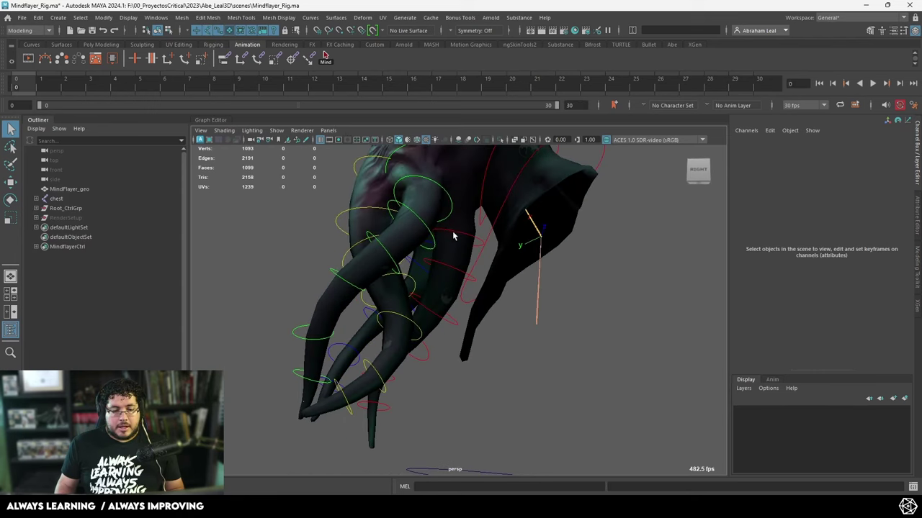
{"action": "left_click", "coordinate": [452, 235]}
{"action": "key", "text": "e"}
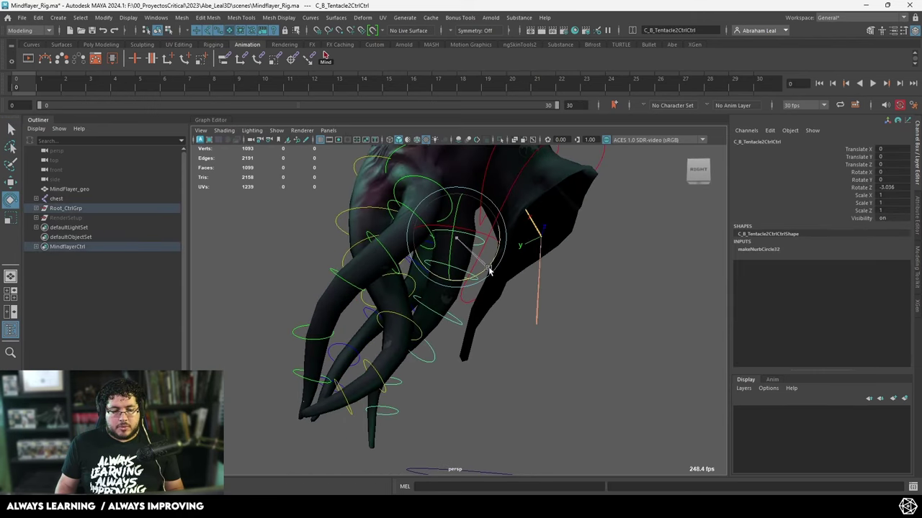
{"action": "key", "text": "ctrl+z"}
{"action": "left_click_drag", "start_coordinate": [489, 268], "coordinate": [487, 310]}
{"action": "scroll", "coordinate": [461, 288], "scroll_direction": "up", "scroll_amount": 4}
{"action": "key", "text": "4"}
{"action": "scroll", "coordinate": [465, 295], "scroll_direction": "down", "scroll_amount": 4}
{"action": "key", "text": "5"}
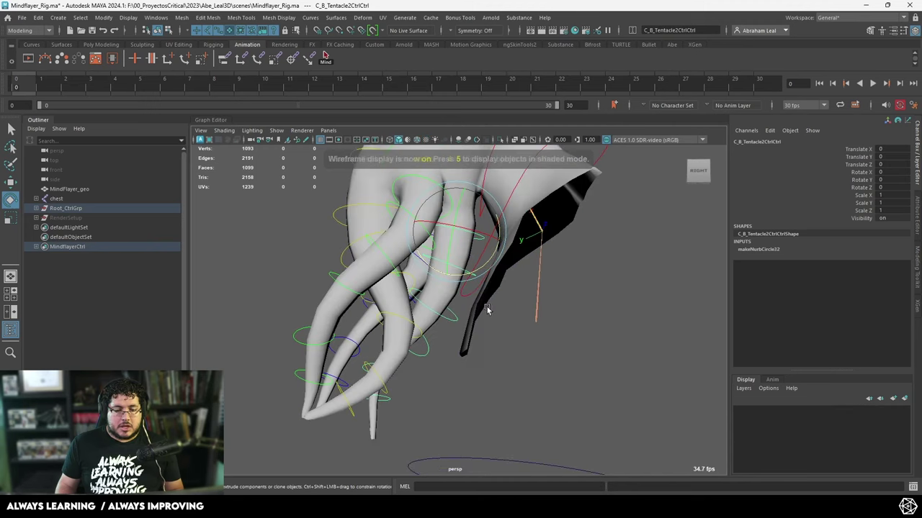
Select MindFlayer_geo, change to the Rigging menu set and start the Paint Skin Weights tool.
{"action": "scroll", "coordinate": [487, 308], "scroll_direction": "up", "scroll_amount": 2}
{"action": "key", "text": "q"}
{"action": "left_click", "coordinate": [467, 236]}
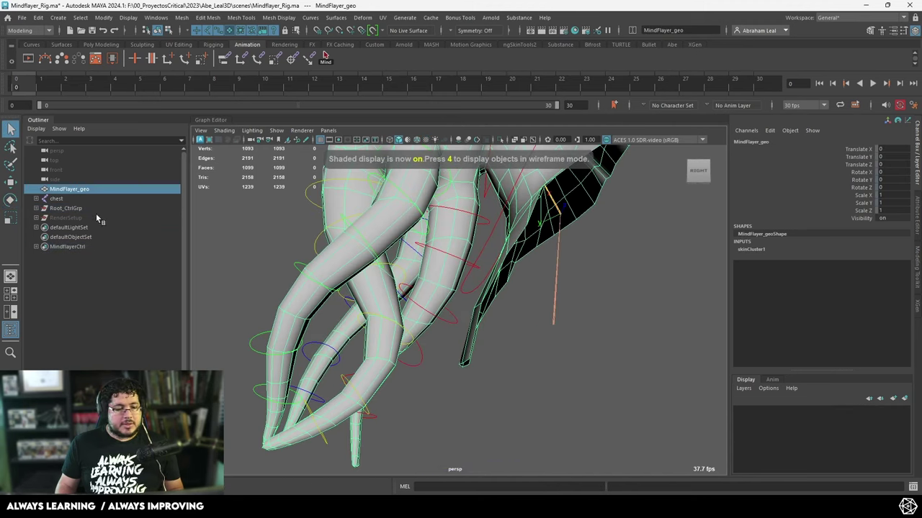
{"action": "left_click", "coordinate": [29, 30]}
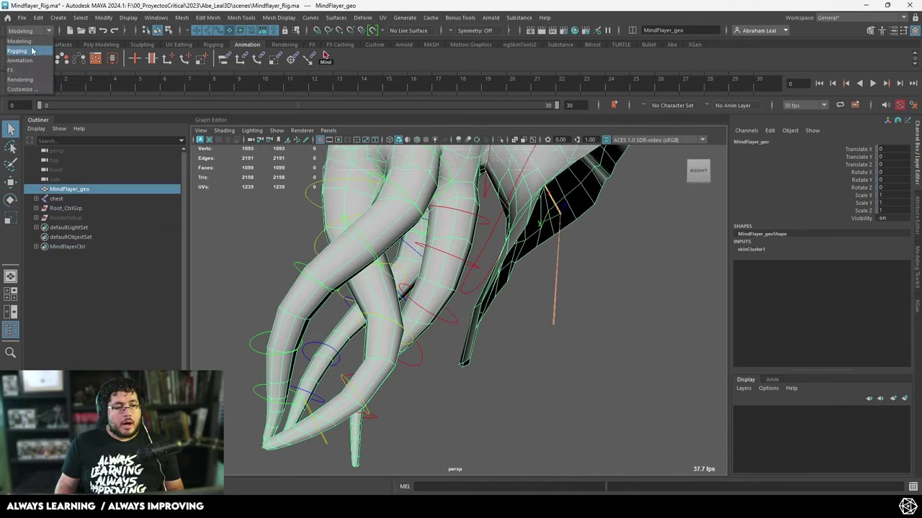
{"action": "left_click", "coordinate": [28, 50]}
{"action": "left_click", "coordinate": [208, 18]}
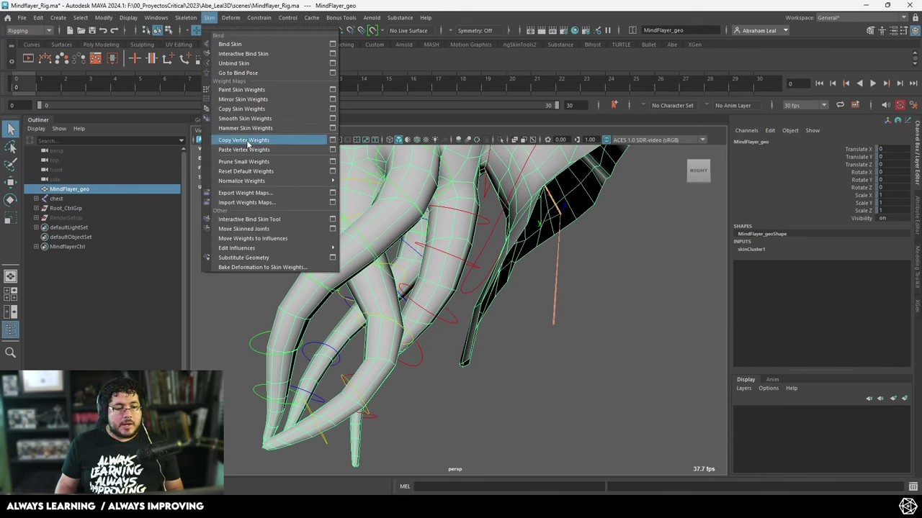
{"action": "left_click", "coordinate": [244, 90]}
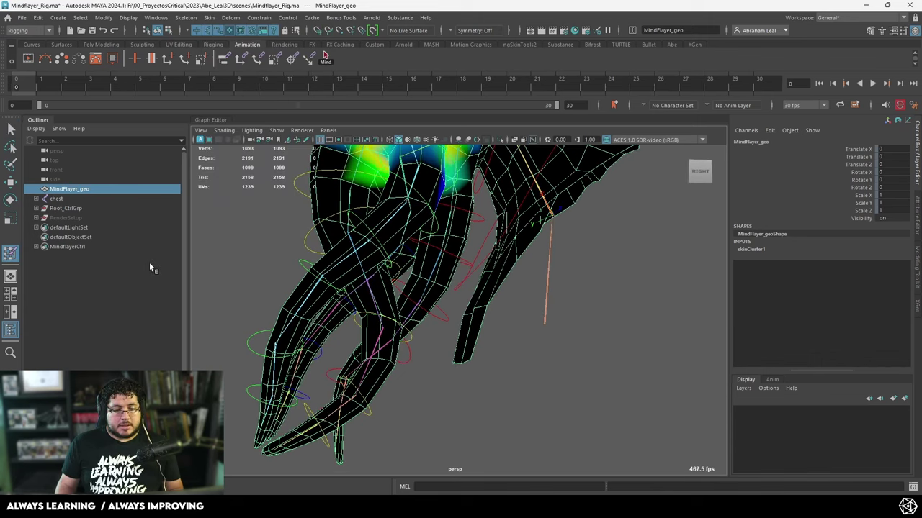
Examine the skin weights of the C_B_Tentacle7 and C_B_Tentacle6 influences in the tool settings, then leave weight painting.
{"action": "double_click", "coordinate": [11, 252]}
{"action": "scroll", "coordinate": [165, 144], "scroll_direction": "down", "scroll_amount": 3}
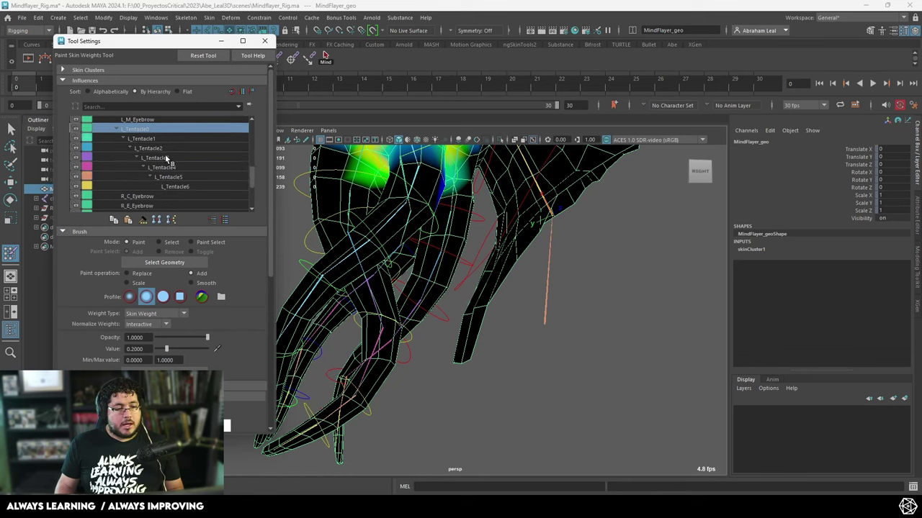
{"action": "scroll", "coordinate": [165, 154], "scroll_direction": "up", "scroll_amount": 5}
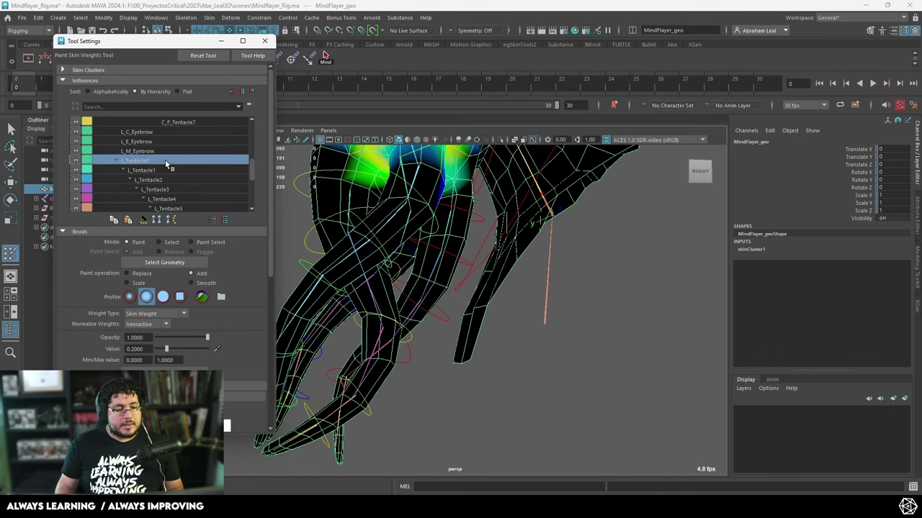
{"action": "scroll", "coordinate": [167, 158], "scroll_direction": "up", "scroll_amount": 3}
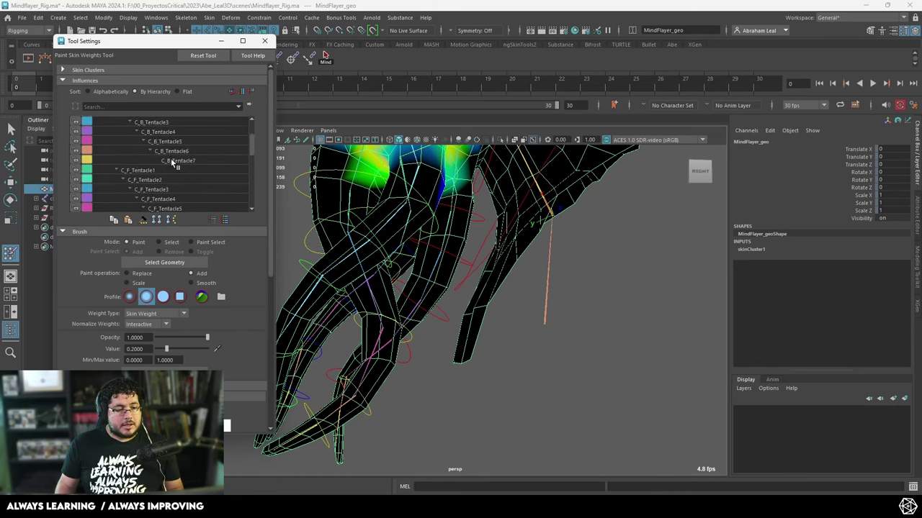
{"action": "left_click", "coordinate": [171, 160]}
{"action": "left_click_drag", "start_coordinate": [416, 322], "coordinate": [500, 308], "text": "alt"}
{"action": "left_click", "coordinate": [180, 151]}
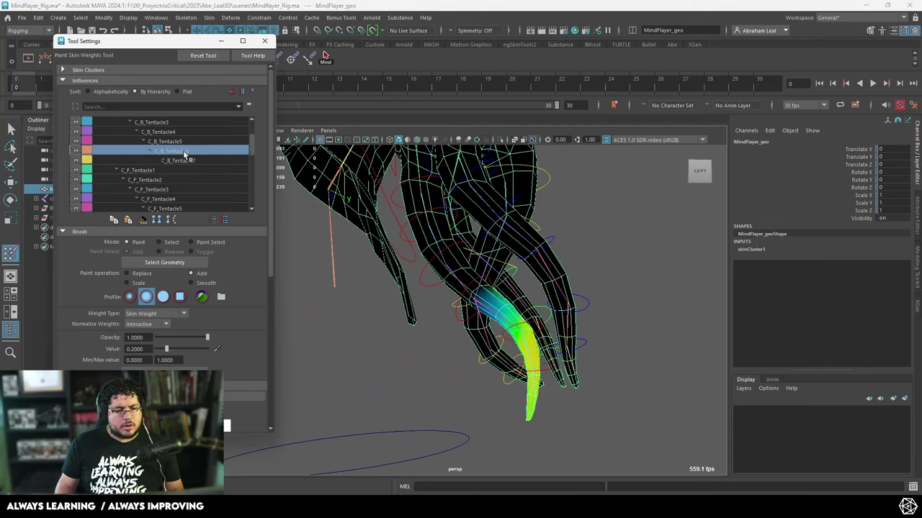
{"action": "left_click_drag", "start_coordinate": [487, 346], "coordinate": [473, 280], "text": "alt"}
{"action": "key", "text": "q"}
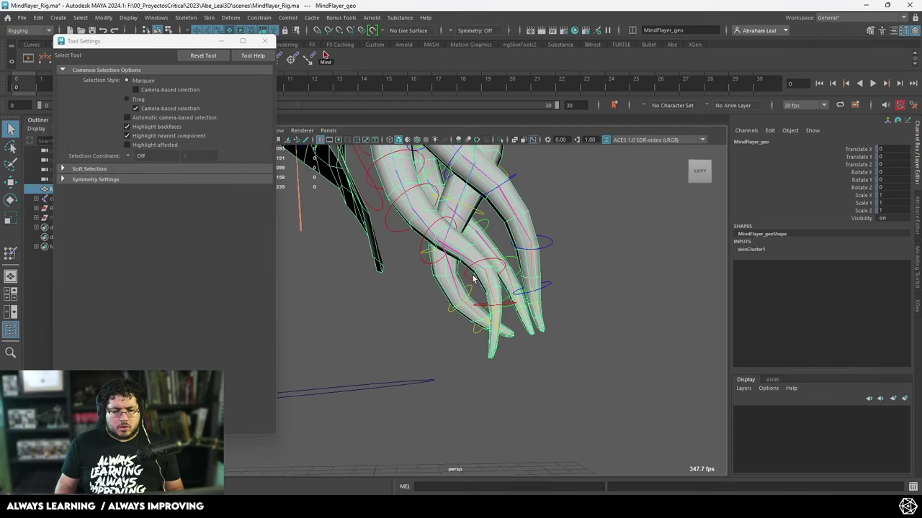
Select the back tentacle's tip control, test-rotate C_B_Tentacle2CtrlCtrl to check its effect on the mesh, and undo the rotation.
{"action": "left_click", "coordinate": [507, 307]}
{"action": "left_click_drag", "start_coordinate": [508, 309], "coordinate": [436, 219], "text": "alt"}
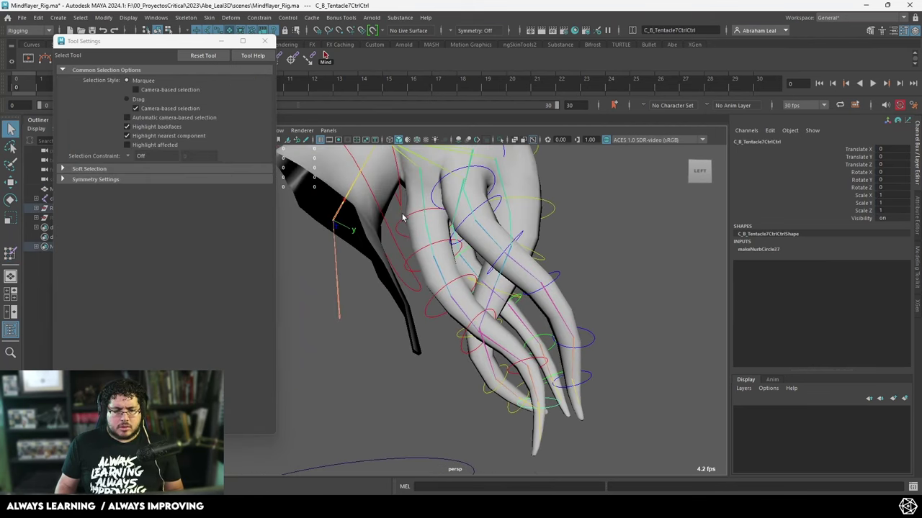
{"action": "left_click", "coordinate": [402, 218]}
{"action": "key", "text": "e"}
{"action": "left_click", "coordinate": [405, 218]}
{"action": "key", "text": "q"}
{"action": "left_click", "coordinate": [400, 221]}
{"action": "key", "text": "e"}
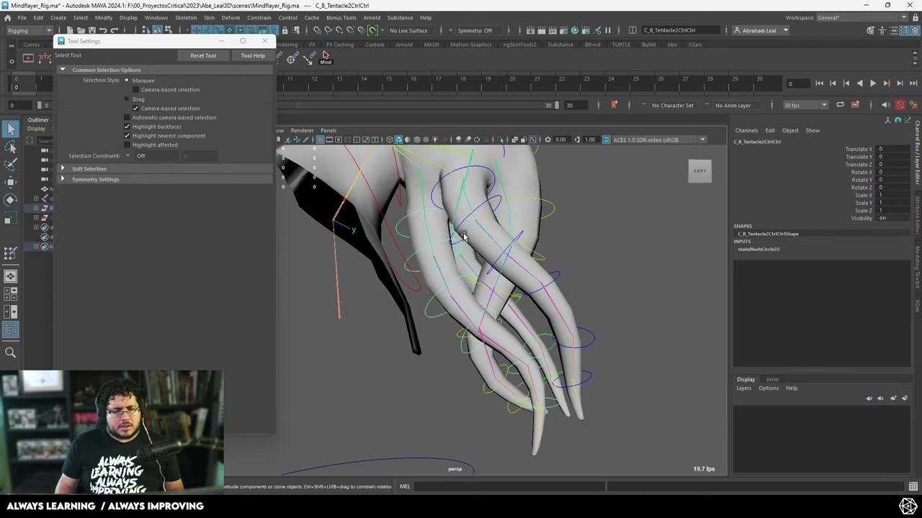
{"action": "left_click_drag", "start_coordinate": [466, 234], "coordinate": [459, 252]}
{"action": "key", "text": "ctrl+z"}
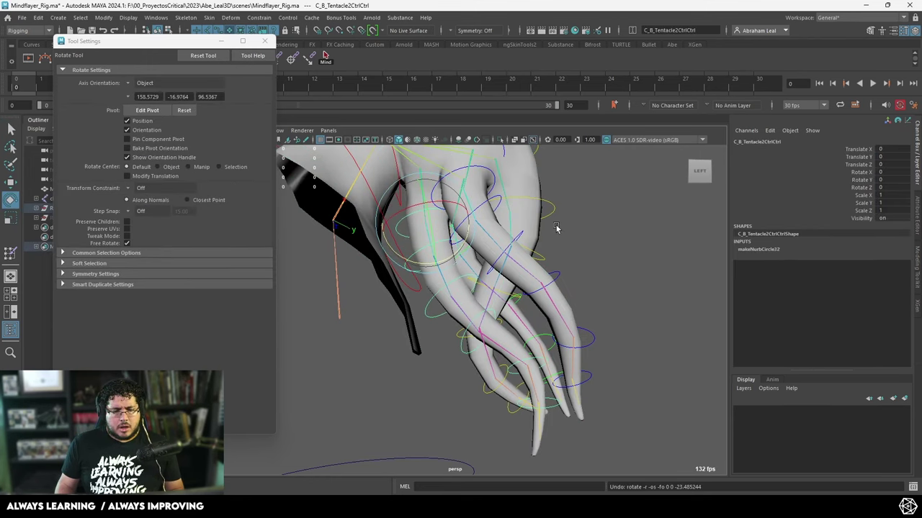
Close the tool settings, expand the Root_CtrlGrp hierarchy and delete the back tentacle's control group C_B_Tentacle1Ctrlgrp.
{"action": "left_click", "coordinate": [264, 41]}
{"action": "left_click", "coordinate": [36, 209], "text": "shift"}
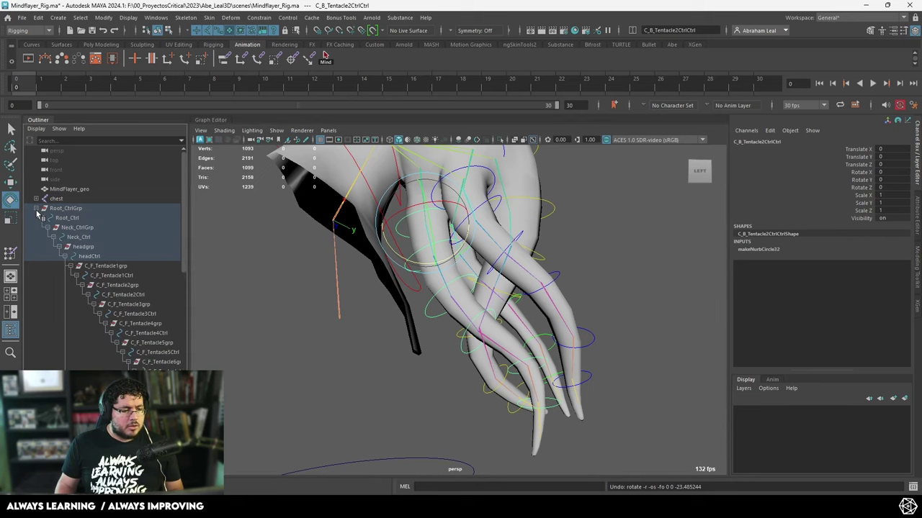
{"action": "scroll", "coordinate": [87, 250], "scroll_direction": "down", "scroll_amount": 10}
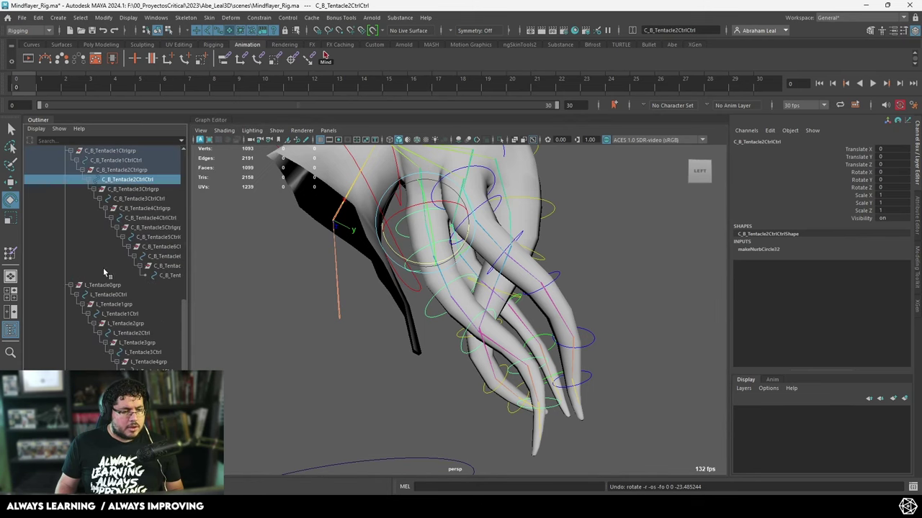
{"action": "scroll", "coordinate": [111, 279], "scroll_direction": "up", "scroll_amount": 2}
{"action": "left_click_drag", "start_coordinate": [449, 222], "coordinate": [442, 245], "text": "alt"}
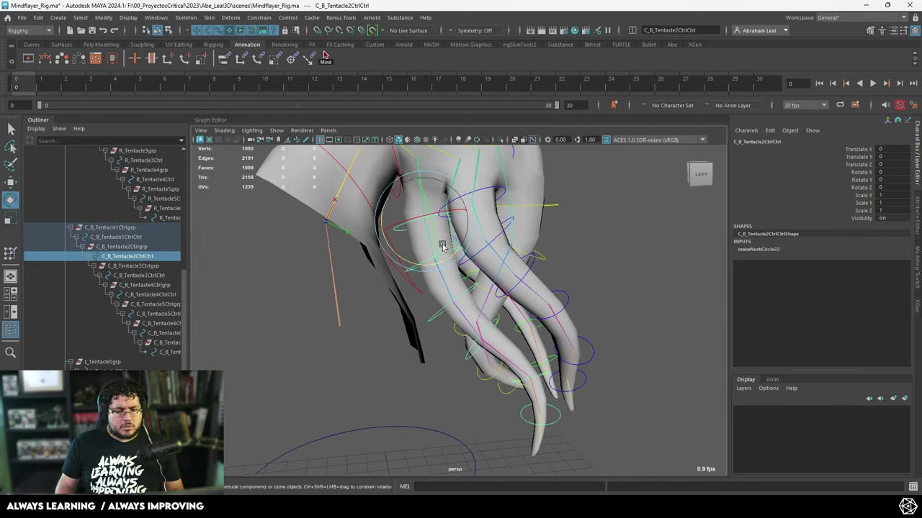
{"action": "left_click", "coordinate": [117, 228]}
{"action": "key", "text": "Delete"}
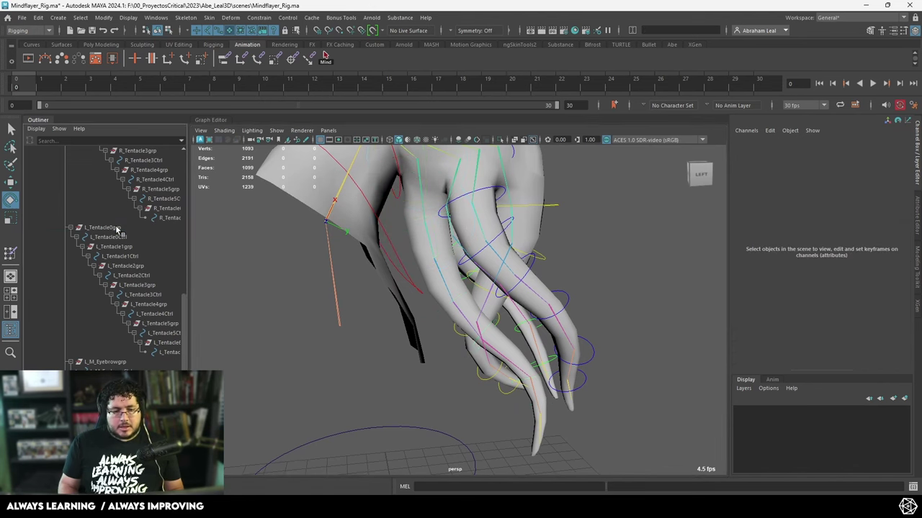
Expand the chest joint hierarchy and select the back tentacle's joints from C_B_Tentacle1 through C_B_Tentacle7.
{"action": "right_click_drag", "start_coordinate": [421, 175], "coordinate": [433, 179], "text": "alt"}
{"action": "left_click_drag", "start_coordinate": [400, 185], "coordinate": [381, 191], "text": "alt"}
{"action": "key", "text": "q"}
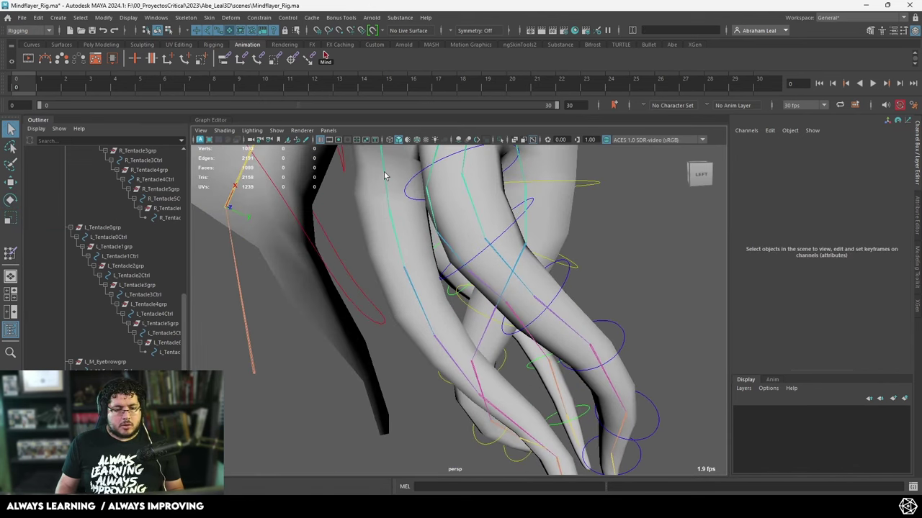
{"action": "left_click", "coordinate": [391, 214]}
{"action": "scroll", "coordinate": [144, 247], "scroll_direction": "up", "scroll_amount": 10}
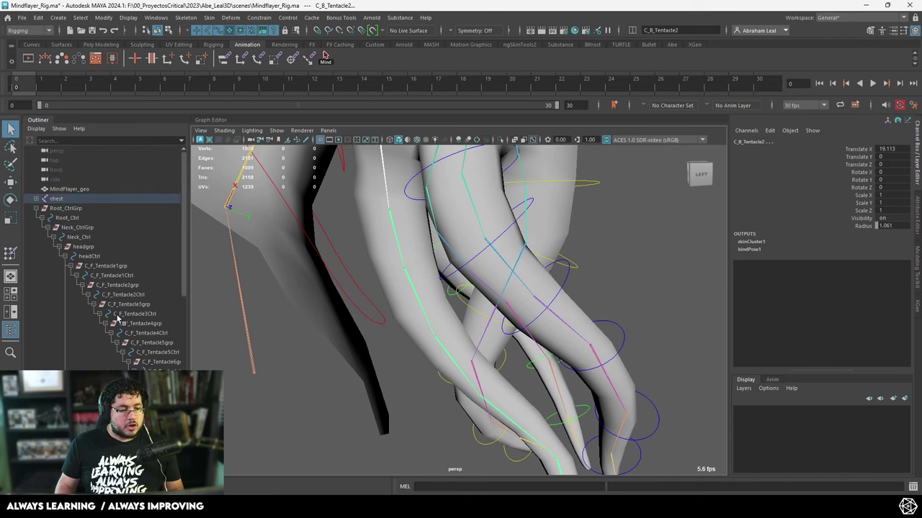
{"action": "left_click", "coordinate": [37, 198], "text": "shift"}
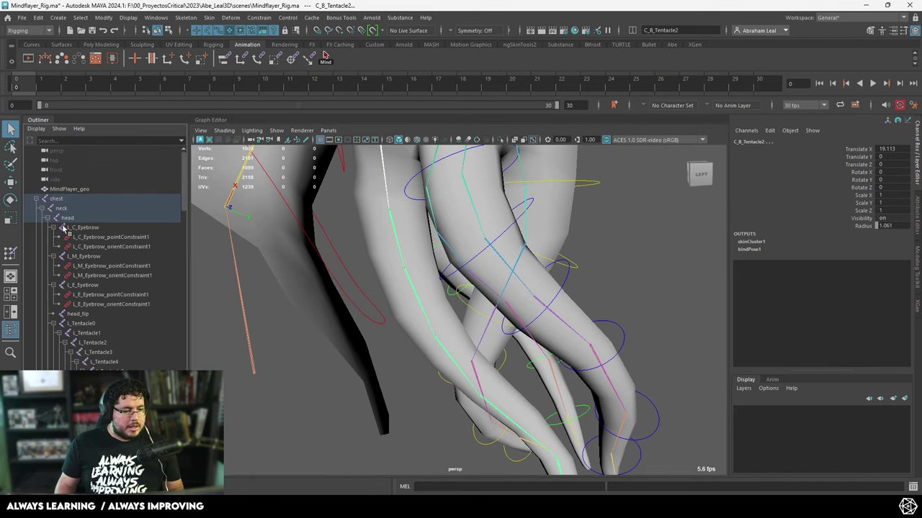
{"action": "scroll", "coordinate": [72, 252], "scroll_direction": "down", "scroll_amount": 10}
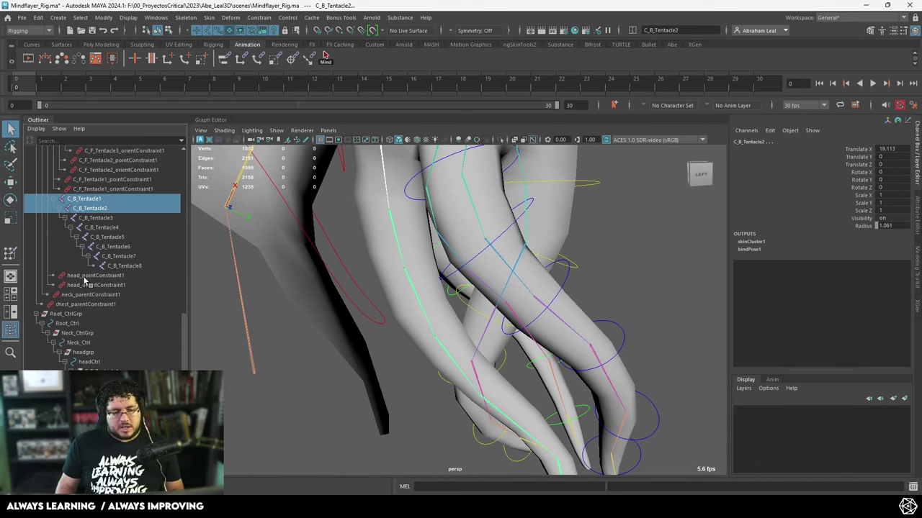
{"action": "left_click_drag", "start_coordinate": [92, 204], "coordinate": [110, 264]}
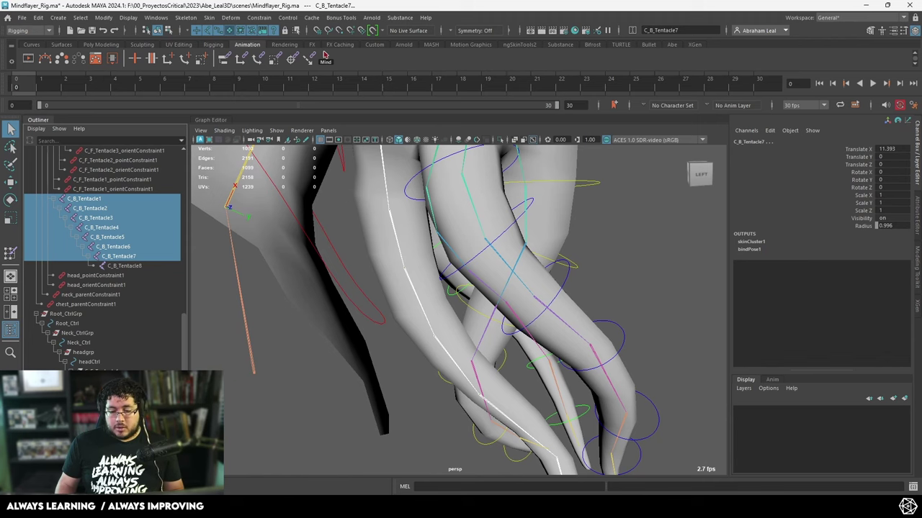
Run the Python controller-creation script from the Script Editor on the selected joints, then minimize the editor.
{"action": "left_click", "coordinate": [912, 488]}
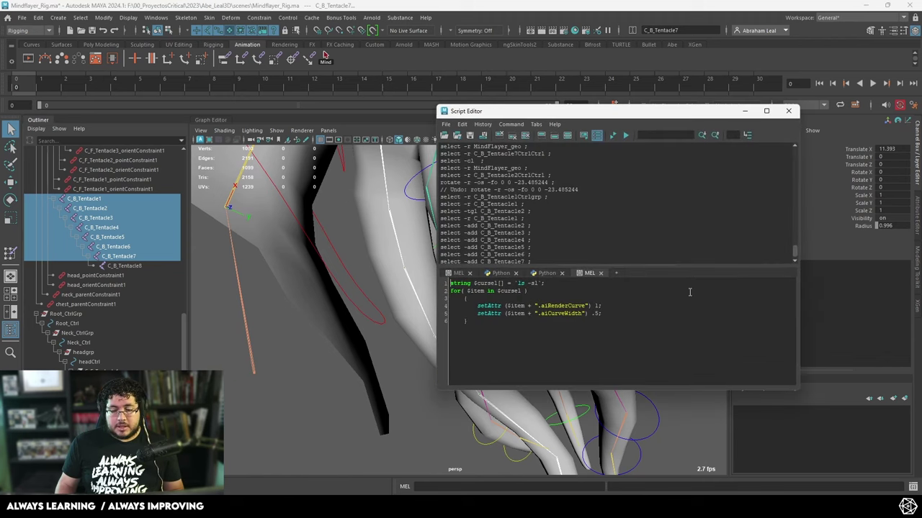
{"action": "left_click", "coordinate": [502, 275]}
{"action": "key", "text": "ctrl+a"}
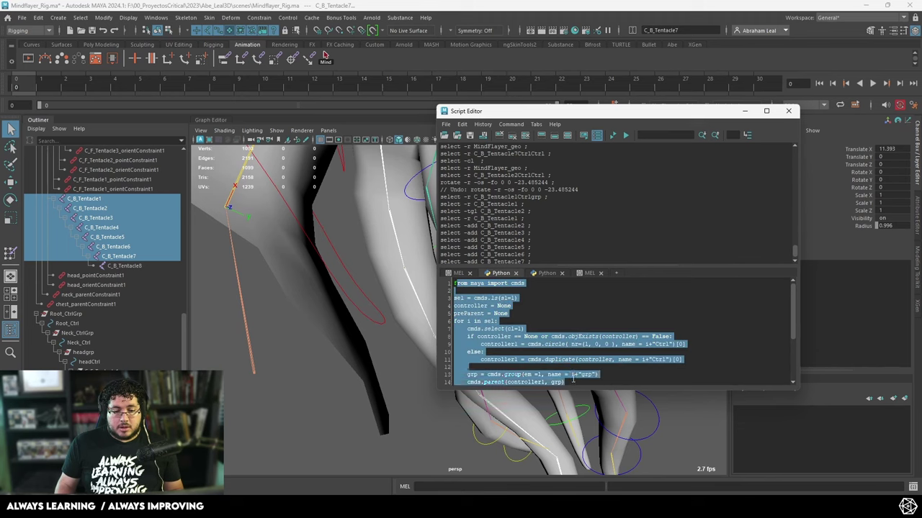
{"action": "left_click", "coordinate": [507, 313]}
{"action": "left_click_drag", "start_coordinate": [453, 283], "coordinate": [544, 411]}
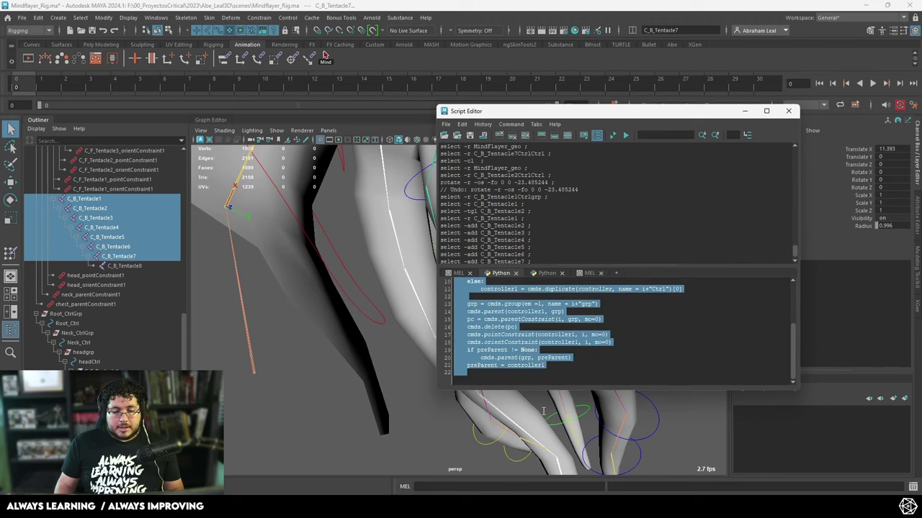
{"action": "left_click", "coordinate": [628, 137]}
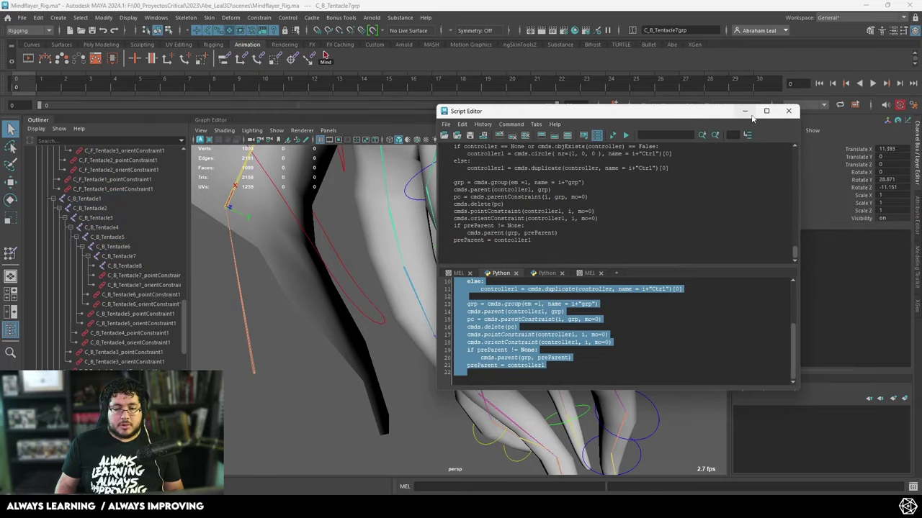
{"action": "left_click", "coordinate": [747, 111]}
Display the rig in wireframe and select the back tentacle's first new control, C_B_Tentacle1Ctrl.
{"action": "scroll", "coordinate": [585, 253], "scroll_direction": "down", "scroll_amount": 5}
{"action": "key", "text": "4"}
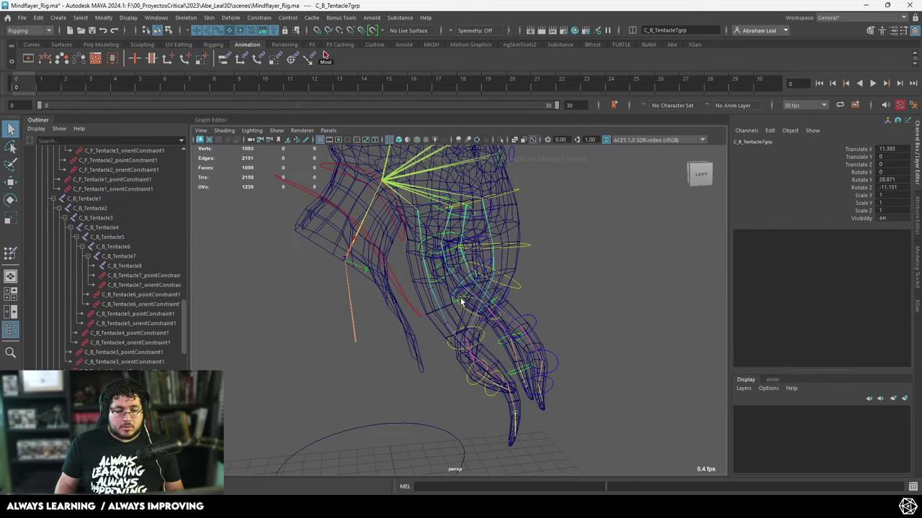
{"action": "scroll", "coordinate": [468, 316], "scroll_direction": "up", "scroll_amount": 6}
{"action": "scroll", "coordinate": [526, 381], "scroll_direction": "down", "scroll_amount": 2}
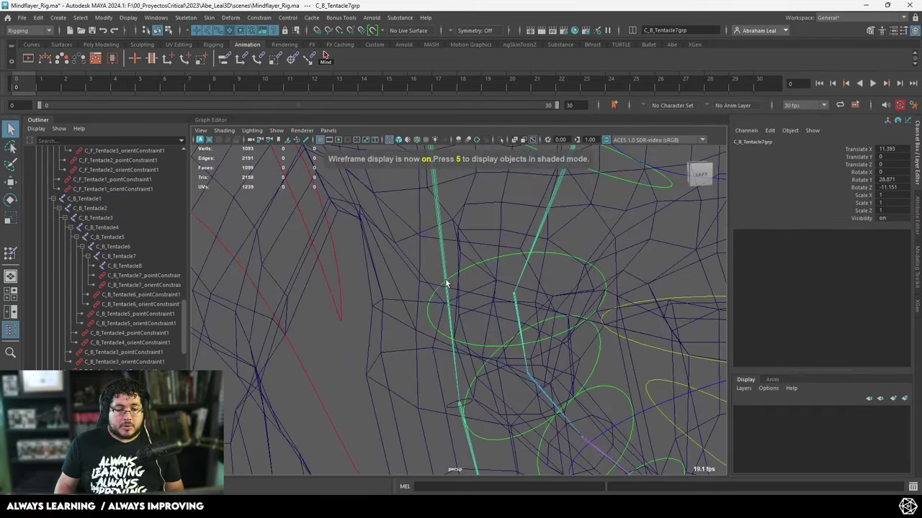
{"action": "middle_click_drag", "start_coordinate": [446, 280], "coordinate": [432, 308], "text": "alt"}
{"action": "left_click_drag", "start_coordinate": [432, 308], "coordinate": [456, 263], "text": "alt"}
{"action": "left_click", "coordinate": [457, 258]}
{"action": "scroll", "coordinate": [462, 282], "scroll_direction": "up", "scroll_amount": 2}
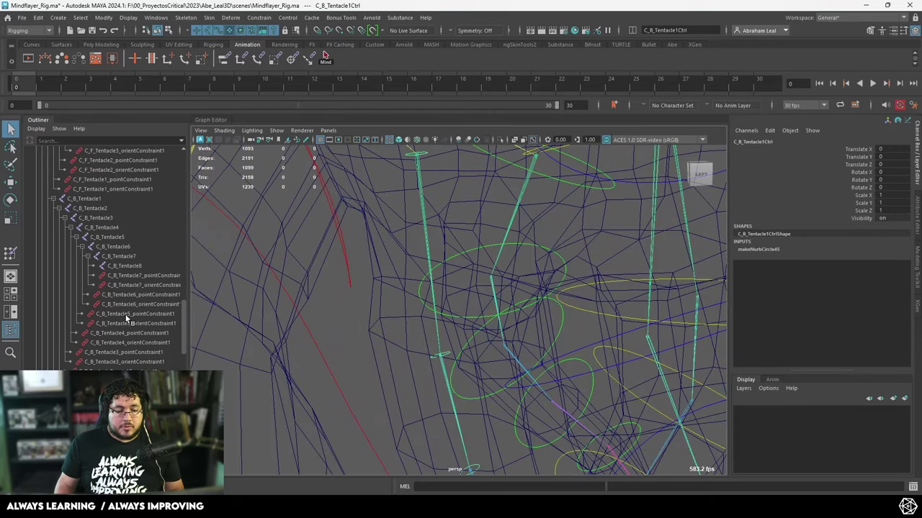
Add the controls C_B_Tentacle2Ctrl through C_B_Tentacle7Ctrl to the selection, undoing any accidental rotation.
{"action": "scroll", "coordinate": [112, 328], "scroll_direction": "down", "scroll_amount": 6}
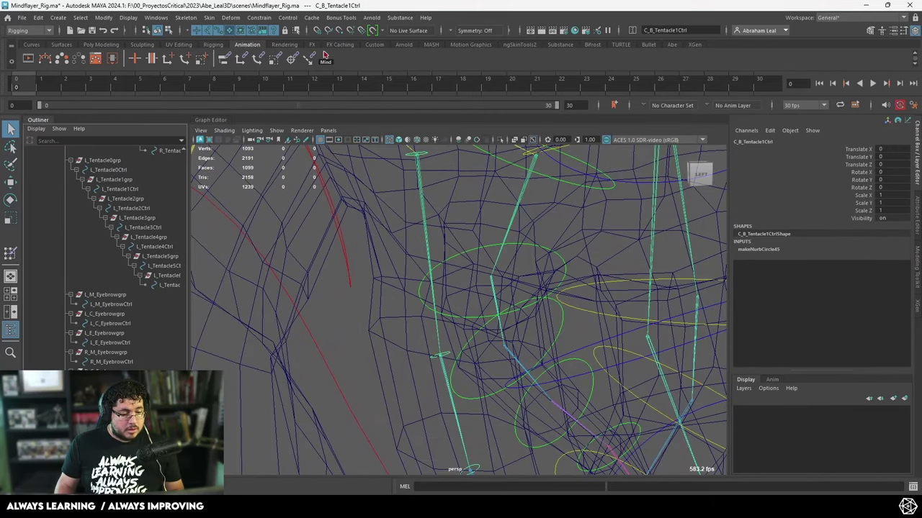
{"action": "scroll", "coordinate": [112, 328], "scroll_direction": "down", "scroll_amount": 4}
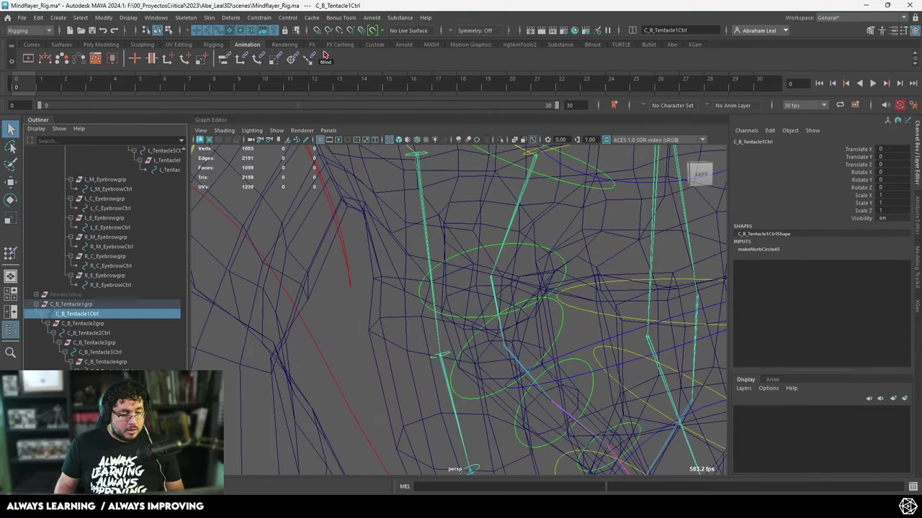
{"action": "left_click", "coordinate": [88, 333], "text": "ctrl"}
{"action": "left_click", "coordinate": [94, 352], "text": "ctrl"}
{"action": "left_click", "coordinate": [100, 371], "text": "ctrl"}
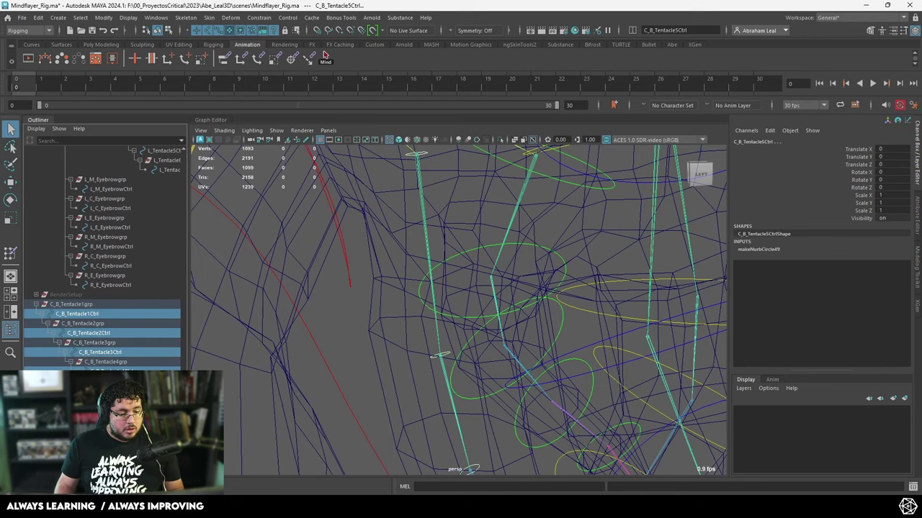
{"action": "scroll", "coordinate": [461, 382], "scroll_direction": "down", "scroll_amount": 10}
{"action": "key", "text": "e"}
{"action": "left_click_drag", "start_coordinate": [451, 348], "coordinate": [446, 356]}
{"action": "key", "text": "ctrl+z"}
{"action": "scroll", "coordinate": [548, 281], "scroll_direction": "up", "scroll_amount": 6}
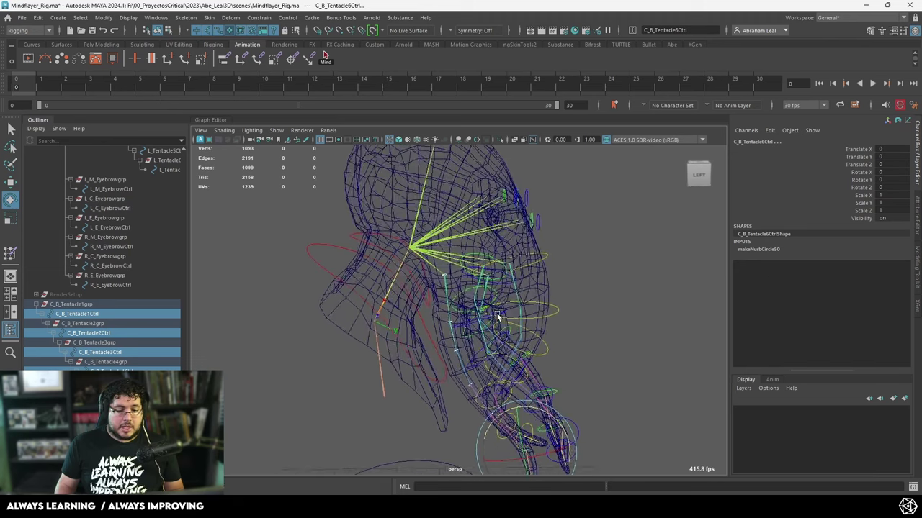
{"action": "left_click", "coordinate": [130, 429], "text": "ctrl"}
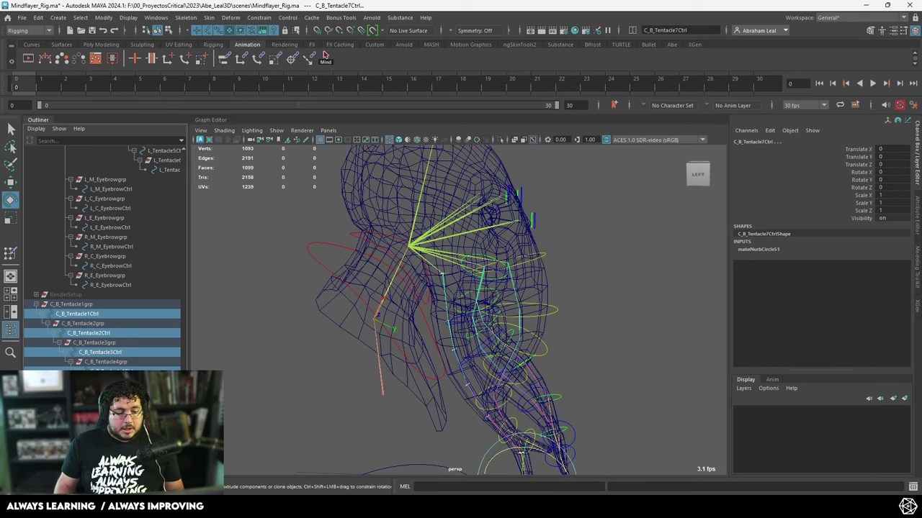
Set the circle radius of the selected controls to 7.5, deselect them and return to textured shaded display.
{"action": "left_click", "coordinate": [754, 250]}
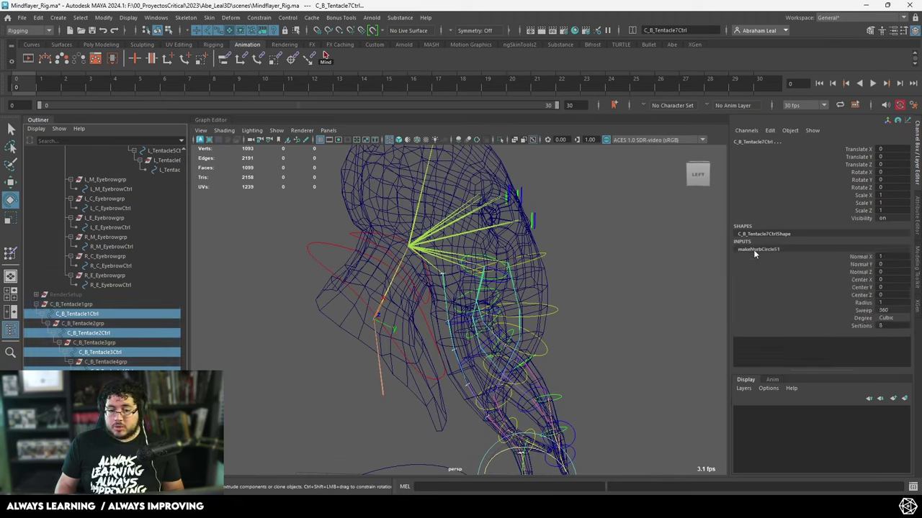
{"action": "left_click", "coordinate": [862, 303]}
{"action": "middle_click_drag", "start_coordinate": [627, 331], "coordinate": [655, 330]}
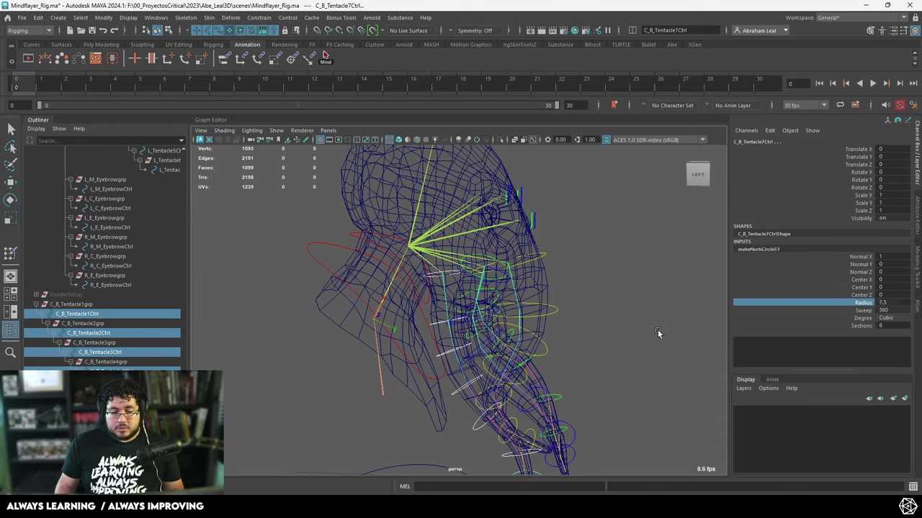
{"action": "left_click", "coordinate": [658, 329]}
{"action": "mouse_move", "coordinate": [657, 329]}
{"action": "left_mouse_down", "text": "alt"}
{"action": "mouse_move", "coordinate": [615, 259]}
{"action": "mouse_move", "coordinate": [634, 305]}
{"action": "mouse_move", "coordinate": [517, 281]}
{"action": "mouse_move", "coordinate": [465, 377]}
{"action": "left_mouse_up", "text": "alt"}
{"action": "key", "text": "6"}
Select the back tentacle's new controls and run the MEL override-color script with color 13 (red) on them.
{"action": "left_click", "coordinate": [464, 373]}
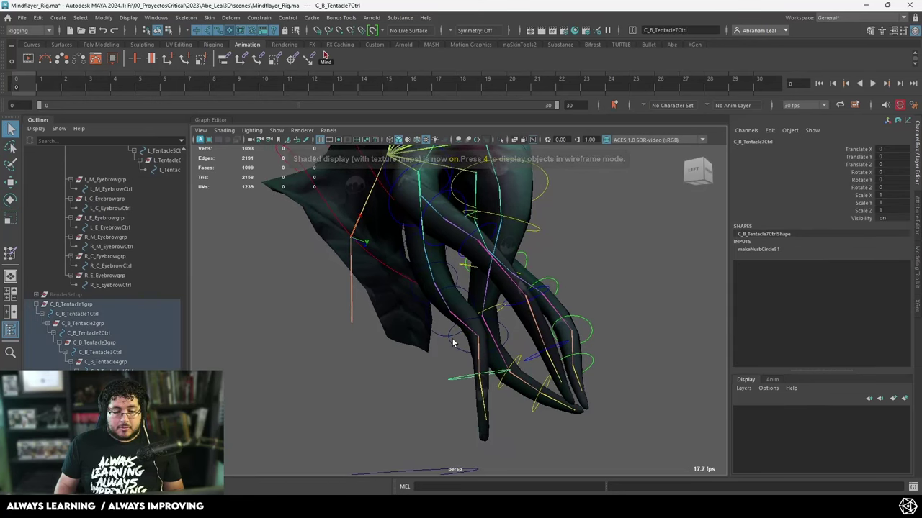
{"action": "left_click_drag", "start_coordinate": [434, 324], "coordinate": [447, 317], "text": "alt"}
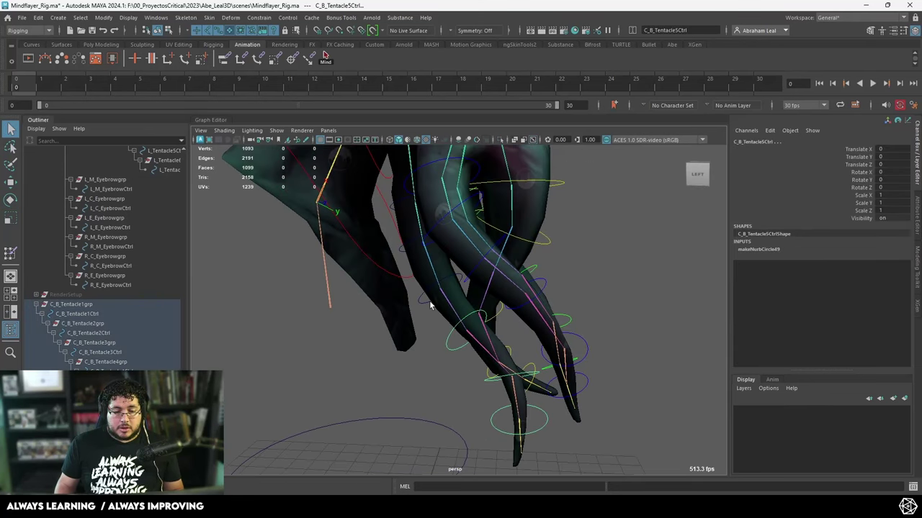
{"action": "left_click", "coordinate": [420, 299], "text": "shift"}
{"action": "middle_click_drag", "start_coordinate": [421, 300], "coordinate": [451, 344], "text": "alt"}
{"action": "left_click", "coordinate": [432, 300], "text": "shift"}
{"action": "left_click", "coordinate": [424, 250], "text": "shift"}
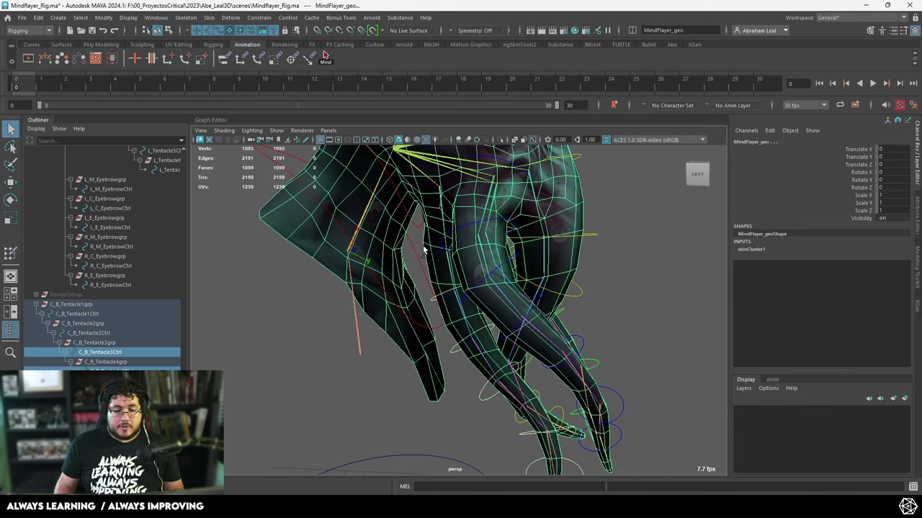
{"action": "middle_click_drag", "start_coordinate": [424, 250], "coordinate": [443, 271], "text": "alt"}
{"action": "key", "text": "ctrl+z"}
{"action": "left_click", "coordinate": [437, 276], "text": "shift"}
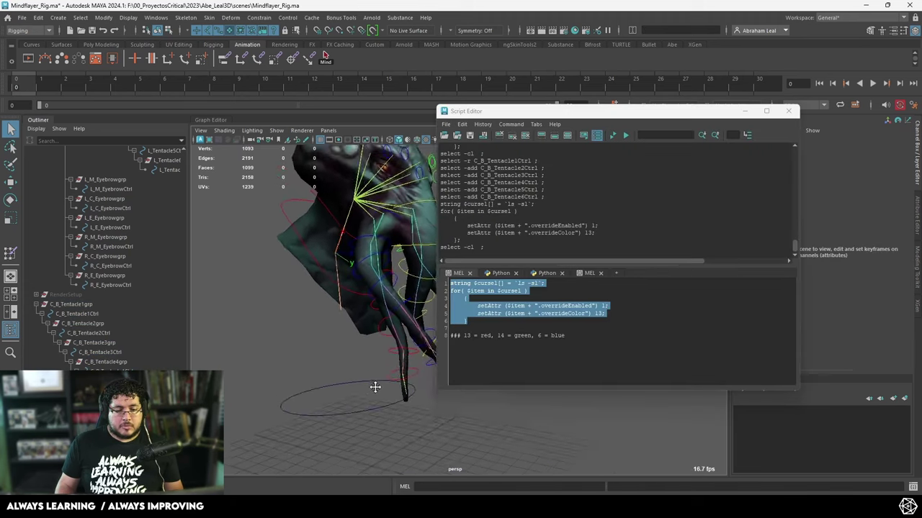
{"action": "middle_click_drag", "start_coordinate": [375, 388], "coordinate": [377, 395], "text": "alt"}
{"action": "scroll", "coordinate": [377, 395], "scroll_direction": "up", "scroll_amount": 4}
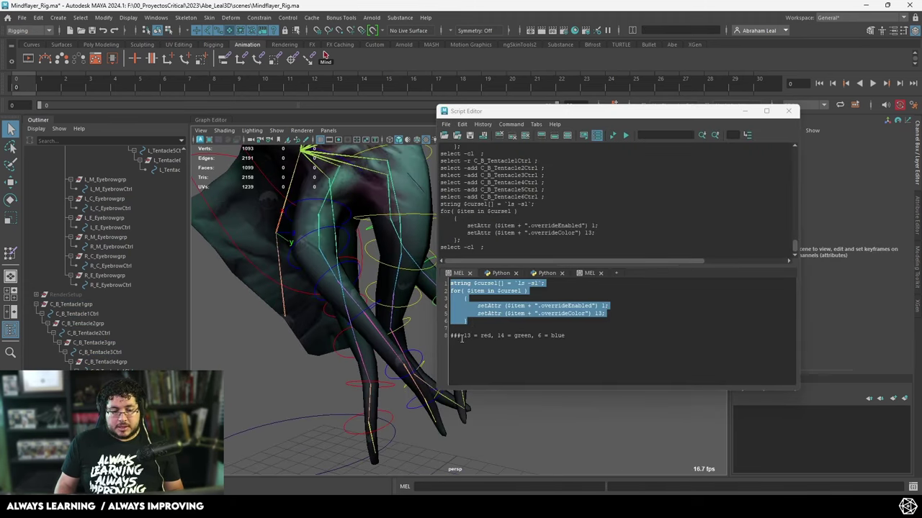
Test-rotate C_B_Tentacle5Ctrl to check that it bends the back tentacle, undo the rotation and deselect it.
{"action": "scroll", "coordinate": [276, 343], "scroll_direction": "down", "scroll_amount": 6}
{"action": "left_click_drag", "start_coordinate": [276, 343], "coordinate": [362, 389], "text": "alt"}
{"action": "scroll", "coordinate": [316, 407], "scroll_direction": "up", "scroll_amount": 6}
{"action": "left_click", "coordinate": [400, 358]}
{"action": "key", "text": "e"}
{"action": "key", "text": "ctrl+z"}
{"action": "left_click", "coordinate": [346, 417]}
{"action": "scroll", "coordinate": [332, 428], "scroll_direction": "down", "scroll_amount": 6}
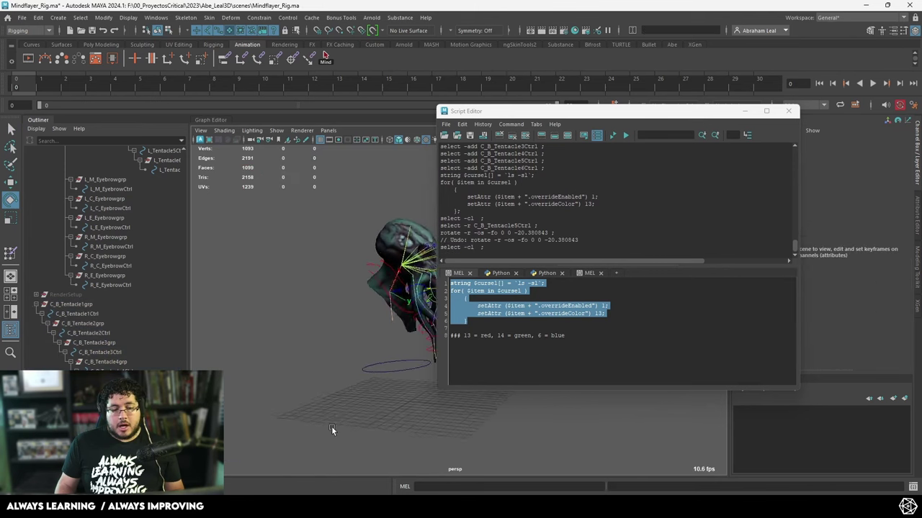
Close the Script Editor, parent the C_B_Tentacle1grp group under the head control headCtrl and clear the selection.
{"action": "left_click_drag", "start_coordinate": [333, 428], "coordinate": [374, 406], "text": "alt"}
{"action": "left_click", "coordinate": [788, 111]}
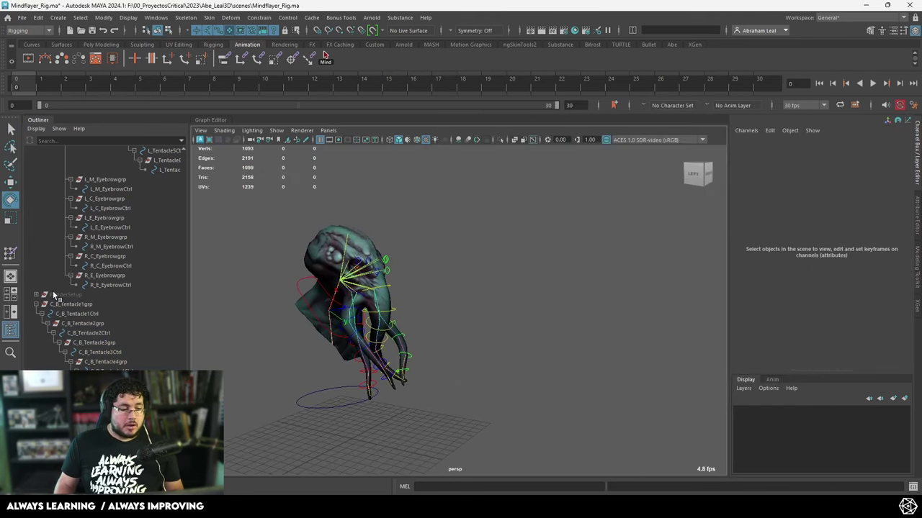
{"action": "left_click", "coordinate": [71, 304]}
{"action": "left_click_drag", "start_coordinate": [332, 302], "coordinate": [468, 299], "text": "alt"}
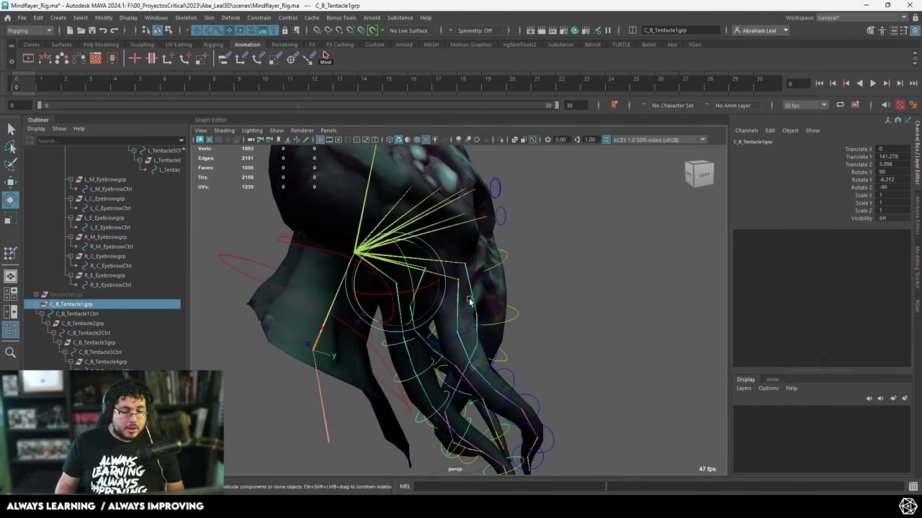
{"action": "key", "text": "q"}
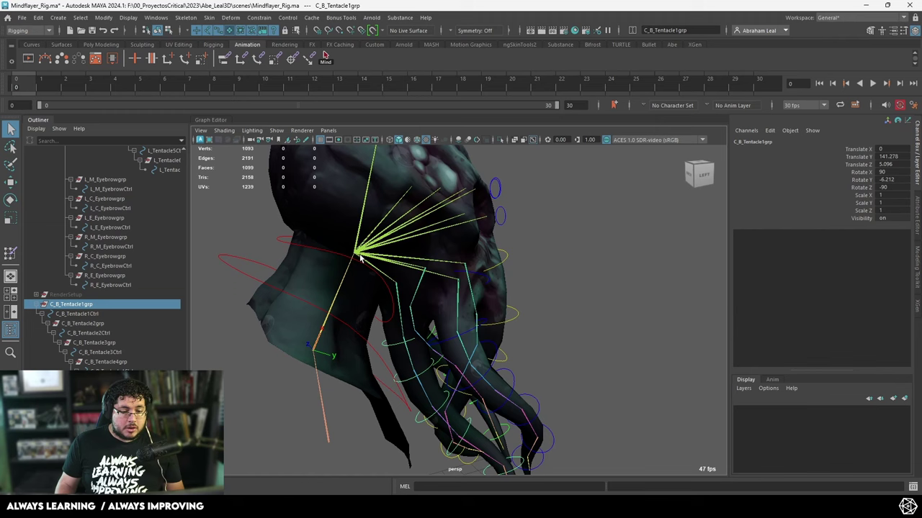
{"action": "left_click", "coordinate": [280, 241], "text": "shift"}
{"action": "key", "text": "p"}
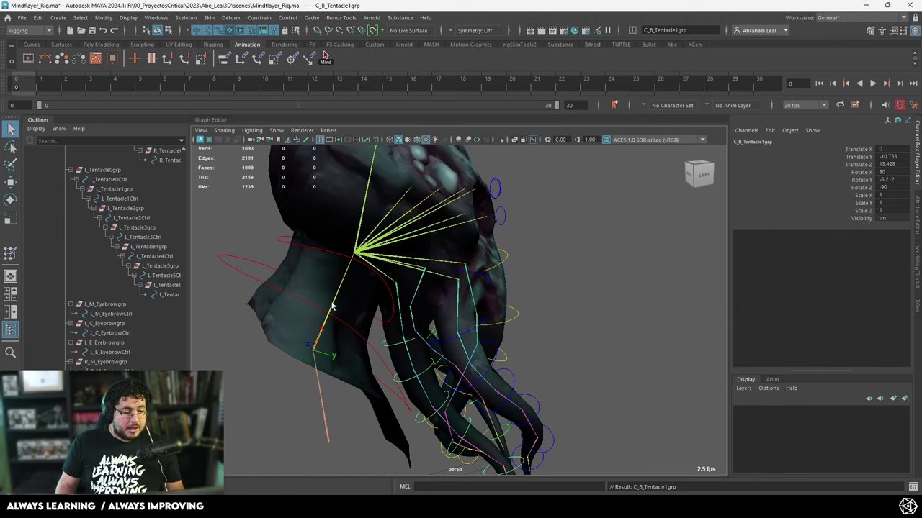
{"action": "left_click", "coordinate": [547, 210]}
Test-rotate headCtrl to check that the back tentacle's controls follow the head, and undo the rotation.
{"action": "left_click", "coordinate": [288, 239]}
{"action": "key", "text": "w"}
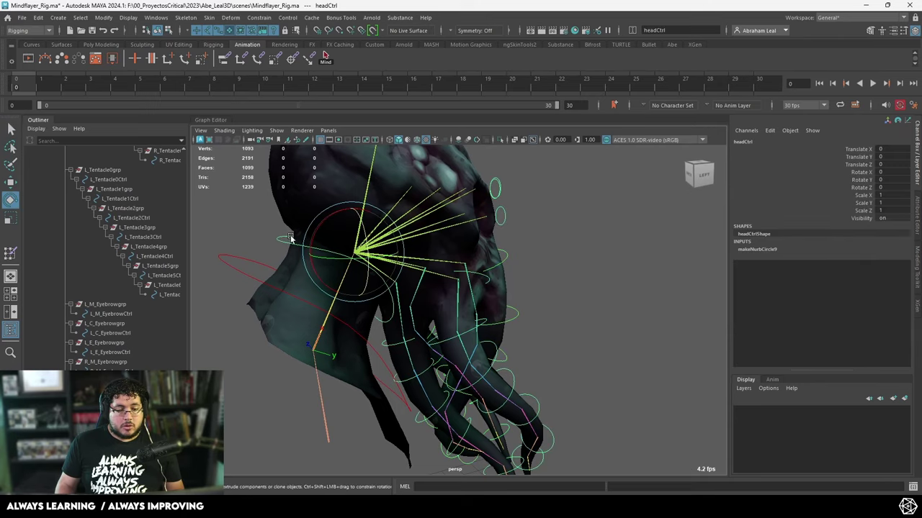
{"action": "left_click_drag", "start_coordinate": [325, 222], "coordinate": [291, 258]}
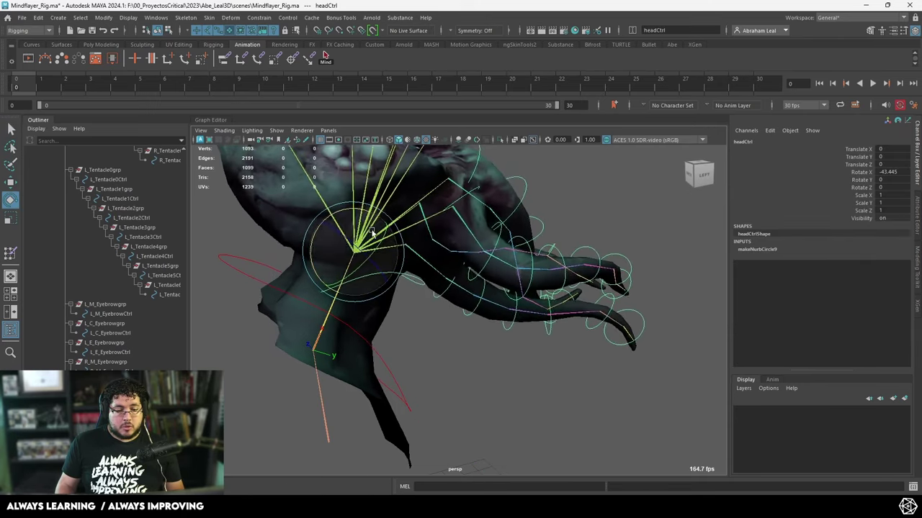
{"action": "key", "text": "ctrl+z"}
{"action": "key", "text": "ctrl+z"}
Save the repaired Mindflayer_Rig.ma scene and reopen the recent MindFlayerAnim.ma animation scene.
{"action": "key", "text": "ctrl+s"}
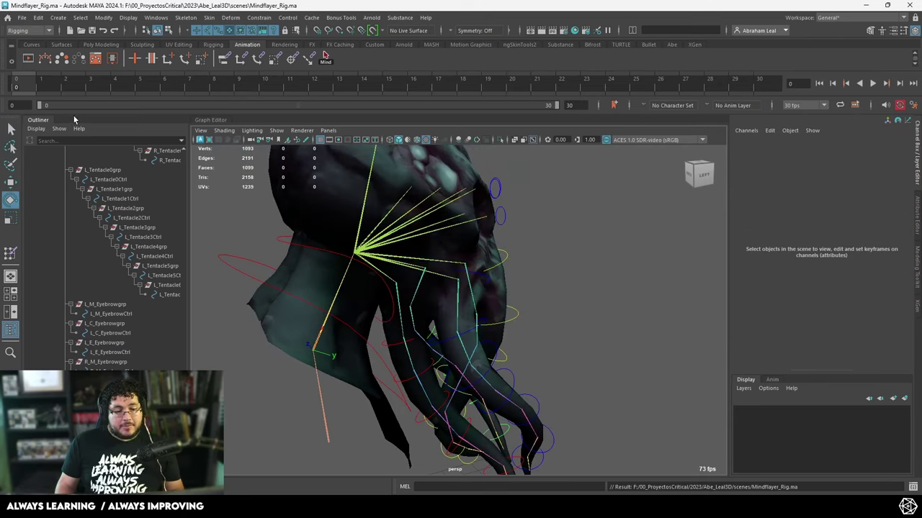
{"action": "left_click", "coordinate": [22, 18]}
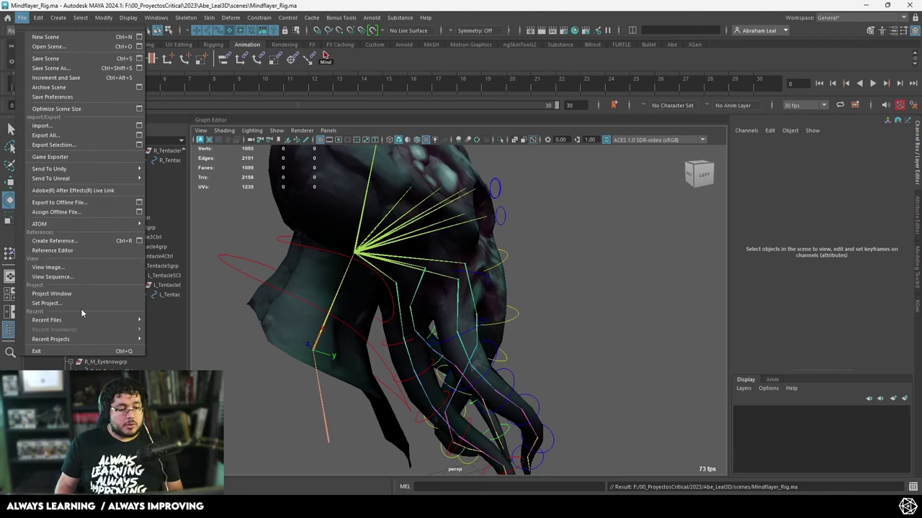
{"action": "mouse_move", "coordinate": [82, 319]}
{"action": "left_click", "coordinate": [244, 328]}
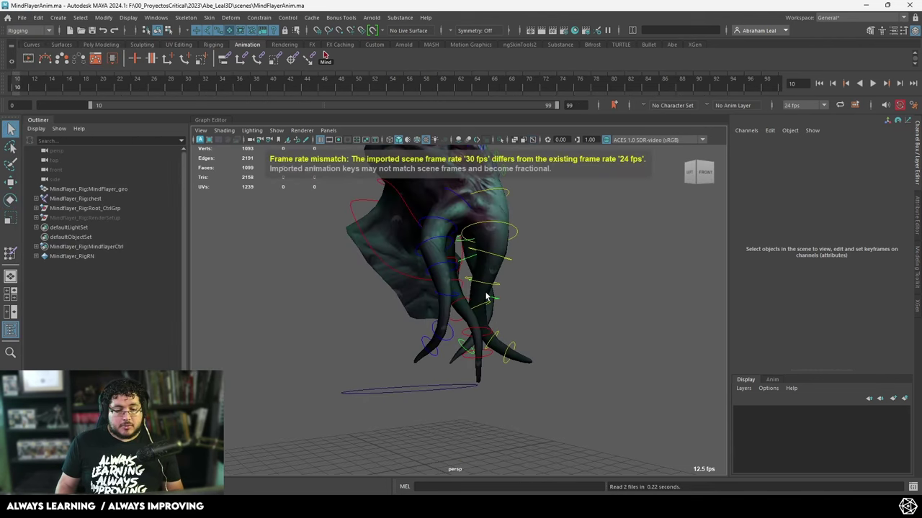
Inspect the tentacles and their updated controls on the referenced rig from the side and front.
{"action": "scroll", "coordinate": [486, 297], "scroll_direction": "up", "scroll_amount": 5}
{"action": "left_click_drag", "start_coordinate": [486, 296], "coordinate": [426, 277], "text": "alt"}
{"action": "middle_click_drag", "start_coordinate": [426, 270], "coordinate": [383, 317], "text": "alt"}
{"action": "scroll", "coordinate": [382, 317], "scroll_direction": "down", "scroll_amount": 7}
{"action": "left_click_drag", "start_coordinate": [414, 309], "coordinate": [368, 302], "text": "alt"}
{"action": "scroll", "coordinate": [452, 367], "scroll_direction": "up", "scroll_amount": 5}
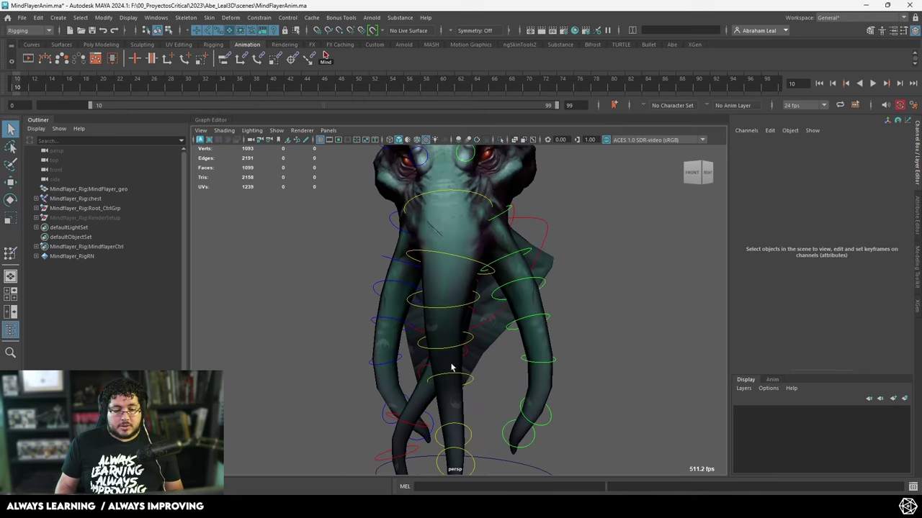
Test-rotate a control in the middle of the back tentacle and undo the rotation.
{"action": "left_click_drag", "start_coordinate": [452, 368], "coordinate": [437, 331], "text": "alt"}
{"action": "left_click", "coordinate": [415, 309]}
{"action": "key", "text": "e"}
{"action": "key", "text": "ctrl+z"}
{"action": "left_click_drag", "start_coordinate": [512, 325], "coordinate": [615, 306], "text": "alt"}
{"action": "scroll", "coordinate": [548, 345], "scroll_direction": "down", "scroll_amount": 1}
{"action": "middle_click_drag", "start_coordinate": [486, 382], "coordinate": [484, 319], "text": "alt"}
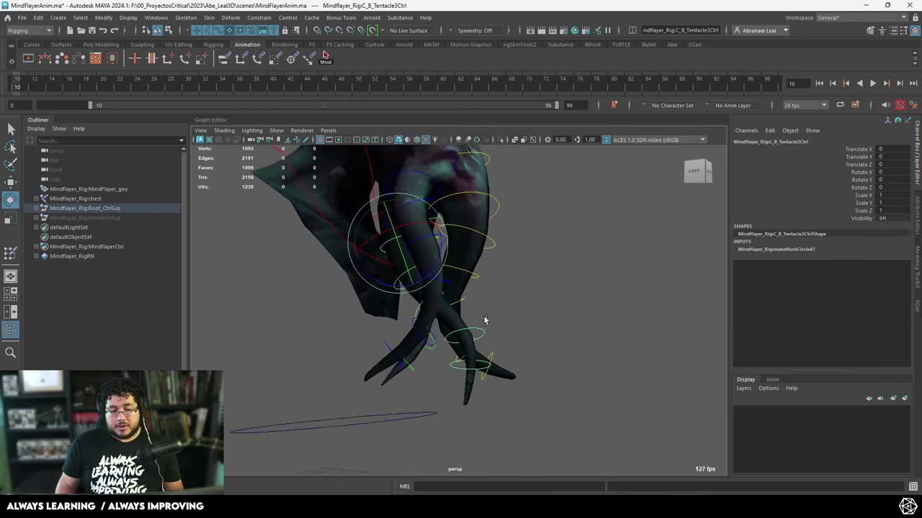
Select the back tentacle's controls down to its tip, test-rotate them together, and undo the rotation and the selection.
{"action": "left_click_drag", "start_coordinate": [483, 320], "coordinate": [410, 263], "text": "alt"}
{"action": "key", "text": "q"}
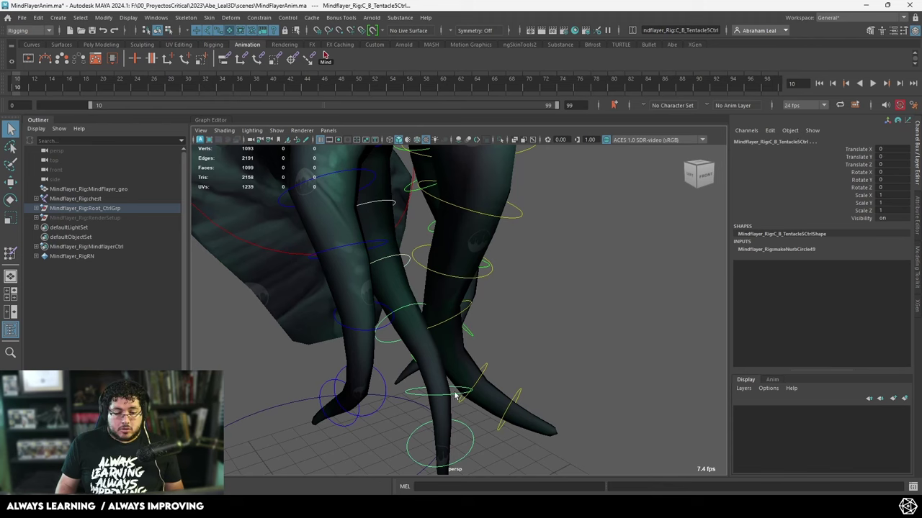
{"action": "left_click", "coordinate": [472, 442], "text": "shift"}
{"action": "left_click_drag", "start_coordinate": [472, 439], "coordinate": [499, 289], "text": "alt"}
{"action": "key", "text": "e"}
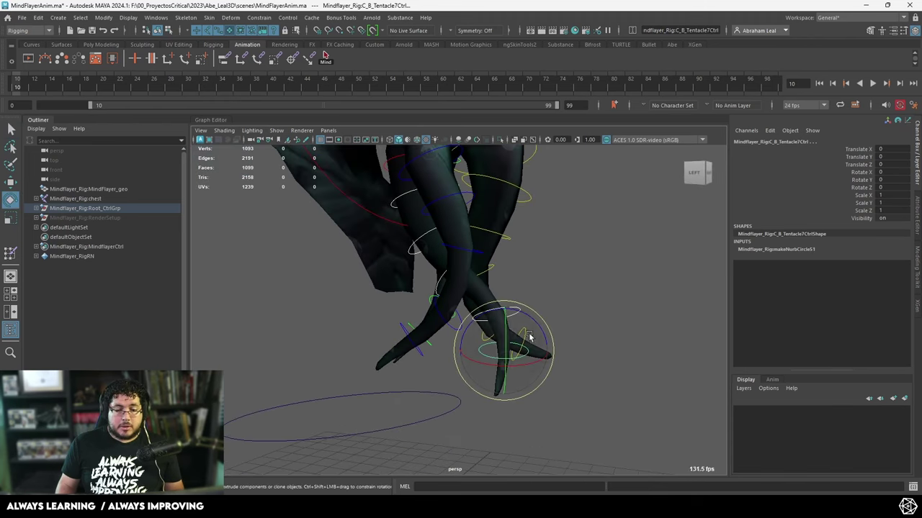
{"action": "left_click_drag", "start_coordinate": [537, 325], "coordinate": [541, 333]}
{"action": "key", "text": "ctrl+z"}
{"action": "key", "text": "ctrl+z"}
{"action": "key", "text": "ctrl+z"}
{"action": "key", "text": "ctrl+z"}
{"action": "key", "text": "ctrl+z"}
{"action": "key", "text": "ctrl+z"}
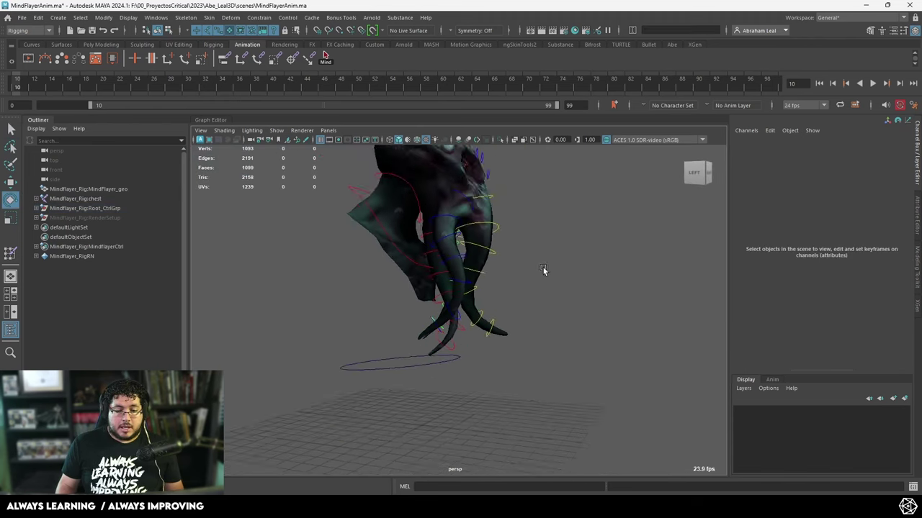
Select all the rig's controls, key them at frame 10, move to frame 24 and clear the selection.
{"action": "left_click_drag", "start_coordinate": [432, 271], "coordinate": [617, 283], "text": "alt"}
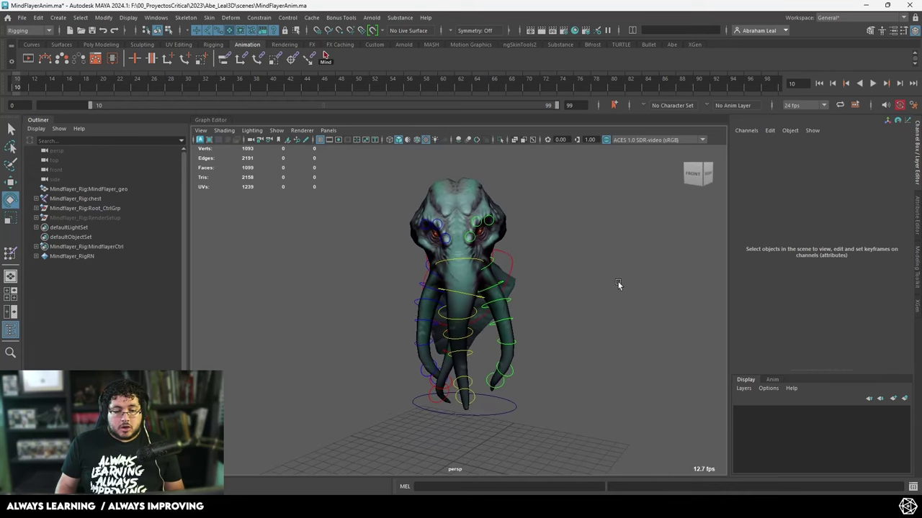
{"action": "left_click", "coordinate": [325, 60]}
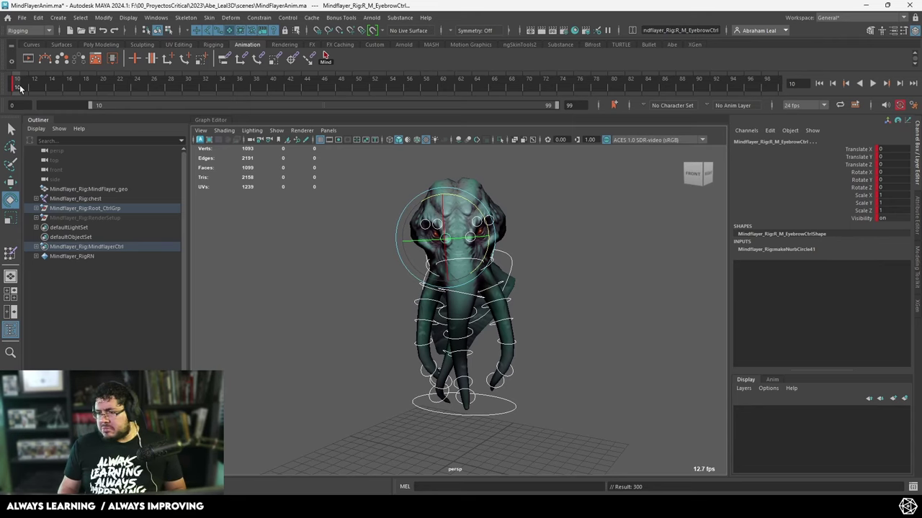
{"action": "key", "text": "alt+v"}
{"action": "left_click_drag", "start_coordinate": [126, 83], "coordinate": [136, 82]}
{"action": "left_click_drag", "start_coordinate": [461, 295], "coordinate": [533, 291], "text": "alt"}
{"action": "right_click_drag", "start_coordinate": [532, 292], "coordinate": [634, 293], "text": "alt"}
{"action": "left_click", "coordinate": [634, 294]}
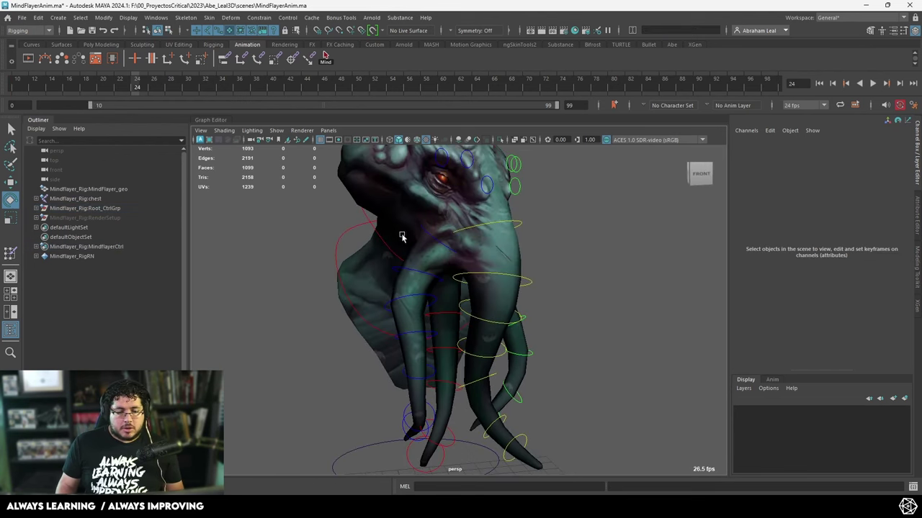
Rotate the neck control Neck_Ctrl to about -31.44 on X at frame 24 and clear the selection.
{"action": "left_click", "coordinate": [365, 318]}
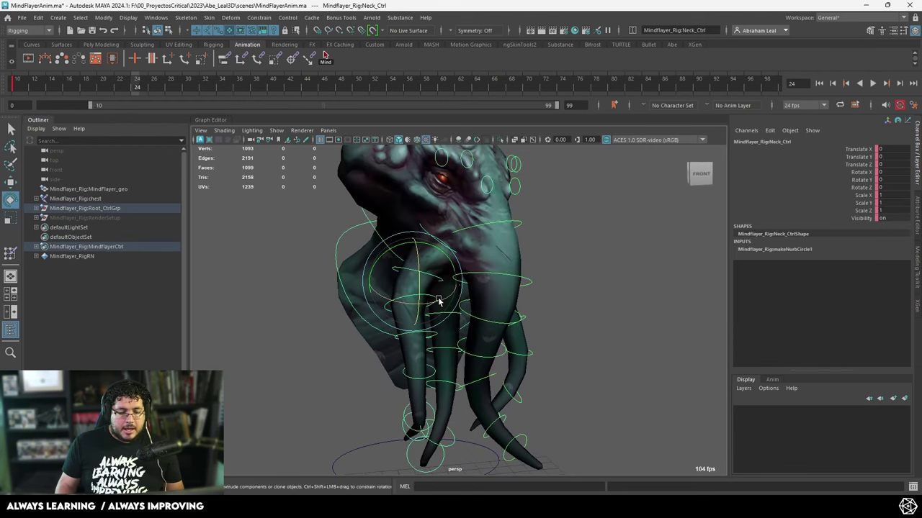
{"action": "mouse_move", "coordinate": [438, 297]}
{"action": "left_mouse_down"}
{"action": "mouse_move", "coordinate": [445, 300]}
{"action": "mouse_move", "coordinate": [427, 301]}
{"action": "left_mouse_up"}
{"action": "left_click", "coordinate": [511, 256]}
{"action": "mouse_move", "coordinate": [511, 256]}
{"action": "left_mouse_down", "text": "alt"}
{"action": "mouse_move", "coordinate": [485, 272]}
{"action": "mouse_move", "coordinate": [504, 267]}
{"action": "left_mouse_up", "text": "alt"}
{"action": "left_click", "coordinate": [529, 259]}
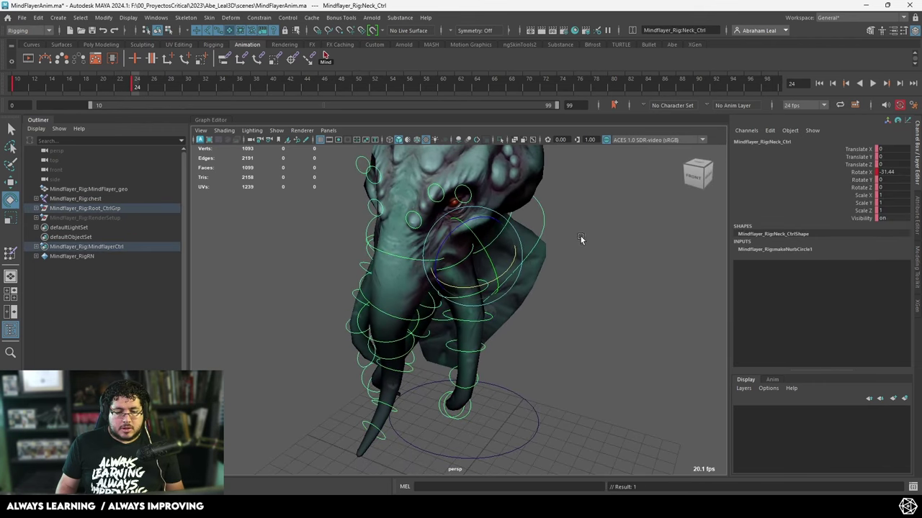
{"action": "left_click", "coordinate": [581, 236]}
{"action": "left_click_drag", "start_coordinate": [580, 236], "coordinate": [466, 237], "text": "alt"}
{"action": "left_click", "coordinate": [531, 237]}
{"action": "left_click_drag", "start_coordinate": [466, 236], "coordinate": [481, 243], "text": "alt"}
{"action": "right_click_drag", "start_coordinate": [481, 242], "coordinate": [453, 237], "text": "alt"}
{"action": "left_click_drag", "start_coordinate": [454, 236], "coordinate": [543, 274], "text": "alt"}
{"action": "left_click_drag", "start_coordinate": [452, 270], "coordinate": [526, 345]}
{"action": "left_click", "coordinate": [526, 348]}
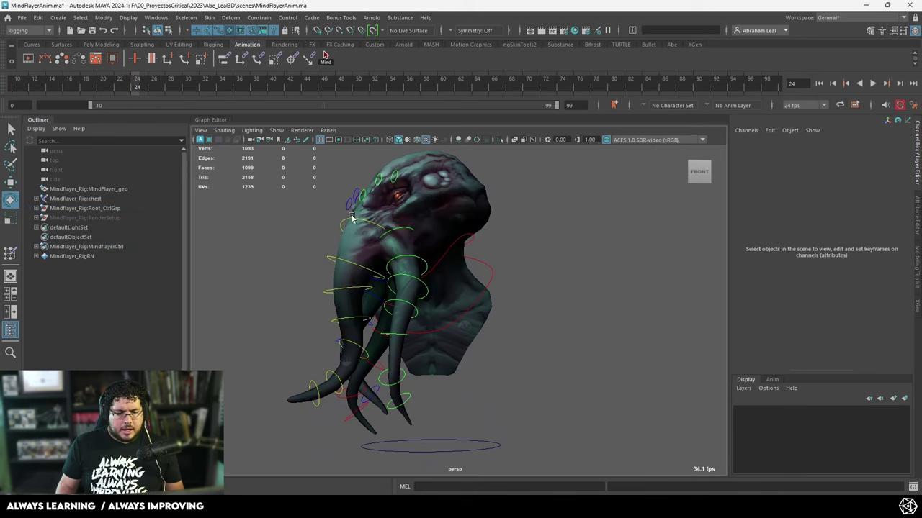
Select the front tentacle's controls, rotate them together to about -11.08, -9.57 and -0.19 on X, Y and Z, and clear the selection.
{"action": "left_click", "coordinate": [331, 267]}
{"action": "key", "text": "q"}
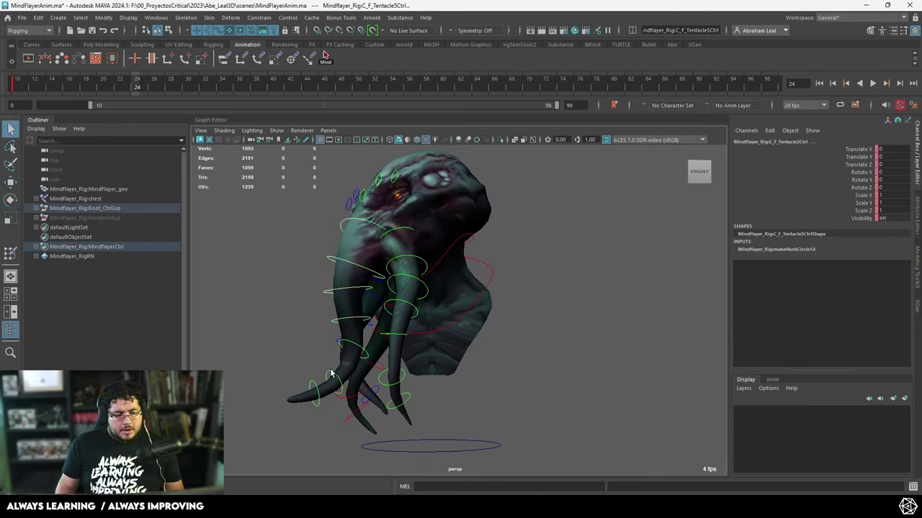
{"action": "key", "text": "e"}
{"action": "left_click_drag", "start_coordinate": [297, 360], "coordinate": [464, 396]}
{"action": "key", "text": "ctrl+z"}
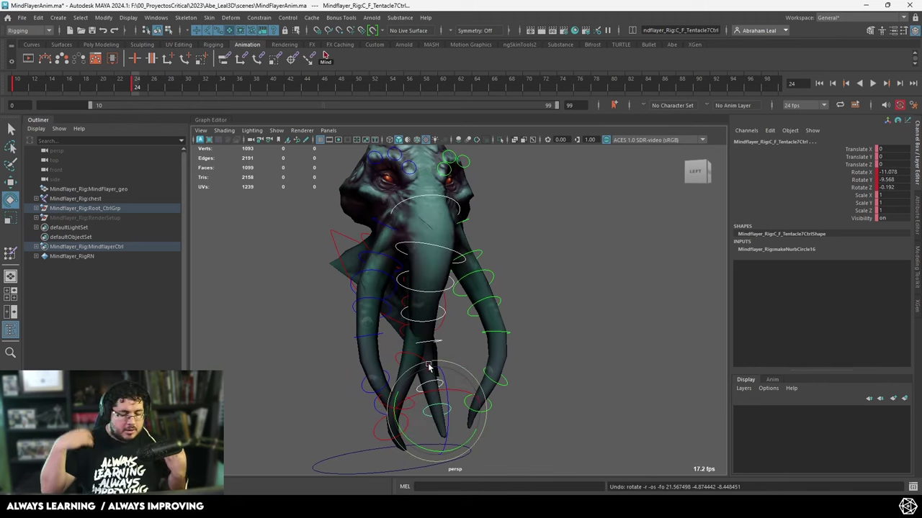
{"action": "left_click_drag", "start_coordinate": [428, 363], "coordinate": [435, 279], "text": "alt"}
{"action": "left_click", "coordinate": [379, 239]}
{"action": "left_click_drag", "start_coordinate": [435, 279], "coordinate": [384, 250], "text": "alt"}
{"action": "left_click_drag", "start_coordinate": [384, 252], "coordinate": [512, 313], "text": "alt"}
{"action": "left_click", "coordinate": [512, 313]}
{"action": "key", "text": "q"}
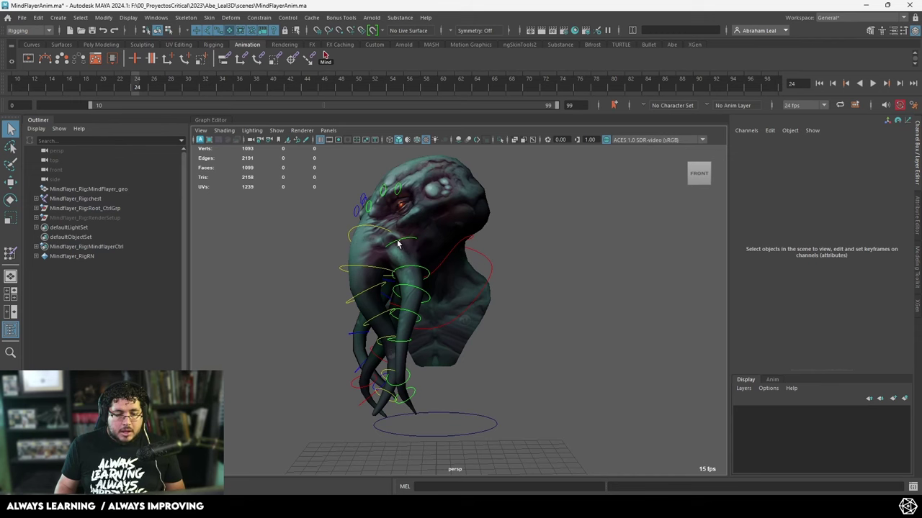
Select the left tentacle's controls from base to tip and rotate them together at frame 24.
{"action": "left_click", "coordinate": [399, 248]}
{"action": "left_click_drag", "start_coordinate": [418, 360], "coordinate": [420, 337], "text": "alt"}
{"action": "key", "text": "ctrl+z"}
{"action": "left_click", "coordinate": [394, 243]}
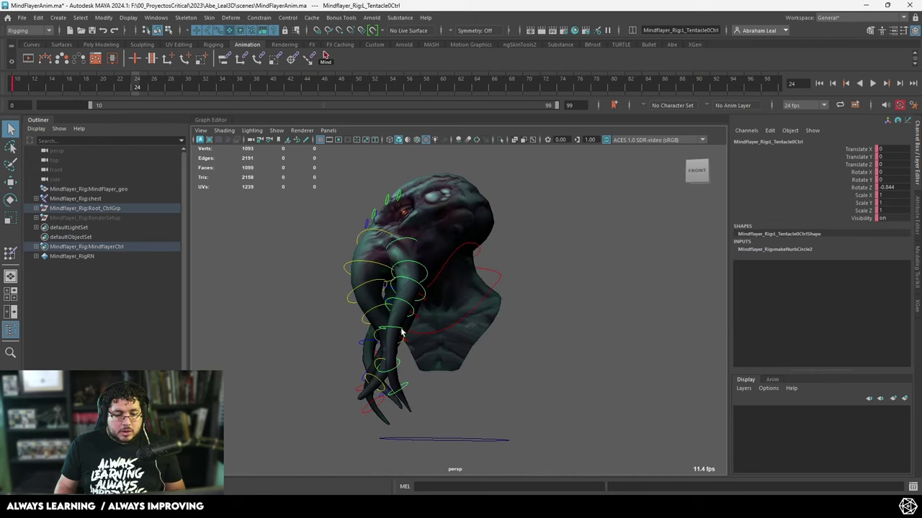
{"action": "left_click_drag", "start_coordinate": [397, 250], "coordinate": [424, 269], "text": "alt"}
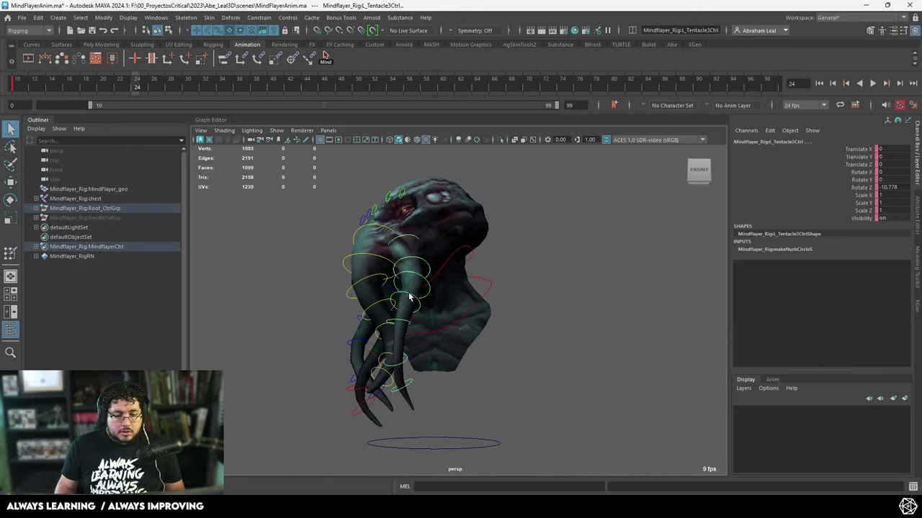
{"action": "left_click", "coordinate": [411, 383], "text": "shift"}
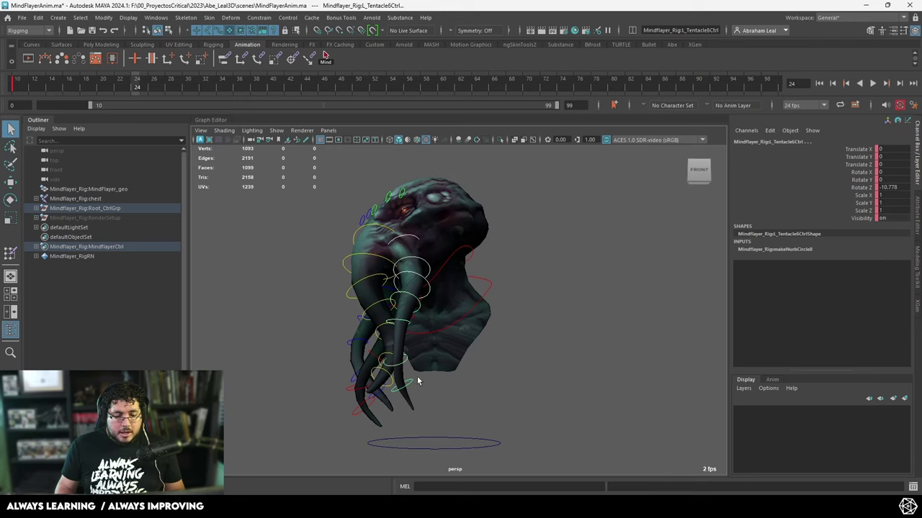
{"action": "key", "text": "e"}
{"action": "left_click_drag", "start_coordinate": [362, 387], "coordinate": [653, 298]}
Select the right tentacle's controls from R_Tentacle0Ctrl to R_Tentacle6Ctrl, rotate them together at frame 24 and clear the selection.
{"action": "left_click", "coordinate": [540, 237]}
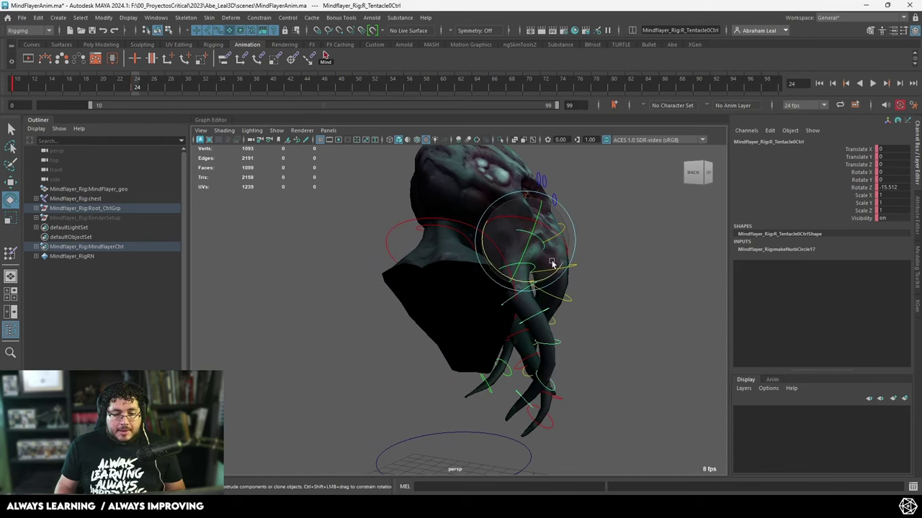
{"action": "left_click_drag", "start_coordinate": [551, 261], "coordinate": [355, 271], "text": "alt"}
{"action": "key", "text": "q"}
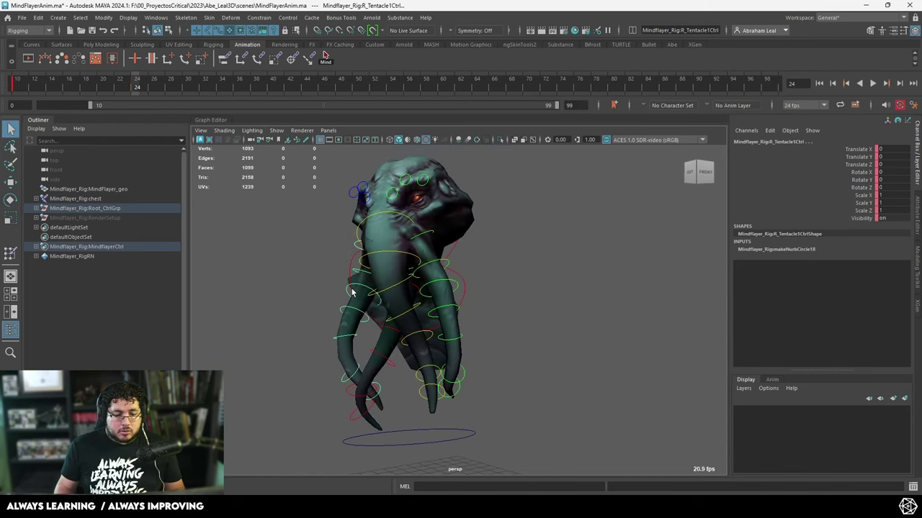
{"action": "left_click", "coordinate": [342, 345]}
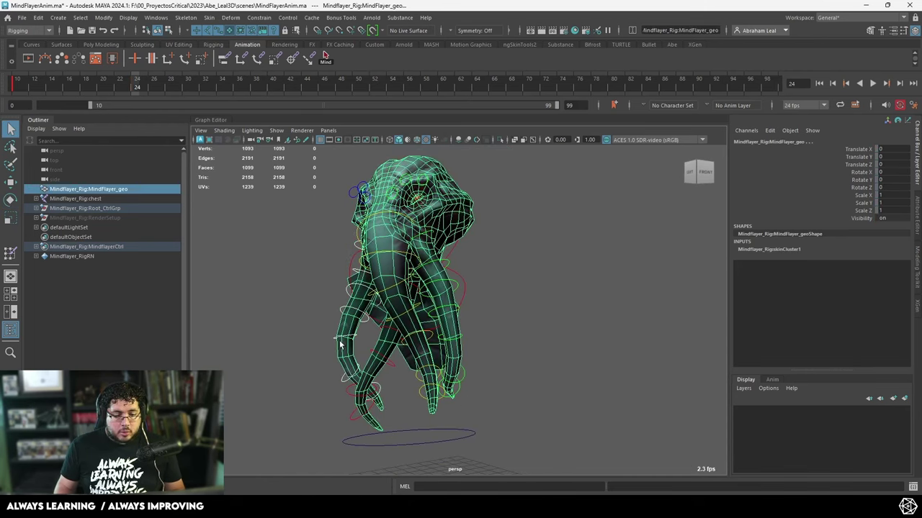
{"action": "key", "text": "ctrl+z"}
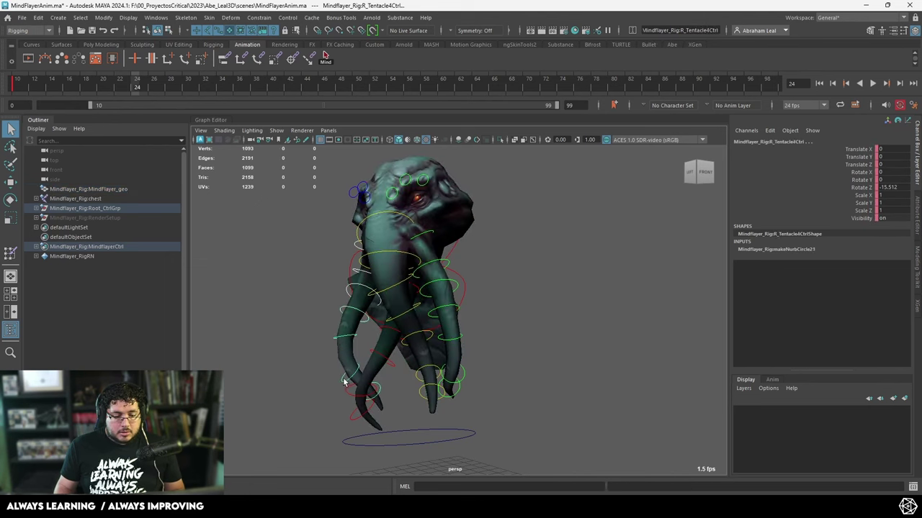
{"action": "left_click_drag", "start_coordinate": [380, 391], "coordinate": [472, 398], "text": "alt"}
{"action": "key", "text": "w"}
{"action": "key", "text": "e"}
{"action": "key", "text": "ctrl+z"}
{"action": "key", "text": "w"}
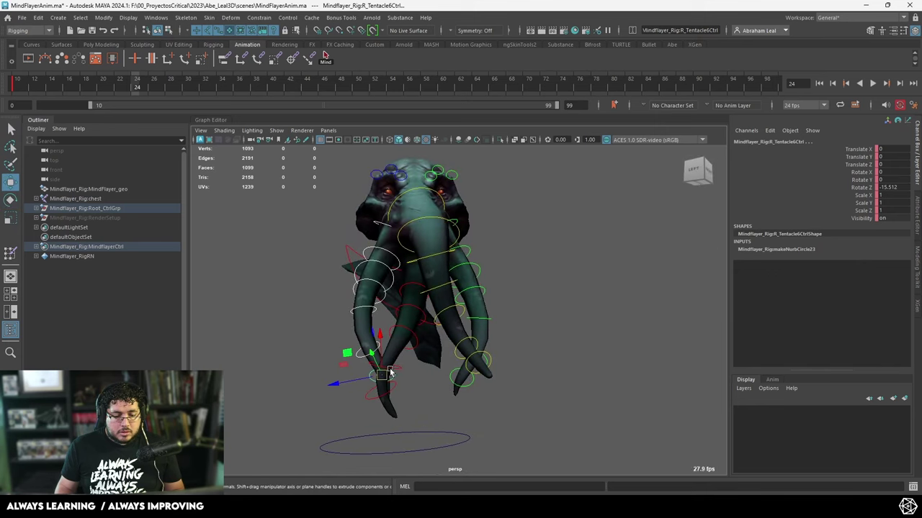
{"action": "key", "text": "e"}
{"action": "left_click_drag", "start_coordinate": [368, 357], "coordinate": [374, 366]}
{"action": "left_click_drag", "start_coordinate": [376, 368], "coordinate": [457, 349], "text": "alt"}
{"action": "left_click", "coordinate": [452, 231]}
{"action": "left_click_drag", "start_coordinate": [453, 235], "coordinate": [398, 264]}
{"action": "left_click_drag", "start_coordinate": [398, 264], "coordinate": [442, 359], "text": "alt"}
{"action": "left_click", "coordinate": [488, 303]}
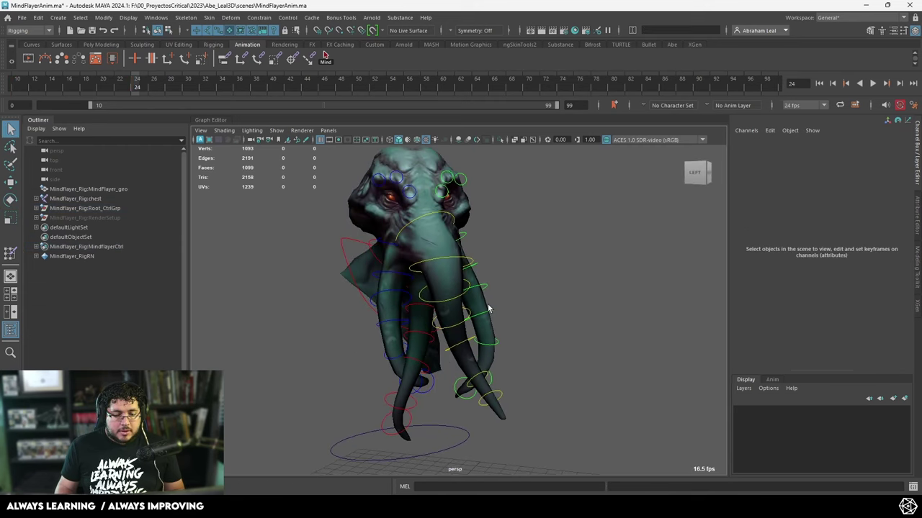
Select the back tentacle's controls, rotate them together to bend the tentacle towards the chest at frame 24, and clear the selection.
{"action": "left_click_drag", "start_coordinate": [488, 303], "coordinate": [420, 280], "text": "alt"}
{"action": "left_click", "coordinate": [432, 252]}
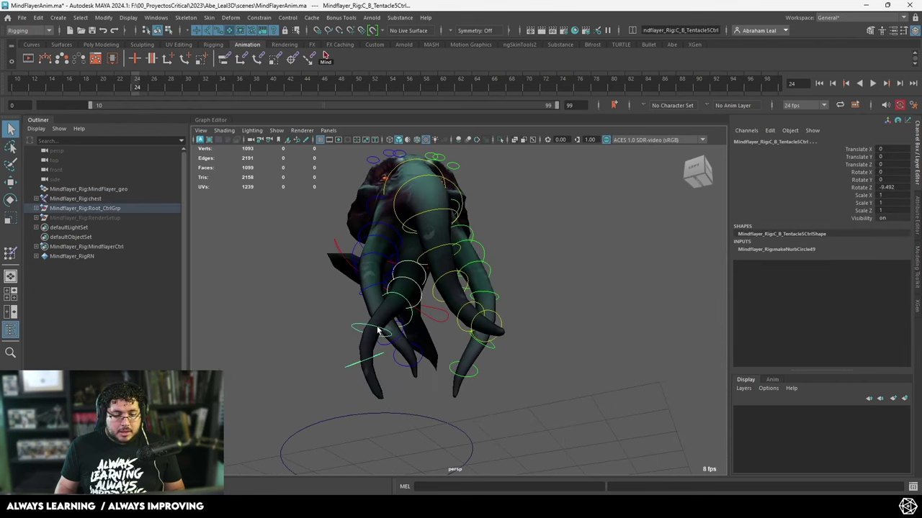
{"action": "left_click_drag", "start_coordinate": [356, 365], "coordinate": [440, 321], "text": "alt"}
{"action": "key", "text": "e"}
{"action": "left_click", "coordinate": [443, 296]}
{"action": "key", "text": "q"}
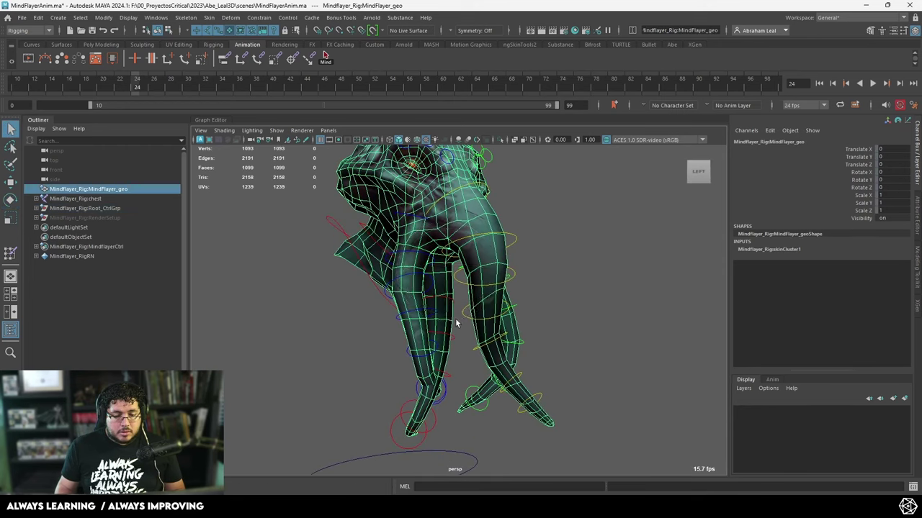
{"action": "left_click", "coordinate": [459, 323]}
{"action": "left_click", "coordinate": [445, 301]}
{"action": "left_click", "coordinate": [445, 299]}
{"action": "key", "text": "e"}
{"action": "left_click_drag", "start_coordinate": [448, 343], "coordinate": [370, 360]}
{"action": "left_click_drag", "start_coordinate": [412, 331], "coordinate": [559, 270], "text": "alt"}
{"action": "left_click", "coordinate": [559, 270]}
Select all the rig's controls, key the pose at frame 24 and scrub through the animation to review it.
{"action": "left_click", "coordinate": [326, 58]}
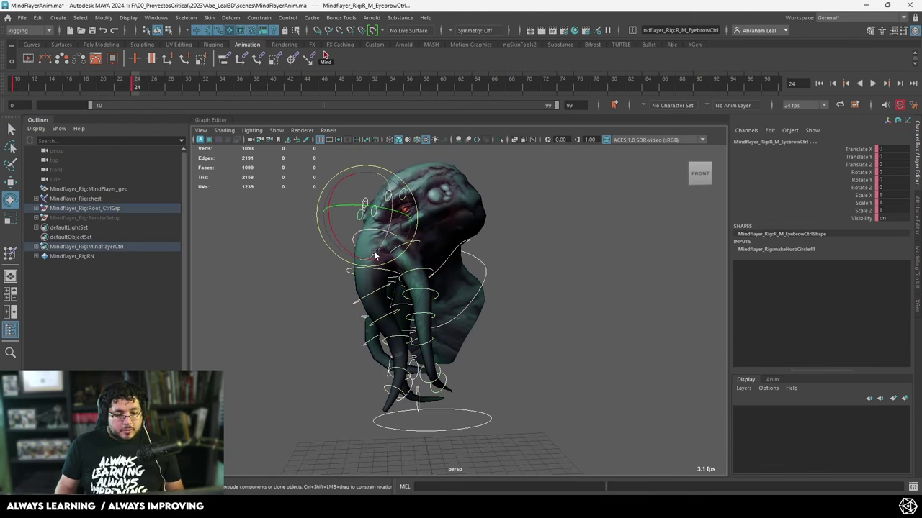
{"action": "left_click_drag", "start_coordinate": [16, 88], "coordinate": [69, 91]}
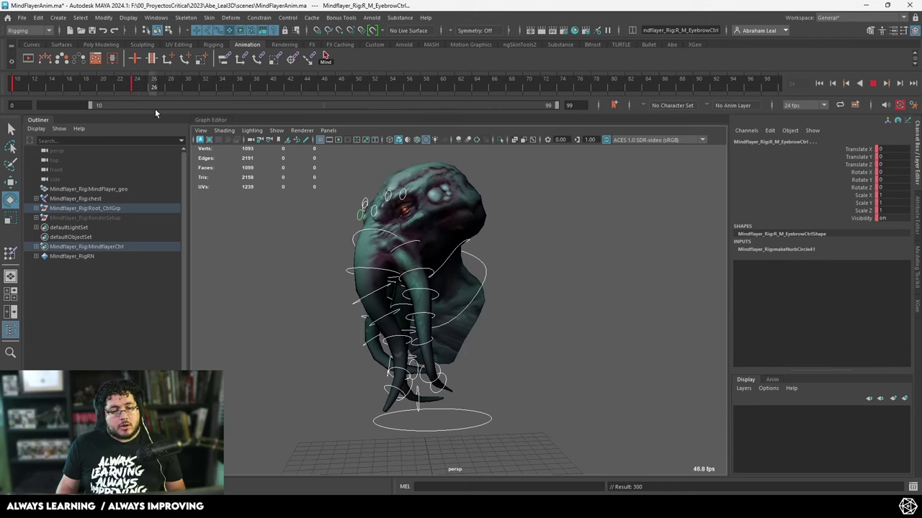
{"action": "left_click_drag", "start_coordinate": [155, 109], "coordinate": [0, 104]}
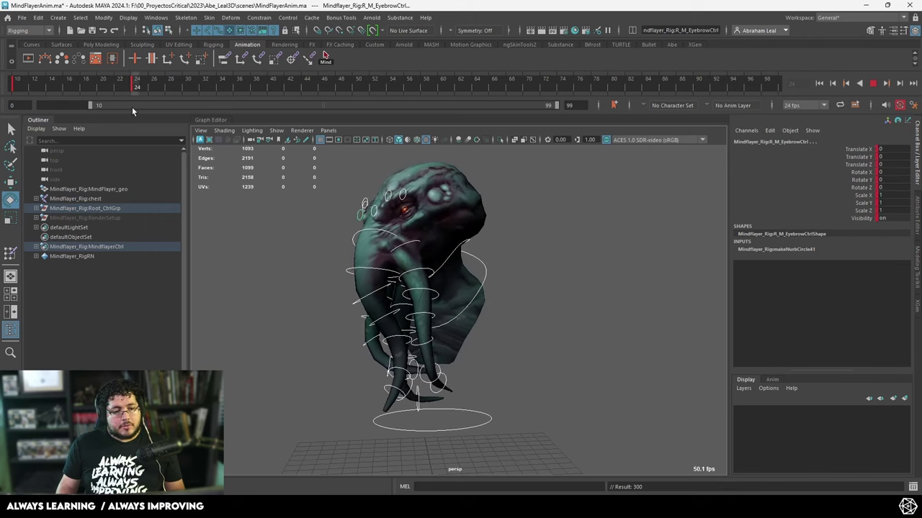
{"action": "left_click_drag", "start_coordinate": [324, 187], "coordinate": [320, 220], "text": "alt"}
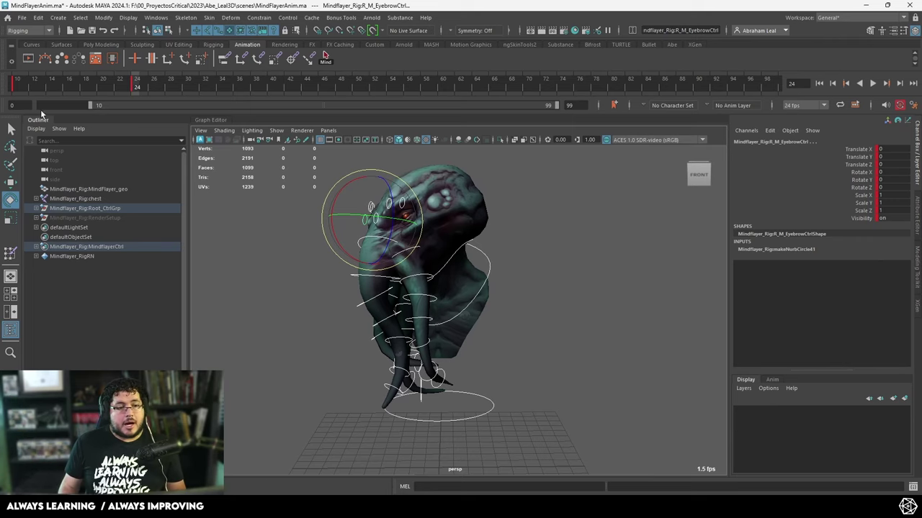
Move to frame 28, adjust the neck control's rotation there and clear the selection.
{"action": "left_click", "coordinate": [136, 86]}
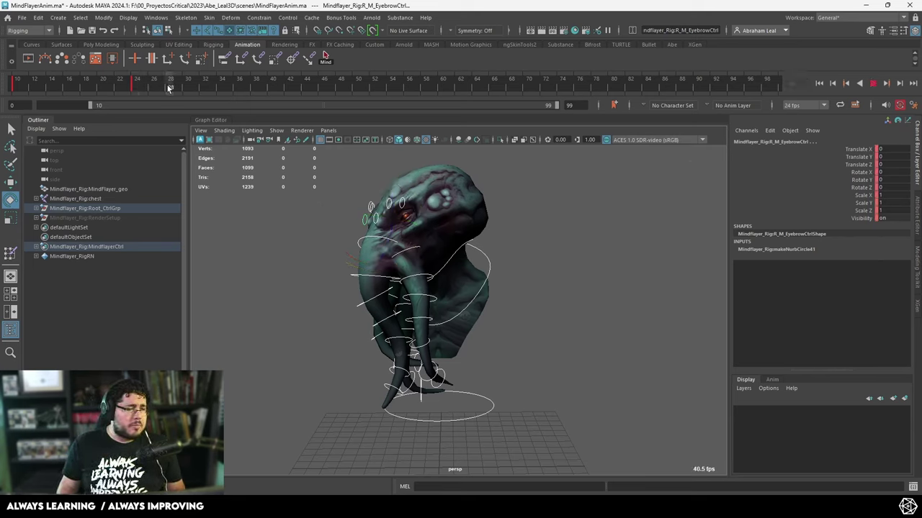
{"action": "left_click_drag", "start_coordinate": [168, 88], "coordinate": [170, 88]}
{"action": "left_click_drag", "start_coordinate": [490, 263], "coordinate": [552, 274], "text": "alt"}
{"action": "left_click", "coordinate": [470, 264]}
{"action": "left_click", "coordinate": [456, 263]}
{"action": "left_click", "coordinate": [551, 273]}
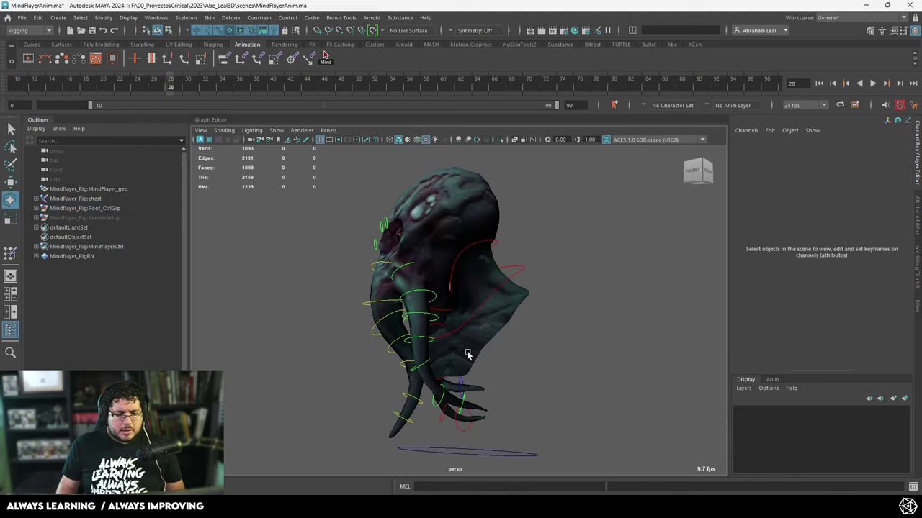
Select all the rig's controls at frame 28, including the root control.
{"action": "left_click_drag", "start_coordinate": [468, 351], "coordinate": [447, 348], "text": "alt"}
{"action": "scroll", "coordinate": [486, 409], "scroll_direction": "down", "scroll_amount": 3}
{"action": "left_click_drag", "start_coordinate": [486, 409], "coordinate": [507, 386], "text": "alt"}
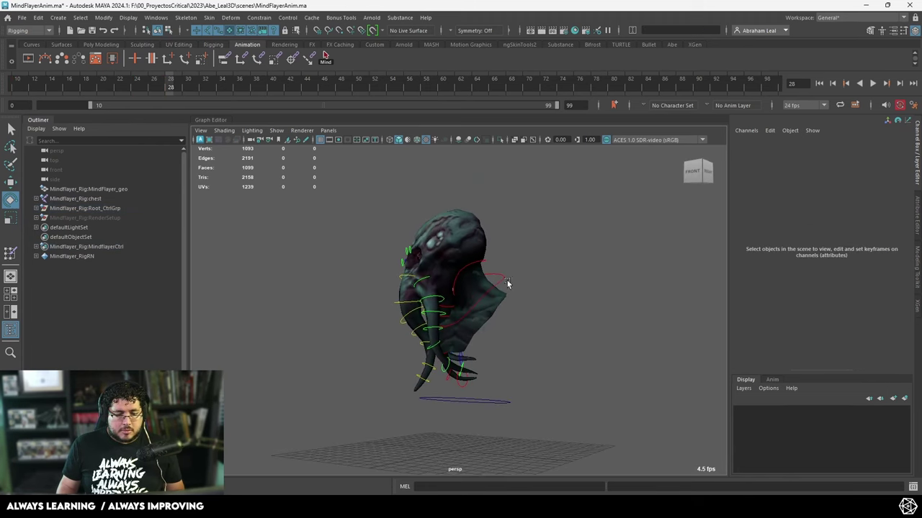
{"action": "left_click_drag", "start_coordinate": [522, 252], "coordinate": [357, 417]}
{"action": "left_click_drag", "start_coordinate": [499, 309], "coordinate": [498, 311]}
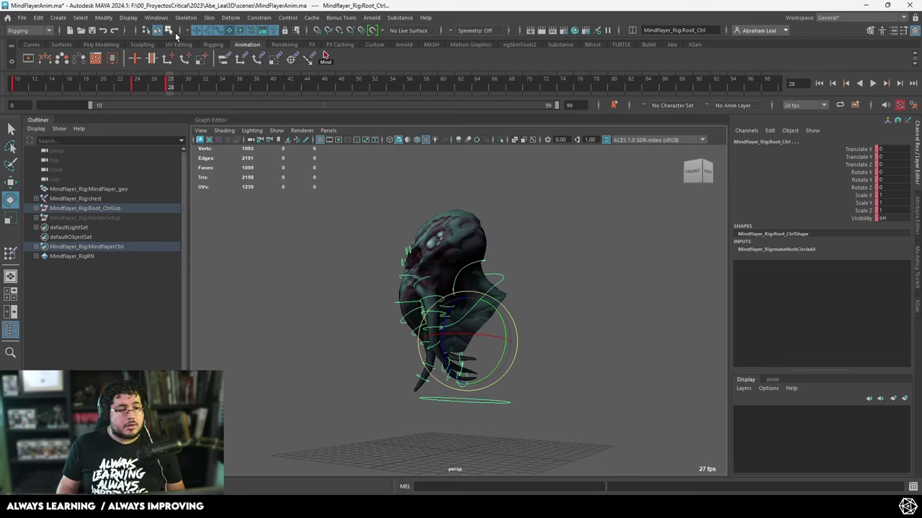
{"action": "left_click_drag", "start_coordinate": [582, 190], "coordinate": [572, 198]}
{"action": "key", "text": "ctrl+z"}
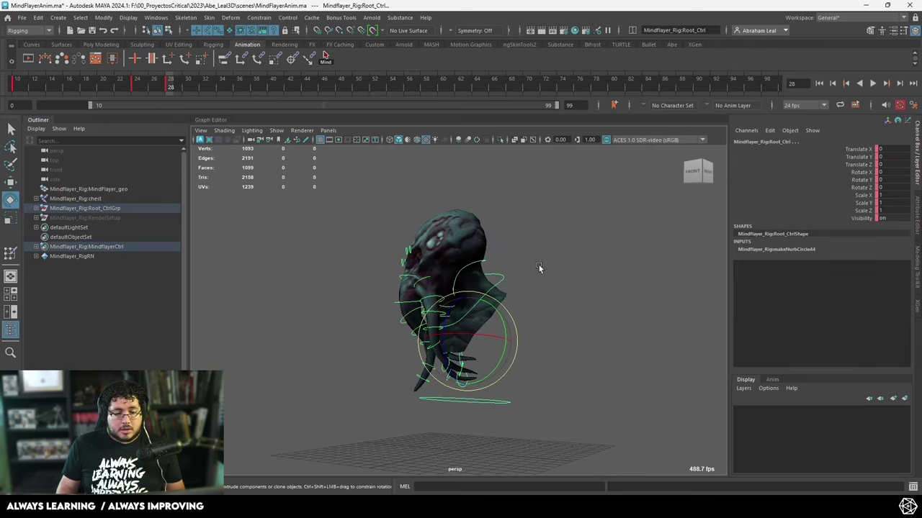
Reduce the selection at frame 28 to the tentacle controls and set their Rotate Z to 0.
{"action": "left_click", "coordinate": [549, 263]}
{"action": "right_click_drag", "start_coordinate": [549, 263], "coordinate": [541, 329], "text": "alt"}
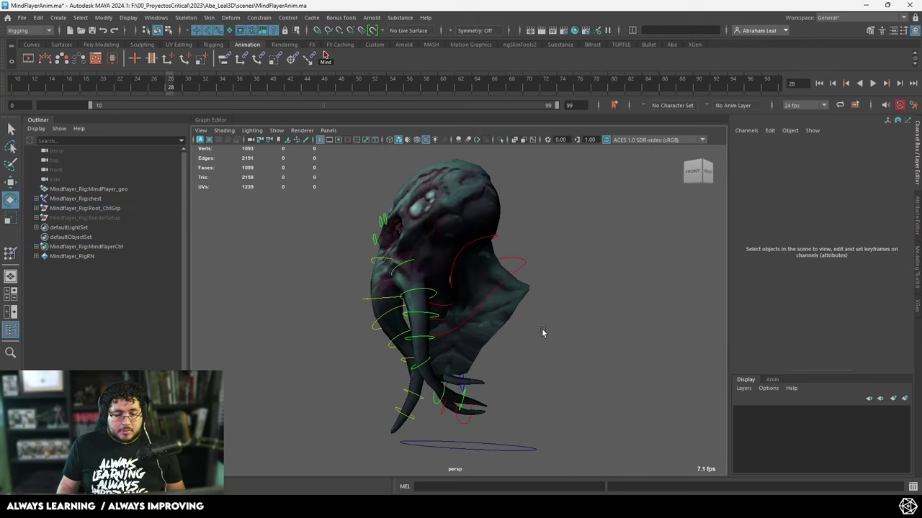
{"action": "middle_click_drag", "start_coordinate": [541, 329], "coordinate": [558, 245], "text": "alt"}
{"action": "key", "text": "ctrl+z"}
{"action": "left_click_drag", "start_coordinate": [561, 189], "coordinate": [518, 450], "text": "ctrl"}
{"action": "middle_click_drag", "start_coordinate": [554, 325], "coordinate": [553, 353], "text": "alt"}
{"action": "left_click_drag", "start_coordinate": [553, 353], "coordinate": [566, 277], "text": "alt"}
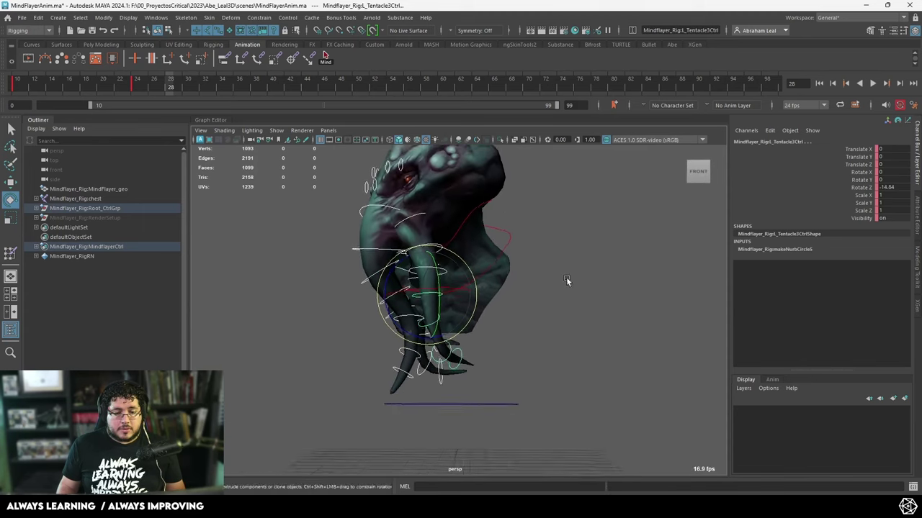
{"action": "middle_click_drag", "start_coordinate": [566, 276], "coordinate": [622, 344], "text": "alt"}
{"action": "left_click_drag", "start_coordinate": [496, 197], "coordinate": [837, 205], "text": "ctrl"}
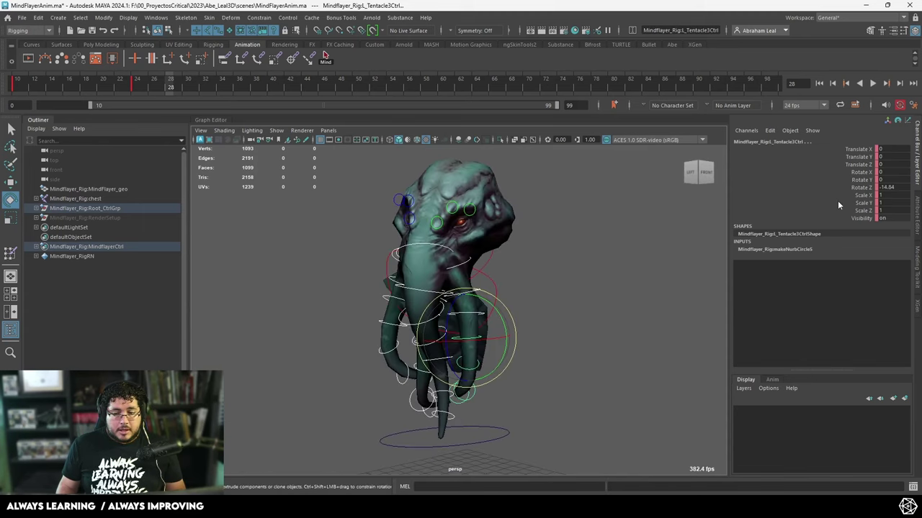
{"action": "type", "text": "0"}
{"action": "key", "text": "Return"}
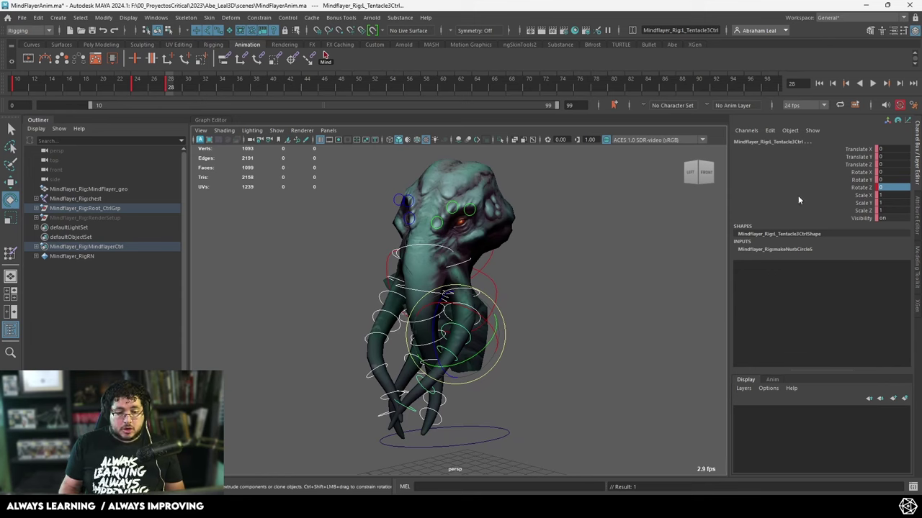
Rotate all the selected tentacle controls together at frame 28 to give the tentacles a slight curl.
{"action": "left_click_drag", "start_coordinate": [654, 279], "coordinate": [704, 266], "text": "alt"}
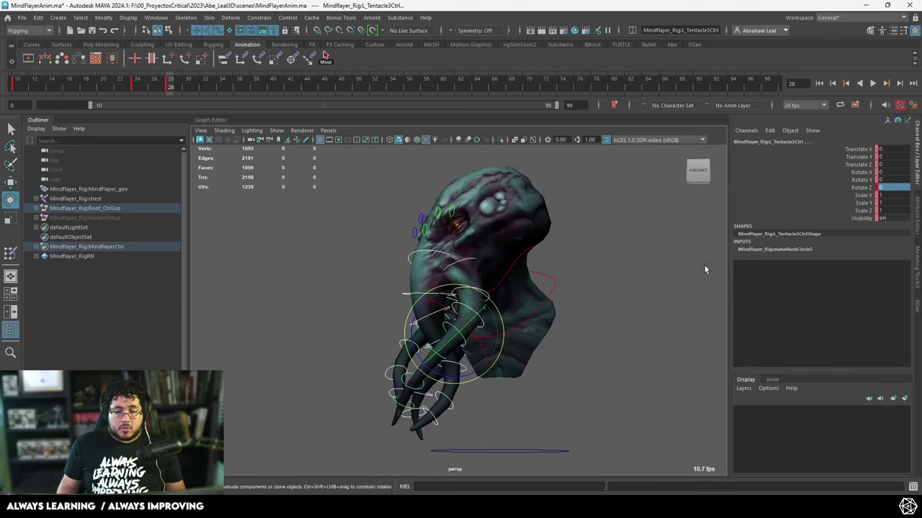
{"action": "left_click_drag", "start_coordinate": [543, 324], "coordinate": [504, 335], "text": "alt"}
{"action": "left_click_drag", "start_coordinate": [463, 376], "coordinate": [514, 356]}
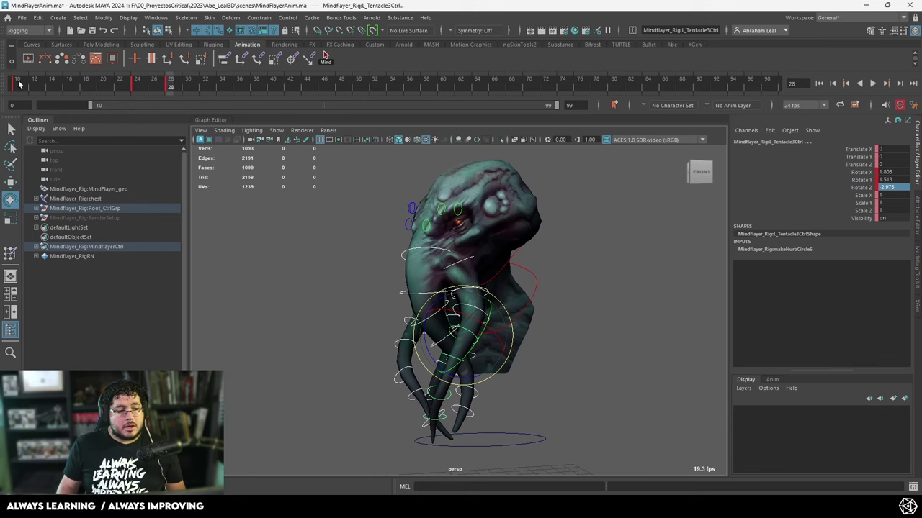
Play back and scrub the animation from frame 10 to frame 28 to review how the tentacles follow the head turn.
{"action": "key", "text": "alt+v"}
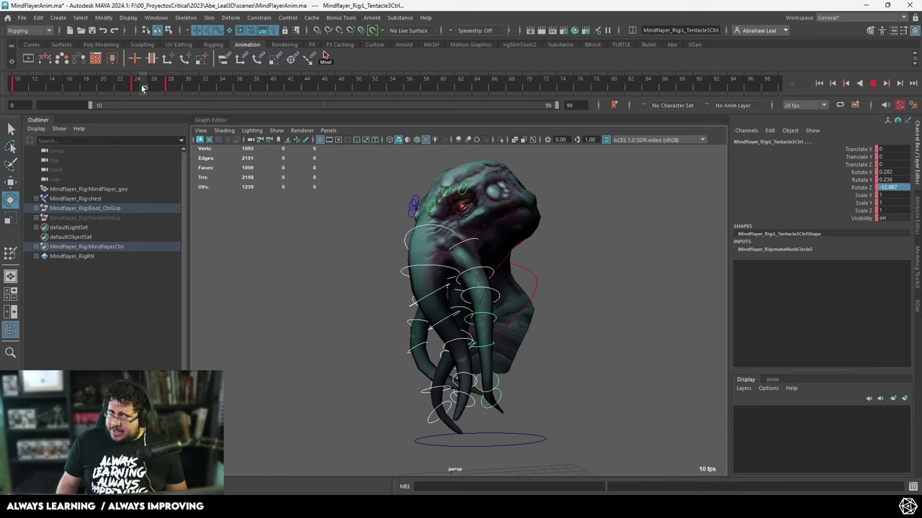
{"action": "left_click_drag", "start_coordinate": [143, 90], "coordinate": [2, 91]}
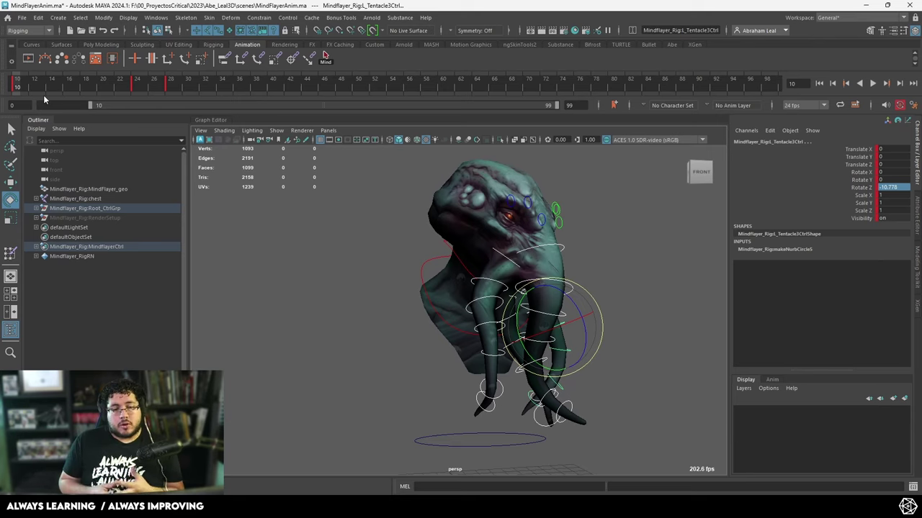
{"action": "key", "text": "alt+v"}
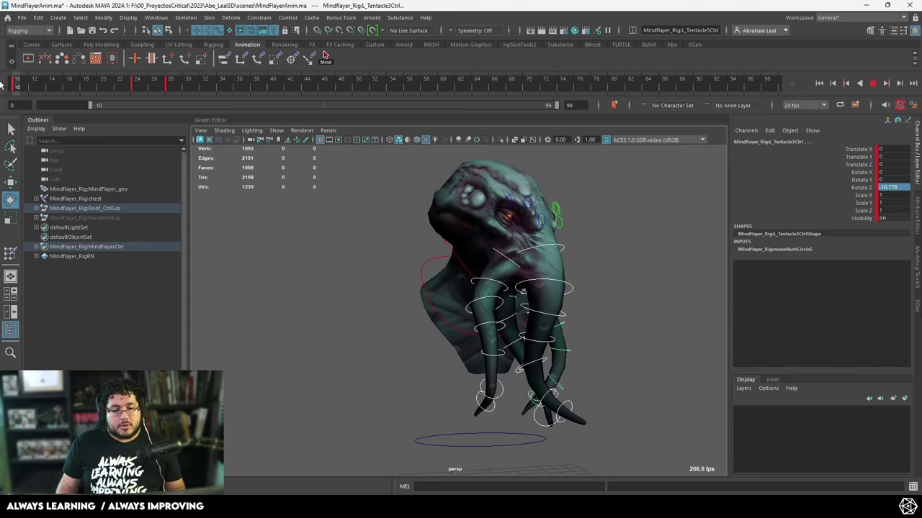
{"action": "left_click", "coordinate": [4, 85]}
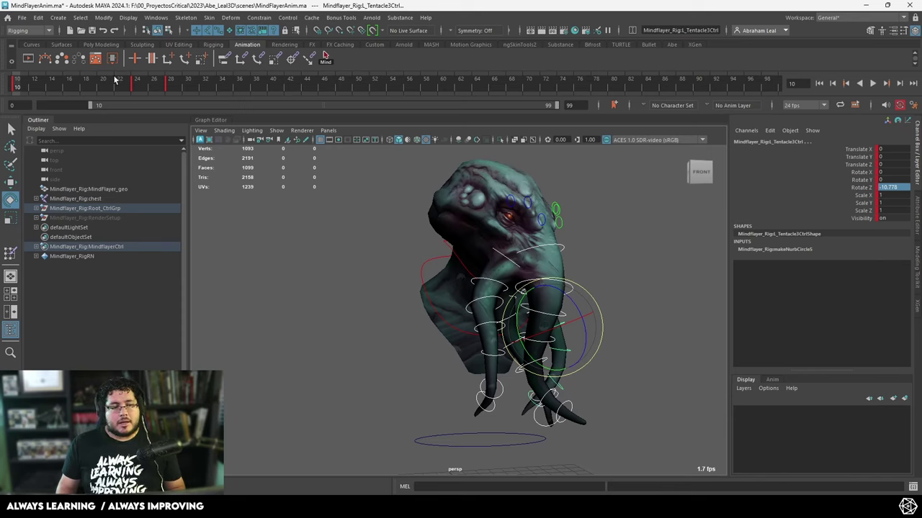
{"action": "key", "text": "alt+v"}
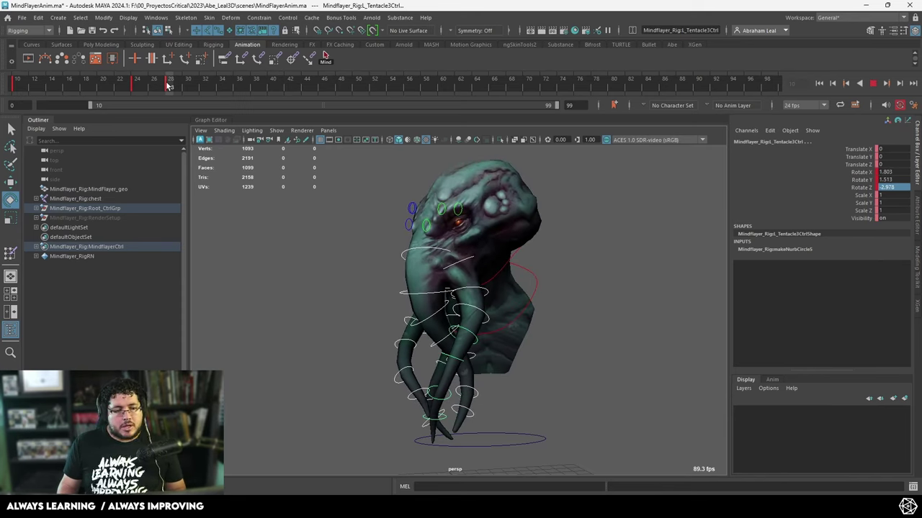
{"action": "left_click", "coordinate": [167, 85]}
{"action": "key", "text": "alt+v"}
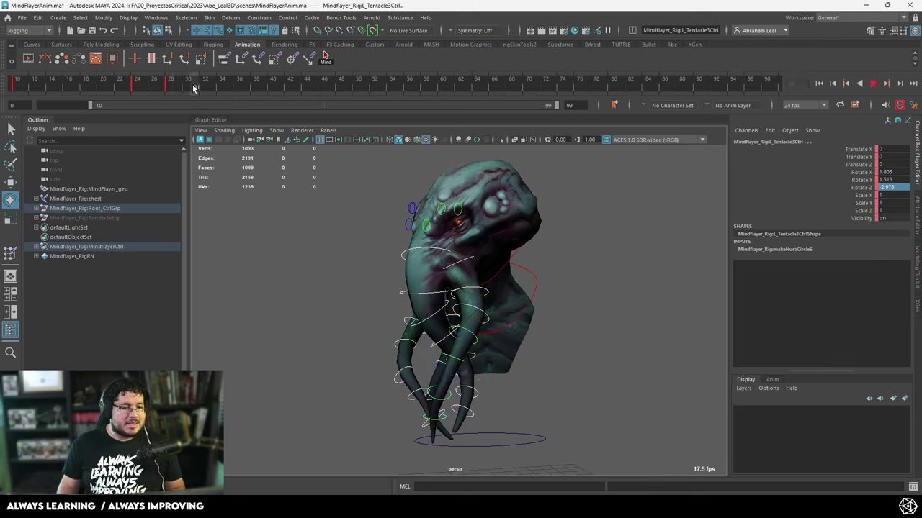
Move to frame 31, clear the selection and rotate the head control to about 71 in Rotate Y, turning the head further.
{"action": "left_click", "coordinate": [195, 87]}
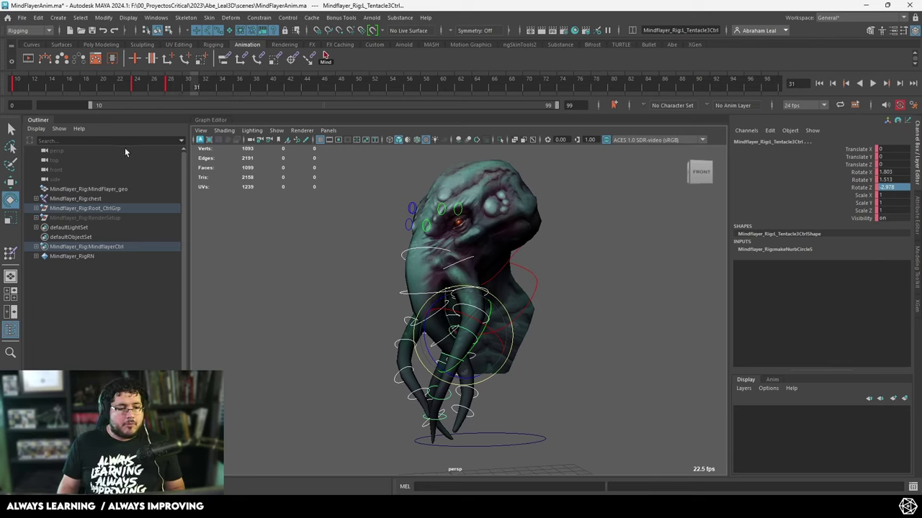
{"action": "left_click", "coordinate": [597, 321]}
{"action": "left_click", "coordinate": [530, 306]}
{"action": "left_click", "coordinate": [569, 265]}
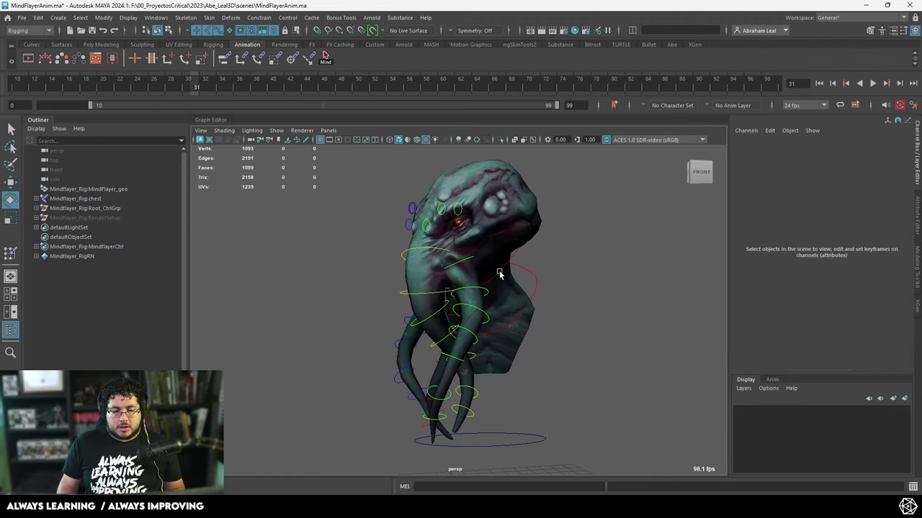
{"action": "left_click", "coordinate": [499, 272]}
{"action": "left_click_drag", "start_coordinate": [494, 278], "coordinate": [461, 268]}
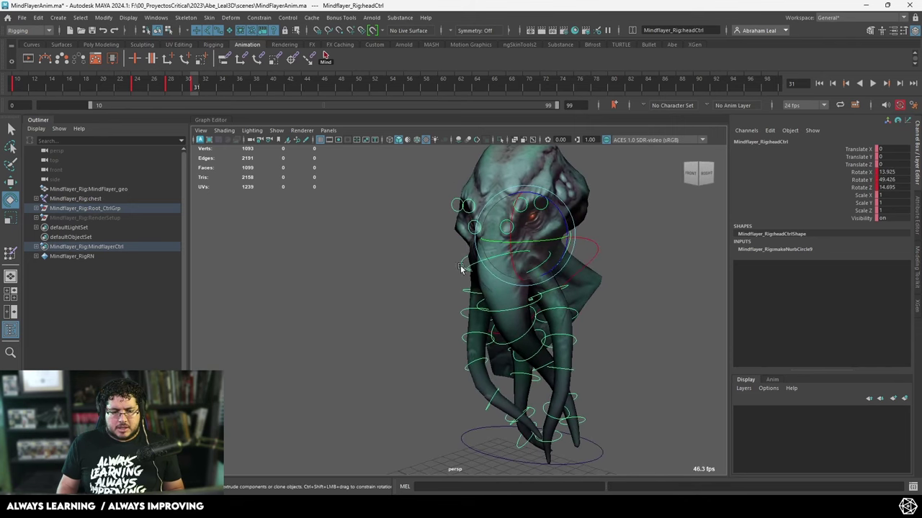
{"action": "left_click_drag", "start_coordinate": [504, 242], "coordinate": [527, 239]}
{"action": "left_click", "coordinate": [591, 223]}
Select the head control again, tilt it to about 7.8 in Rotate X at frame 31 and clear the selection.
{"action": "scroll", "coordinate": [587, 241], "scroll_direction": "up", "scroll_amount": 2}
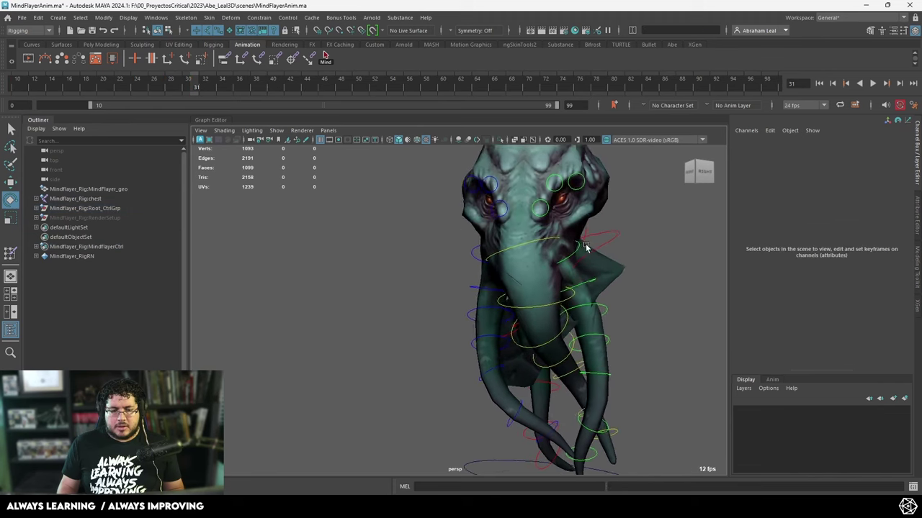
{"action": "left_click_drag", "start_coordinate": [585, 244], "coordinate": [495, 195], "text": "alt"}
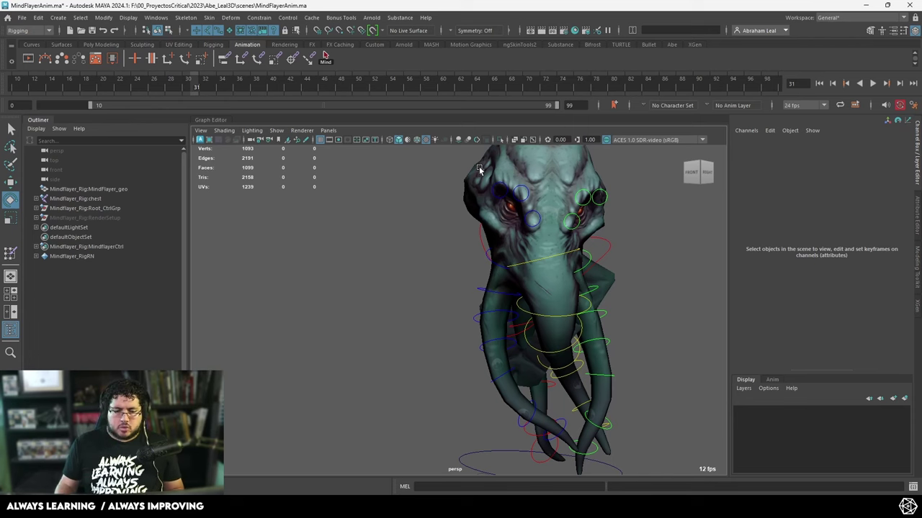
{"action": "left_click_drag", "start_coordinate": [478, 166], "coordinate": [436, 285], "text": "alt"}
{"action": "left_click", "coordinate": [454, 247]}
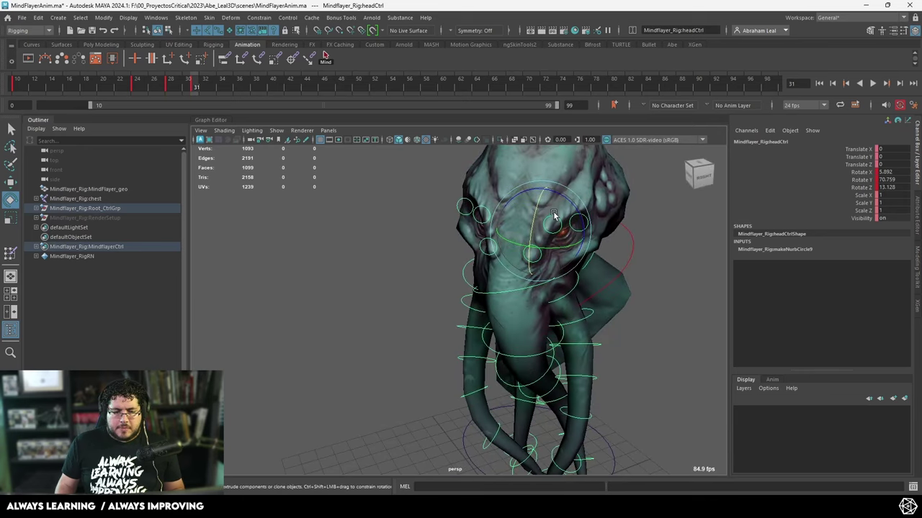
{"action": "mouse_move", "coordinate": [544, 226]}
{"action": "left_mouse_down"}
{"action": "mouse_move", "coordinate": [539, 213]}
{"action": "mouse_move", "coordinate": [542, 222]}
{"action": "left_mouse_up"}
{"action": "left_click_drag", "start_coordinate": [554, 248], "coordinate": [531, 213], "text": "alt"}
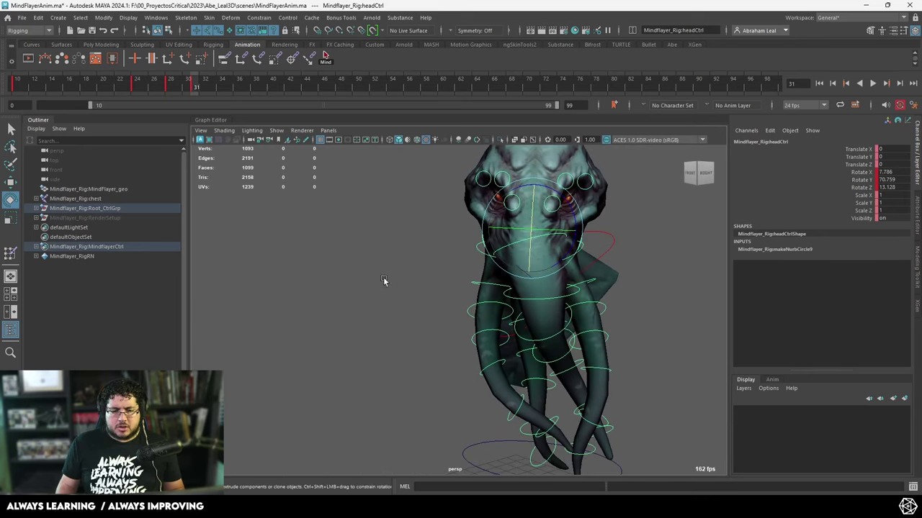
{"action": "left_click", "coordinate": [348, 281]}
Select only the tentacle controls at frame 31, rotate them together to bend the tentacles sideways, and clear the selection.
{"action": "left_click_drag", "start_coordinate": [478, 326], "coordinate": [414, 311], "text": "alt"}
{"action": "scroll", "coordinate": [482, 291], "scroll_direction": "down", "scroll_amount": 3}
{"action": "left_click_drag", "start_coordinate": [532, 242], "coordinate": [363, 454]}
{"action": "left_click_drag", "start_coordinate": [585, 211], "coordinate": [551, 250]}
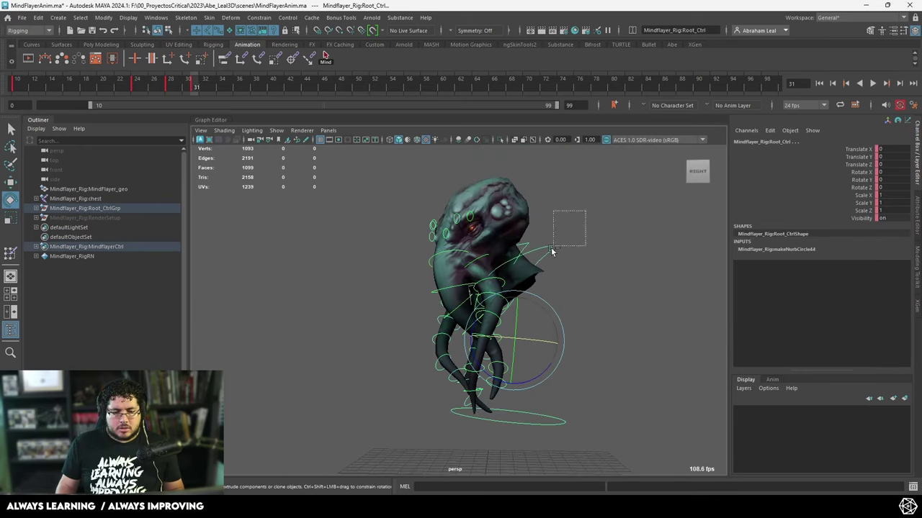
{"action": "left_click_drag", "start_coordinate": [566, 451], "coordinate": [556, 447], "text": "ctrl"}
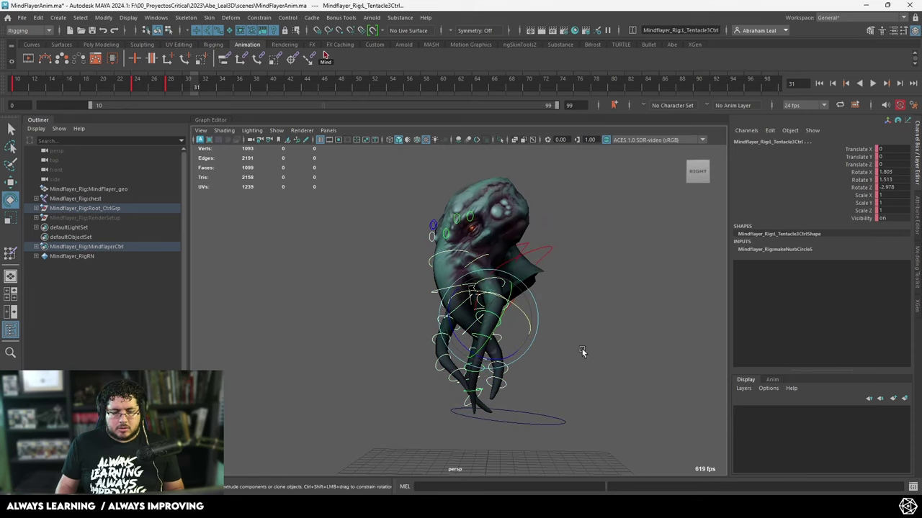
{"action": "left_click_drag", "start_coordinate": [540, 344], "coordinate": [581, 380], "text": "alt"}
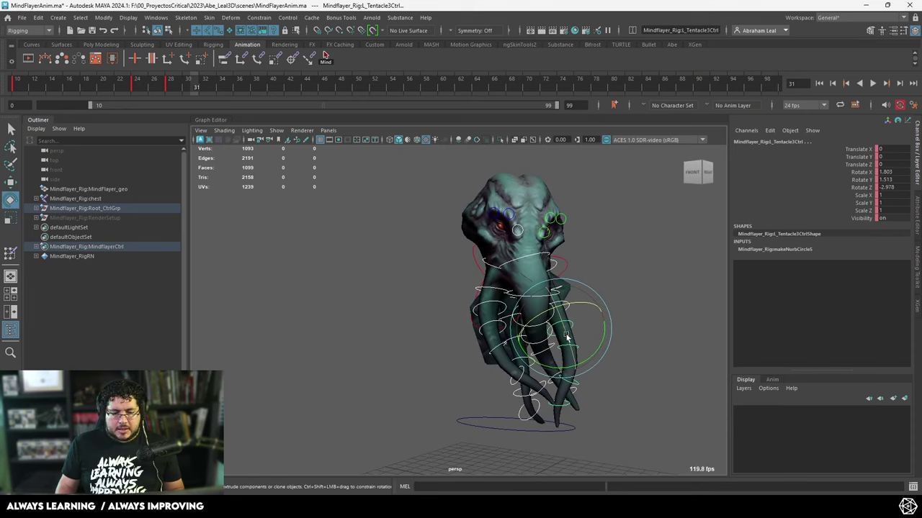
{"action": "left_click_drag", "start_coordinate": [567, 337], "coordinate": [620, 332]}
{"action": "left_click", "coordinate": [632, 319]}
Rotate R_Tentacle0Ctrl at frame 31 to swing the whole right tentacle outward, and clear the selection.
{"action": "left_click", "coordinate": [494, 268]}
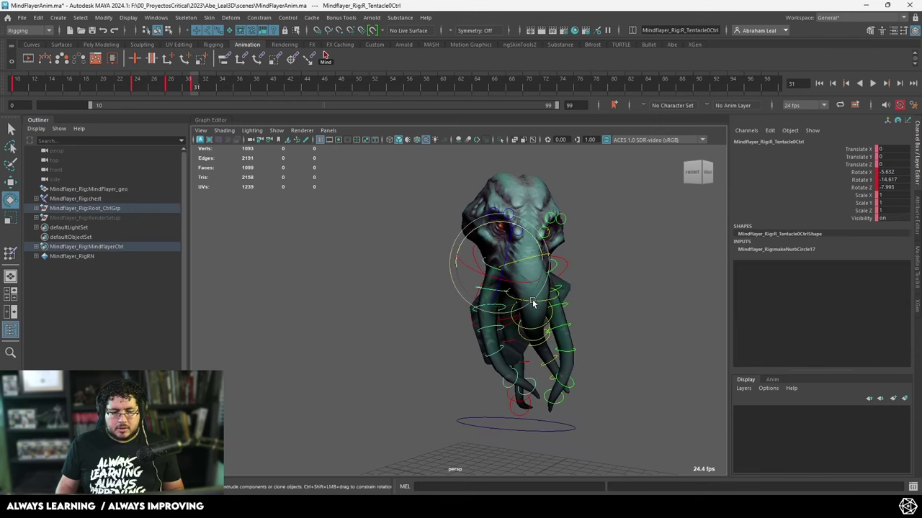
{"action": "left_click_drag", "start_coordinate": [533, 299], "coordinate": [509, 310]}
{"action": "left_click", "coordinate": [598, 252]}
{"action": "left_click", "coordinate": [542, 254]}
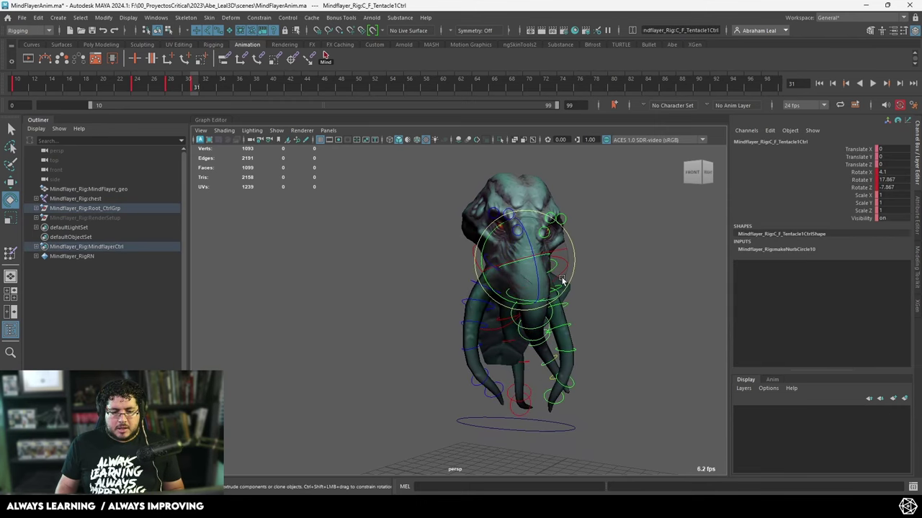
{"action": "left_click_drag", "start_coordinate": [564, 281], "coordinate": [553, 287]}
{"action": "key", "text": "ctrl+z"}
{"action": "key", "text": "ctrl+z"}
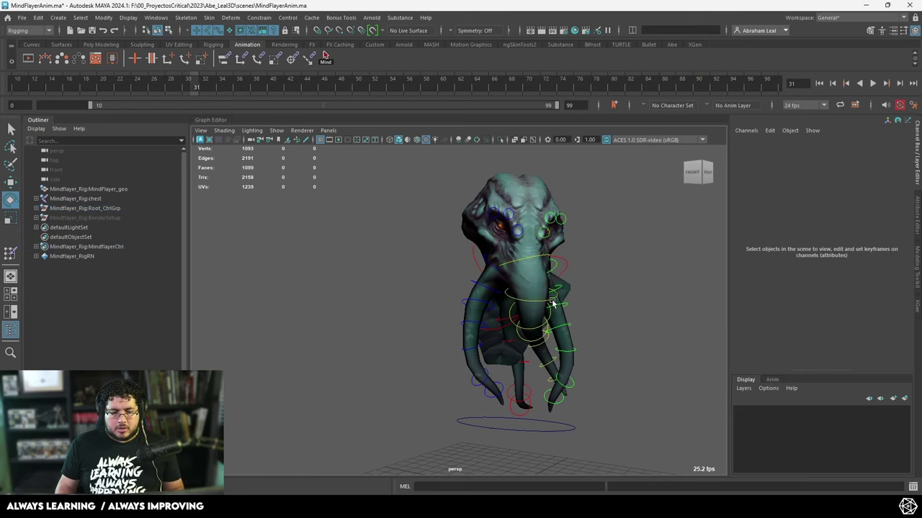
Select the front tentacle's controls at frame 31, rotate them to bend the tentacle sideways, refine its rotation and clear the selection.
{"action": "left_click", "coordinate": [527, 258]}
{"action": "key", "text": "q"}
{"action": "left_click", "coordinate": [616, 288]}
{"action": "left_click", "coordinate": [535, 299]}
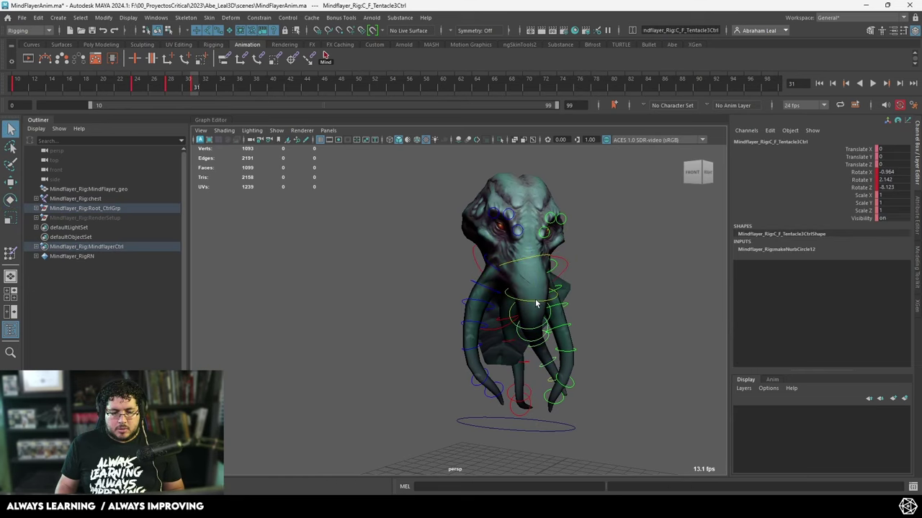
{"action": "key", "text": "e"}
{"action": "left_click_drag", "start_coordinate": [569, 268], "coordinate": [508, 293]}
{"action": "left_click", "coordinate": [626, 302]}
{"action": "left_click_drag", "start_coordinate": [620, 298], "coordinate": [472, 270], "text": "alt"}
{"action": "left_click", "coordinate": [524, 246]}
{"action": "key", "text": "ctrl+z"}
{"action": "left_click_drag", "start_coordinate": [463, 209], "coordinate": [460, 205]}
{"action": "left_click", "coordinate": [563, 321]}
Select the back tentacle's controls at frame 31, rotate them to reshape its curve, and clear the selection.
{"action": "left_click_drag", "start_coordinate": [563, 329], "coordinate": [627, 364], "text": "alt"}
{"action": "left_click", "coordinate": [553, 340]}
{"action": "left_click_drag", "start_coordinate": [553, 340], "coordinate": [465, 298], "text": "alt"}
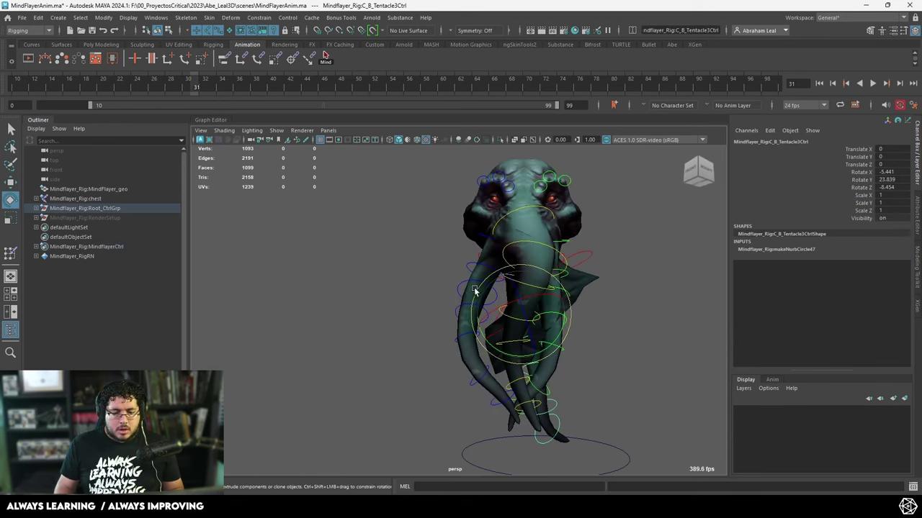
{"action": "left_click_drag", "start_coordinate": [487, 339], "coordinate": [512, 350]}
{"action": "left_click_drag", "start_coordinate": [452, 359], "coordinate": [464, 360]}
{"action": "left_click", "coordinate": [564, 319]}
{"action": "left_click", "coordinate": [438, 297]}
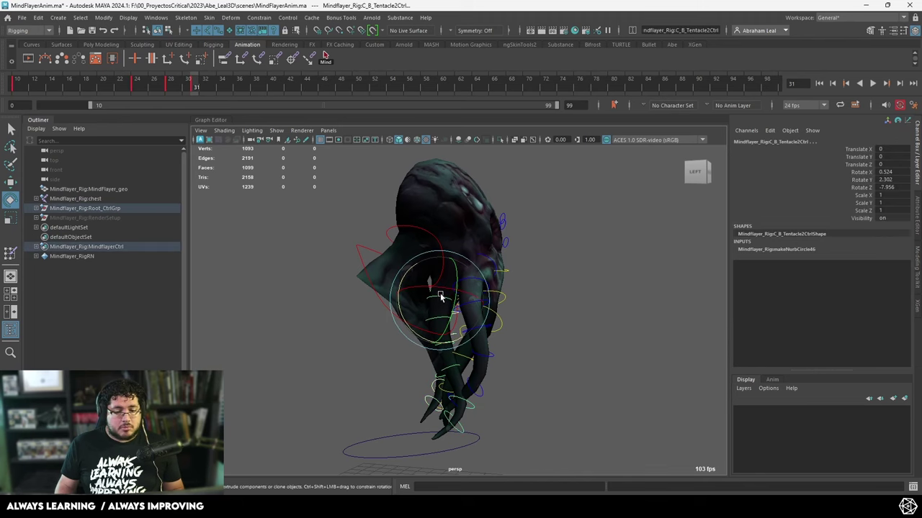
{"action": "left_click_drag", "start_coordinate": [456, 319], "coordinate": [455, 322]}
{"action": "left_click", "coordinate": [556, 323]}
Select the right tentacle's controls at frame 31, rotate them together to swing the tentacle outward, and refine one middle control.
{"action": "left_click_drag", "start_coordinate": [556, 328], "coordinate": [440, 323], "text": "alt"}
{"action": "key", "text": "q"}
{"action": "left_click", "coordinate": [489, 279]}
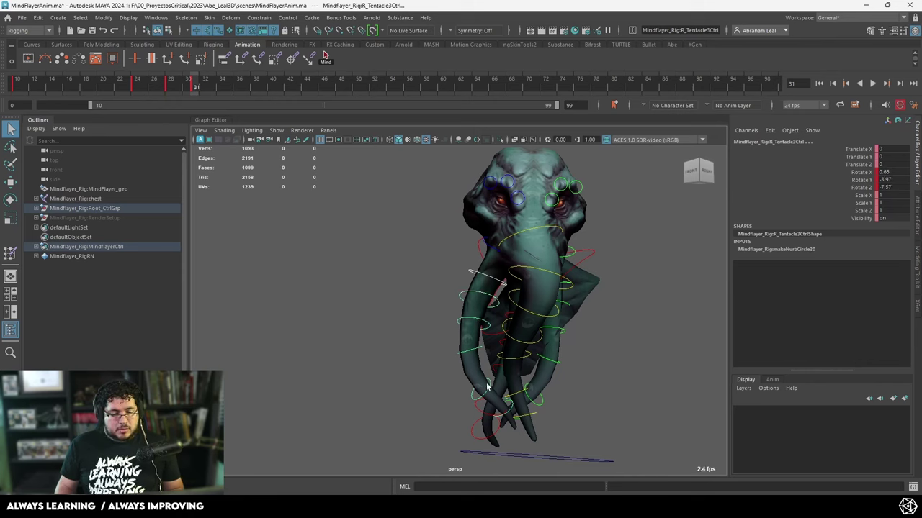
{"action": "key", "text": "e"}
{"action": "left_click_drag", "start_coordinate": [481, 353], "coordinate": [604, 358]}
{"action": "left_click", "coordinate": [606, 357]}
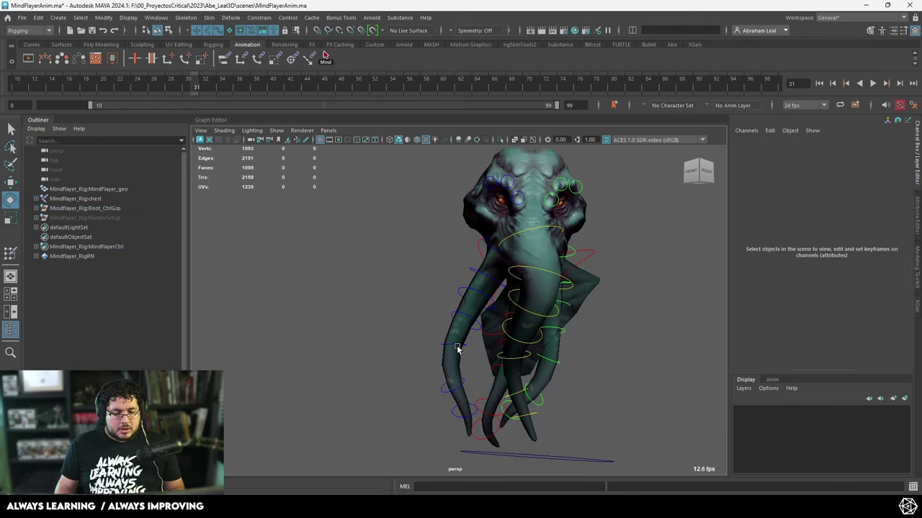
{"action": "left_click", "coordinate": [456, 345]}
{"action": "mouse_move", "coordinate": [483, 315]}
{"action": "left_mouse_down"}
{"action": "mouse_move", "coordinate": [568, 338]}
{"action": "mouse_move", "coordinate": [533, 346]}
{"action": "mouse_move", "coordinate": [541, 351]}
{"action": "mouse_move", "coordinate": [534, 329]}
{"action": "mouse_move", "coordinate": [483, 296]}
{"action": "left_mouse_up"}
{"action": "left_click", "coordinate": [514, 300]}
Rotate L_Tentacle0Ctrl at frame 31 to swing the whole left tentacle inward, and clear the selection.
{"action": "left_click", "coordinate": [519, 290]}
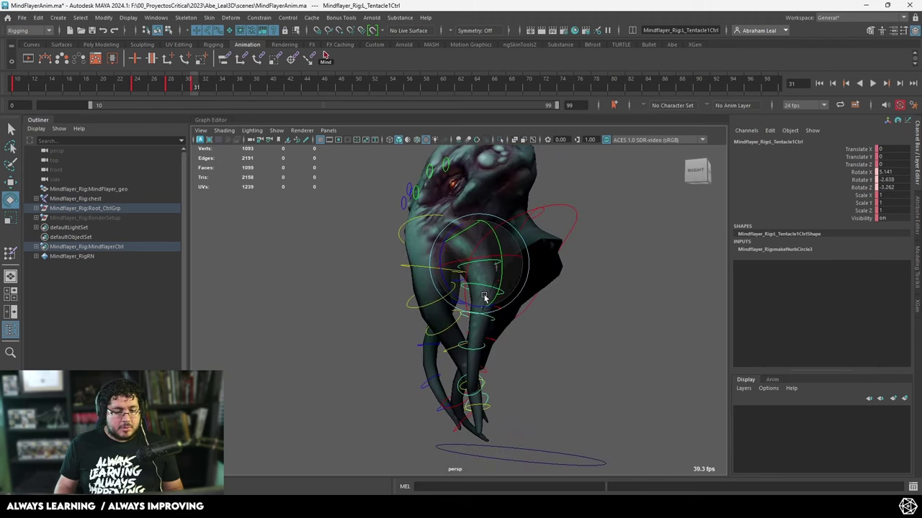
{"action": "left_click", "coordinate": [589, 185]}
{"action": "left_click", "coordinate": [472, 225]}
{"action": "left_click_drag", "start_coordinate": [473, 262], "coordinate": [483, 310]}
{"action": "left_click_drag", "start_coordinate": [549, 304], "coordinate": [626, 318], "text": "alt"}
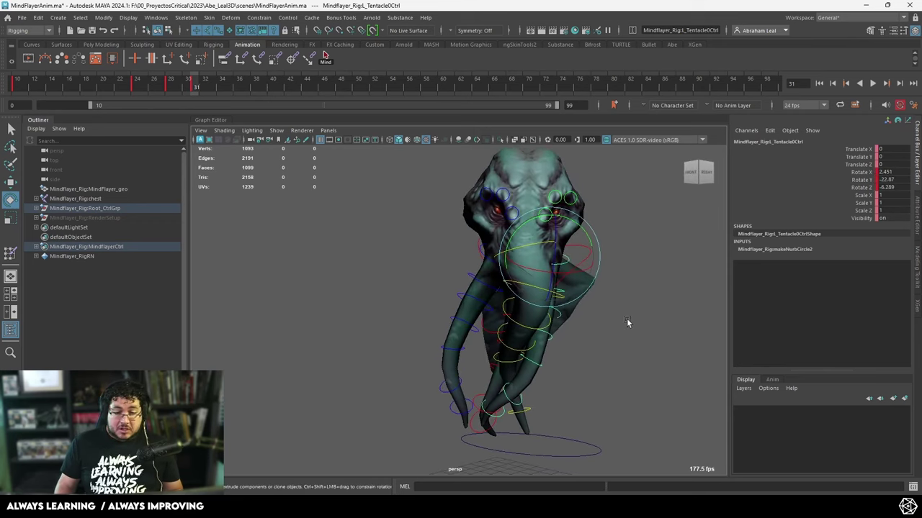
{"action": "left_click", "coordinate": [626, 318]}
Adjust the front tentacle's upper control rotation at frame 31, undoing the unwanted changes.
{"action": "left_click", "coordinate": [523, 250]}
{"action": "left_click_drag", "start_coordinate": [544, 274], "coordinate": [511, 254]}
{"action": "key", "text": "ctrl+z"}
{"action": "key", "text": "ctrl+z"}
{"action": "key", "text": "ctrl+z"}
{"action": "key", "text": "ctrl+z"}
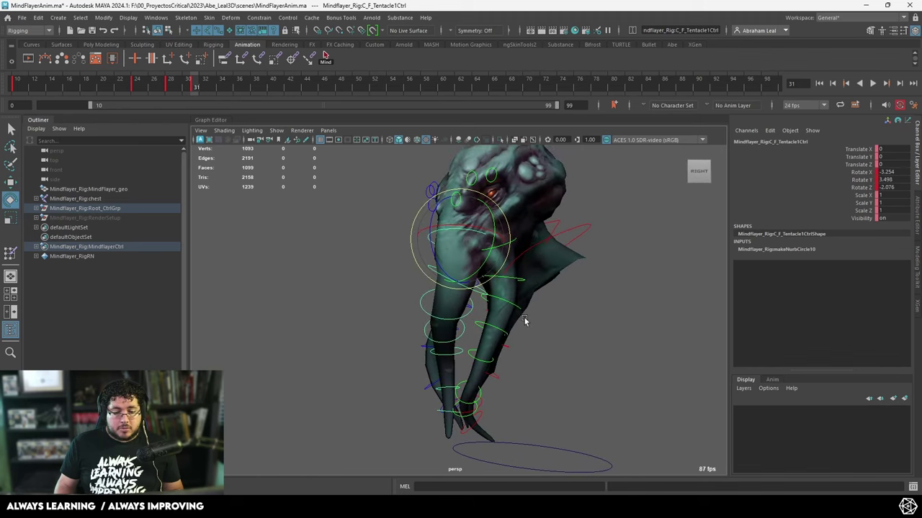
Select L_Tentacle1Ctrl, fine-tune its rotation at frame 31 and clear the selection.
{"action": "left_click_drag", "start_coordinate": [527, 347], "coordinate": [510, 344], "text": "alt"}
{"action": "left_click", "coordinate": [466, 272]}
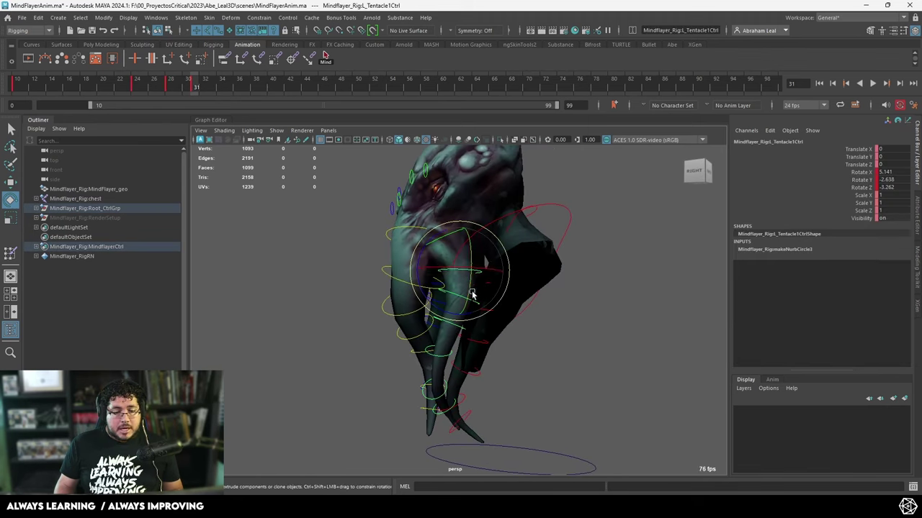
{"action": "left_click_drag", "start_coordinate": [468, 296], "coordinate": [457, 297]}
{"action": "left_click", "coordinate": [446, 243]}
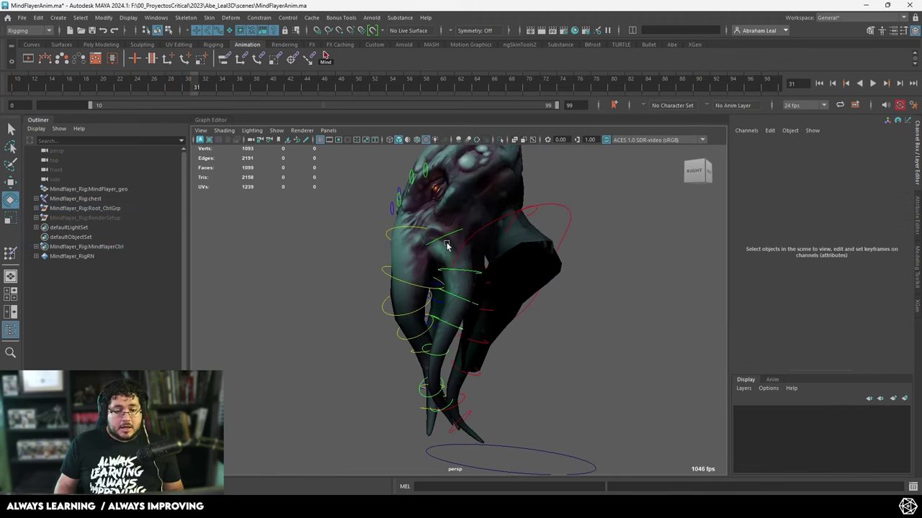
Rotate L_Tentacle0Ctrl at frame 31 to about 0.2, -23 and -0.6 on X, Y and Z, and clear the selection.
{"action": "left_click", "coordinate": [443, 240]}
{"action": "left_click_drag", "start_coordinate": [442, 240], "coordinate": [408, 218]}
{"action": "left_click_drag", "start_coordinate": [353, 251], "coordinate": [302, 175], "text": "alt"}
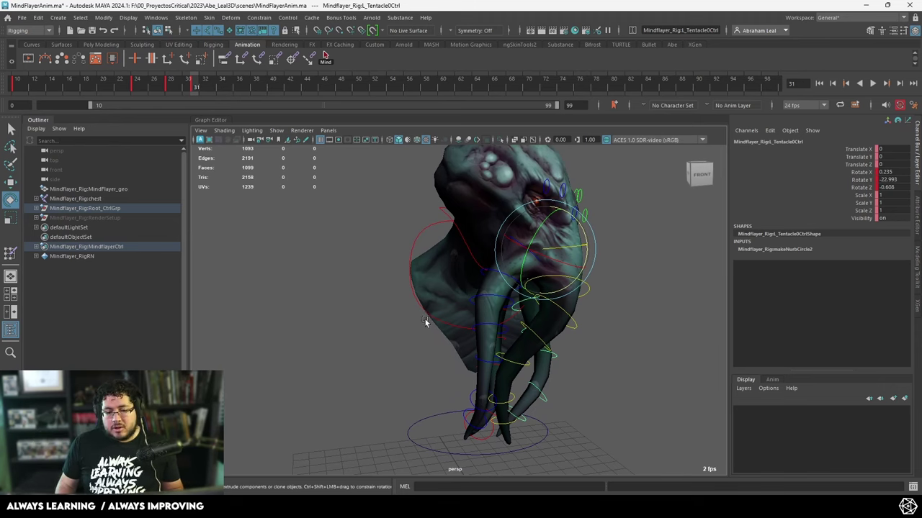
{"action": "right_click_drag", "start_coordinate": [425, 321], "coordinate": [536, 329], "text": "alt"}
{"action": "left_click_drag", "start_coordinate": [535, 330], "coordinate": [492, 345], "text": "alt"}
{"action": "right_click_drag", "start_coordinate": [492, 345], "coordinate": [364, 307], "text": "alt"}
{"action": "left_click_drag", "start_coordinate": [364, 307], "coordinate": [409, 371], "text": "alt"}
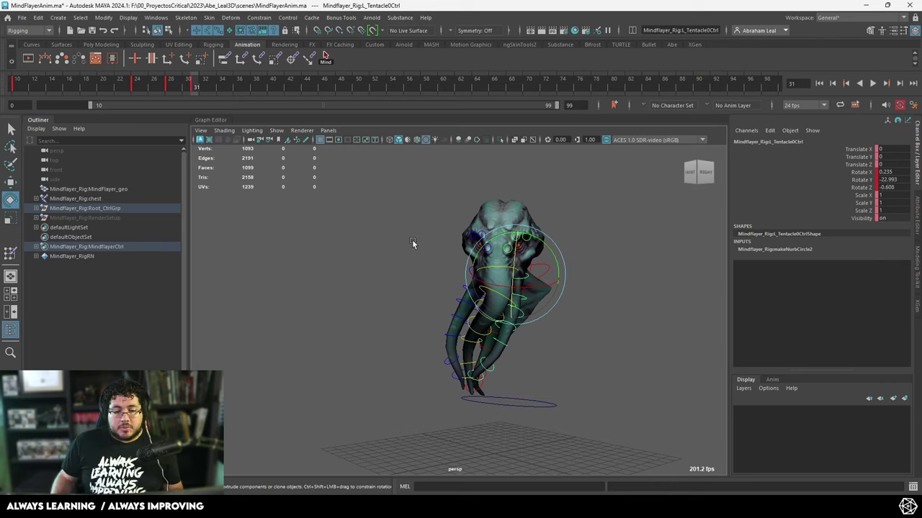
{"action": "left_click", "coordinate": [378, 242]}
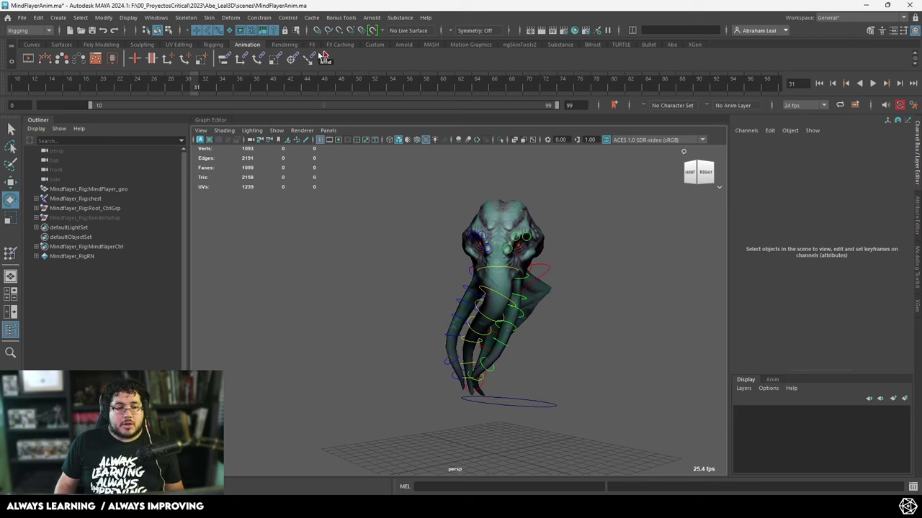
Select all the rig controls and play the animation from frame 10 to review the timing of the head turn.
{"action": "left_click", "coordinate": [324, 57]}
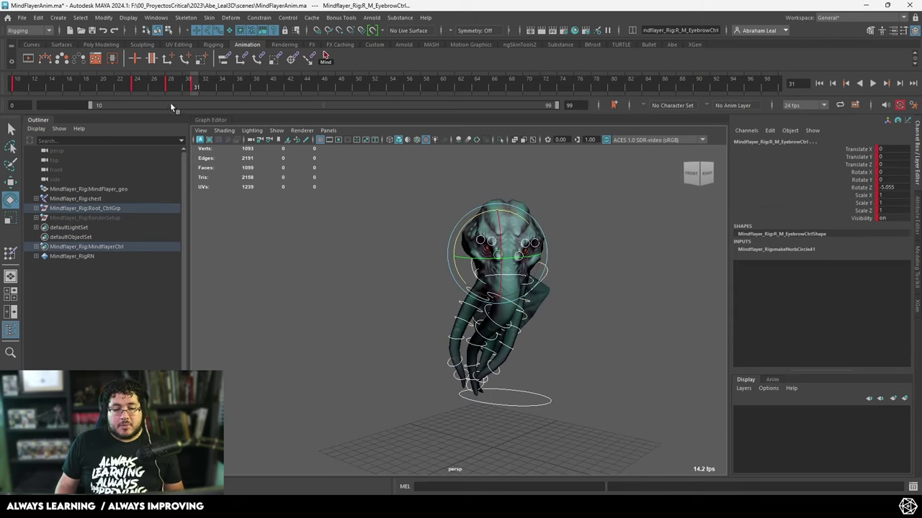
{"action": "left_click_drag", "start_coordinate": [194, 87], "coordinate": [16, 85]}
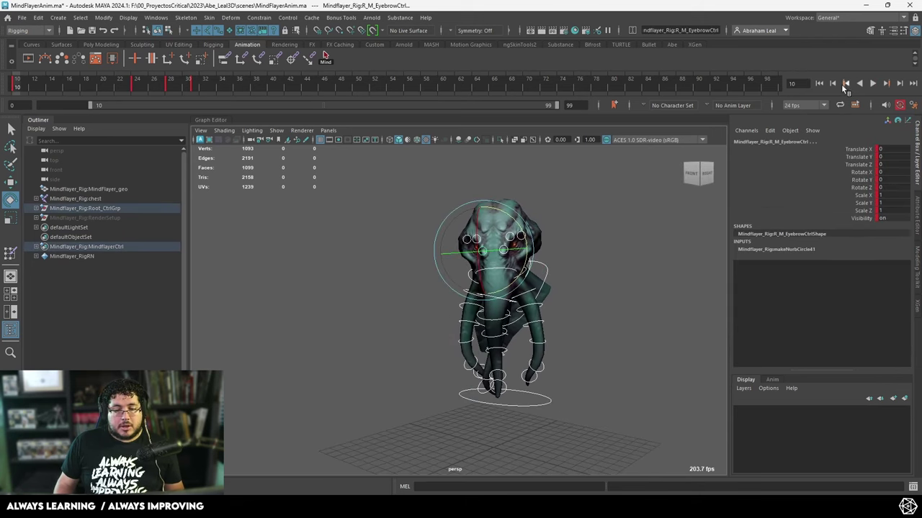
{"action": "left_click", "coordinate": [872, 83]}
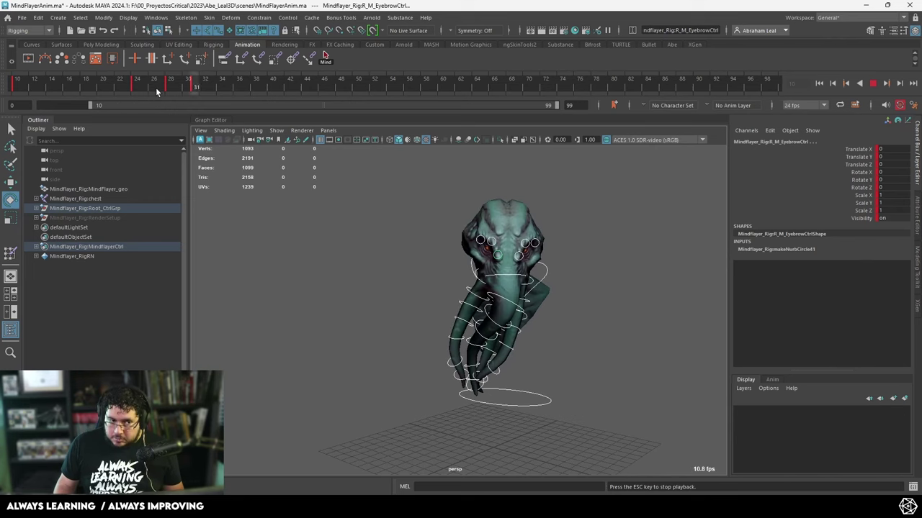
{"action": "left_click", "coordinate": [873, 84]}
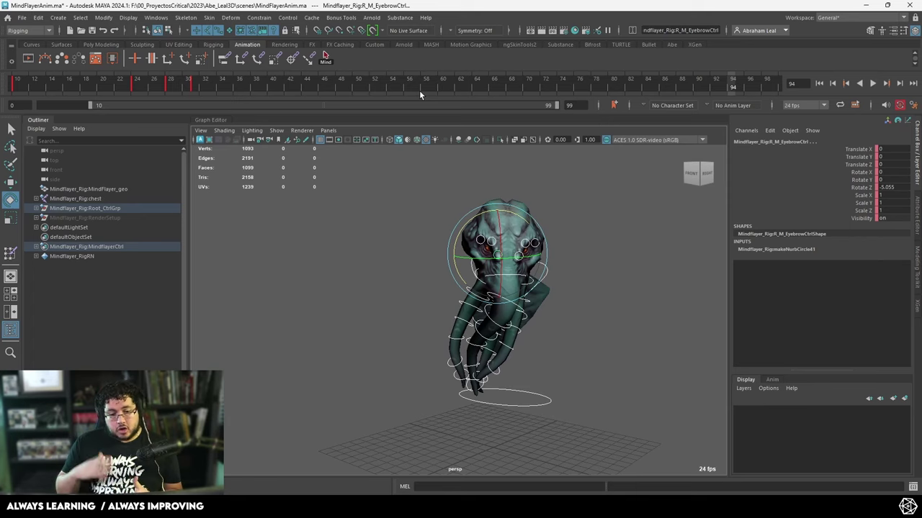
{"action": "left_click_drag", "start_coordinate": [75, 87], "coordinate": [16, 86]}
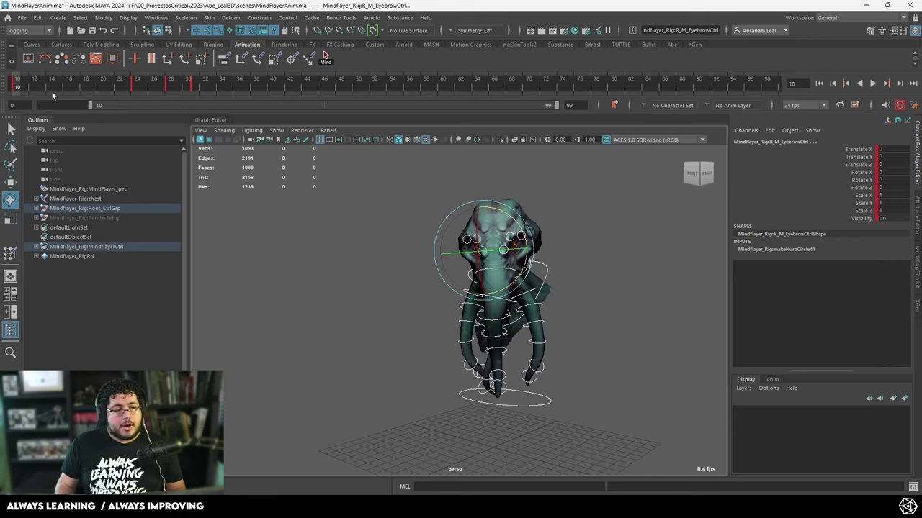
{"action": "left_click", "coordinate": [873, 83]}
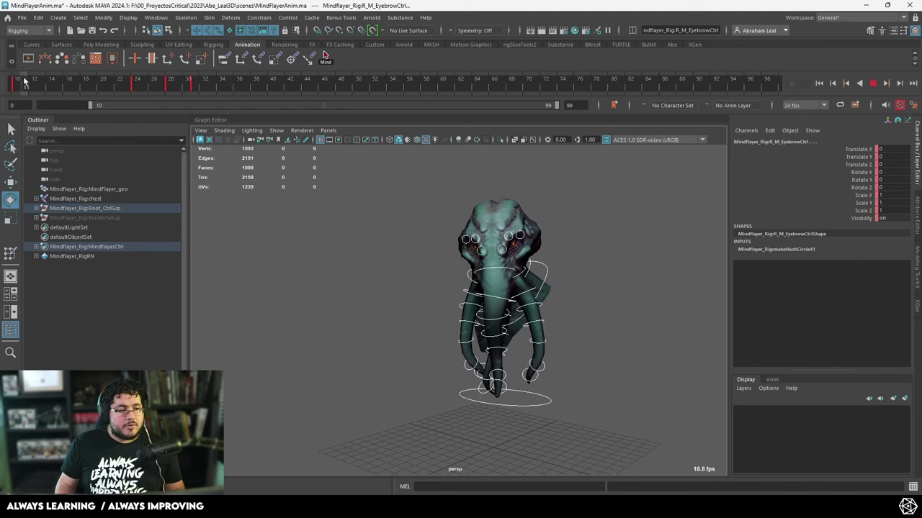
{"action": "mouse_move", "coordinate": [24, 81]}
{"action": "left_mouse_down"}
{"action": "mouse_move", "coordinate": [128, 84]}
{"action": "mouse_move", "coordinate": [16, 89]}
{"action": "mouse_move", "coordinate": [137, 94]}
{"action": "left_mouse_up"}
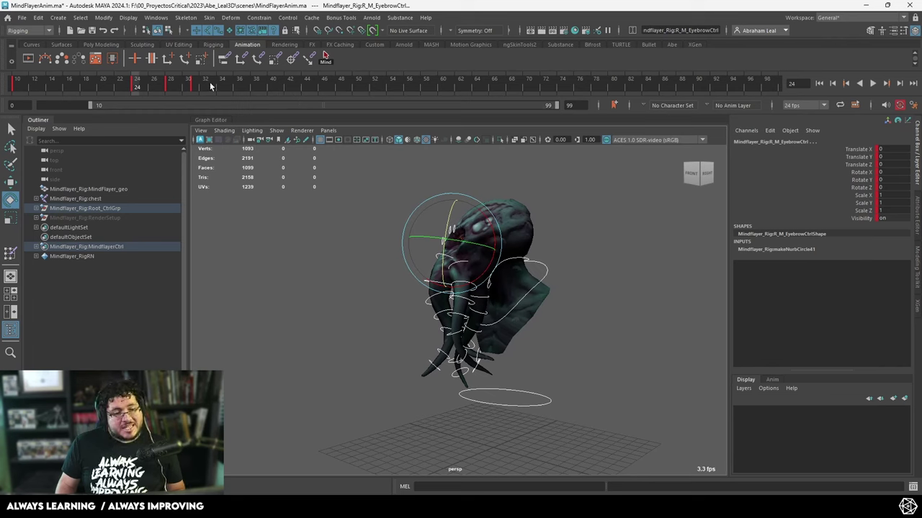
Move the keys at frames 24, 28 and 31 to frames 38, 42 and 45, and review the slower playback from frame 10.
{"action": "left_click_drag", "start_coordinate": [211, 85], "coordinate": [286, 89], "text": "shift"}
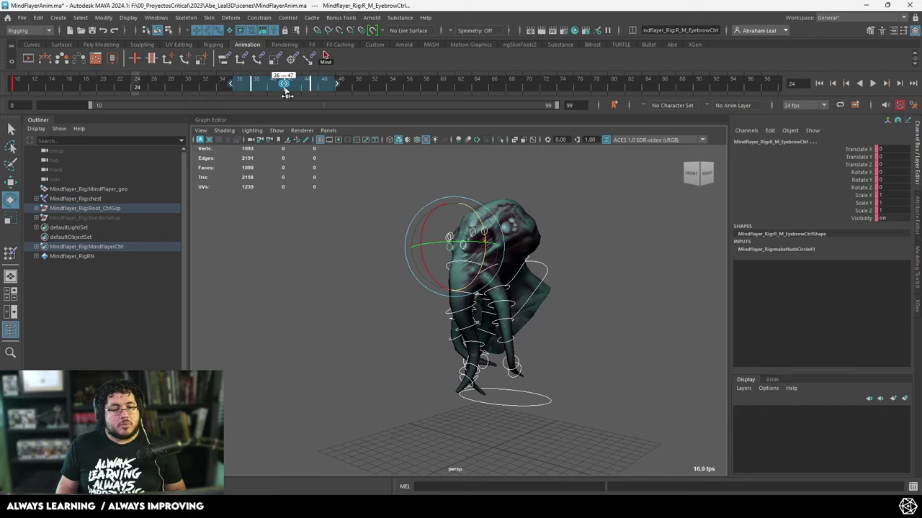
{"action": "left_click_drag", "start_coordinate": [29, 85], "coordinate": [16, 85]}
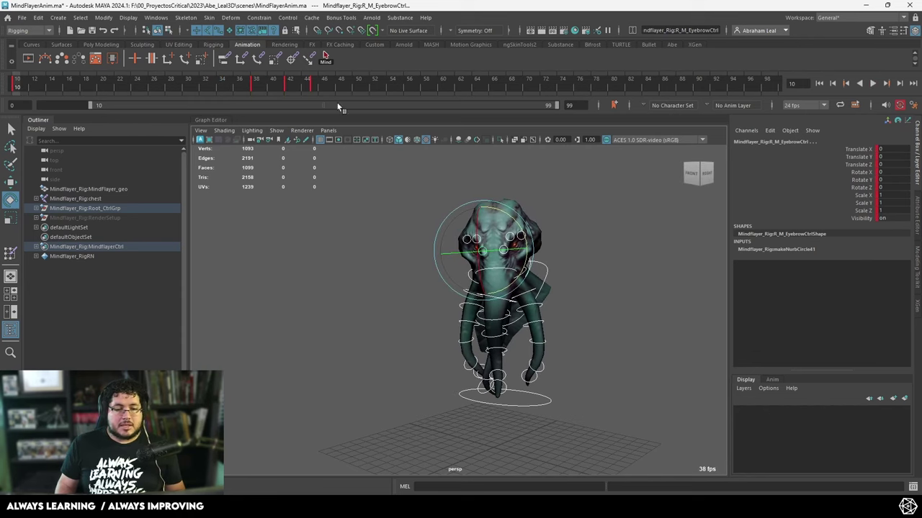
{"action": "left_click", "coordinate": [872, 84]}
{"action": "key", "text": "Escape"}
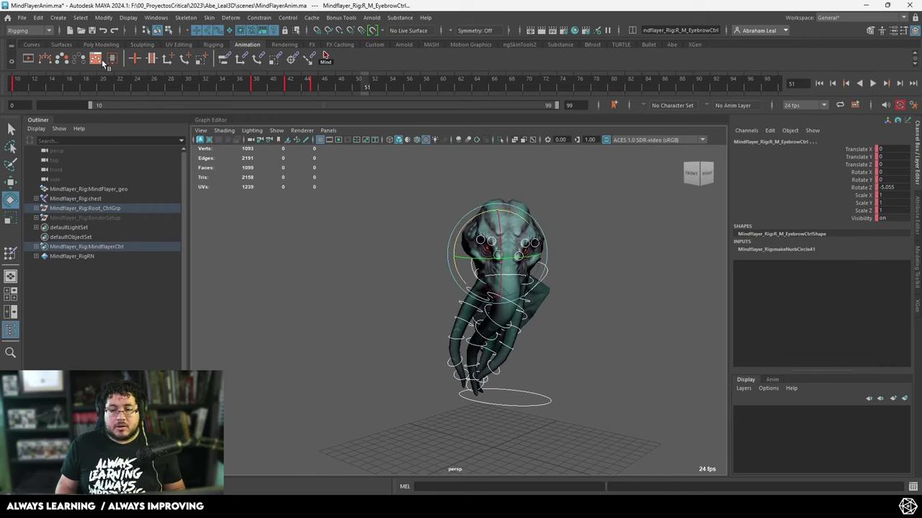
{"action": "key", "text": "alt+v"}
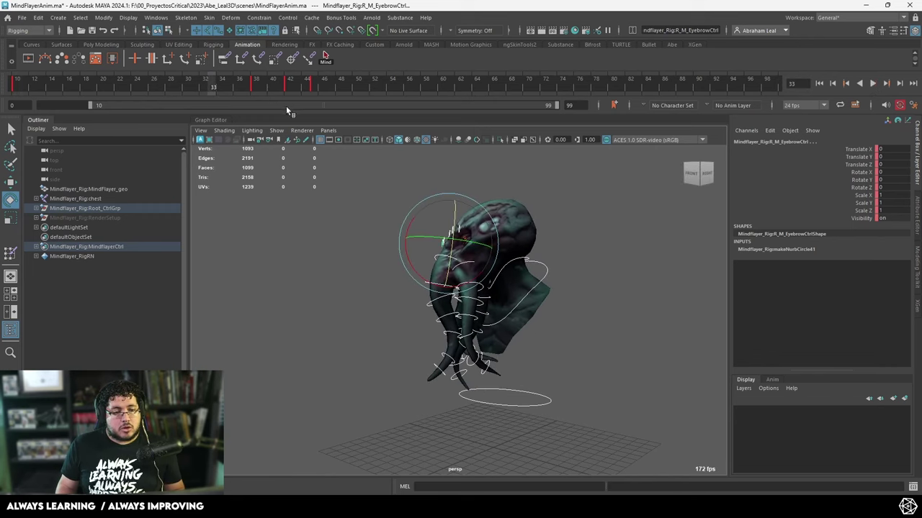
Shift the three later keys of all controls to frames 44, 48 and 51, and replay the animation from frame 10.
{"action": "mouse_move", "coordinate": [325, 85]}
{"action": "left_mouse_down", "text": "shift"}
{"action": "mouse_move", "coordinate": [216, 87]}
{"action": "mouse_move", "coordinate": [321, 87]}
{"action": "left_mouse_up", "text": "shift"}
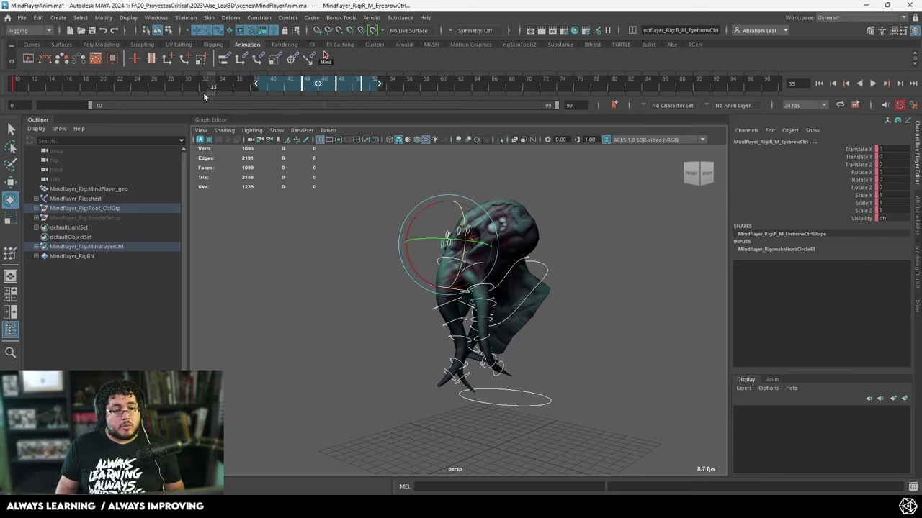
{"action": "left_click", "coordinate": [17, 84]}
{"action": "left_click", "coordinate": [874, 83]}
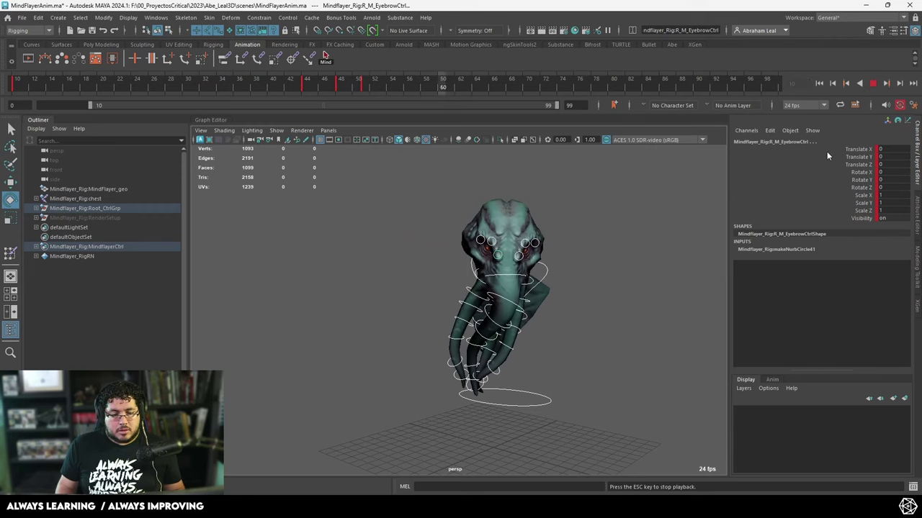
{"action": "left_click", "coordinate": [308, 90]}
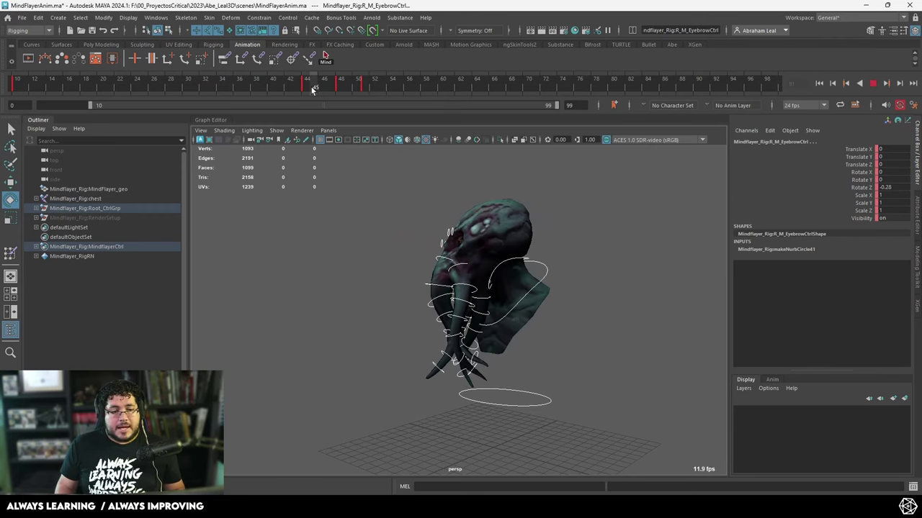
{"action": "left_click", "coordinate": [306, 91]}
{"action": "left_click_drag", "start_coordinate": [306, 92], "coordinate": [340, 89]}
Move the keys at frames 48 and 51 to frames 62 and 65, play the result, and return to frame 10.
{"action": "left_click_drag", "start_coordinate": [315, 269], "coordinate": [375, 241], "text": "alt"}
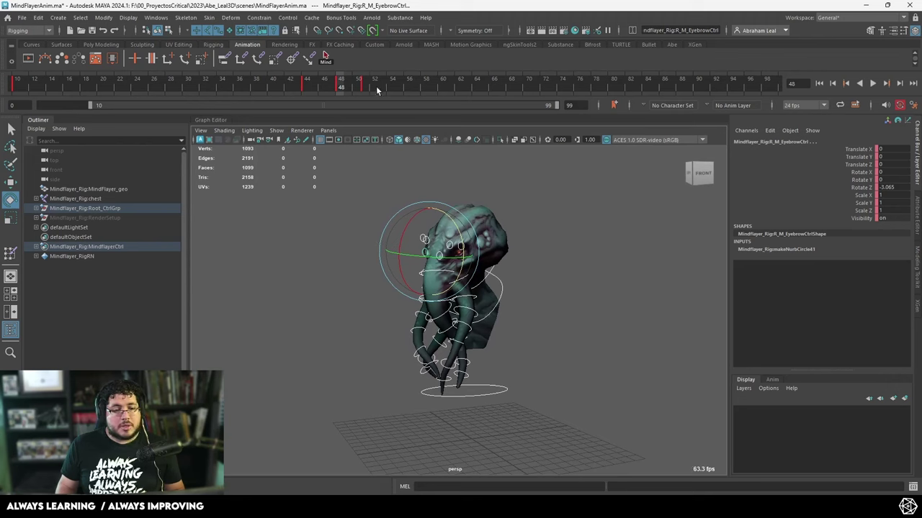
{"action": "left_click_drag", "start_coordinate": [340, 85], "coordinate": [472, 87], "text": "shift"}
{"action": "key", "text": "alt+v"}
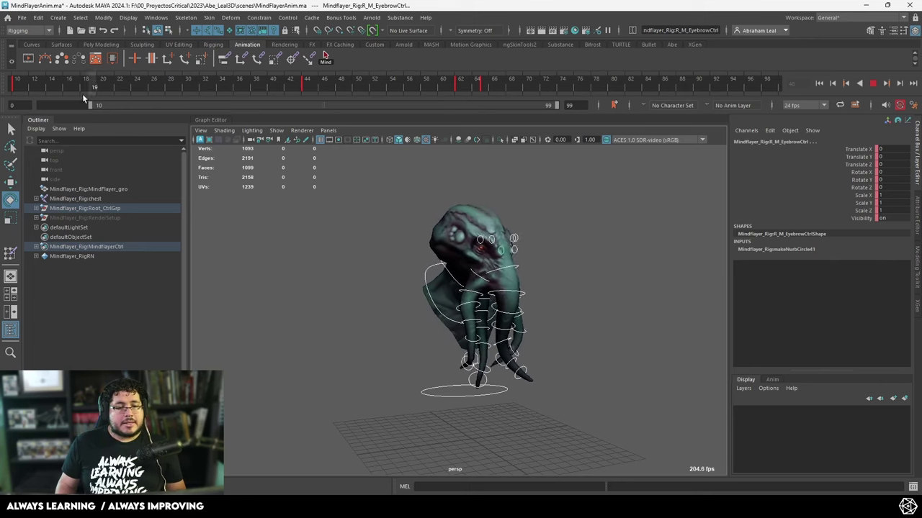
{"action": "left_click", "coordinate": [19, 88]}
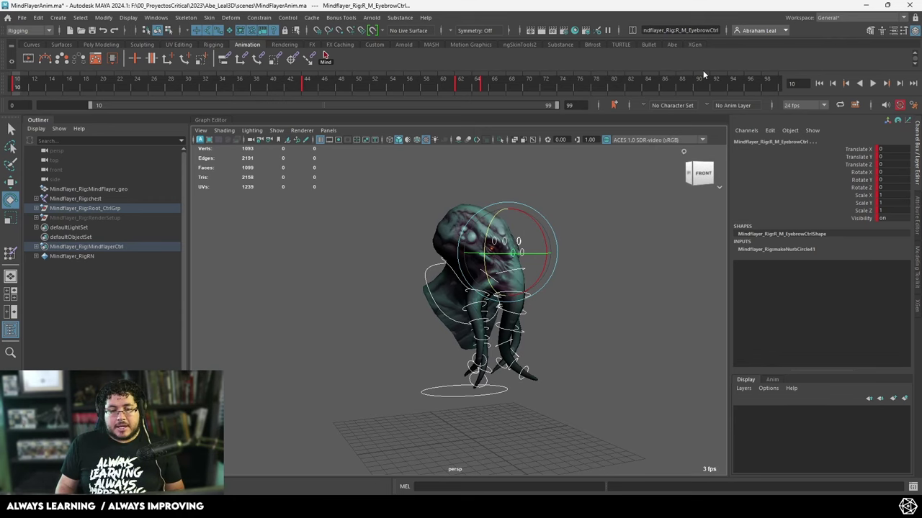
Check the Frame Rate heads-up display option, then play and scrub the animation to judge its speed.
{"action": "left_click", "coordinate": [128, 17]}
{"action": "mouse_move", "coordinate": [158, 53]}
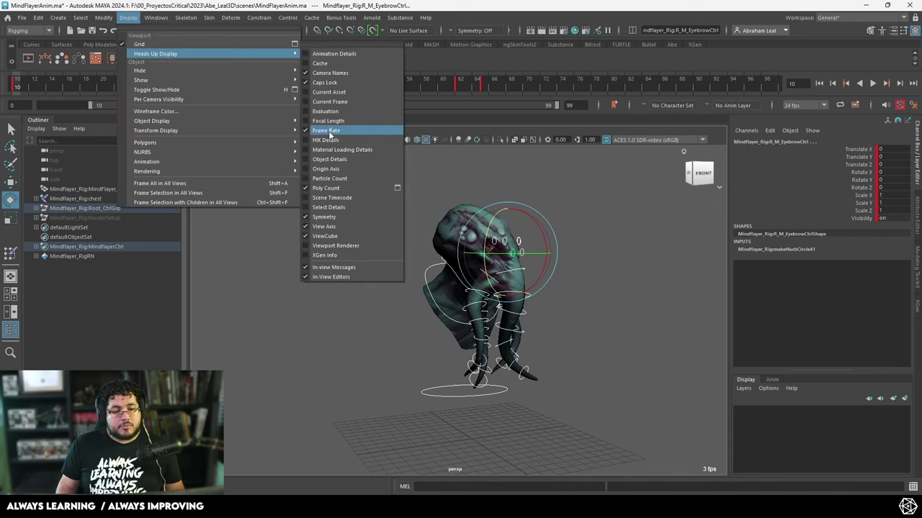
{"action": "left_click", "coordinate": [326, 188]}
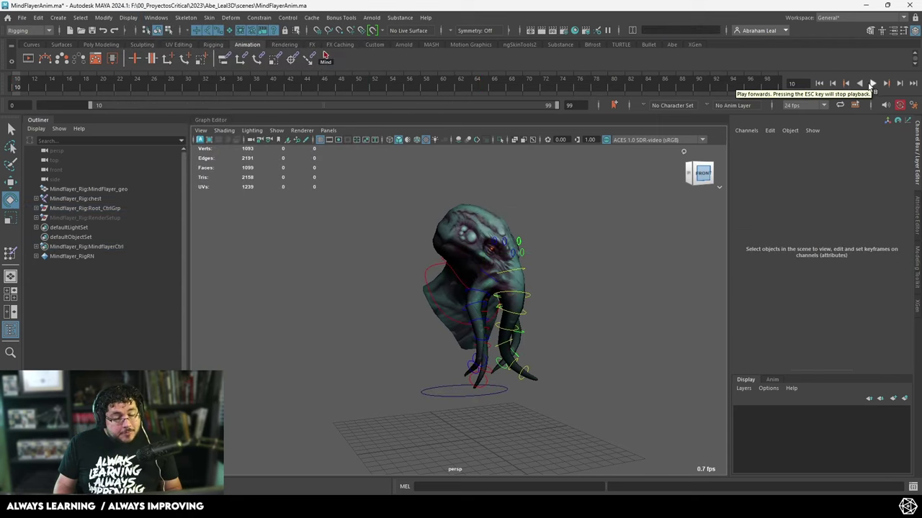
{"action": "left_click", "coordinate": [871, 84]}
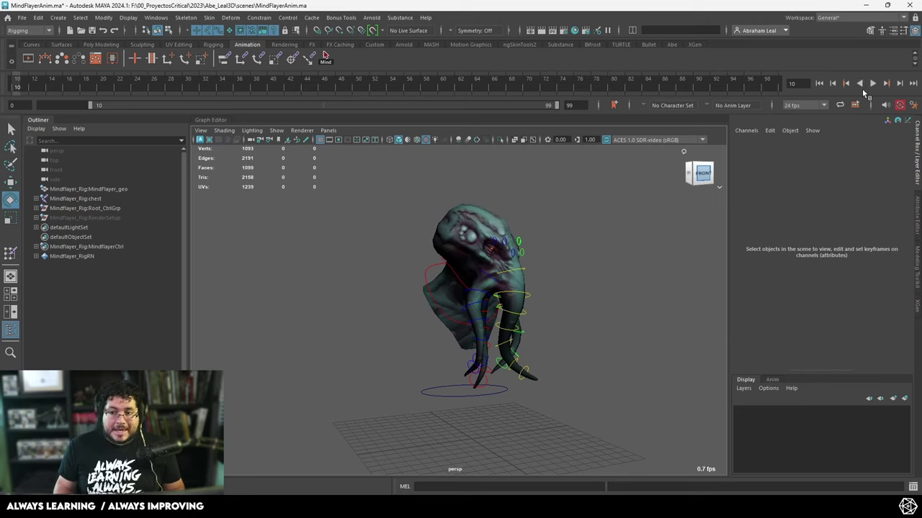
{"action": "left_click", "coordinate": [872, 85]}
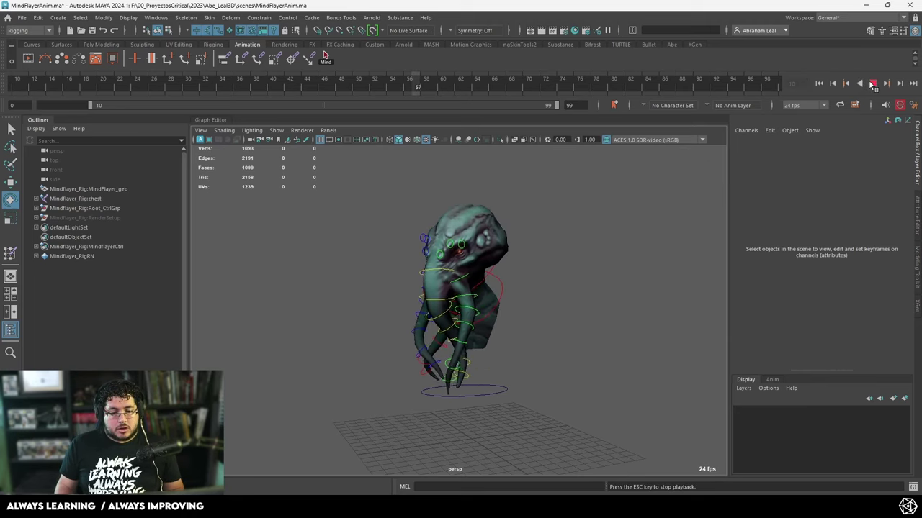
{"action": "left_click", "coordinate": [872, 85]}
{"action": "left_click", "coordinate": [240, 88]}
{"action": "left_click_drag", "start_coordinate": [240, 88], "coordinate": [384, 88]}
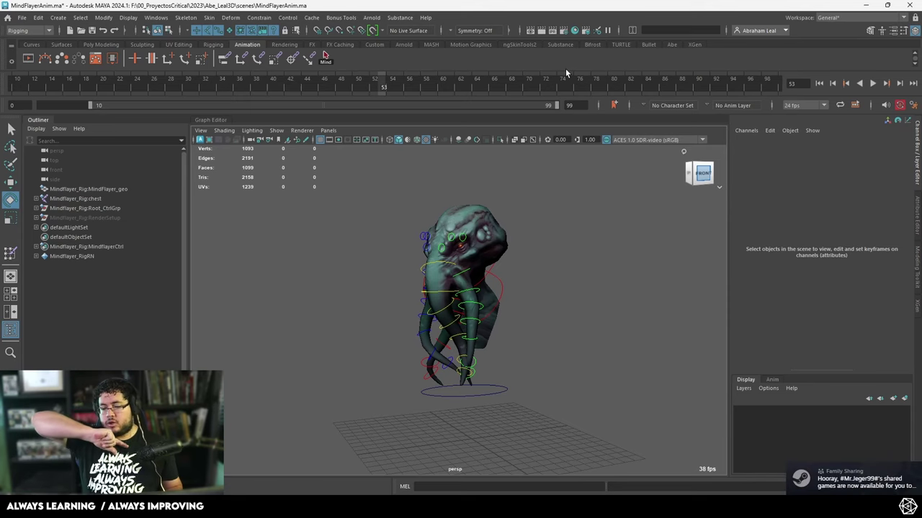
{"action": "left_click_drag", "start_coordinate": [230, 86], "coordinate": [9, 89]}
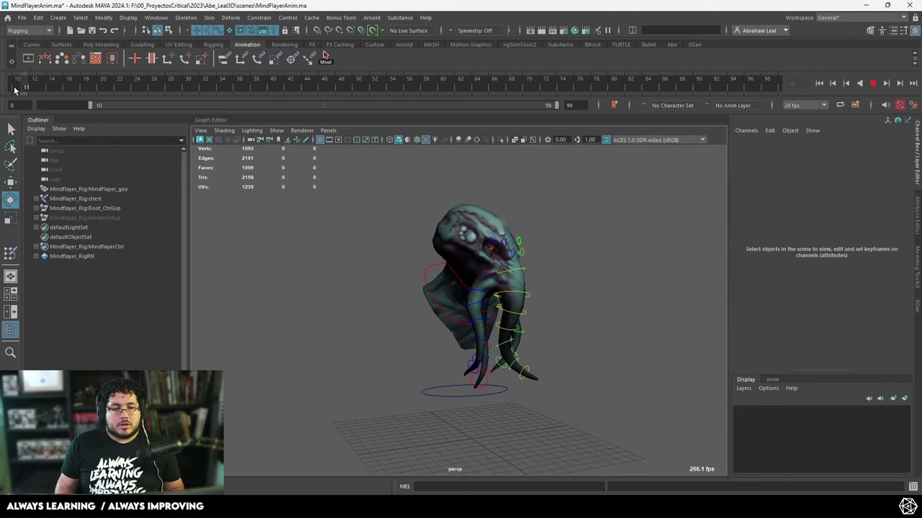
Select all the rig controls, move the keys at frames 62 and 65 to frames 76 and 79, and play from frame 10.
{"action": "left_click", "coordinate": [308, 59]}
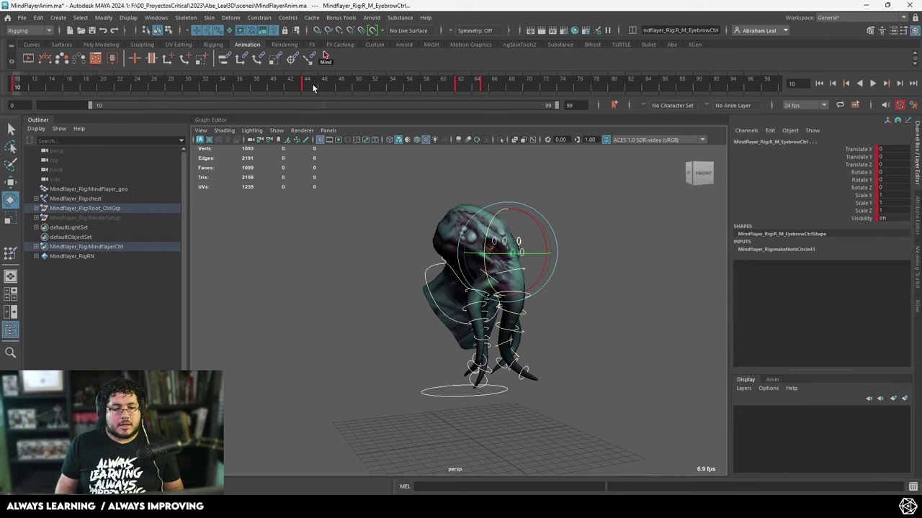
{"action": "left_click_drag", "start_coordinate": [507, 81], "coordinate": [417, 81], "text": "shift"}
{"action": "mouse_move", "coordinate": [505, 89]}
{"action": "left_mouse_down"}
{"action": "mouse_move", "coordinate": [606, 91]}
{"action": "mouse_move", "coordinate": [16, 88]}
{"action": "left_mouse_up"}
{"action": "left_click", "coordinate": [522, 89]}
{"action": "key", "text": "alt+v"}
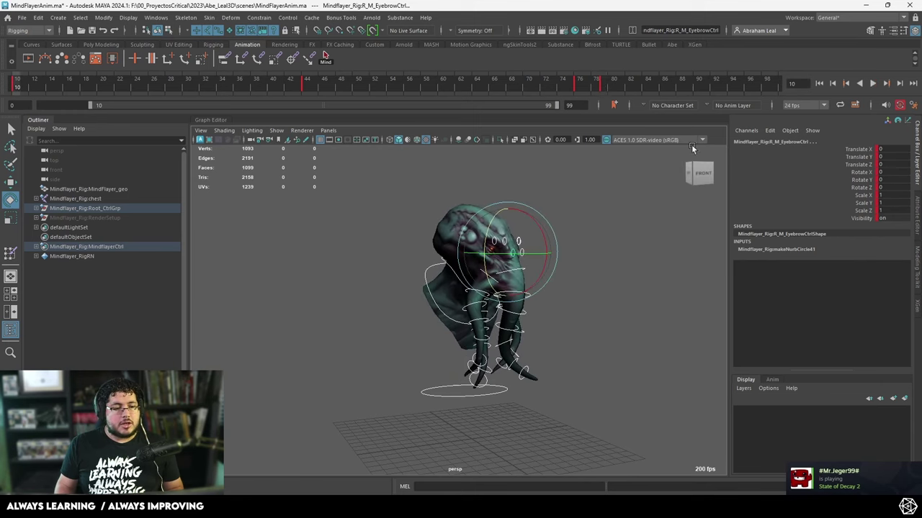
{"action": "left_click", "coordinate": [872, 83]}
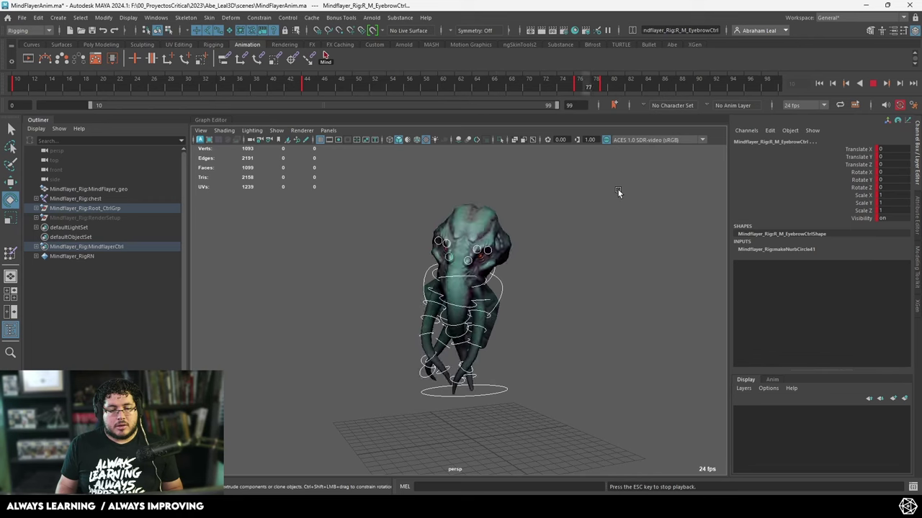
Move the last key of all controls from frame 79 to frame 81, preview it, and return to frame 10.
{"action": "left_click", "coordinate": [599, 85]}
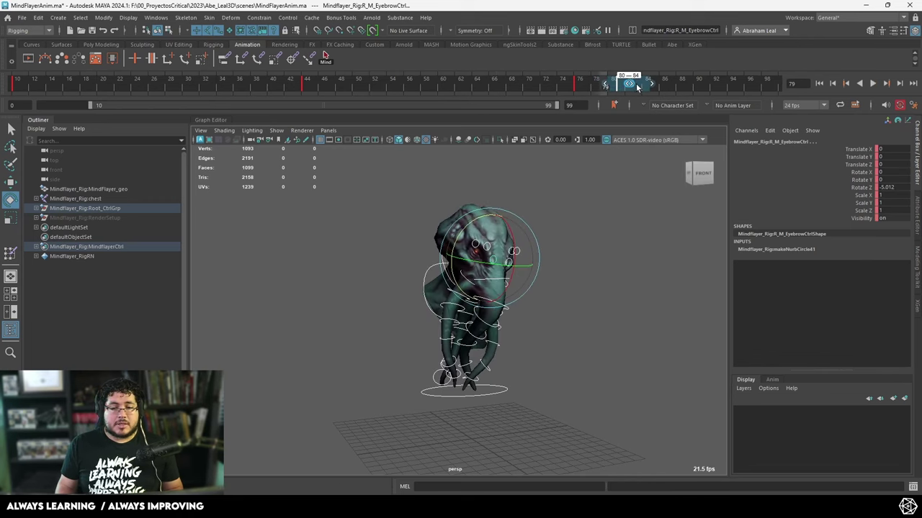
{"action": "key", "text": "alt+v"}
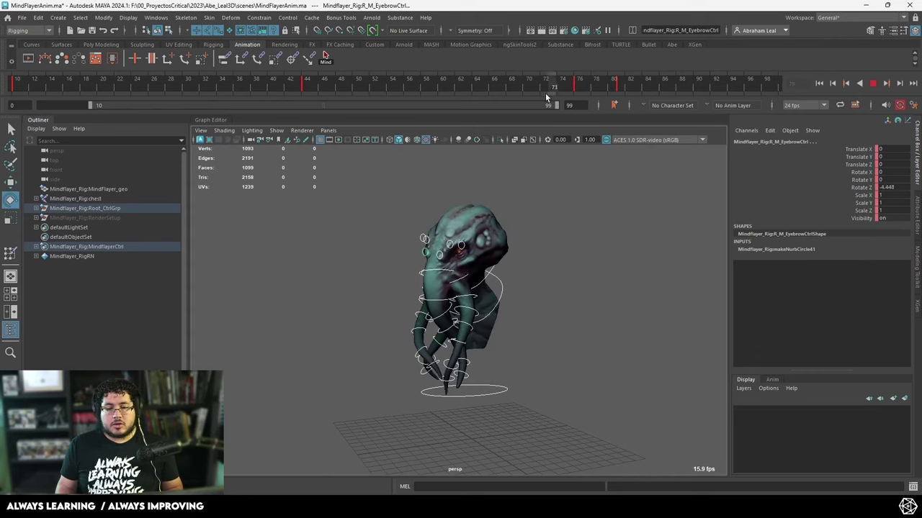
{"action": "key", "text": "alt+v"}
{"action": "left_click", "coordinate": [819, 84]}
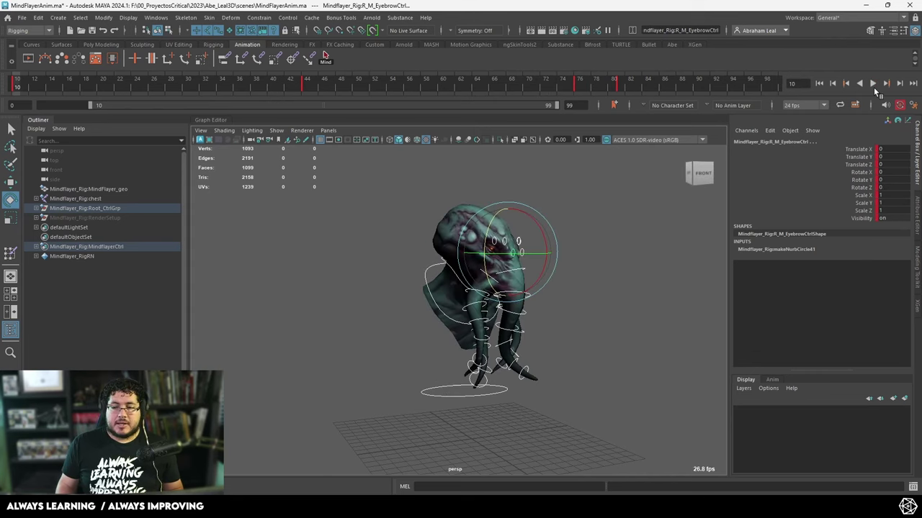
Play the animation from frame 10, move the last key of all controls to frame 80, and scrub back to frame 67.
{"action": "left_click", "coordinate": [873, 84]}
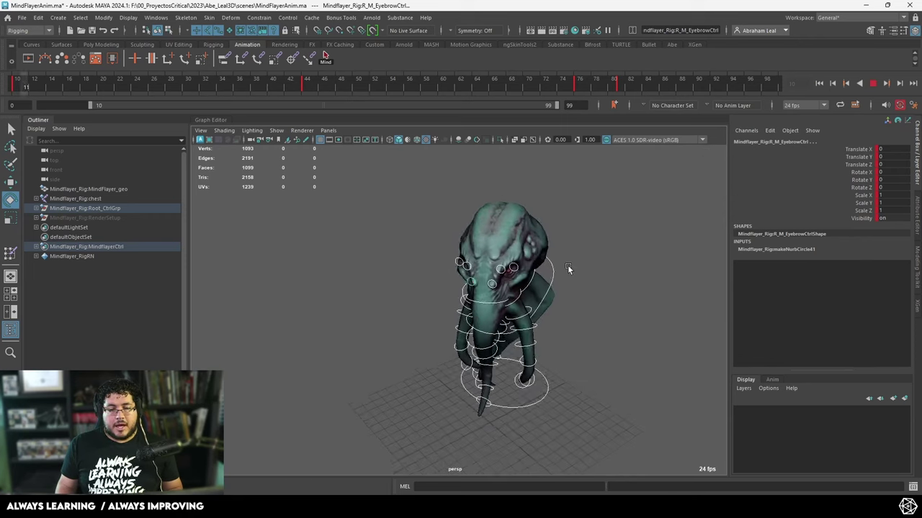
{"action": "left_click", "coordinate": [872, 84]}
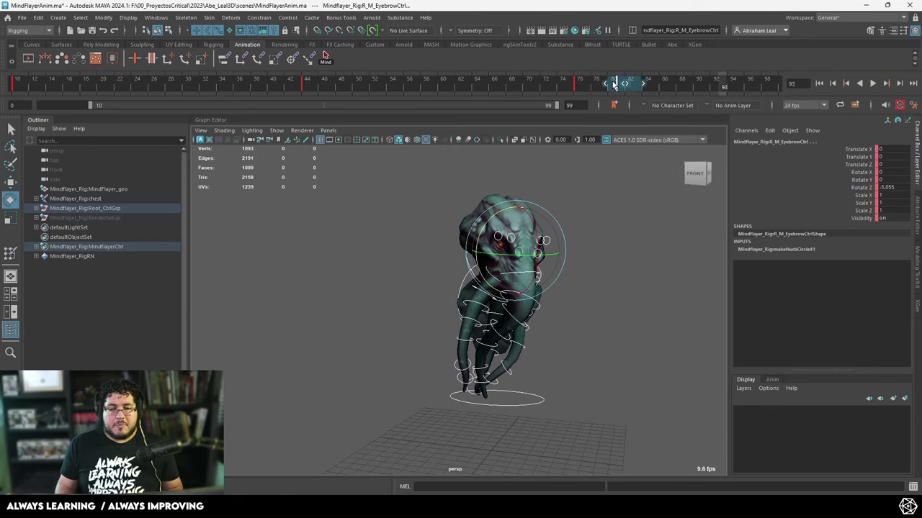
{"action": "left_click_drag", "start_coordinate": [624, 85], "coordinate": [497, 87]}
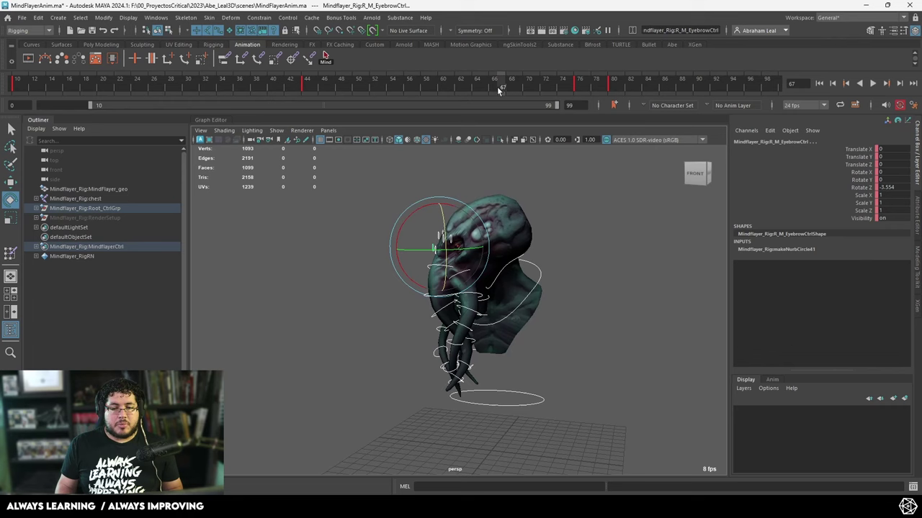
Play the animation from frame 67, stop it and inspect the pose at frame 80.
{"action": "left_click", "coordinate": [872, 83]}
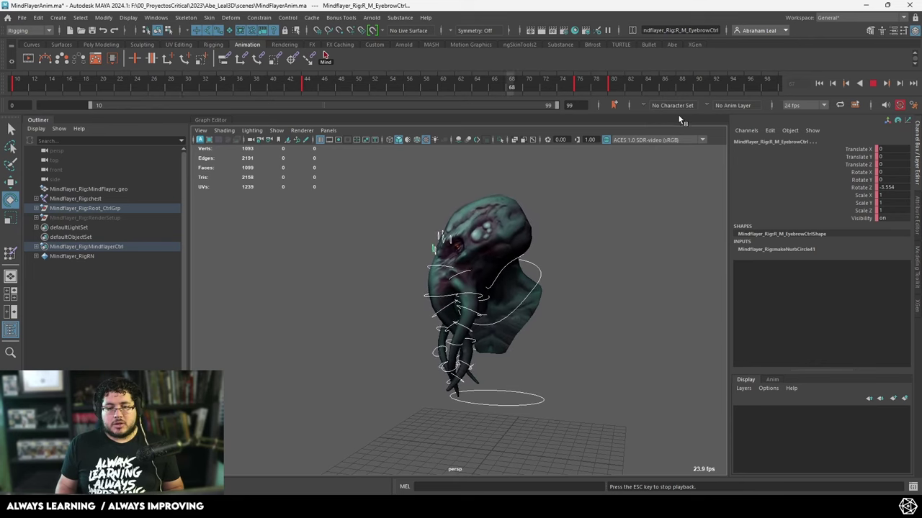
{"action": "left_click", "coordinate": [874, 83]}
{"action": "left_click", "coordinate": [611, 88]}
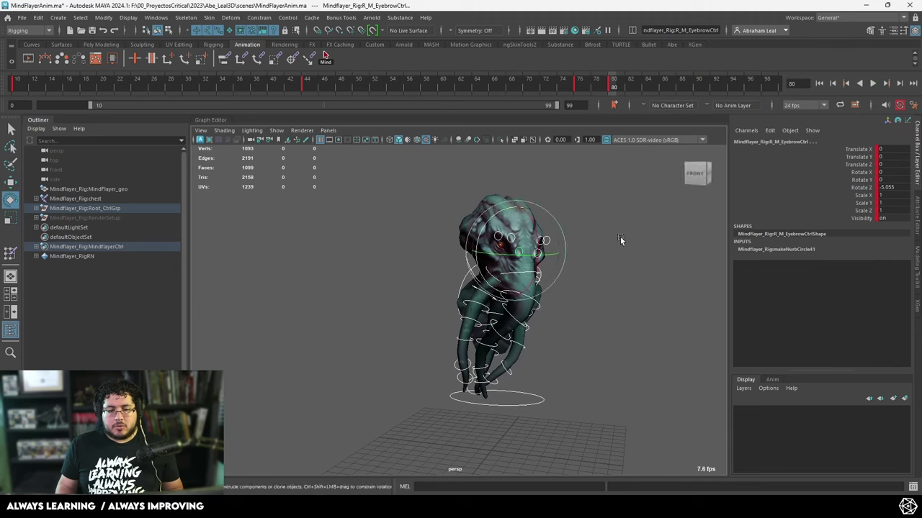
{"action": "left_click_drag", "start_coordinate": [620, 236], "coordinate": [600, 249], "text": "alt"}
{"action": "left_click", "coordinate": [615, 84]}
Go to frame 90 and set a key on all the rig controls there.
{"action": "left_click_drag", "start_coordinate": [614, 84], "coordinate": [694, 82]}
{"action": "left_click_drag", "start_coordinate": [619, 198], "coordinate": [504, 216], "text": "alt"}
{"action": "right_click_drag", "start_coordinate": [504, 216], "coordinate": [617, 212], "text": "alt"}
{"action": "left_click", "coordinate": [617, 212]}
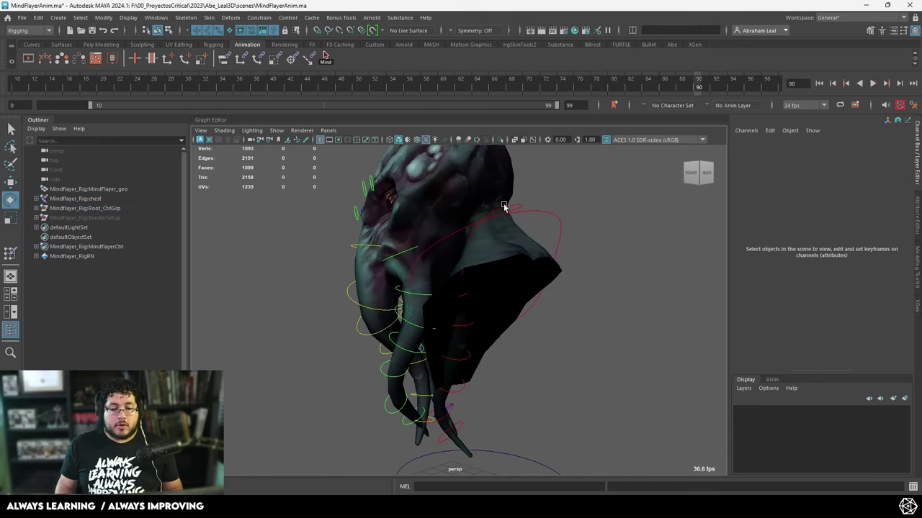
{"action": "left_click", "coordinate": [506, 207]}
{"action": "left_click_drag", "start_coordinate": [507, 207], "coordinate": [618, 222], "text": "alt"}
{"action": "left_click_drag", "start_coordinate": [524, 252], "coordinate": [587, 268]}
{"action": "left_click", "coordinate": [638, 256]}
{"action": "left_click_drag", "start_coordinate": [626, 229], "coordinate": [325, 488]}
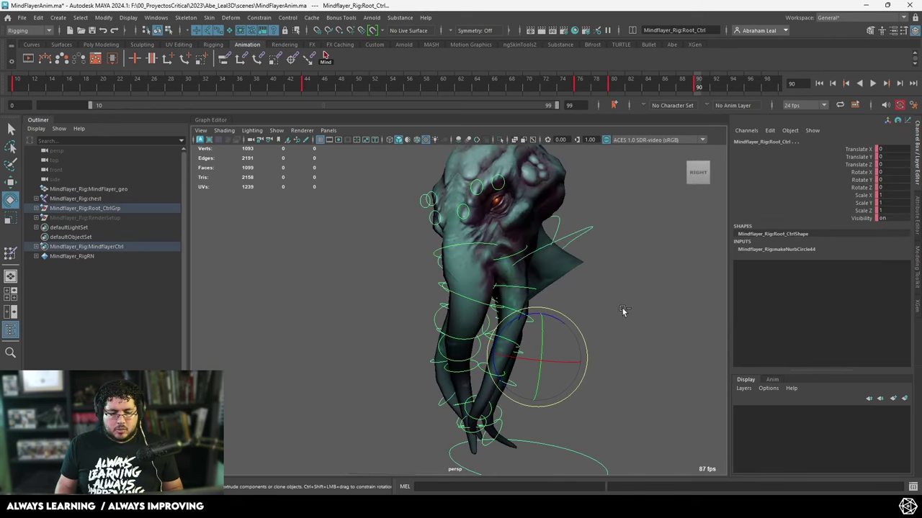
Remove the root, chest and eyebrow controls from the selection and set Rotate X, Y and Z of the remaining controls to 0 at frame 90.
{"action": "left_click_drag", "start_coordinate": [625, 327], "coordinate": [577, 455], "text": "ctrl"}
{"action": "left_click_drag", "start_coordinate": [597, 203], "coordinate": [547, 265], "text": "ctrl"}
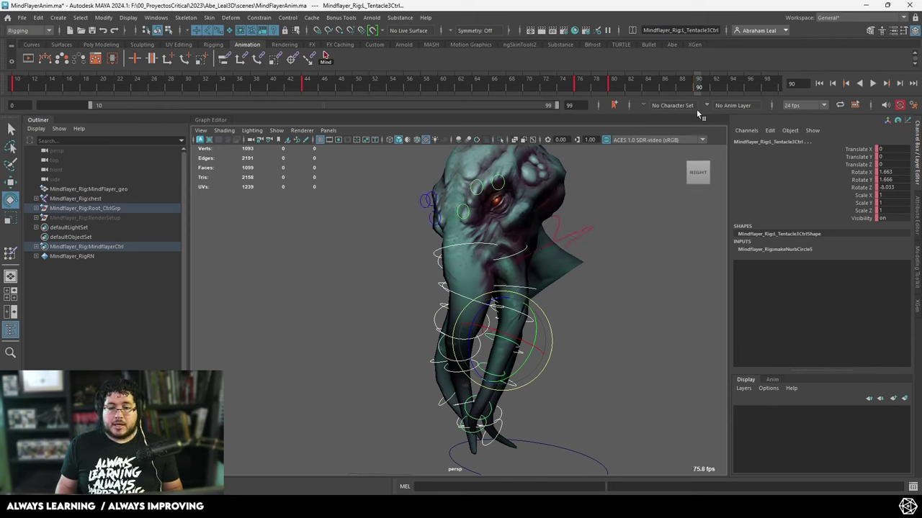
{"action": "left_click_drag", "start_coordinate": [890, 171], "coordinate": [890, 182]}
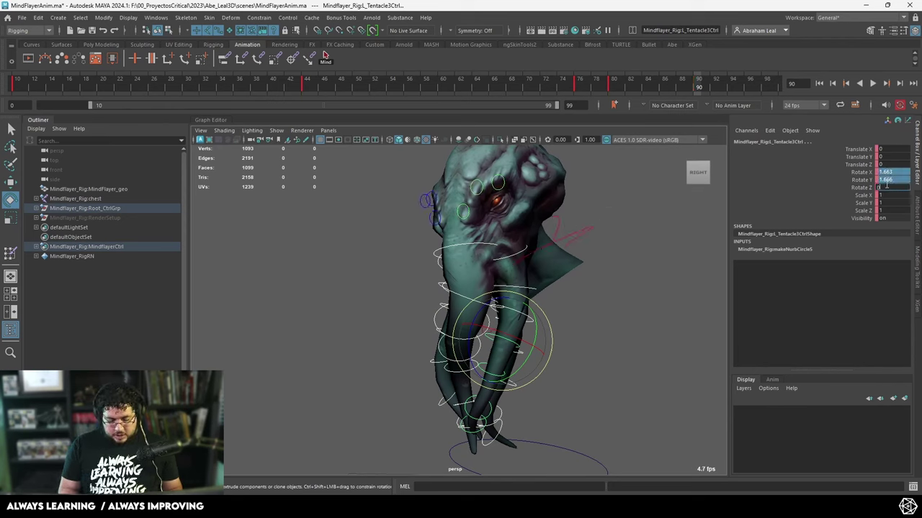
{"action": "key", "text": "Return"}
Scrub and play the whole animation from frame 10 to review the head turn and the final neutral pose.
{"action": "key", "text": "alt+v"}
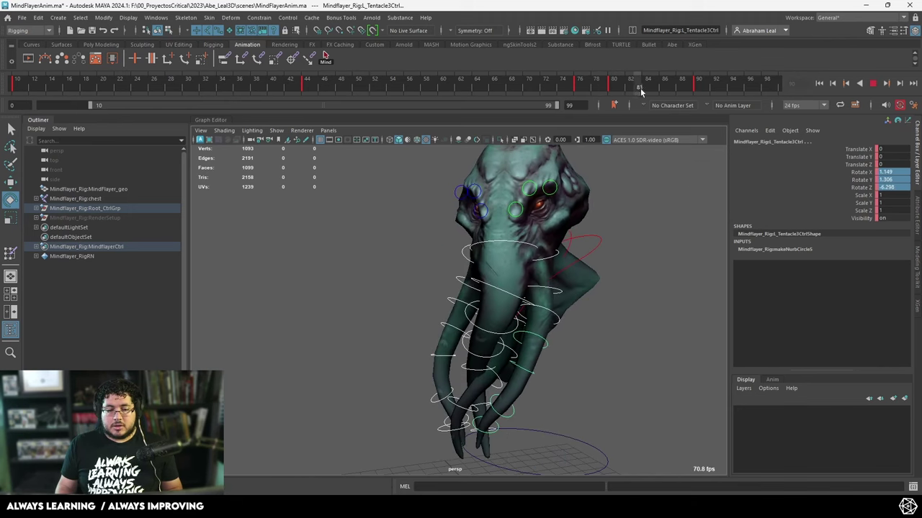
{"action": "key", "text": "alt+v"}
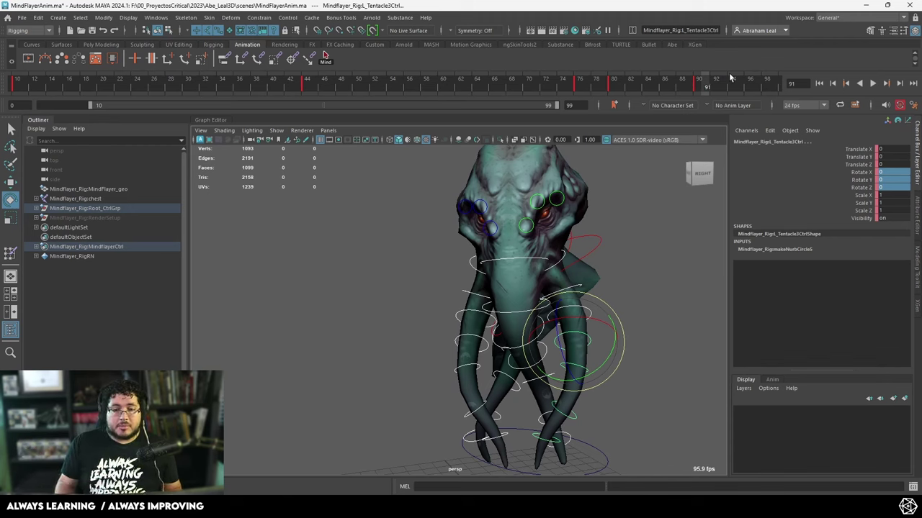
{"action": "key", "text": "alt+v"}
{"action": "key", "text": "alt+v"}
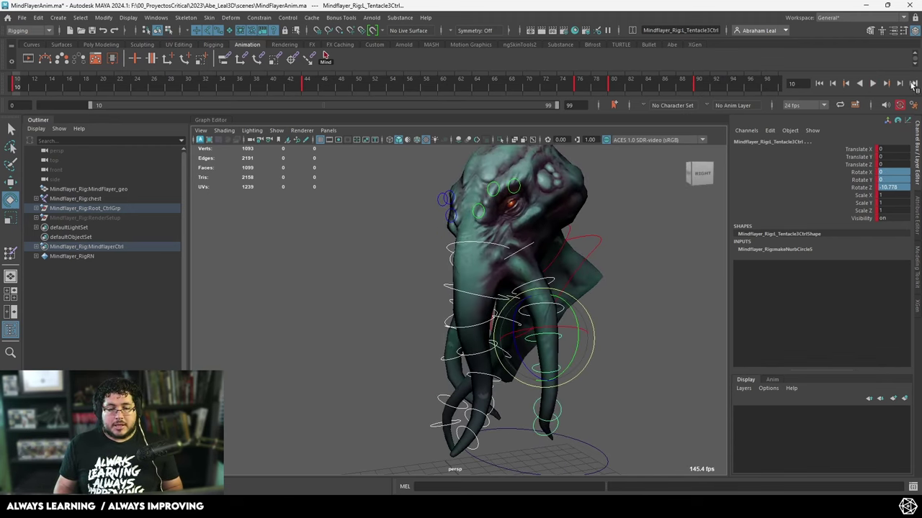
{"action": "left_click", "coordinate": [874, 84]}
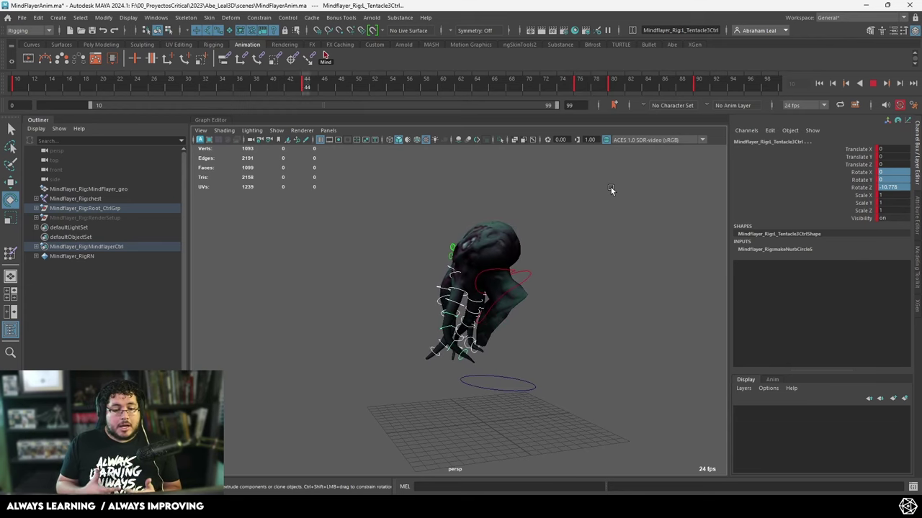
{"action": "left_click", "coordinate": [871, 84]}
{"action": "left_click_drag", "start_coordinate": [439, 89], "coordinate": [27, 95]}
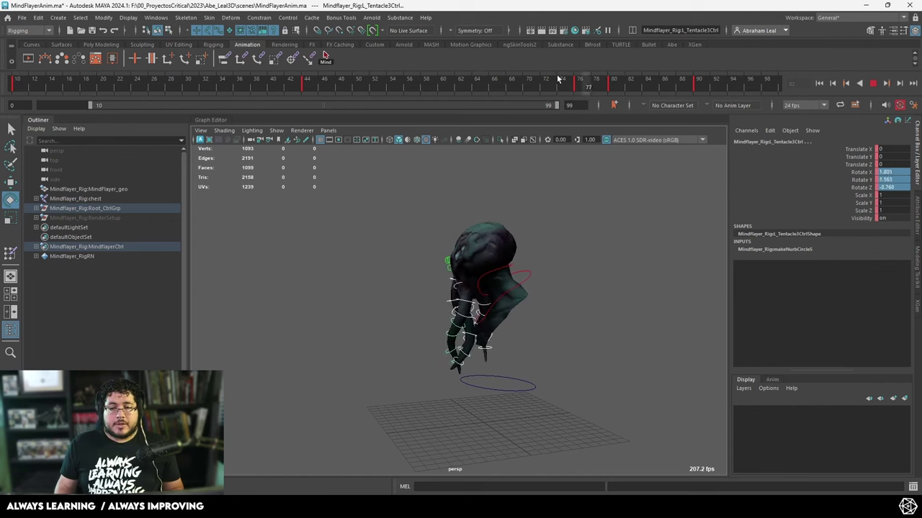
{"action": "key", "text": "Escape"}
Show all the rig controls' curves in the Graph Editor, apply spline tangents to all their keys, and collapse the editor.
{"action": "left_click", "coordinate": [208, 119]}
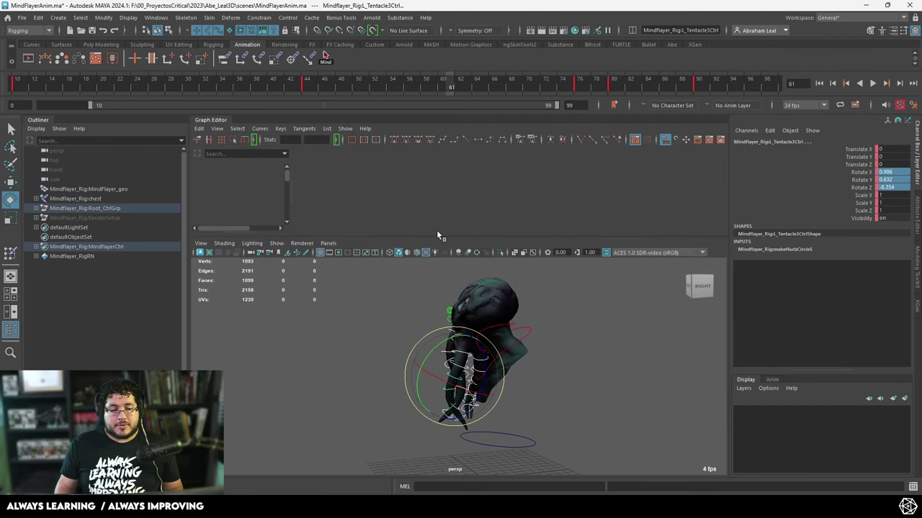
{"action": "left_click_drag", "start_coordinate": [597, 287], "coordinate": [596, 316]}
{"action": "left_click", "coordinate": [328, 57]}
{"action": "key", "text": "f"}
{"action": "scroll", "coordinate": [630, 190], "scroll_direction": "down", "scroll_amount": 3}
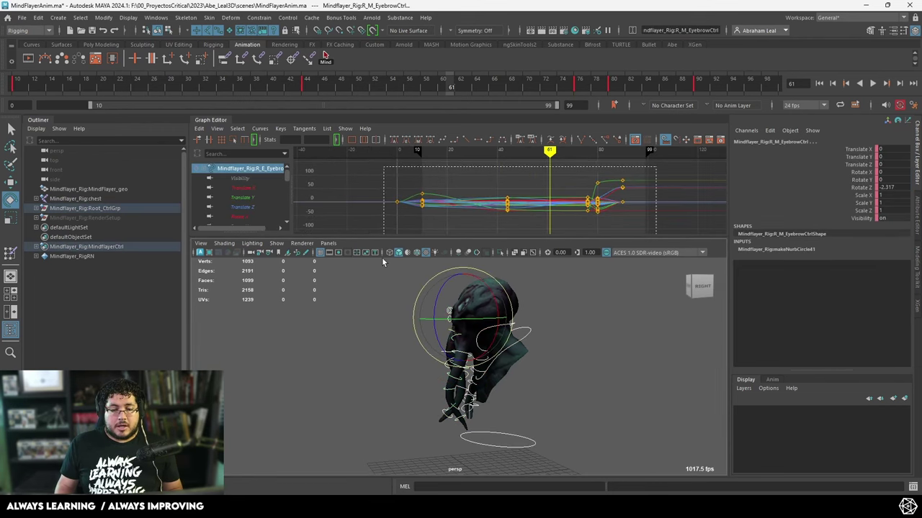
{"action": "left_click_drag", "start_coordinate": [383, 260], "coordinate": [381, 258]}
{"action": "left_click", "coordinate": [398, 171]}
{"action": "left_click_drag", "start_coordinate": [660, 223], "coordinate": [659, 223]}
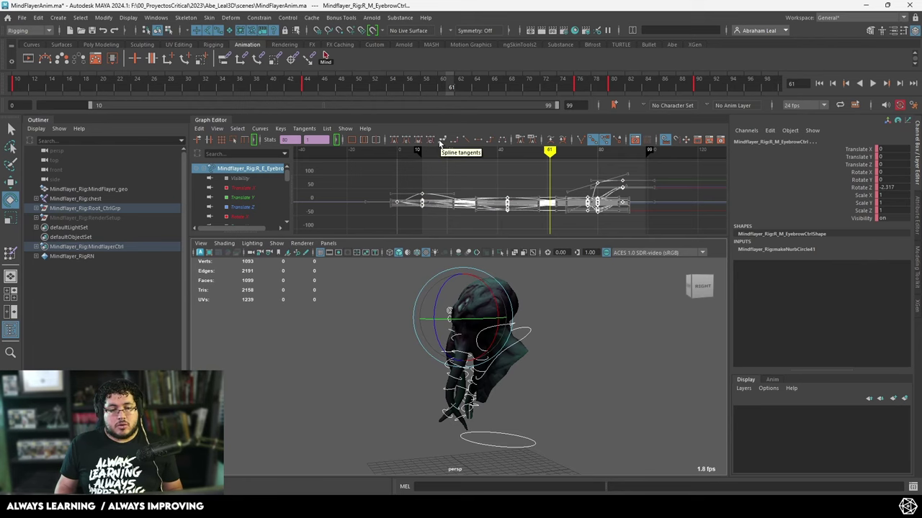
{"action": "left_click", "coordinate": [442, 140]}
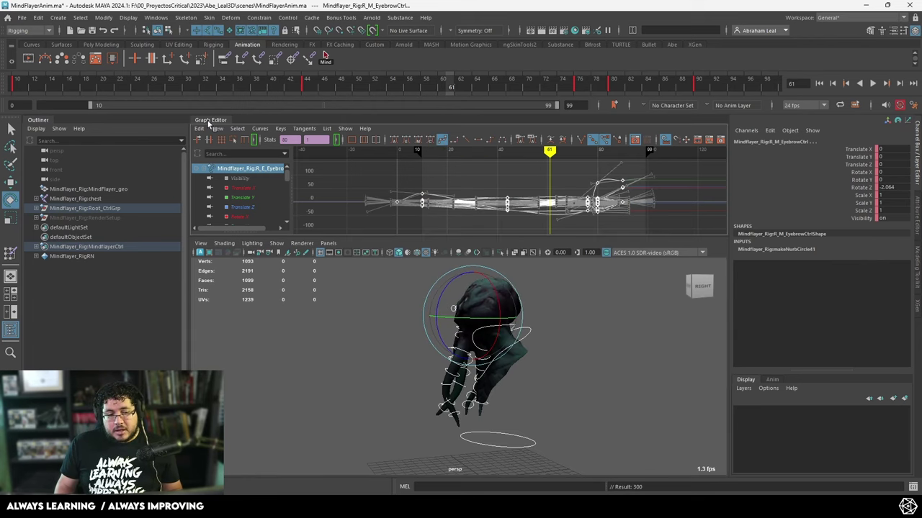
{"action": "double_click", "coordinate": [209, 120]}
Clear the selection, play the animation from frame 10 and scrub back to frame 36 to judge the smoothed motion.
{"action": "scroll", "coordinate": [330, 241], "scroll_direction": "up", "scroll_amount": 2}
{"action": "left_click", "coordinate": [328, 243]}
{"action": "left_click_drag", "start_coordinate": [328, 243], "coordinate": [436, 271], "text": "alt"}
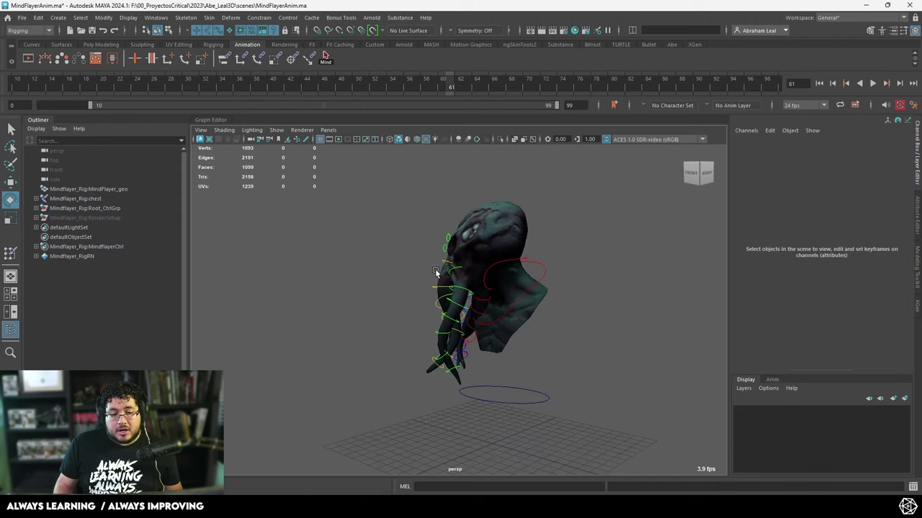
{"action": "left_click", "coordinate": [818, 82]}
{"action": "left_click", "coordinate": [874, 84]}
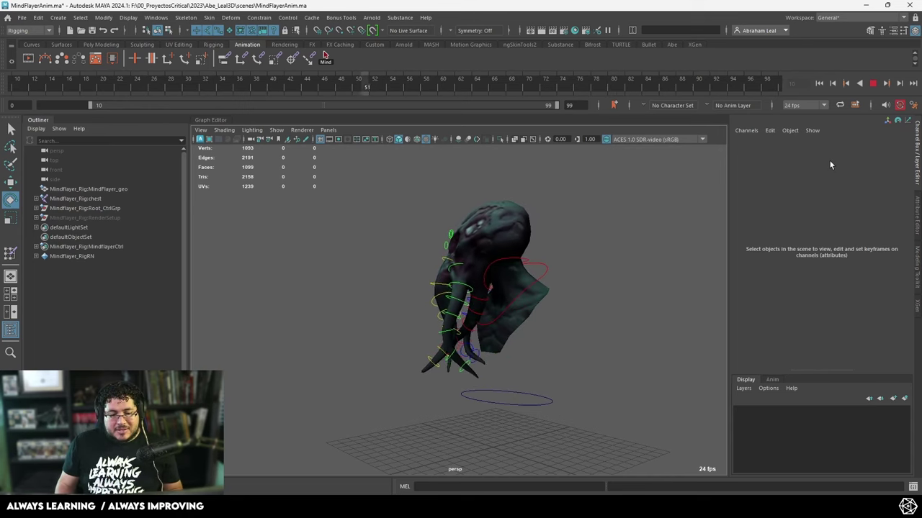
{"action": "left_click", "coordinate": [874, 85]}
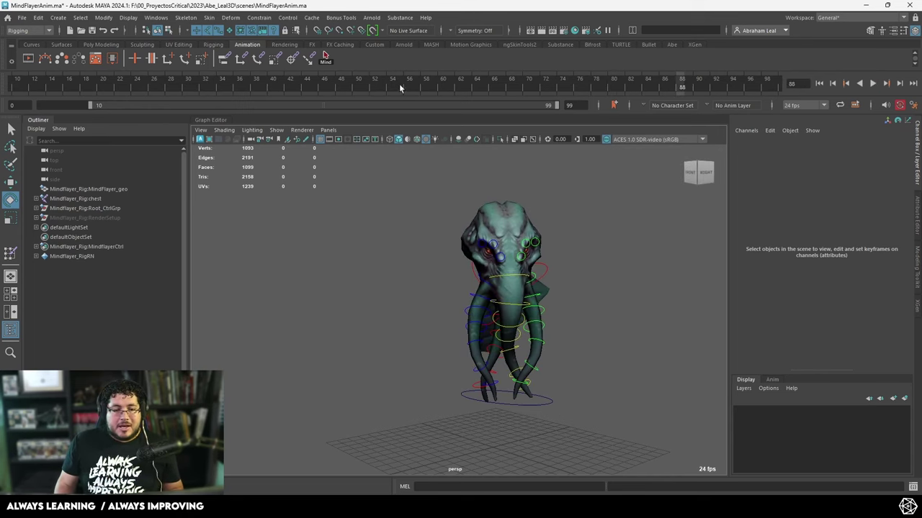
{"action": "left_click_drag", "start_coordinate": [396, 89], "coordinate": [238, 89]}
Select all the rig controls, examine the pose at frame 44 and scrub through the frames after it.
{"action": "left_click", "coordinate": [326, 57]}
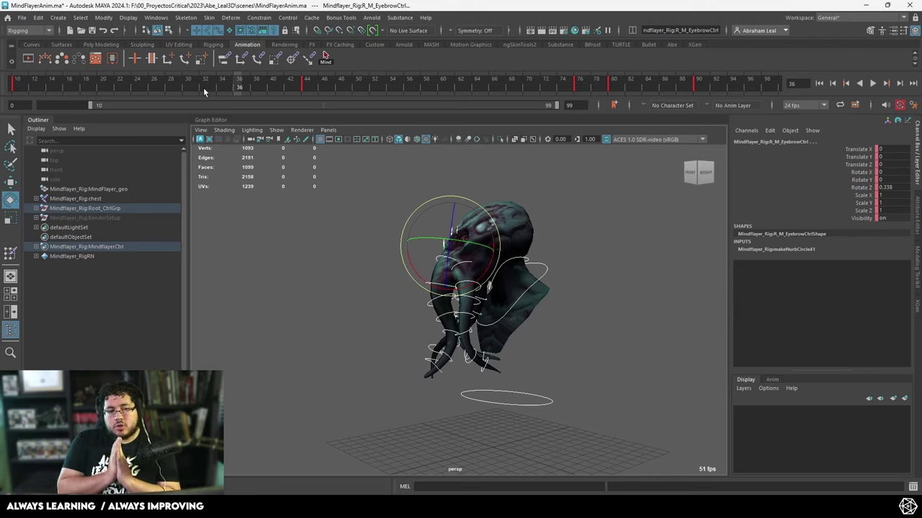
{"action": "left_click", "coordinate": [306, 81]}
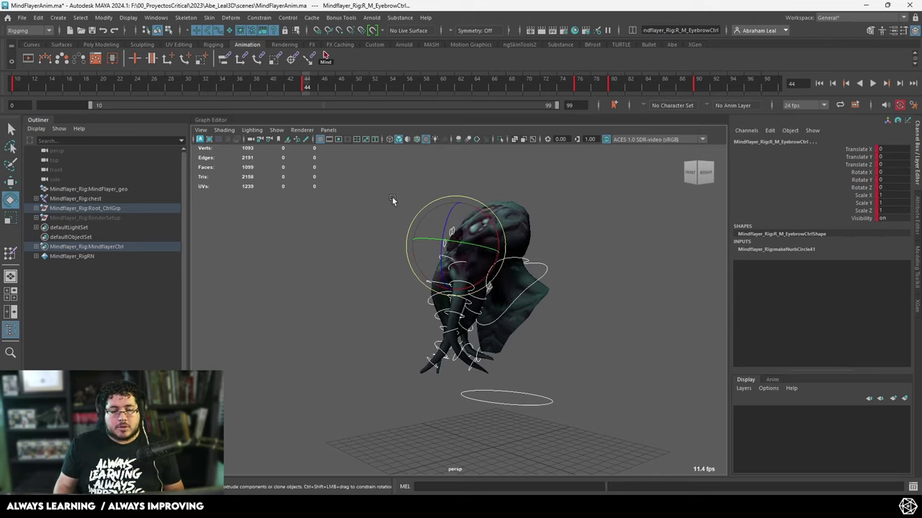
{"action": "mouse_move", "coordinate": [496, 364]}
{"action": "left_mouse_down", "text": "alt"}
{"action": "mouse_move", "coordinate": [512, 370]}
{"action": "mouse_move", "coordinate": [482, 371]}
{"action": "left_mouse_up", "text": "alt"}
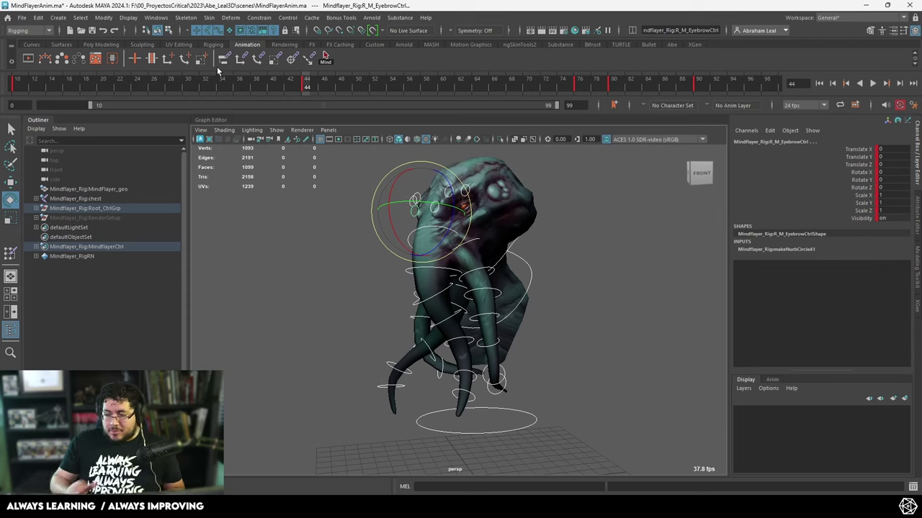
{"action": "key", "text": "alt+v"}
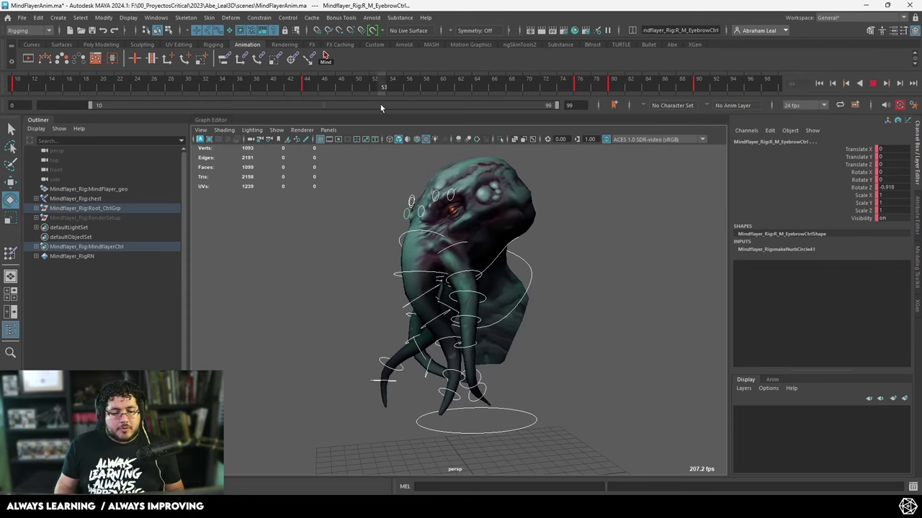
{"action": "mouse_move", "coordinate": [618, 130]}
{"action": "left_mouse_down"}
{"action": "mouse_move", "coordinate": [665, 125]}
{"action": "mouse_move", "coordinate": [473, 123]}
{"action": "mouse_move", "coordinate": [619, 118]}
{"action": "left_mouse_up"}
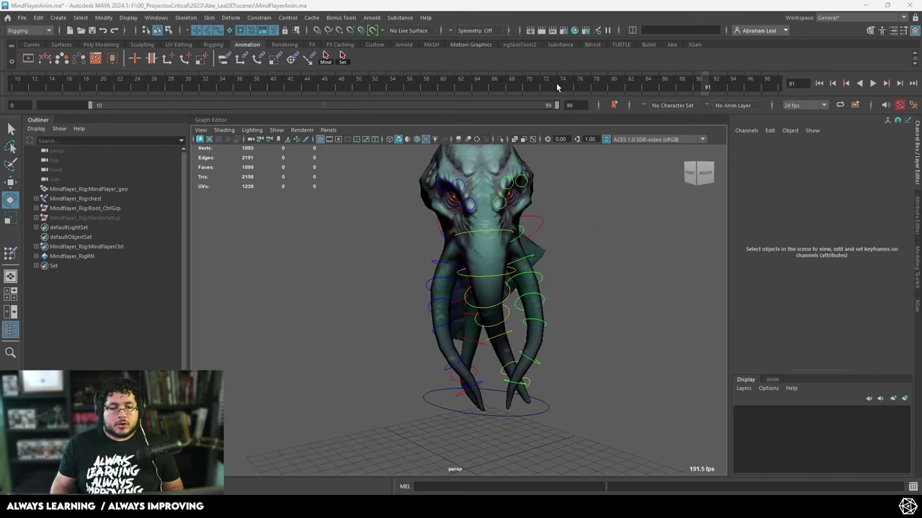
Select the controls stored in Set, inspect frame 44, clear the selection and hide the control curves in the viewport.
{"action": "left_click", "coordinate": [343, 59]}
{"action": "key", "text": "alt+v"}
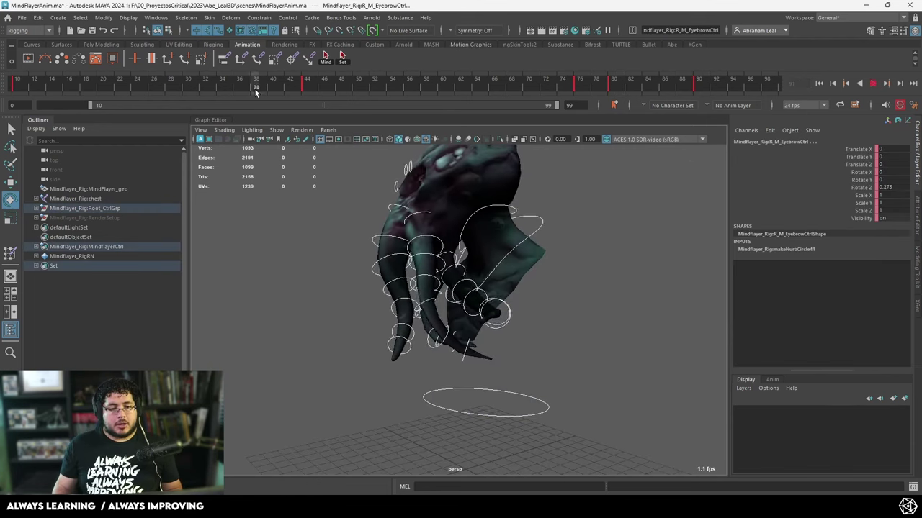
{"action": "left_click", "coordinate": [307, 87]}
{"action": "left_click_drag", "start_coordinate": [346, 189], "coordinate": [370, 198], "text": "alt"}
{"action": "right_click_drag", "start_coordinate": [370, 197], "coordinate": [282, 239], "text": "alt"}
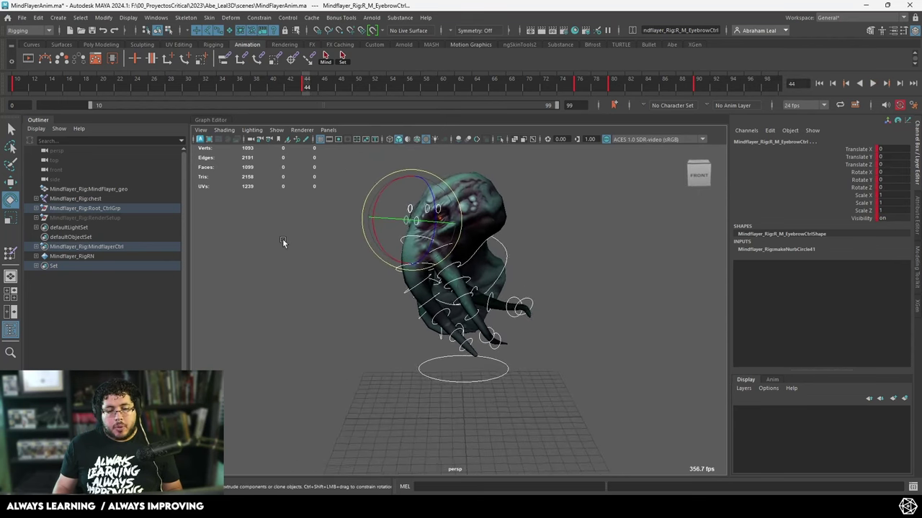
{"action": "left_click_drag", "start_coordinate": [282, 238], "coordinate": [346, 230], "text": "alt"}
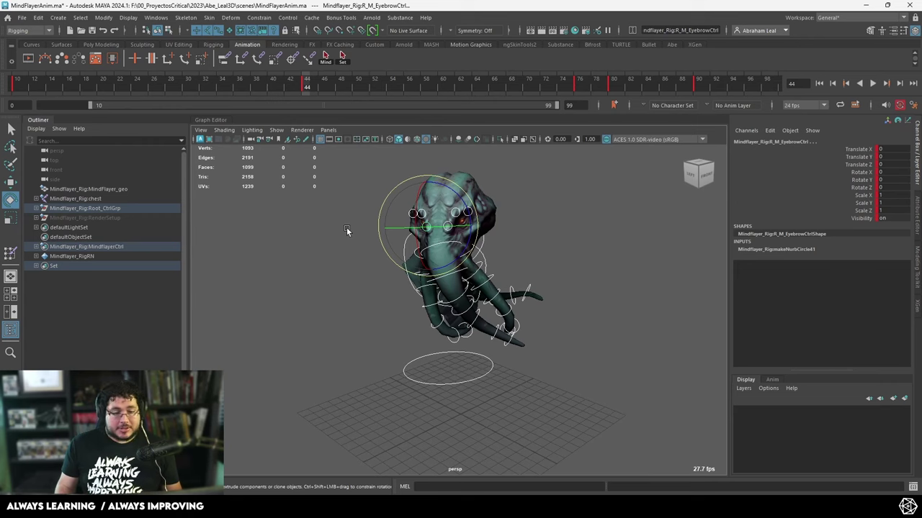
{"action": "key", "text": "alt+1"}
{"action": "left_click", "coordinate": [563, 257]}
{"action": "left_click_drag", "start_coordinate": [567, 252], "coordinate": [551, 268], "text": "alt"}
{"action": "right_click_drag", "start_coordinate": [551, 267], "coordinate": [589, 294], "text": "alt"}
{"action": "left_click_drag", "start_coordinate": [589, 293], "coordinate": [547, 312], "text": "alt"}
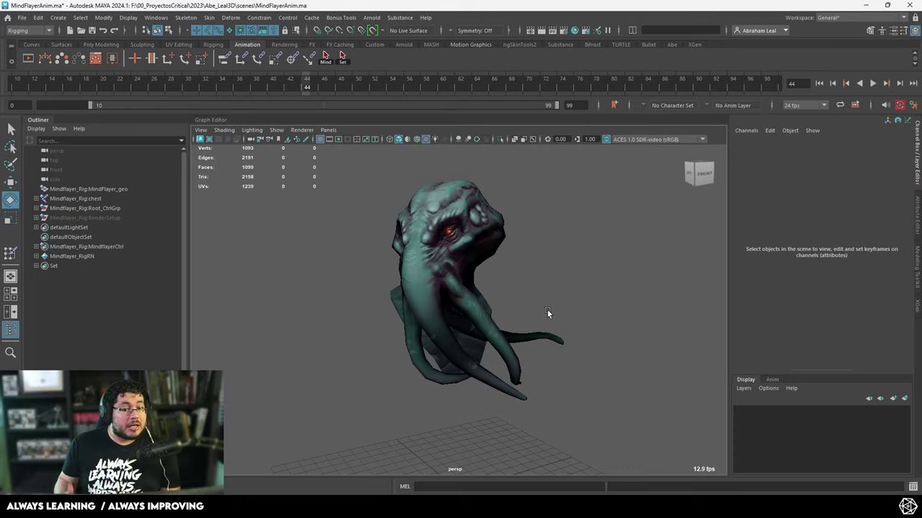
Scrub the animation from frame 10 through frames 38 and 81, examining the tentacles' overlap from several angles.
{"action": "left_click_drag", "start_coordinate": [18, 84], "coordinate": [2, 96]}
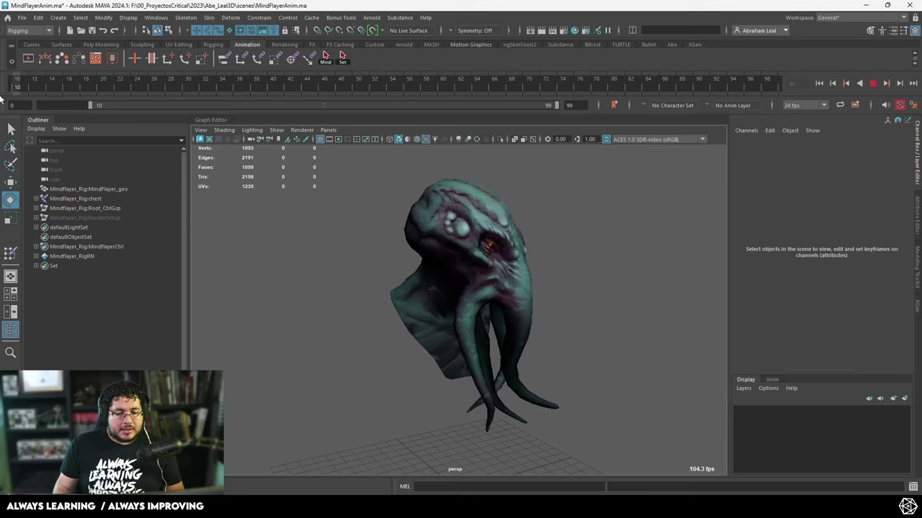
{"action": "left_click_drag", "start_coordinate": [580, 314], "coordinate": [381, 238], "text": "alt"}
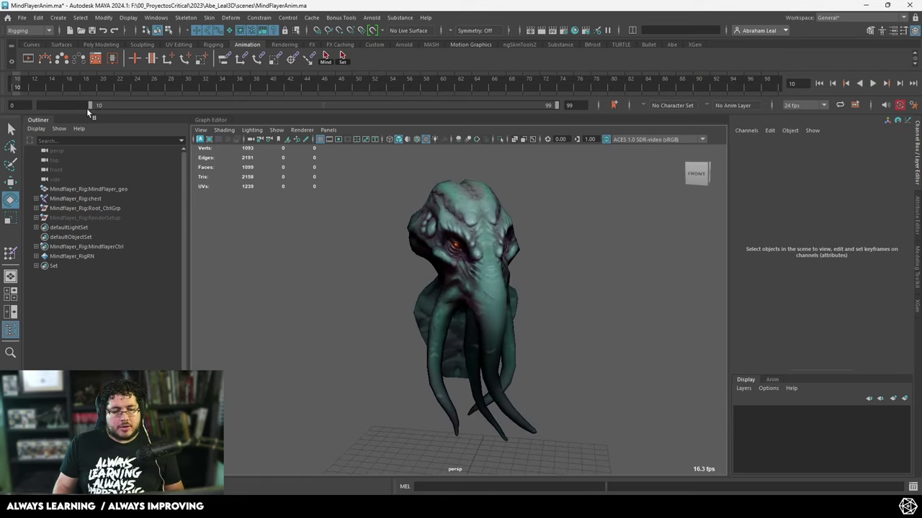
{"action": "key", "text": "alt+v"}
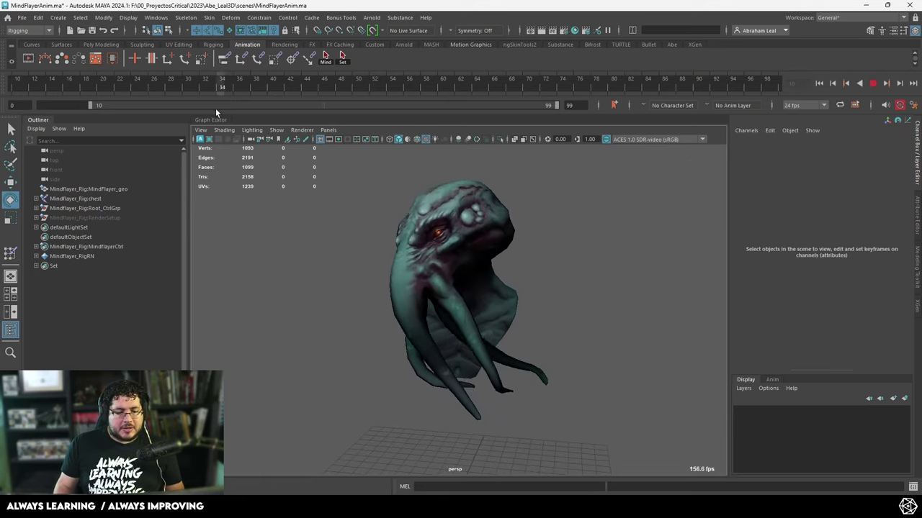
{"action": "key", "text": "alt+v"}
{"action": "left_click_drag", "start_coordinate": [296, 196], "coordinate": [350, 194], "text": "alt"}
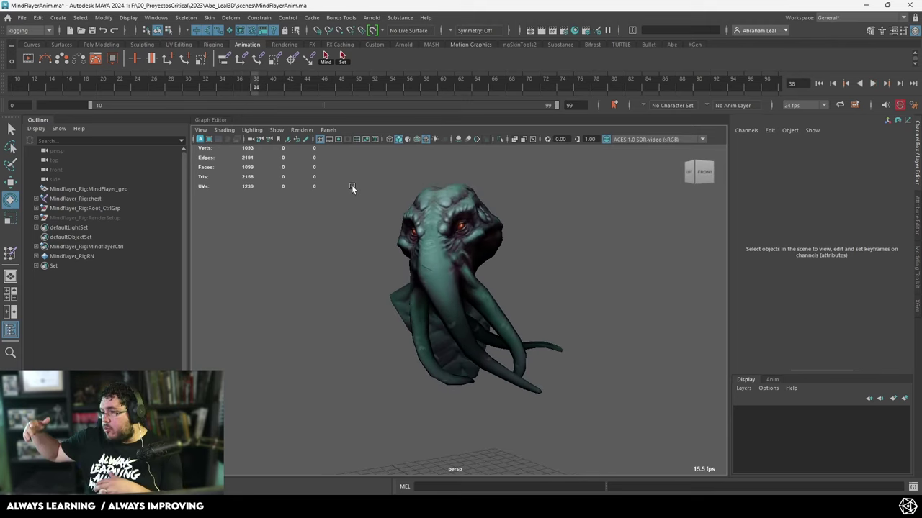
{"action": "left_click_drag", "start_coordinate": [265, 87], "coordinate": [537, 121]}
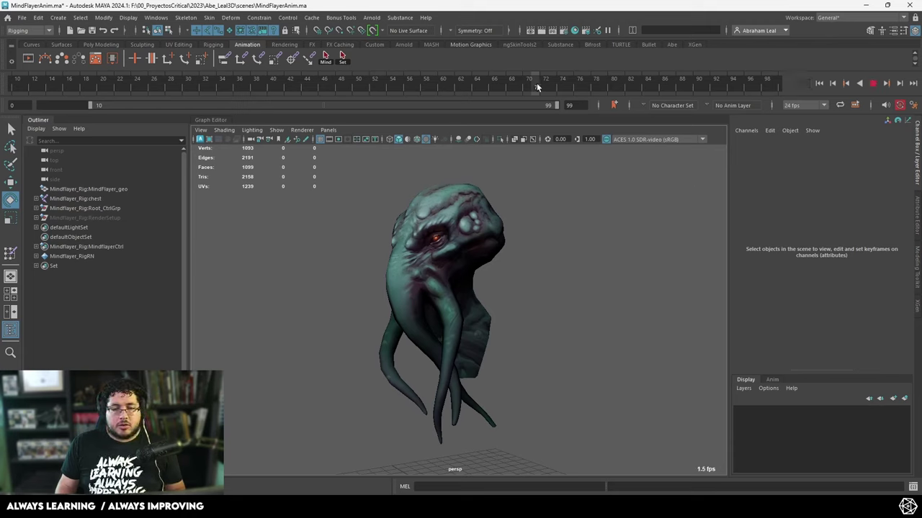
{"action": "key", "text": "alt+v"}
{"action": "left_click_drag", "start_coordinate": [617, 94], "coordinate": [615, 96]}
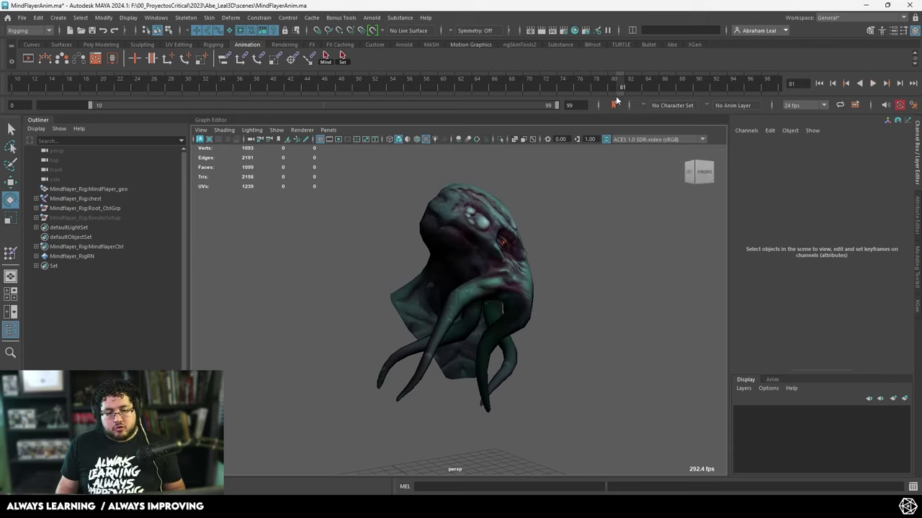
{"action": "left_click_drag", "start_coordinate": [576, 266], "coordinate": [489, 284], "text": "alt"}
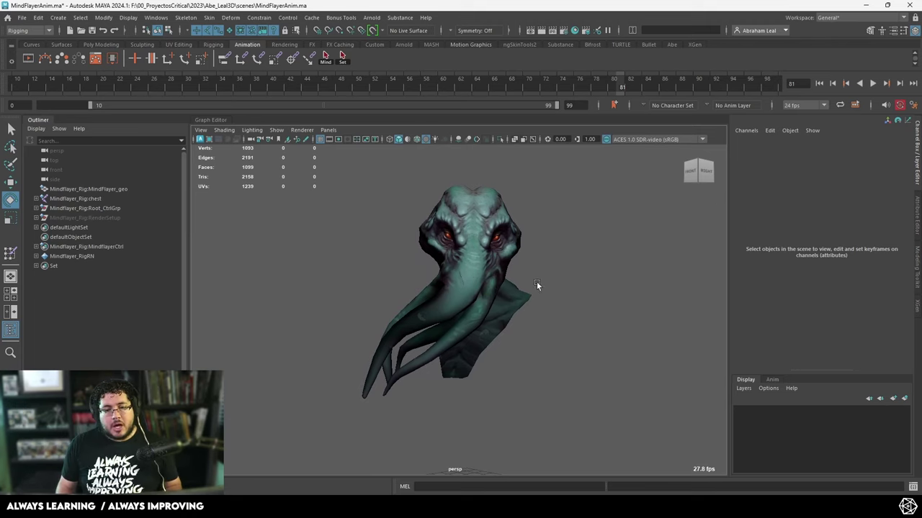
{"action": "key", "text": "alt+v"}
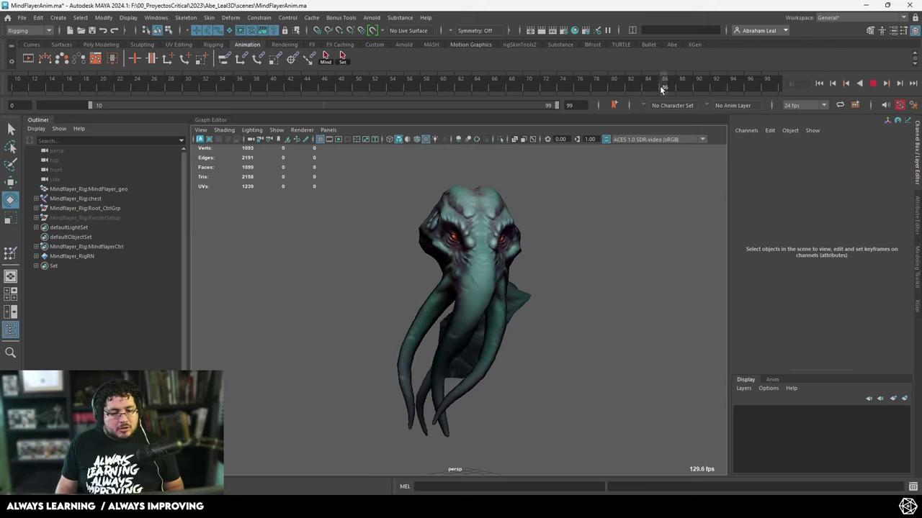
Play and scrub the animation between frames 56 and 94, examining the head turn and the tentacles with the control curves shown.
{"action": "key", "text": "alt+v"}
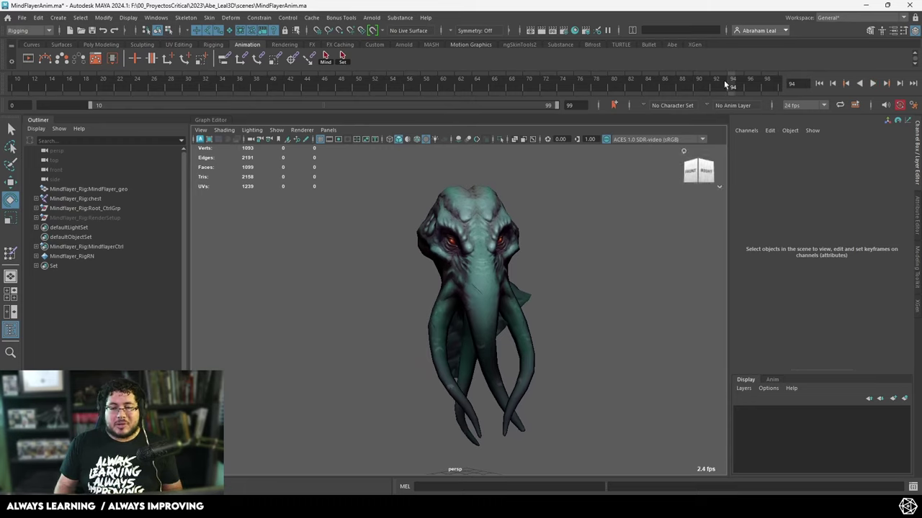
{"action": "left_click", "coordinate": [328, 59]}
{"action": "key", "text": "alt+v"}
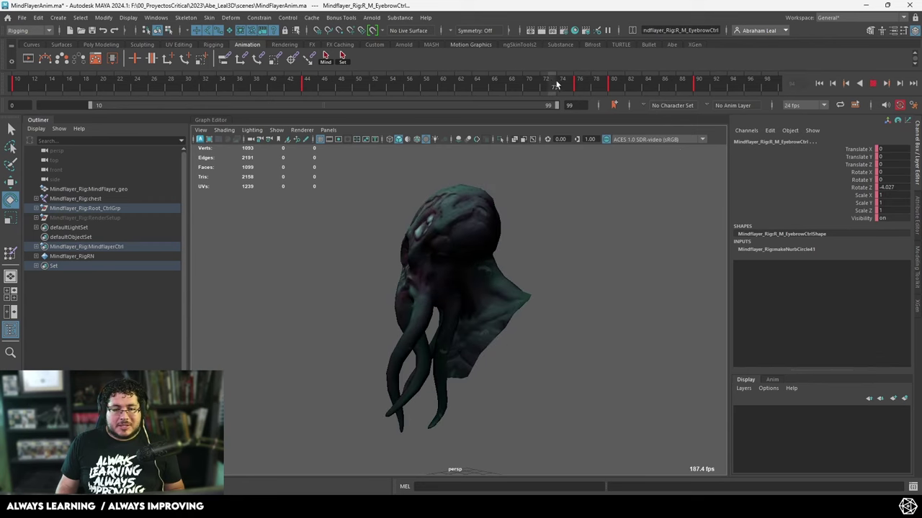
{"action": "left_click", "coordinate": [579, 85]}
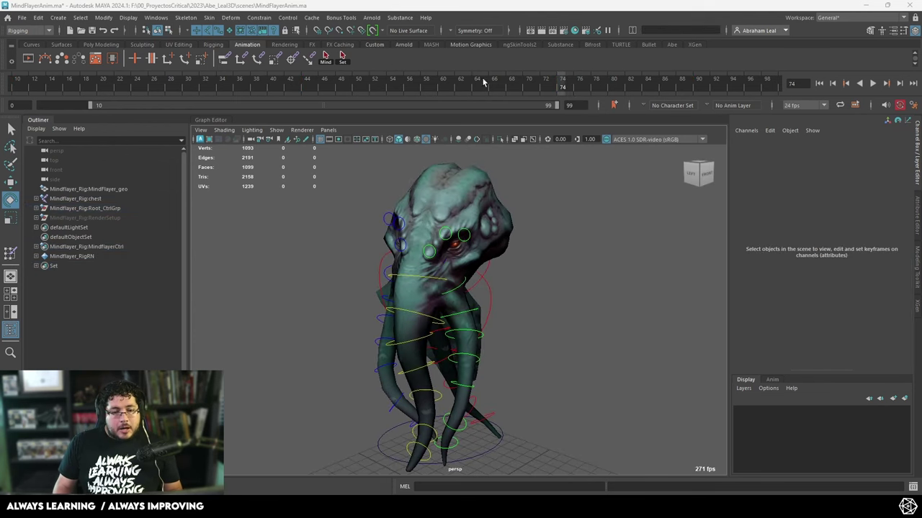
{"action": "key", "text": "alt+v"}
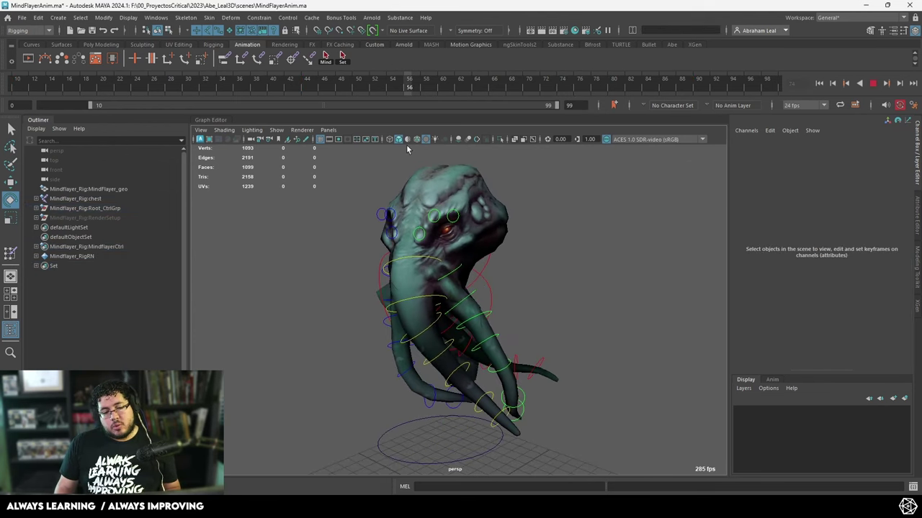
{"action": "key", "text": "alt+v"}
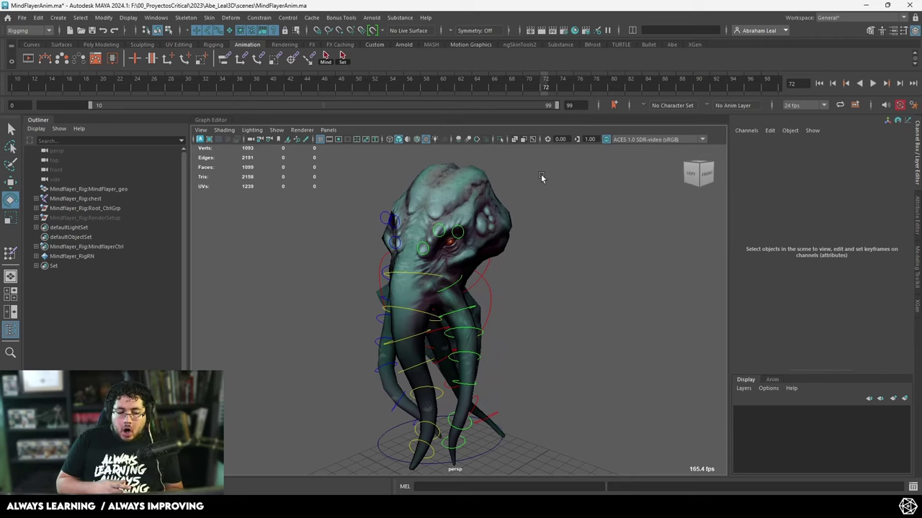
Select the controls stored in Set and move the time to frame 60, facing the creature's head.
{"action": "left_click", "coordinate": [342, 61]}
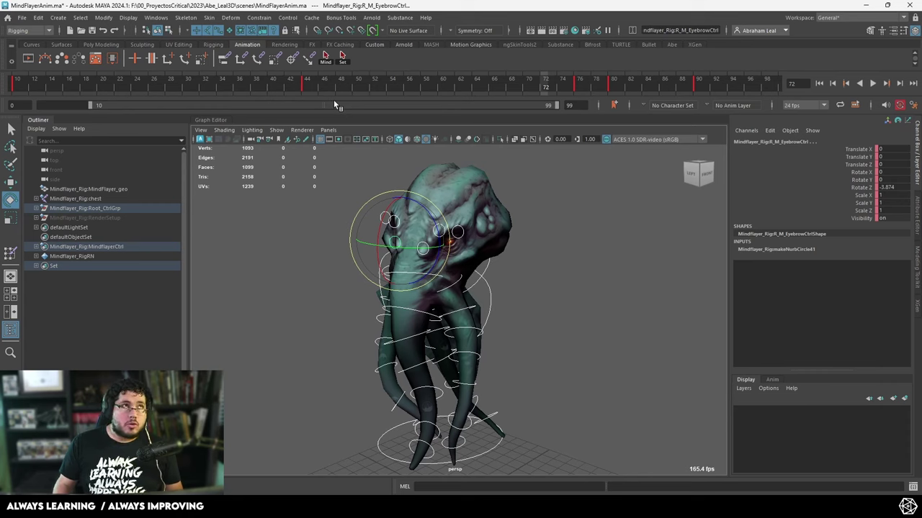
{"action": "key", "text": "alt+v"}
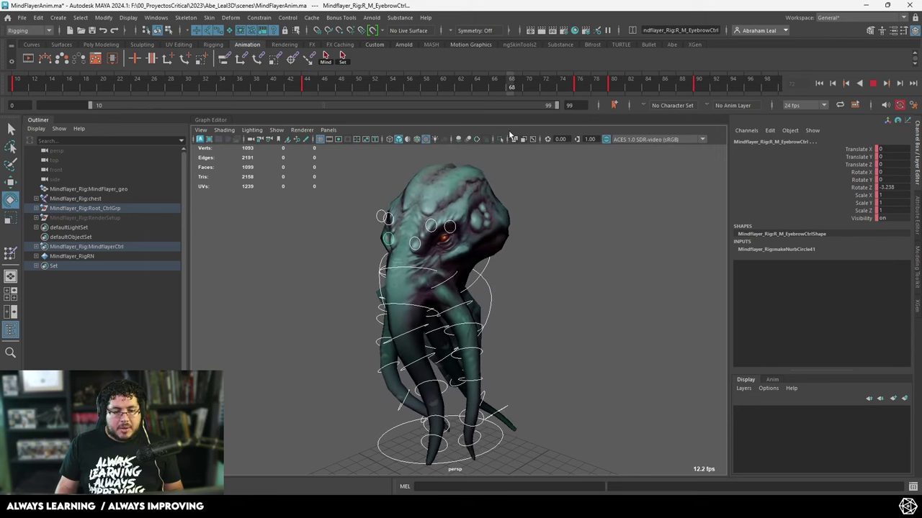
{"action": "left_click_drag", "start_coordinate": [606, 136], "coordinate": [305, 95]}
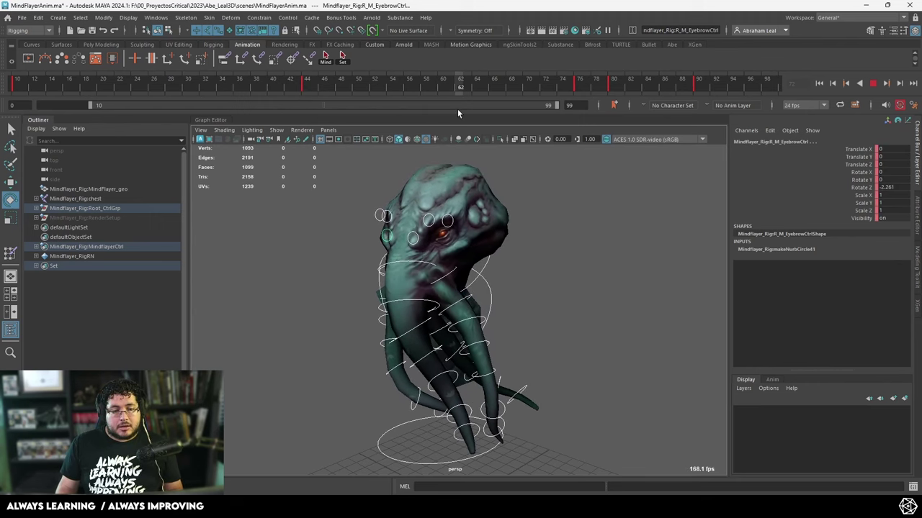
{"action": "left_click_drag", "start_coordinate": [457, 109], "coordinate": [436, 109]}
{"action": "left_click_drag", "start_coordinate": [450, 278], "coordinate": [501, 249], "text": "alt"}
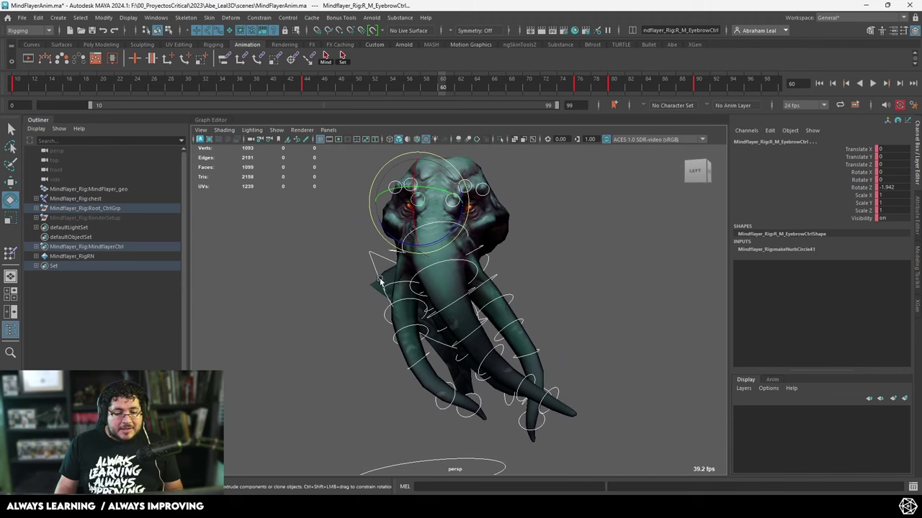
{"action": "left_click", "coordinate": [394, 250]}
{"action": "left_click", "coordinate": [405, 292]}
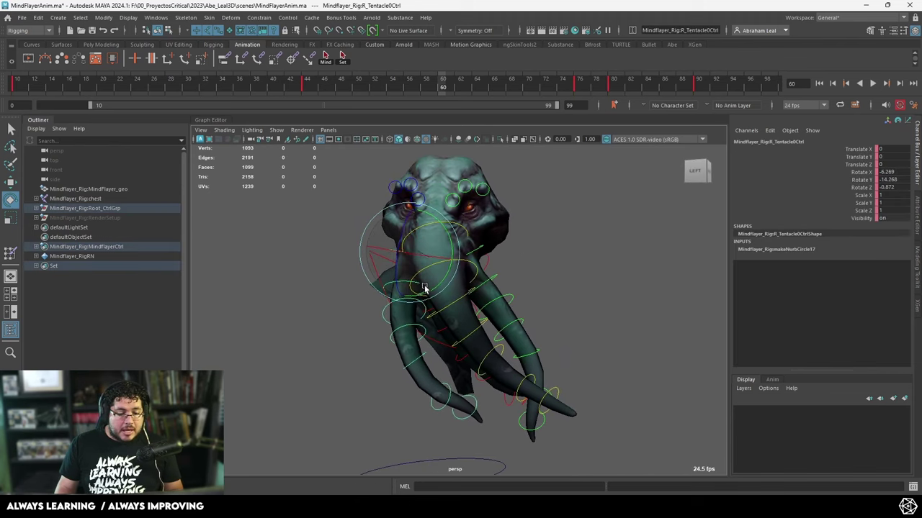
{"action": "key", "text": "q"}
{"action": "key", "text": "ctrl+z"}
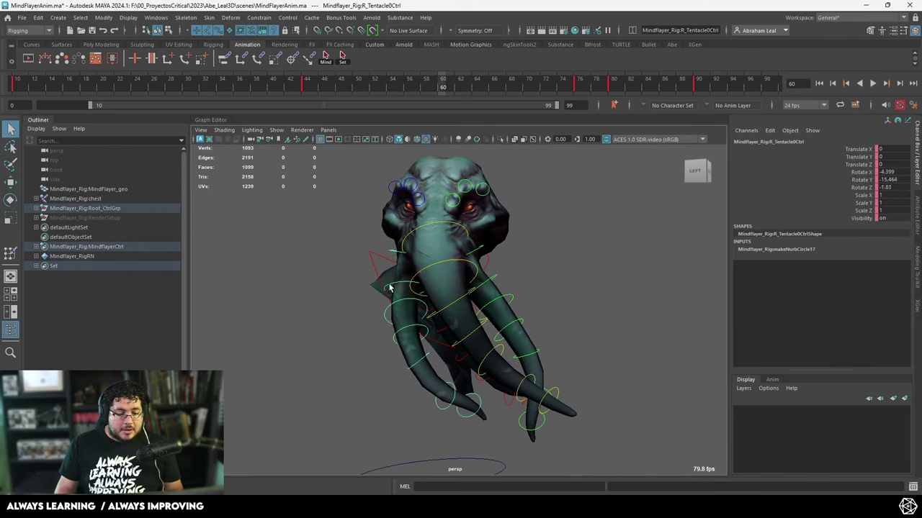
Select the right tentacle's controls and rotate them together at frame 60 so it swings toward the creature's right.
{"action": "left_click", "coordinate": [396, 255]}
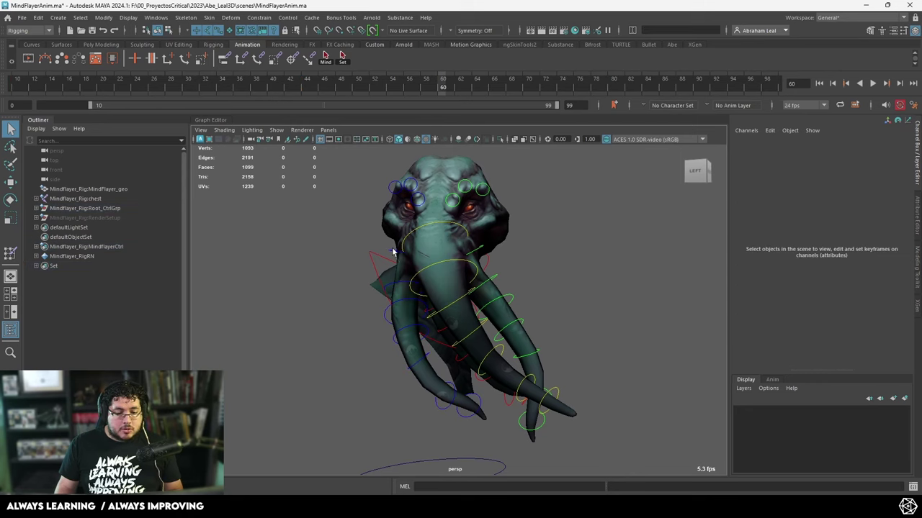
{"action": "left_click", "coordinate": [390, 288]}
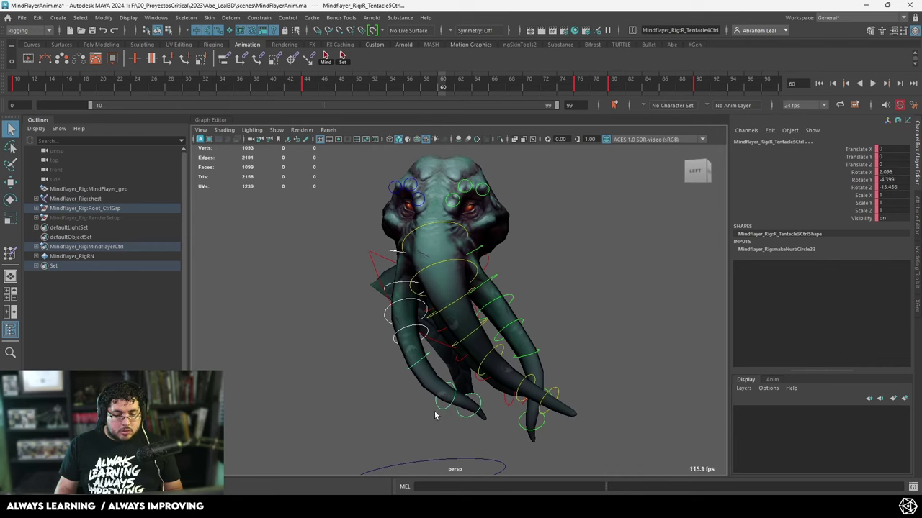
{"action": "left_click", "coordinate": [461, 415], "text": "shift"}
{"action": "key", "text": "e"}
{"action": "left_click_drag", "start_coordinate": [464, 415], "coordinate": [497, 349]}
{"action": "key", "text": "ctrl+z"}
Select the front centre tentacle's controls and rotate them at frame 60 so it swings toward the creature's right.
{"action": "left_click", "coordinate": [408, 243]}
{"action": "key", "text": "q"}
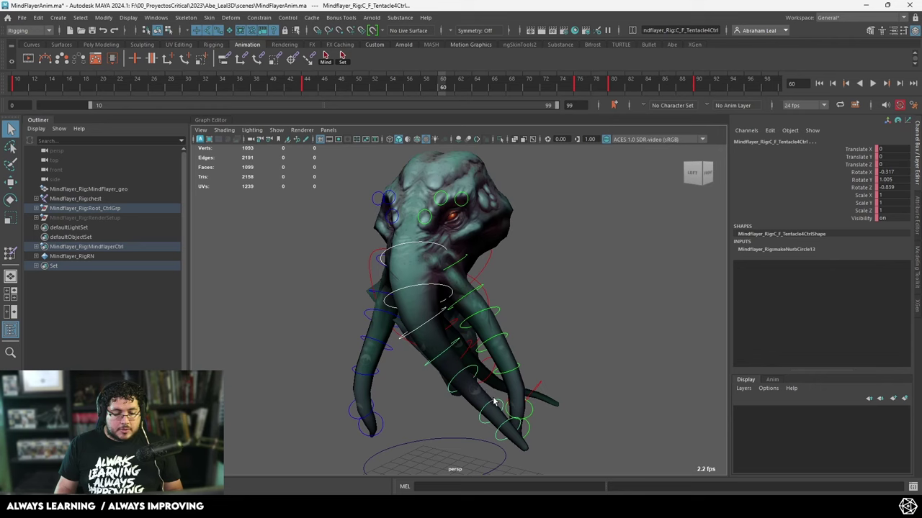
{"action": "key", "text": "e"}
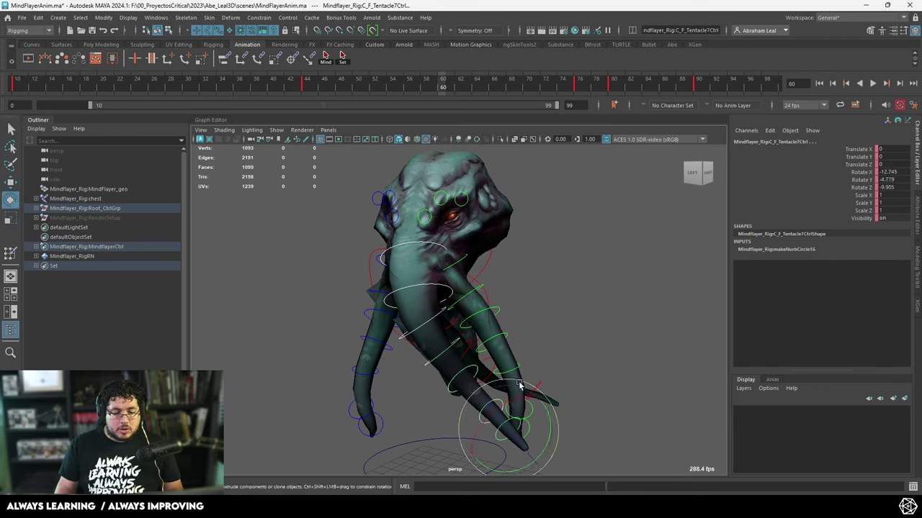
{"action": "left_click_drag", "start_coordinate": [543, 413], "coordinate": [538, 418]}
{"action": "left_click_drag", "start_coordinate": [522, 307], "coordinate": [461, 284], "text": "alt"}
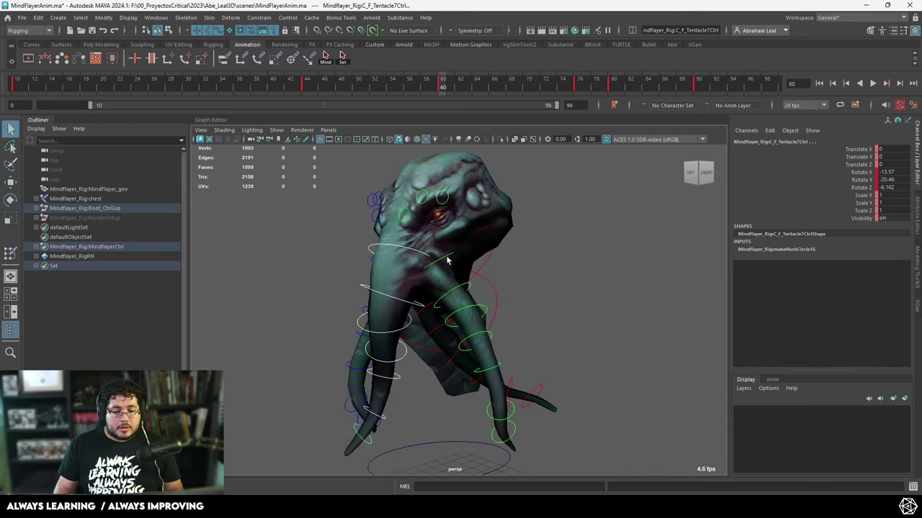
Select the left tentacle's controls and rotate them at frame 60 so it curls inward across the front.
{"action": "key", "text": "q"}
{"action": "left_click", "coordinate": [455, 283]}
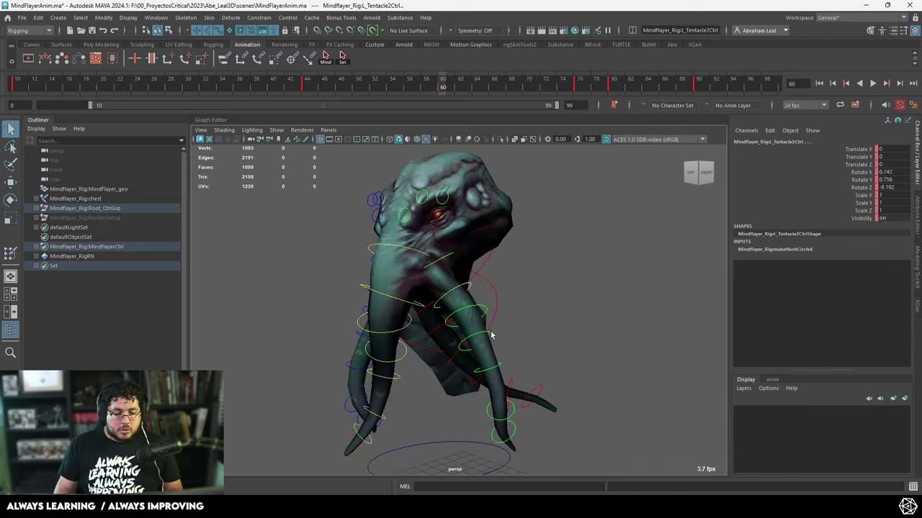
{"action": "left_click", "coordinate": [513, 429]}
{"action": "key", "text": "e"}
{"action": "left_click_drag", "start_coordinate": [535, 397], "coordinate": [477, 407]}
Select the back centre tentacle's controls and rotate them at frame 60, adjusting its curl from several angles.
{"action": "left_click_drag", "start_coordinate": [594, 350], "coordinate": [483, 354], "text": "alt"}
{"action": "left_click", "coordinate": [545, 334]}
{"action": "key", "text": "q"}
{"action": "left_click", "coordinate": [448, 306]}
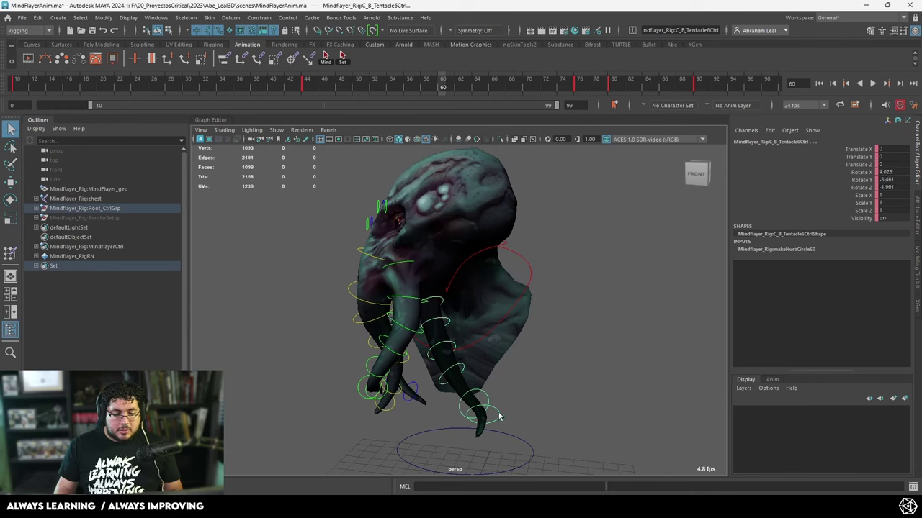
{"action": "key", "text": "e"}
{"action": "mouse_move", "coordinate": [536, 371]}
{"action": "left_mouse_down", "text": "alt"}
{"action": "mouse_move", "coordinate": [589, 354]}
{"action": "mouse_move", "coordinate": [553, 373]}
{"action": "left_mouse_up", "text": "alt"}
{"action": "left_click_drag", "start_coordinate": [541, 377], "coordinate": [529, 403]}
{"action": "left_click_drag", "start_coordinate": [527, 400], "coordinate": [441, 391], "text": "alt"}
{"action": "left_click_drag", "start_coordinate": [433, 422], "coordinate": [565, 313]}
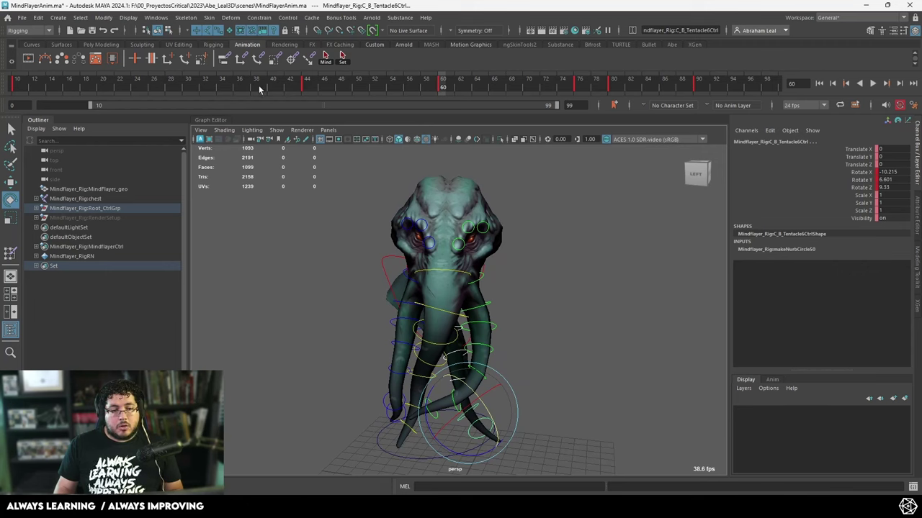
Scrub the animation through frames 76, 81 and 90, examining the tentacles' overlap around the new frame 60 pose.
{"action": "key", "text": "alt+v"}
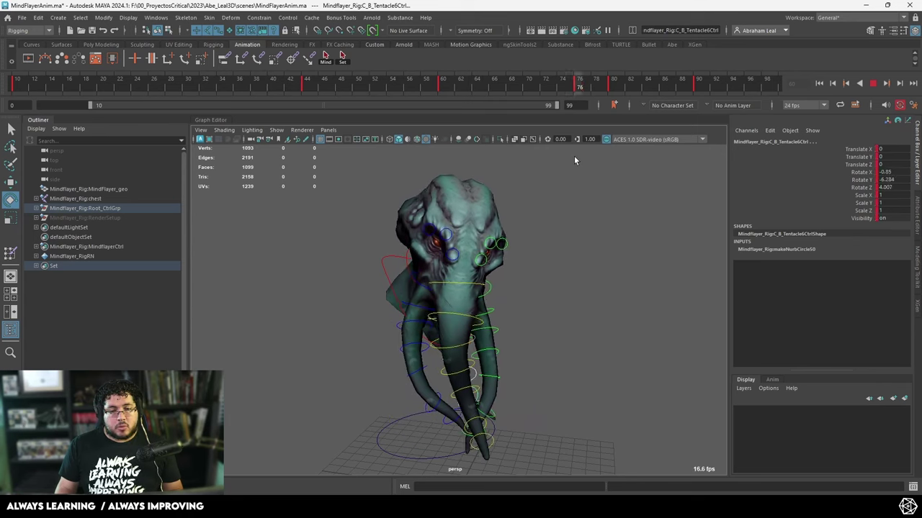
{"action": "left_click_drag", "start_coordinate": [575, 159], "coordinate": [622, 163]}
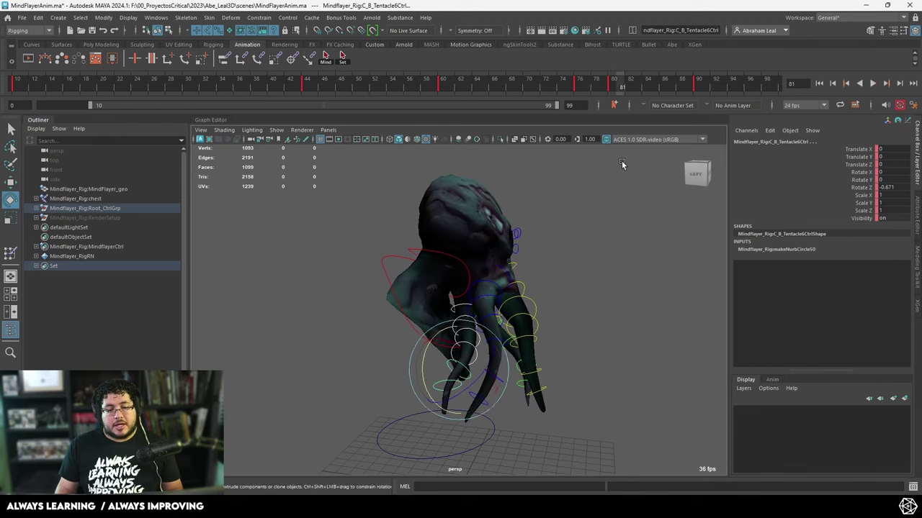
{"action": "key", "text": "alt+v"}
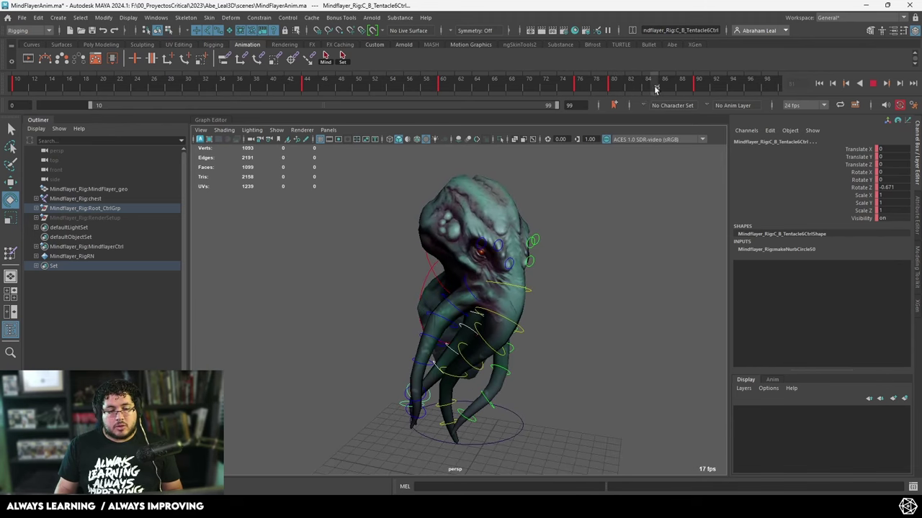
{"action": "key", "text": "Escape"}
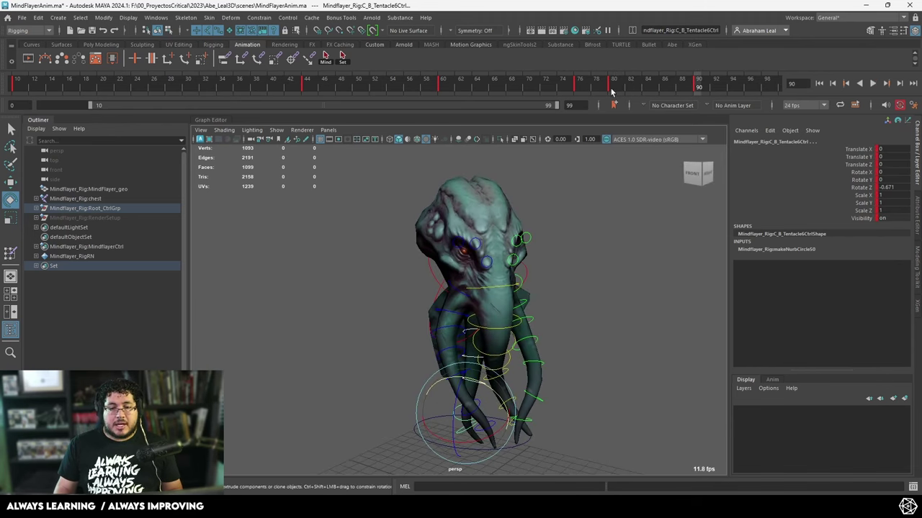
{"action": "key", "text": "alt+v"}
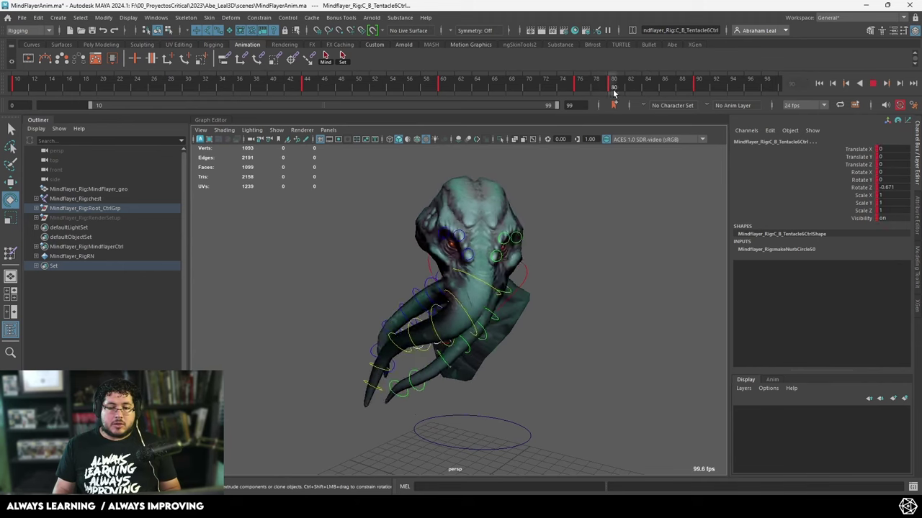
{"action": "left_click_drag", "start_coordinate": [613, 92], "coordinate": [697, 95]}
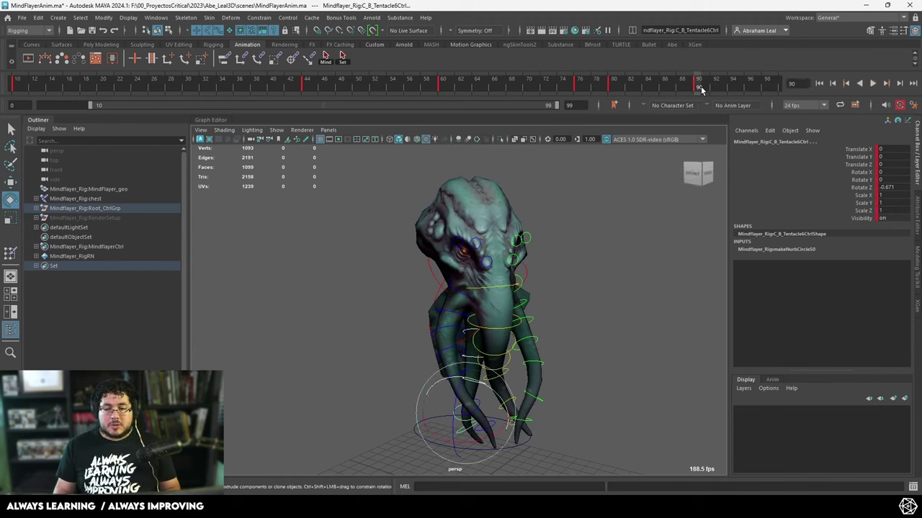
{"action": "left_click_drag", "start_coordinate": [560, 324], "coordinate": [567, 306], "text": "alt"}
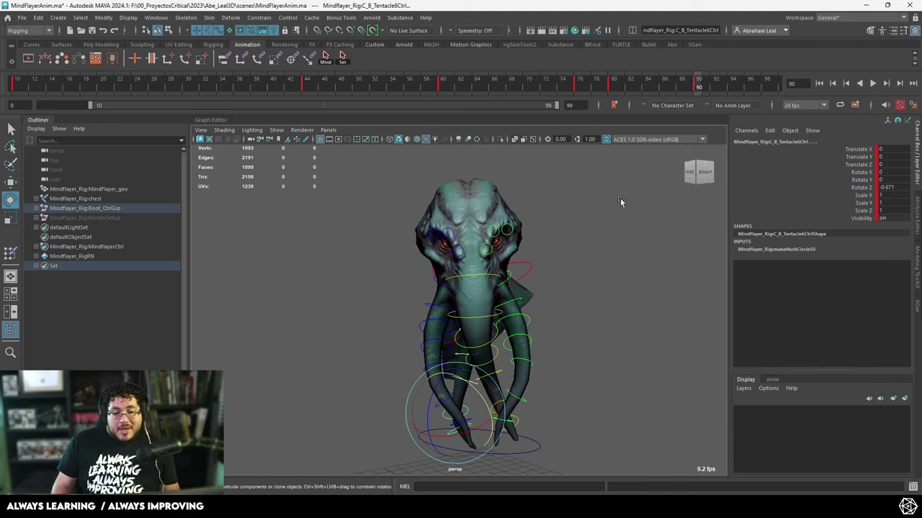
Select the controls stored in Set, key the frame 90 pose again at frame 98, and return to frame 90.
{"action": "left_click", "coordinate": [644, 206]}
{"action": "left_click", "coordinate": [345, 56]}
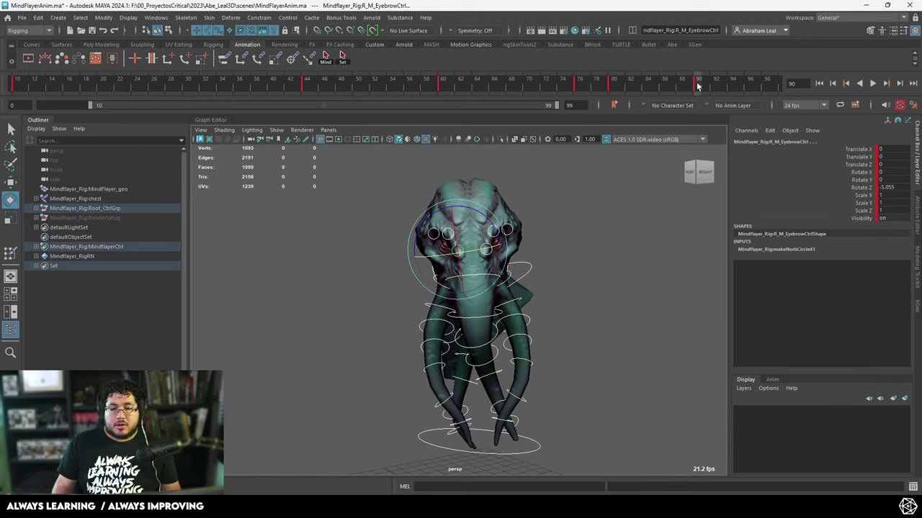
{"action": "key", "text": "alt+v"}
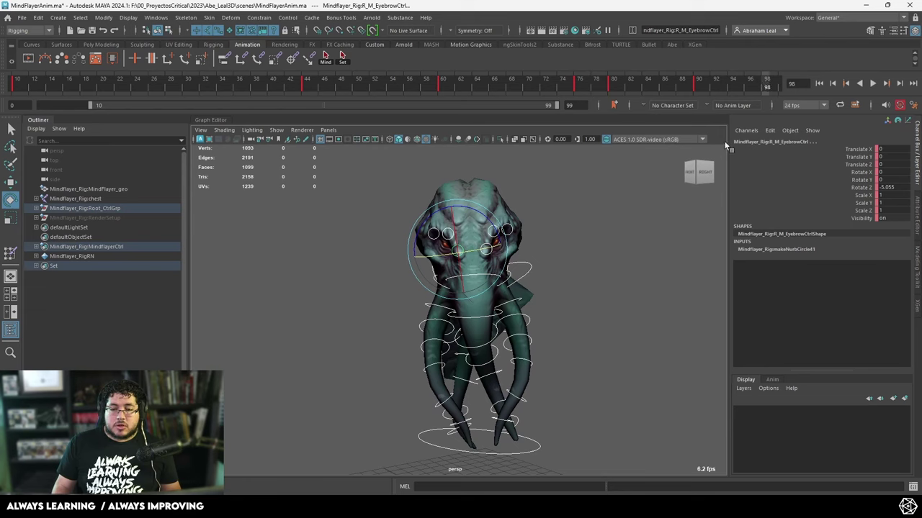
{"action": "left_click", "coordinate": [577, 261]}
{"action": "left_click_drag", "start_coordinate": [667, 89], "coordinate": [699, 89]}
Select only the tentacle controls from Set and rotate them at frame 90 so all tentacles swing toward the creature's left.
{"action": "left_click", "coordinate": [344, 58]}
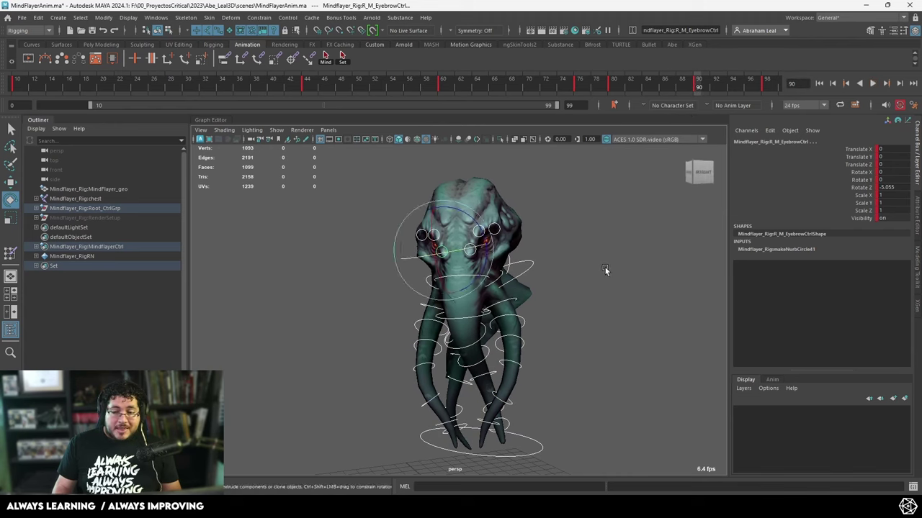
{"action": "left_click_drag", "start_coordinate": [605, 267], "coordinate": [472, 222], "text": "alt"}
{"action": "scroll", "coordinate": [414, 229], "scroll_direction": "down", "scroll_amount": 5}
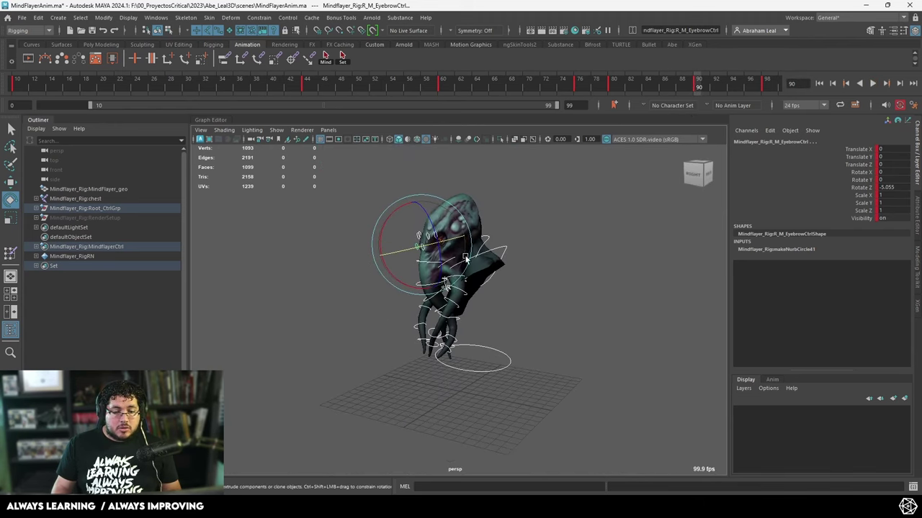
{"action": "left_click_drag", "start_coordinate": [535, 197], "coordinate": [461, 213]}
{"action": "key", "text": "q"}
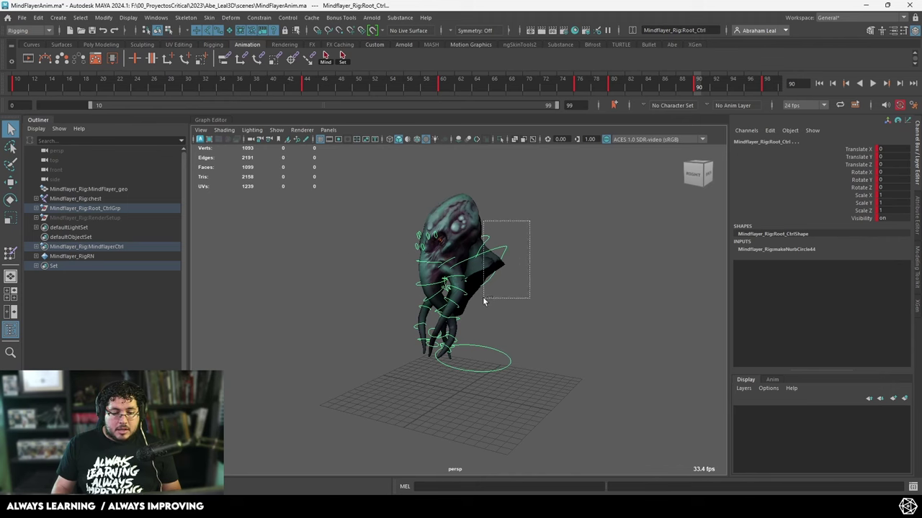
{"action": "left_click_drag", "start_coordinate": [483, 299], "coordinate": [483, 299], "text": "ctrl"}
{"action": "left_click_drag", "start_coordinate": [520, 335], "coordinate": [556, 346], "text": "ctrl"}
{"action": "scroll", "coordinate": [572, 420], "scroll_direction": "up", "scroll_amount": 4}
{"action": "key", "text": "e"}
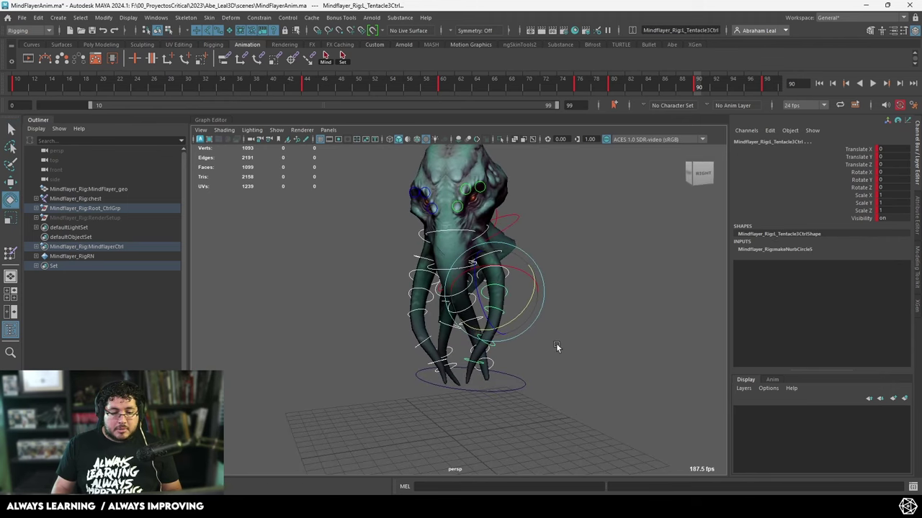
{"action": "left_click_drag", "start_coordinate": [546, 288], "coordinate": [559, 280]}
{"action": "left_click_drag", "start_coordinate": [617, 282], "coordinate": [663, 212], "text": "alt"}
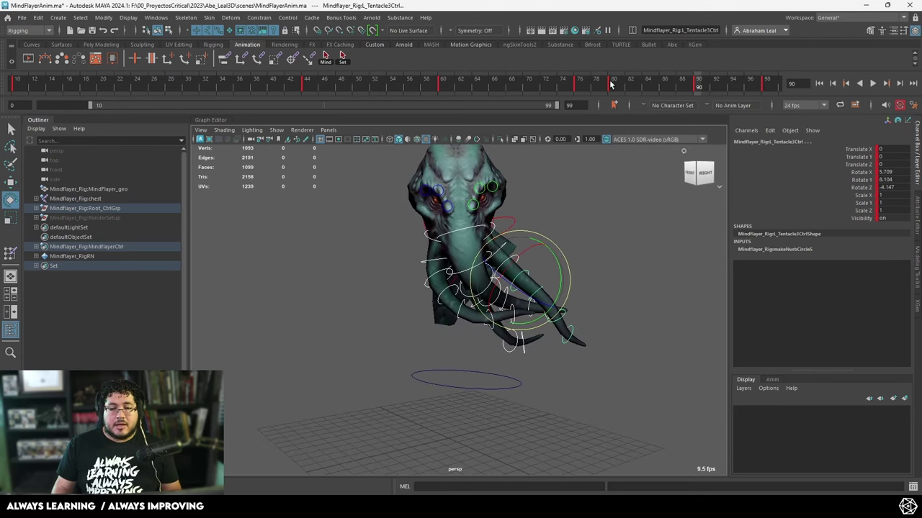
Scrub to frame 93 and rotate the tentacle controls so all tentacles swing back toward the creature's right.
{"action": "key", "text": "alt+v"}
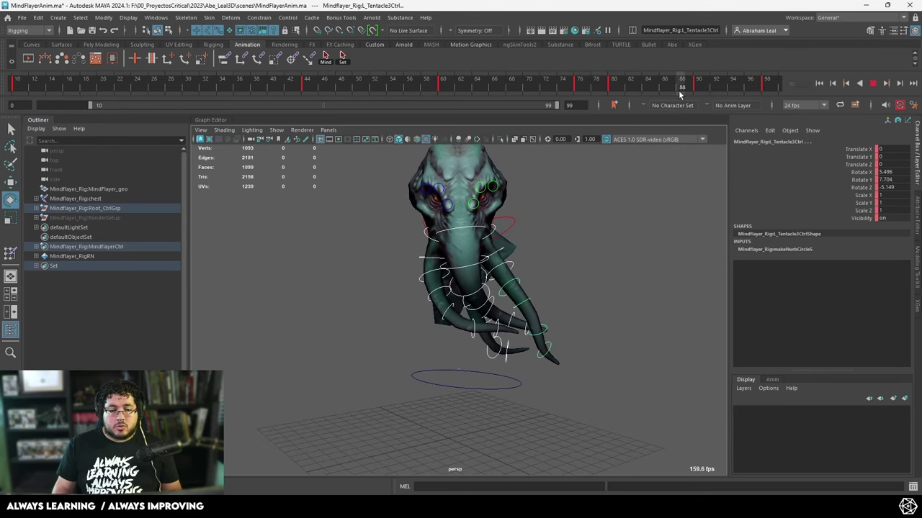
{"action": "left_click_drag", "start_coordinate": [679, 94], "coordinate": [720, 96]}
{"action": "left_click_drag", "start_coordinate": [563, 251], "coordinate": [567, 267]}
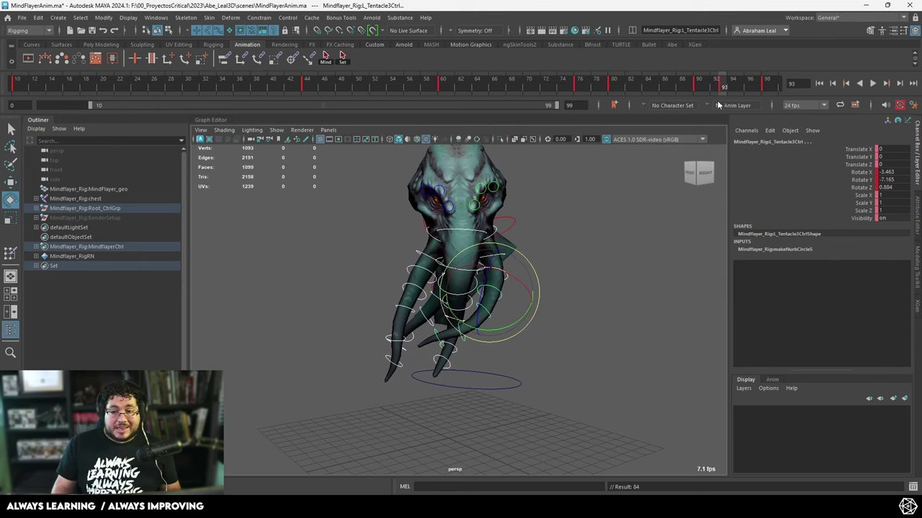
Rotate the tentacle controls at frame 95 so all tentacles swing toward the creature's left, and advance to frame 98.
{"action": "left_click_drag", "start_coordinate": [723, 88], "coordinate": [742, 91]}
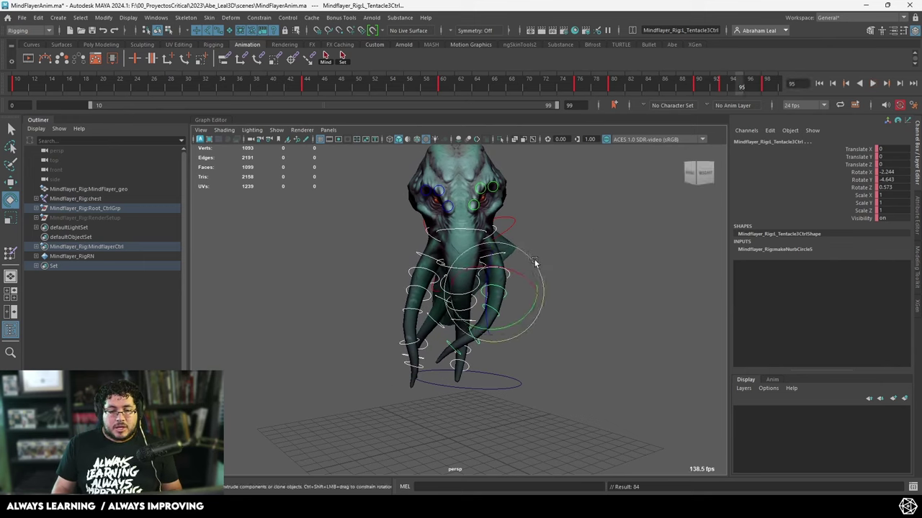
{"action": "left_click_drag", "start_coordinate": [535, 261], "coordinate": [538, 258]}
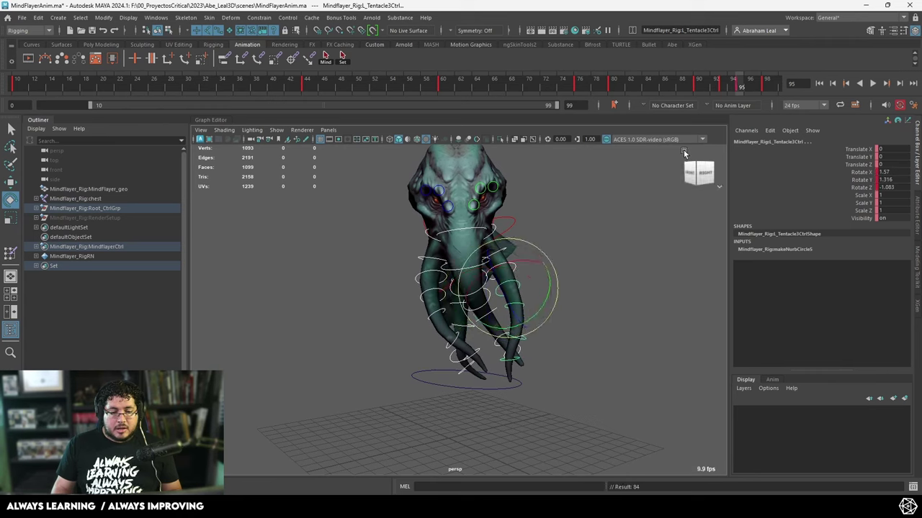
{"action": "left_click_drag", "start_coordinate": [736, 88], "coordinate": [767, 89]}
Select the head control, adjust its rotation slightly at frame 98, and key the pose.
{"action": "left_click_drag", "start_coordinate": [618, 275], "coordinate": [542, 264], "text": "alt"}
{"action": "left_click", "coordinate": [530, 239]}
{"action": "left_click", "coordinate": [499, 216]}
{"action": "left_click_drag", "start_coordinate": [499, 216], "coordinate": [553, 220], "text": "alt"}
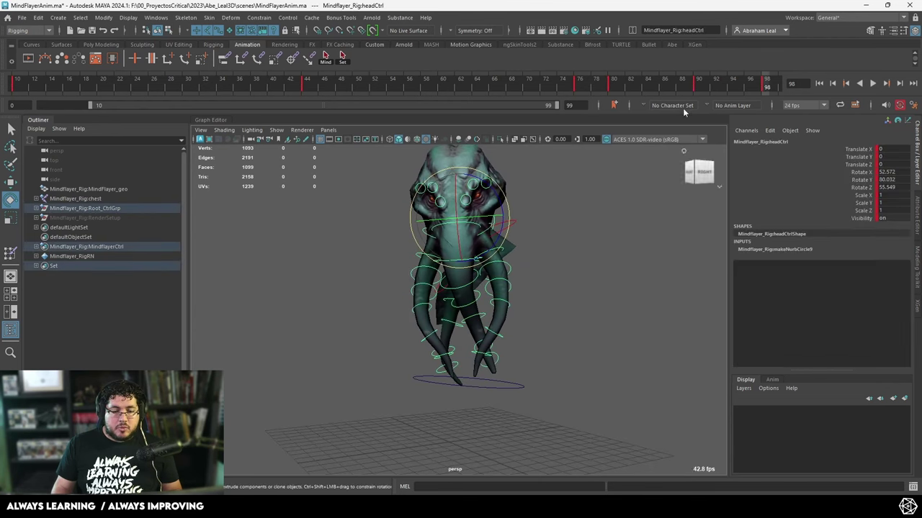
{"action": "left_click_drag", "start_coordinate": [483, 240], "coordinate": [483, 238]}
{"action": "key", "text": "s"}
Lower the three left eyebrow controls at frame 98 to a Translate Y of about -2.41.
{"action": "left_click", "coordinate": [550, 205]}
{"action": "middle_click_drag", "start_coordinate": [552, 201], "coordinate": [556, 252], "text": "alt"}
{"action": "scroll", "coordinate": [556, 250], "scroll_direction": "up", "scroll_amount": 3}
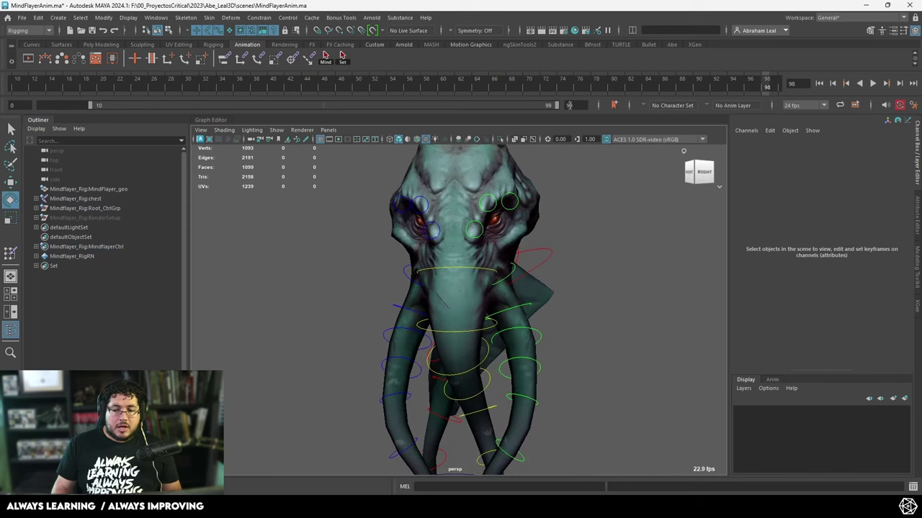
{"action": "left_click", "coordinate": [344, 57]}
{"action": "mouse_move", "coordinate": [432, 245]}
{"action": "left_mouse_down", "text": "alt"}
{"action": "mouse_move", "coordinate": [474, 243]}
{"action": "mouse_move", "coordinate": [435, 242]}
{"action": "left_mouse_up", "text": "alt"}
{"action": "key", "text": "w"}
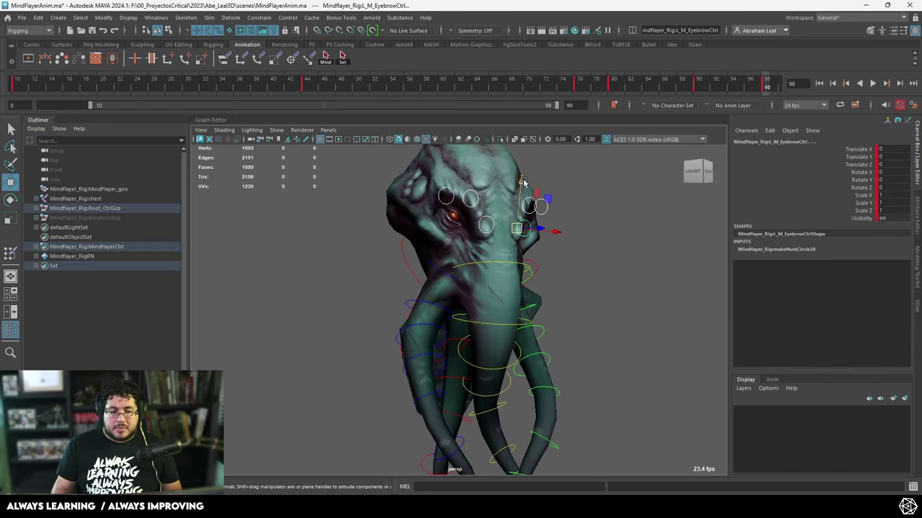
{"action": "left_click_drag", "start_coordinate": [522, 180], "coordinate": [521, 222]}
{"action": "key", "text": "ctrl+z"}
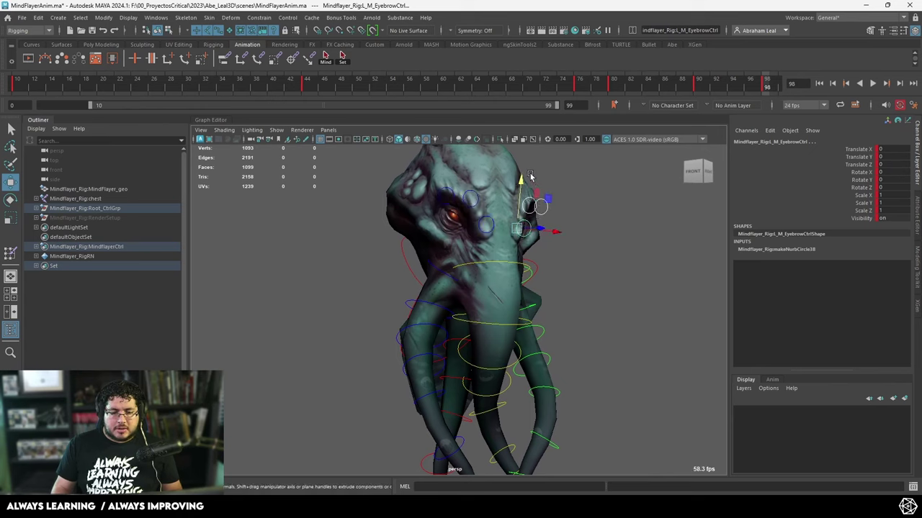
{"action": "left_click_drag", "start_coordinate": [520, 180], "coordinate": [466, 209]}
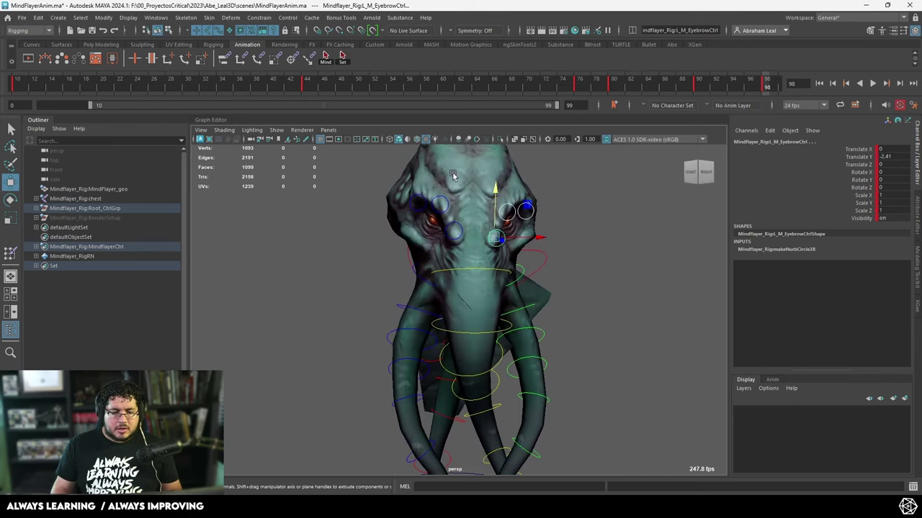
Select the three right eyebrow controls and lower them at frame 98 to match the left brow.
{"action": "left_click_drag", "start_coordinate": [393, 254], "coordinate": [471, 168]}
{"action": "left_click", "coordinate": [383, 215]}
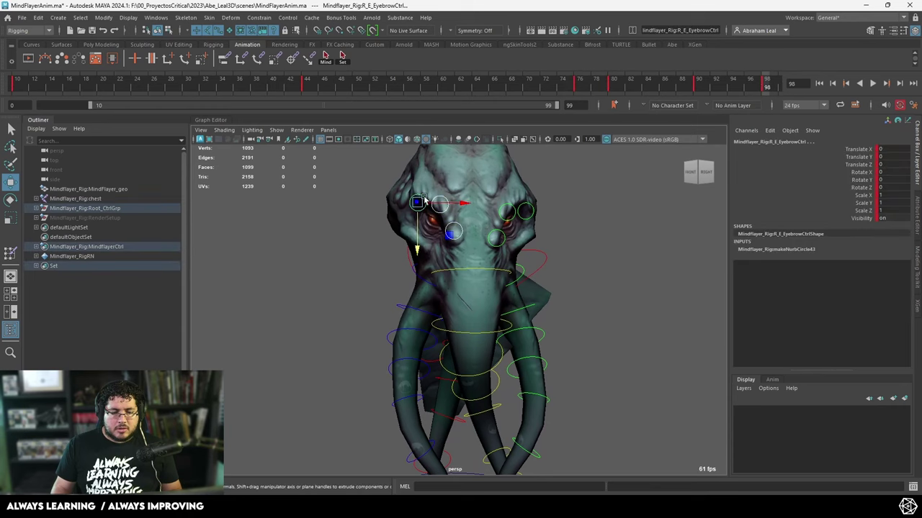
{"action": "left_click_drag", "start_coordinate": [419, 227], "coordinate": [420, 234]}
Lower the left central eyebrow control to a Translate Y of about -4.125 and reposition the right central one to match the frown.
{"action": "left_click", "coordinate": [507, 210]}
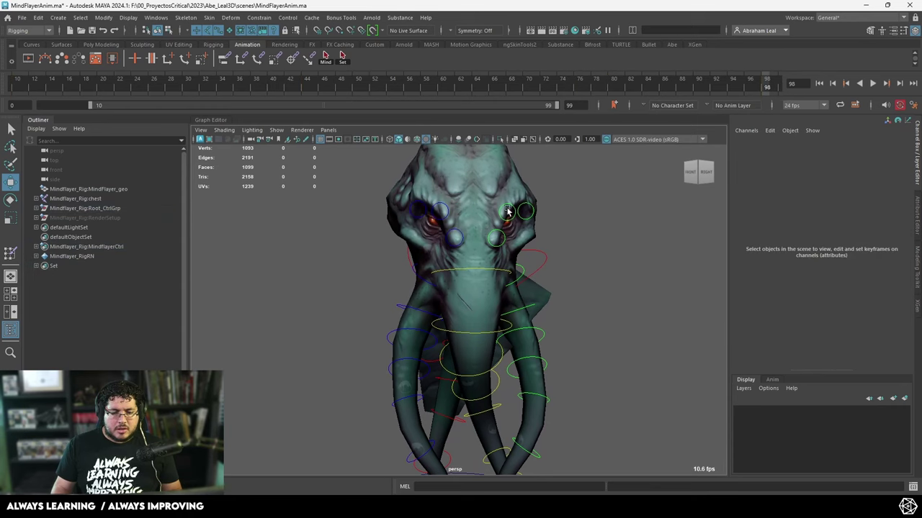
{"action": "left_click", "coordinate": [508, 202]}
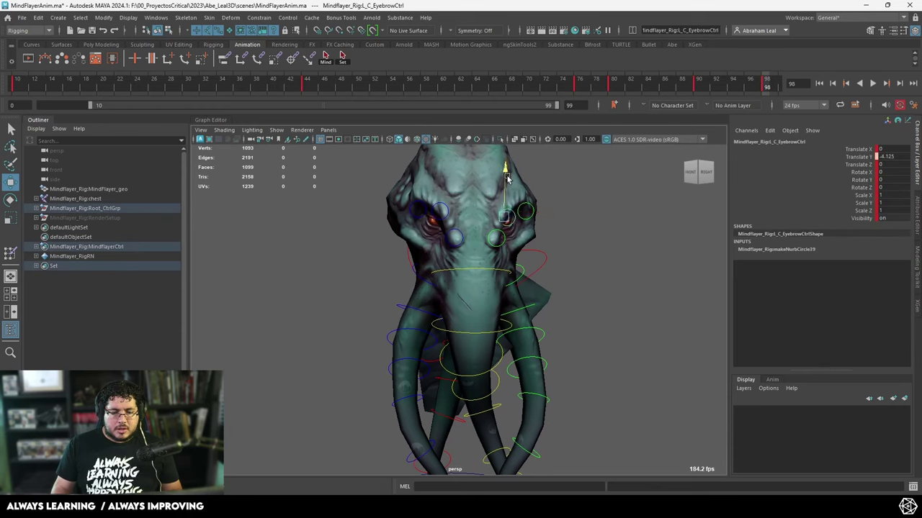
{"action": "left_click_drag", "start_coordinate": [509, 203], "coordinate": [397, 230], "text": "alt"}
{"action": "key", "text": "e"}
{"action": "key", "text": "w"}
{"action": "left_click_drag", "start_coordinate": [397, 231], "coordinate": [530, 250], "text": "alt"}
{"action": "left_click", "coordinate": [424, 241]}
{"action": "left_click_drag", "start_coordinate": [539, 251], "coordinate": [455, 192], "text": "alt"}
Play the animation around the frown pose and again from frame 10 with the whole creature framed, examining the complete motion.
{"action": "key", "text": "alt+v"}
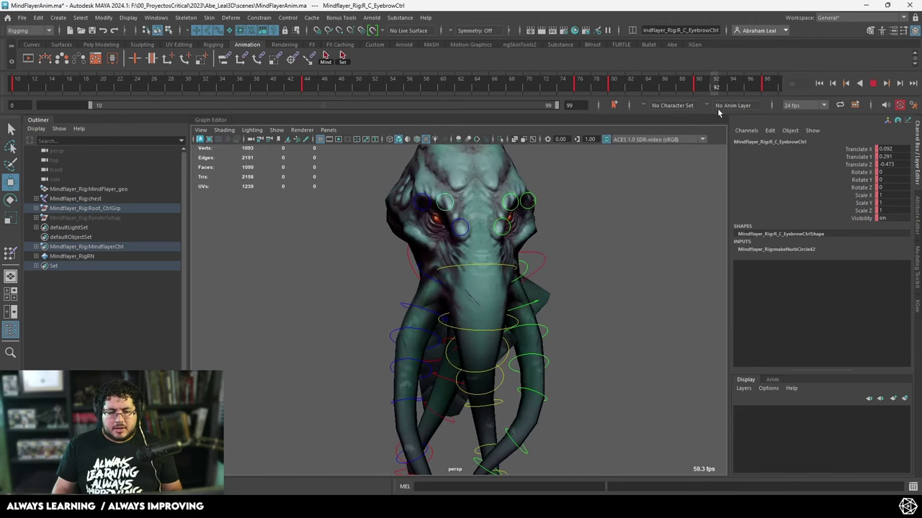
{"action": "key", "text": "alt+v"}
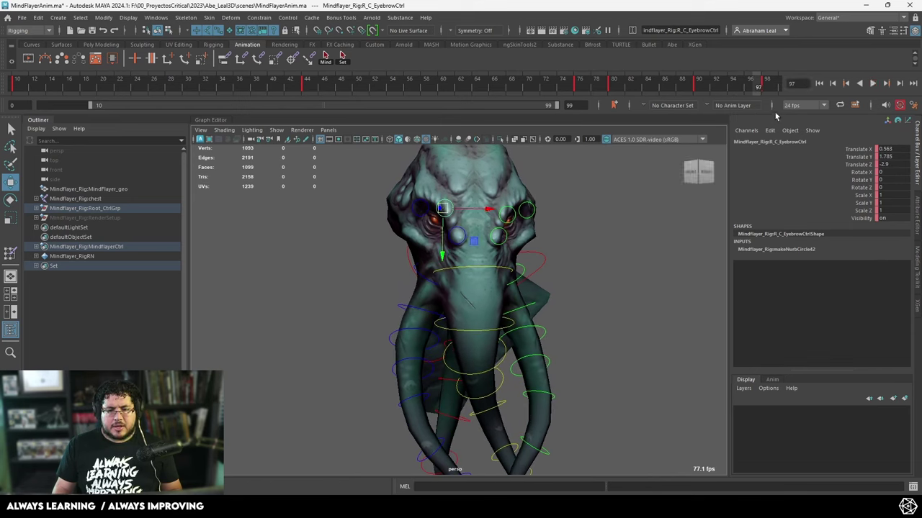
{"action": "left_click", "coordinate": [819, 84]}
{"action": "key", "text": "a"}
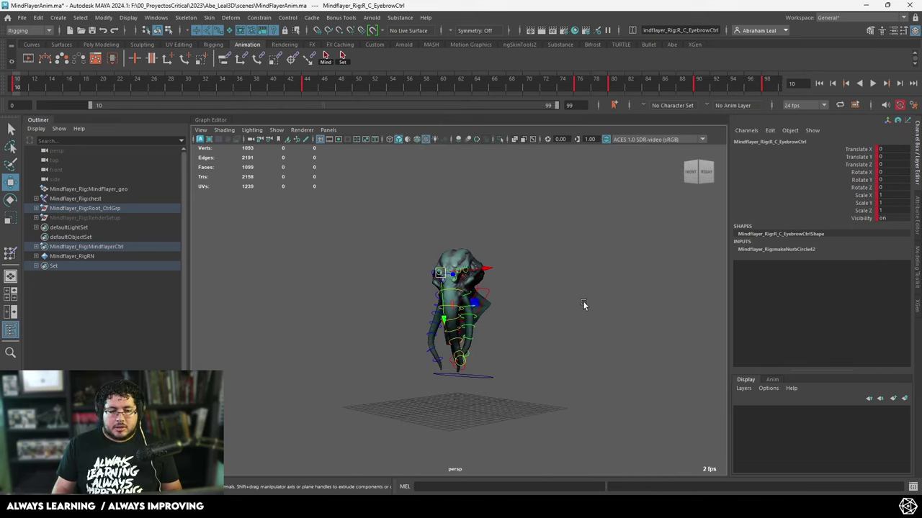
{"action": "left_click", "coordinate": [873, 84]}
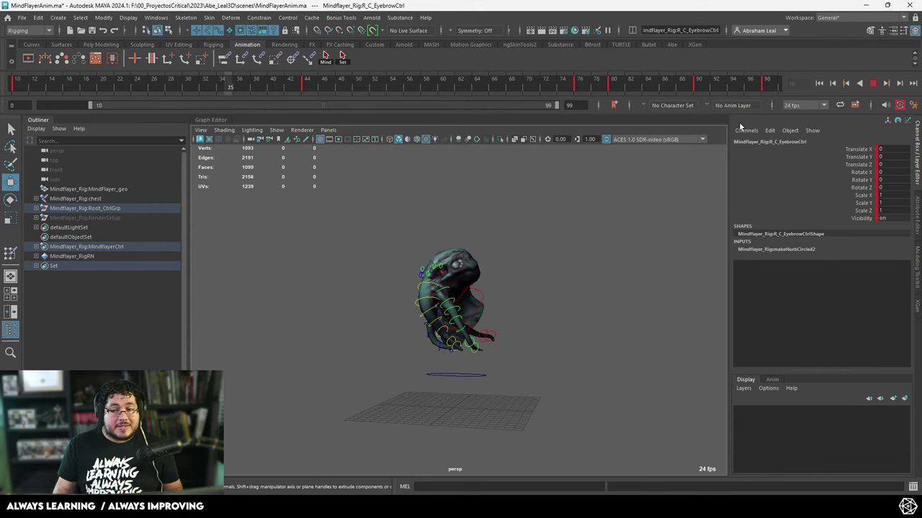
{"action": "left_click", "coordinate": [872, 83]}
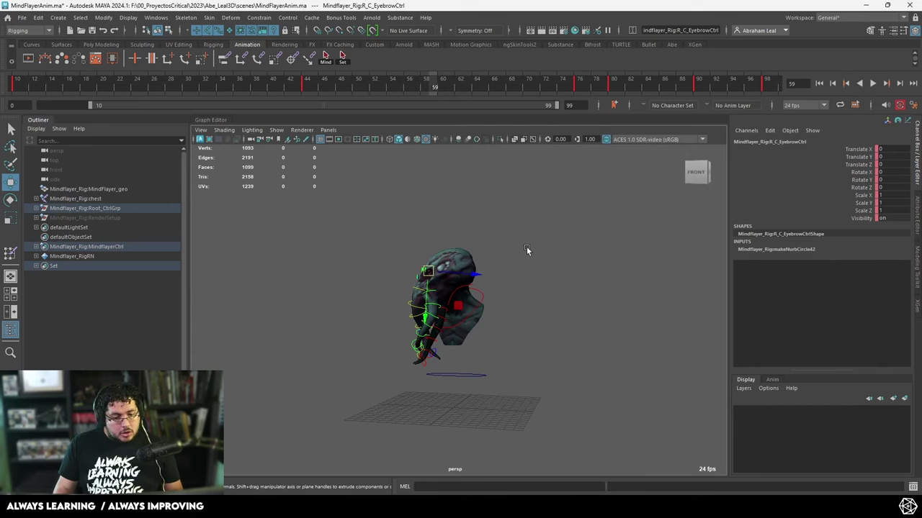
Select all the rig controls and extend the animation and playback range to end at frame 120.
{"action": "left_click_drag", "start_coordinate": [527, 247], "coordinate": [389, 393]}
{"action": "left_click_drag", "start_coordinate": [575, 106], "coordinate": [554, 107]}
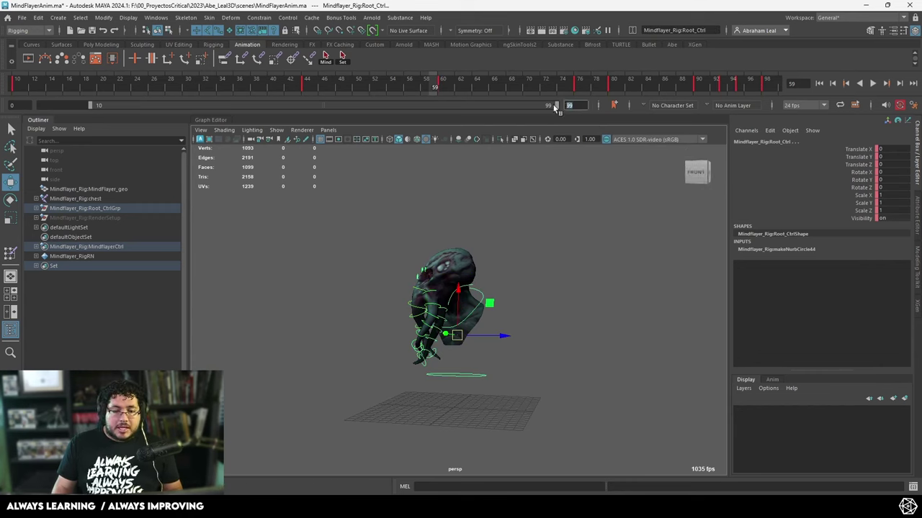
{"action": "type", "text": "120"}
{"action": "key", "text": "Return"}
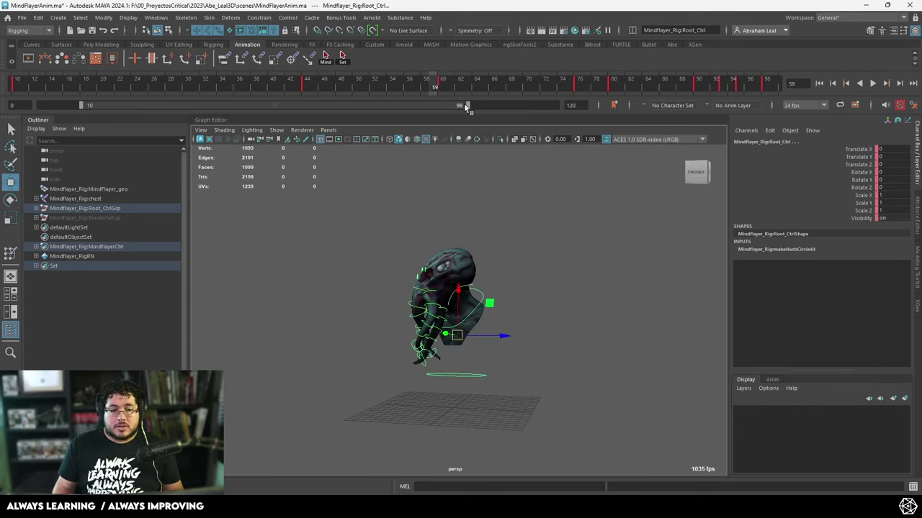
{"action": "left_click_drag", "start_coordinate": [467, 106], "coordinate": [555, 106]}
Review the tentacle swing after frame 90 and stretch the keys at frames 90 to 98 to span about frames 91 to 108.
{"action": "key", "text": "alt+v"}
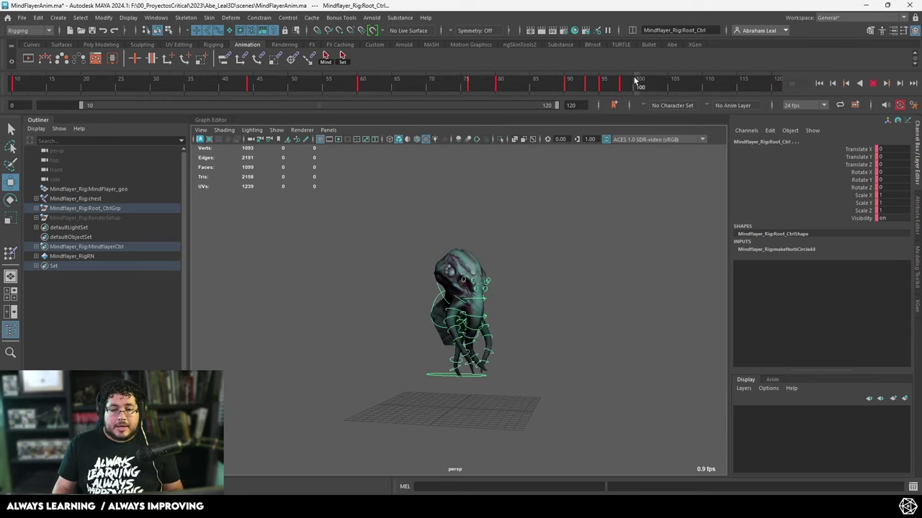
{"action": "left_click", "coordinate": [584, 88]}
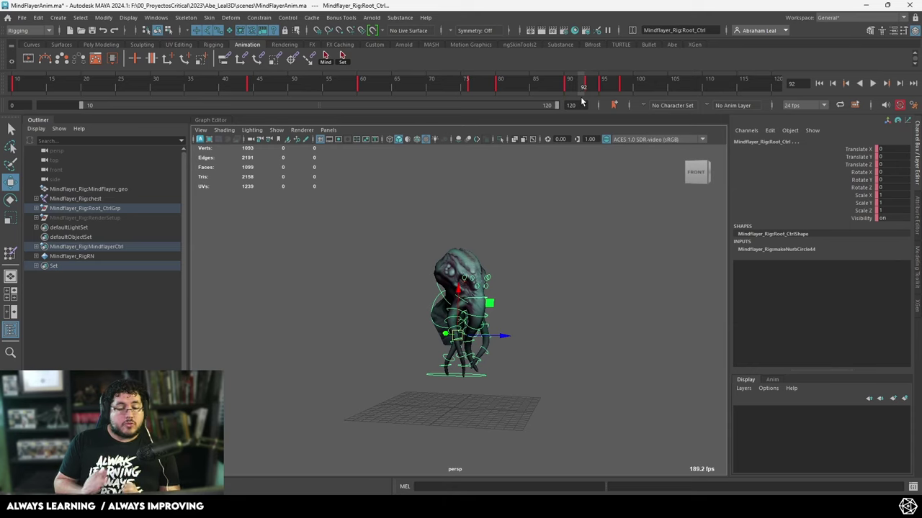
{"action": "left_click", "coordinate": [568, 86]}
{"action": "left_click_drag", "start_coordinate": [568, 87], "coordinate": [588, 88]}
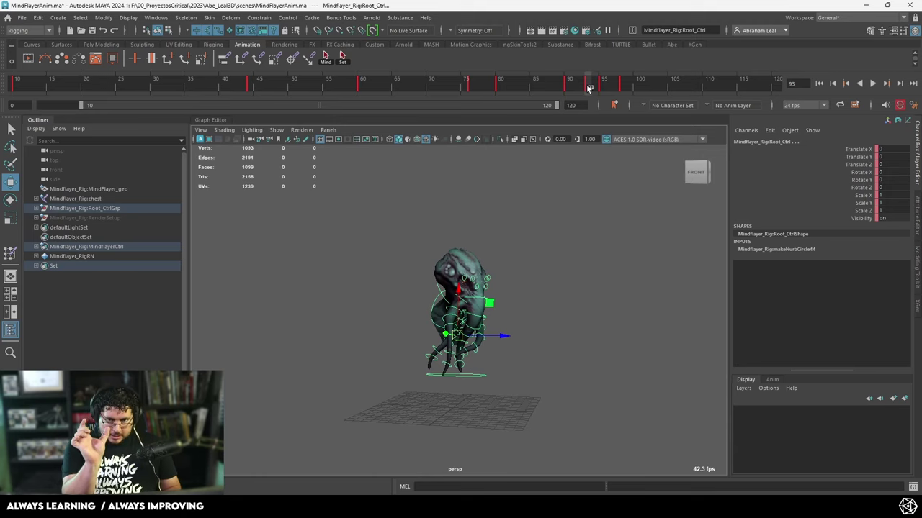
{"action": "left_click_drag", "start_coordinate": [646, 92], "coordinate": [565, 91], "text": "shift"}
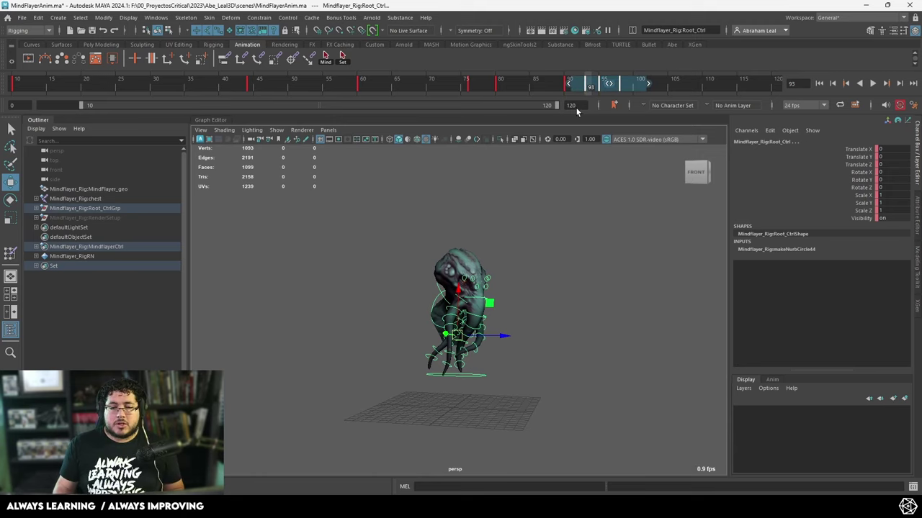
{"action": "left_click_drag", "start_coordinate": [650, 87], "coordinate": [753, 85]}
{"action": "key", "text": "alt+v"}
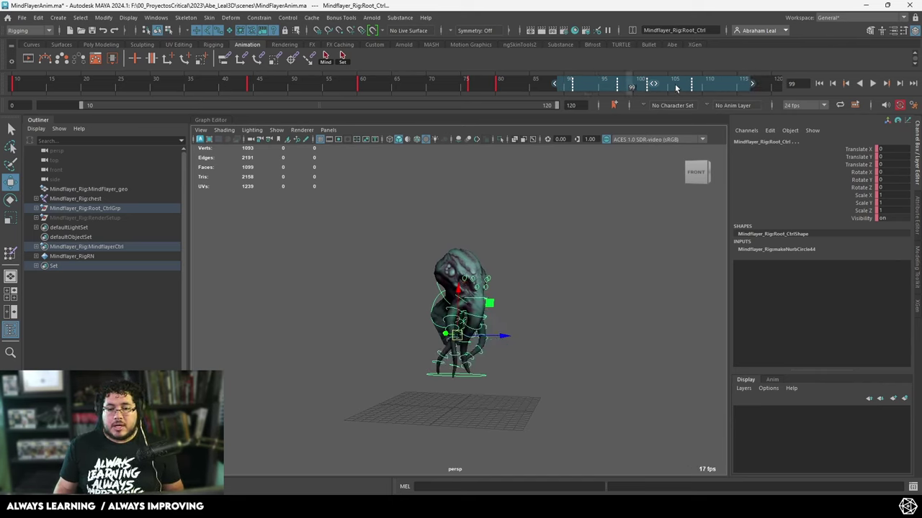
Shift the two in-between keys to about frames 97 and 102, and play back the adjusted swing.
{"action": "left_click", "coordinate": [633, 90], "text": "shift"}
{"action": "left_click_drag", "start_coordinate": [660, 90], "coordinate": [670, 87]}
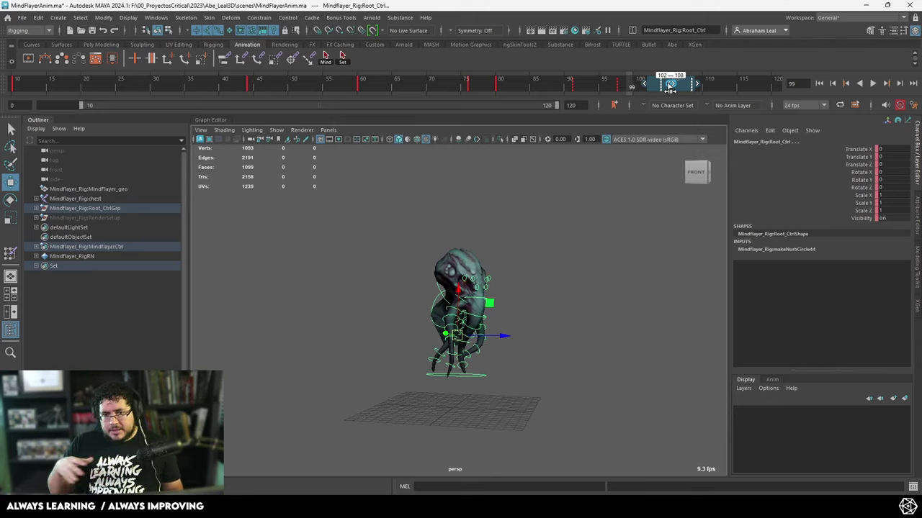
{"action": "mouse_move", "coordinate": [605, 87]}
{"action": "left_mouse_down", "text": "shift"}
{"action": "mouse_move", "coordinate": [623, 86]}
{"action": "mouse_move", "coordinate": [605, 87]}
{"action": "left_mouse_up", "text": "shift"}
{"action": "left_click_drag", "start_coordinate": [669, 81], "coordinate": [651, 90]}
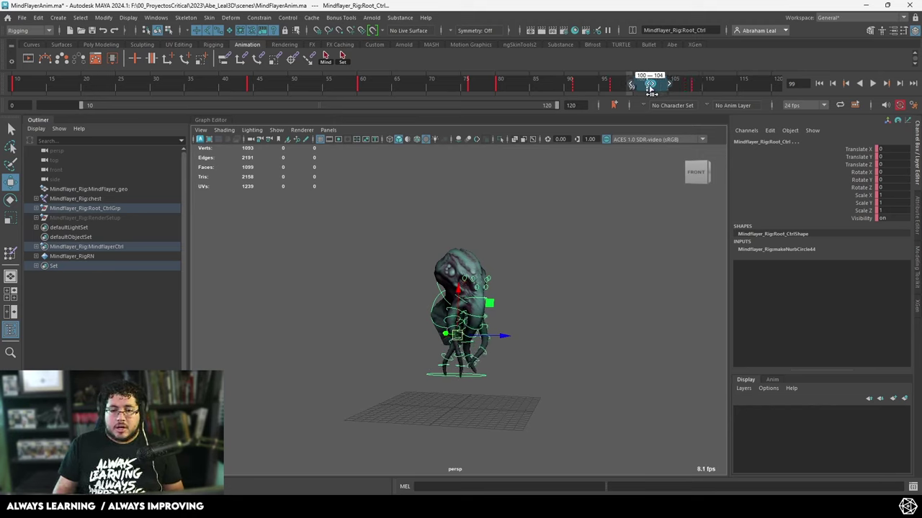
{"action": "left_click", "coordinate": [548, 90]}
{"action": "key", "text": "alt+v"}
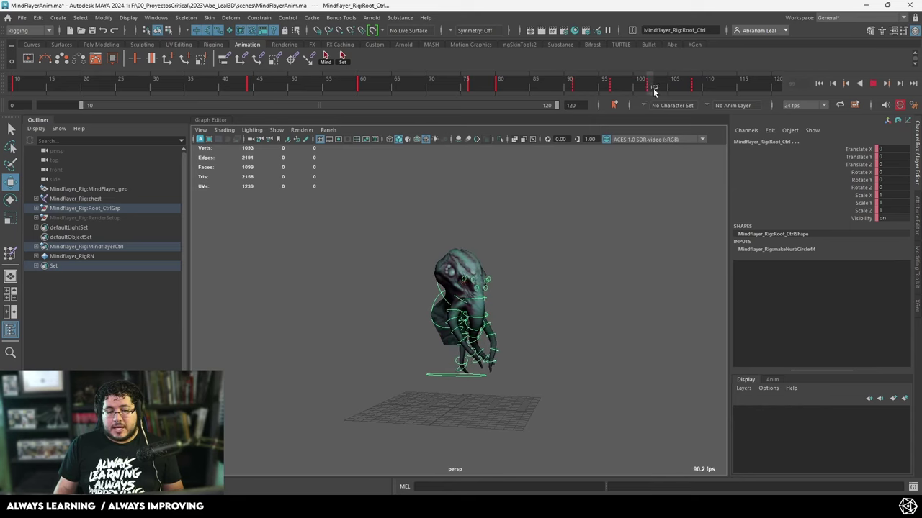
{"action": "left_click_drag", "start_coordinate": [654, 90], "coordinate": [699, 96]}
{"action": "key", "text": "alt+v"}
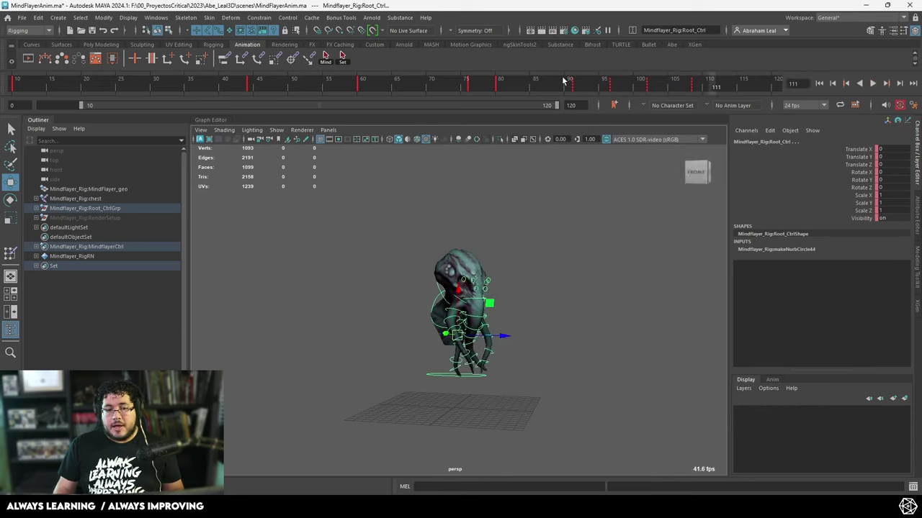
Snap the stretched final keys to whole frames and play the animation to check the timing.
{"action": "left_click_drag", "start_coordinate": [558, 87], "coordinate": [724, 86], "text": "shift"}
{"action": "right_click", "coordinate": [663, 86]}
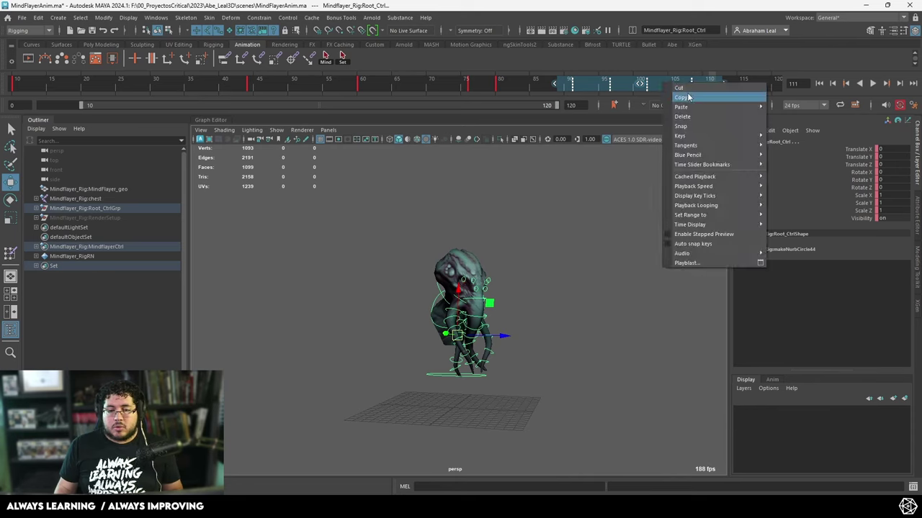
{"action": "left_click", "coordinate": [691, 127]}
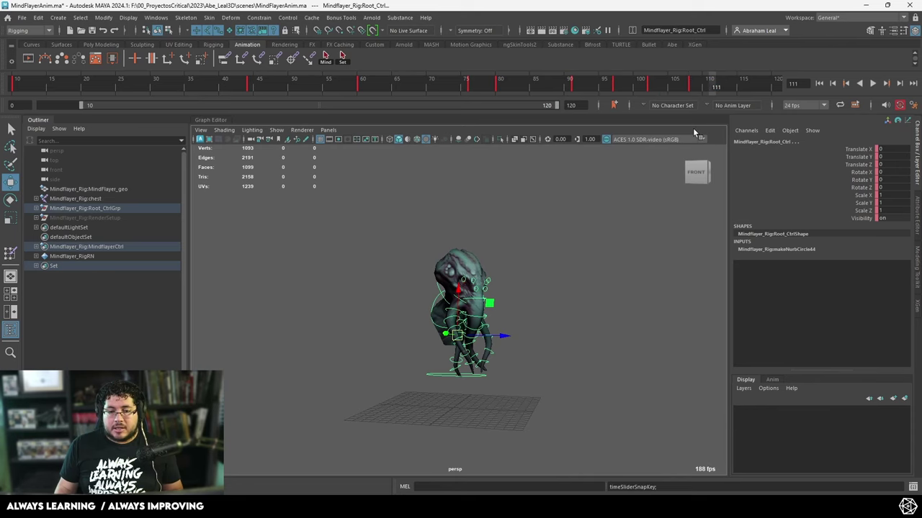
{"action": "left_click", "coordinate": [561, 84]}
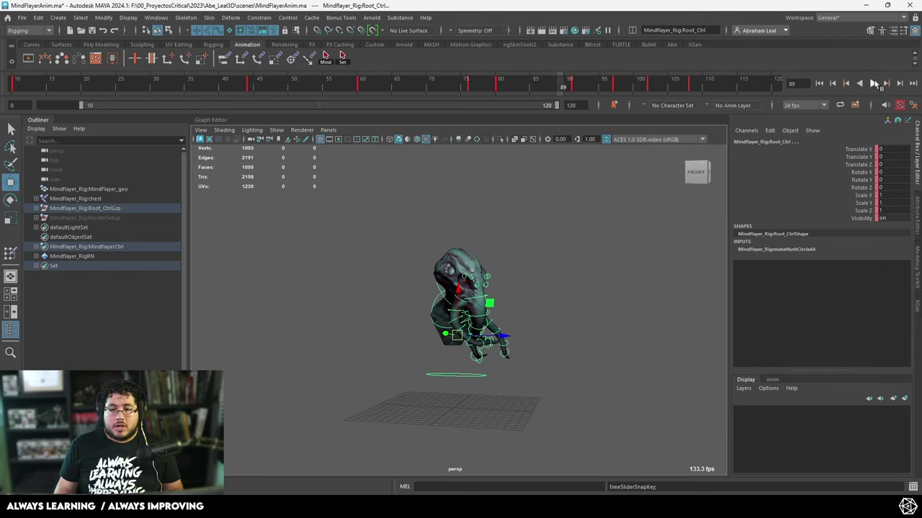
{"action": "left_click", "coordinate": [873, 83]}
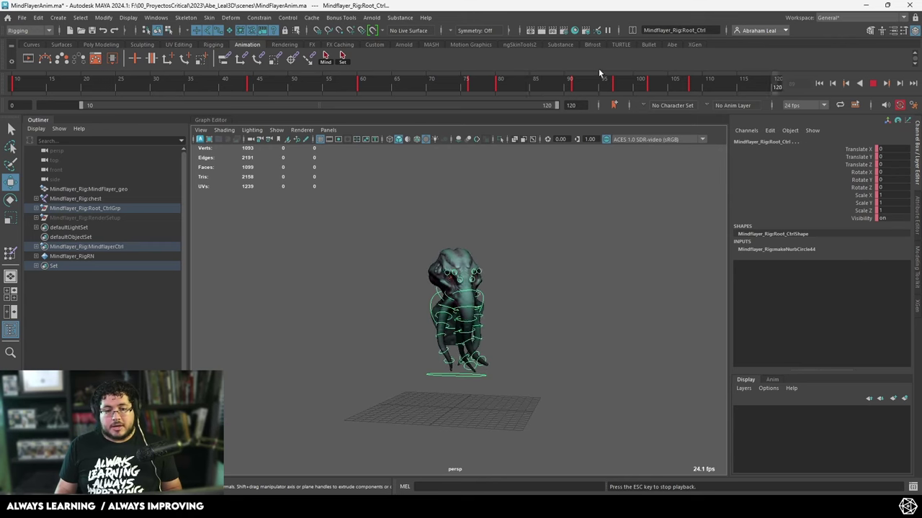
{"action": "key", "text": "Escape"}
Stretch the final four keys to span about frames 92 to 112, snap them to whole frames, and play back the result.
{"action": "left_click_drag", "start_coordinate": [549, 83], "coordinate": [702, 85], "text": "shift"}
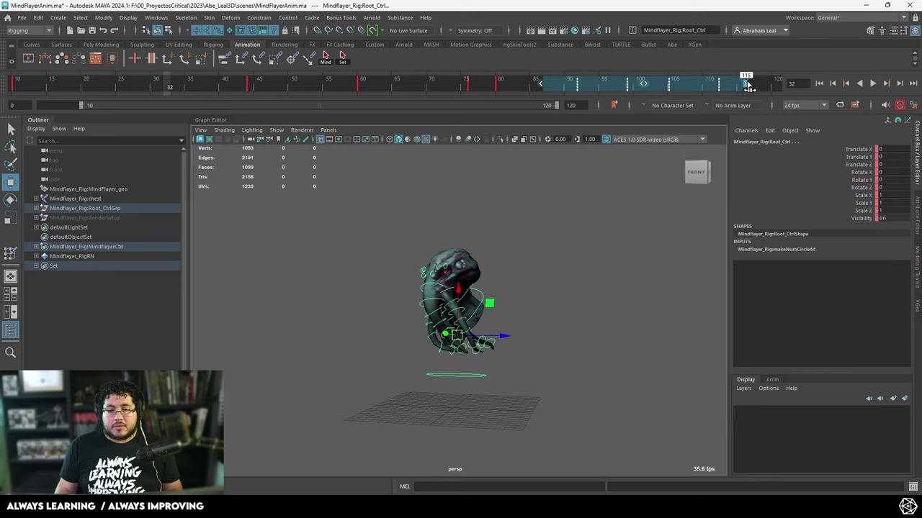
{"action": "right_click", "coordinate": [700, 82]}
{"action": "left_click", "coordinate": [720, 123]}
{"action": "left_click", "coordinate": [542, 84]}
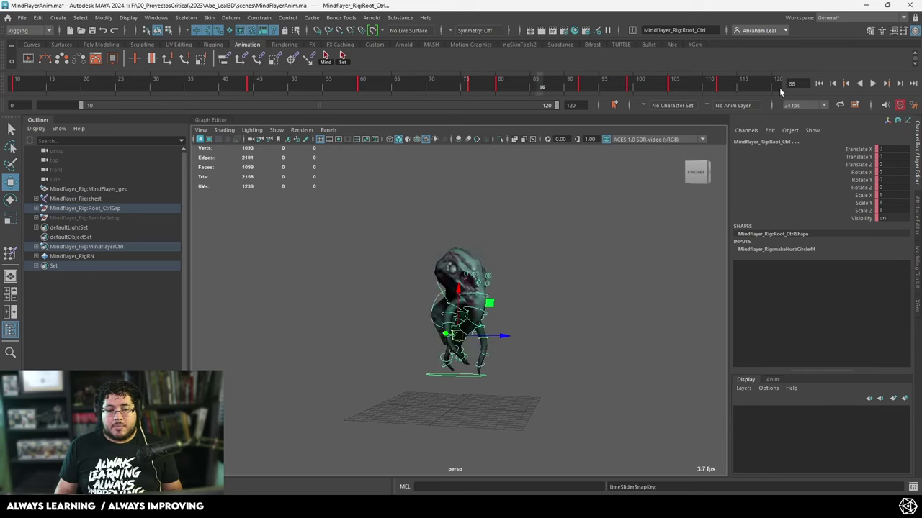
{"action": "left_click", "coordinate": [873, 84]}
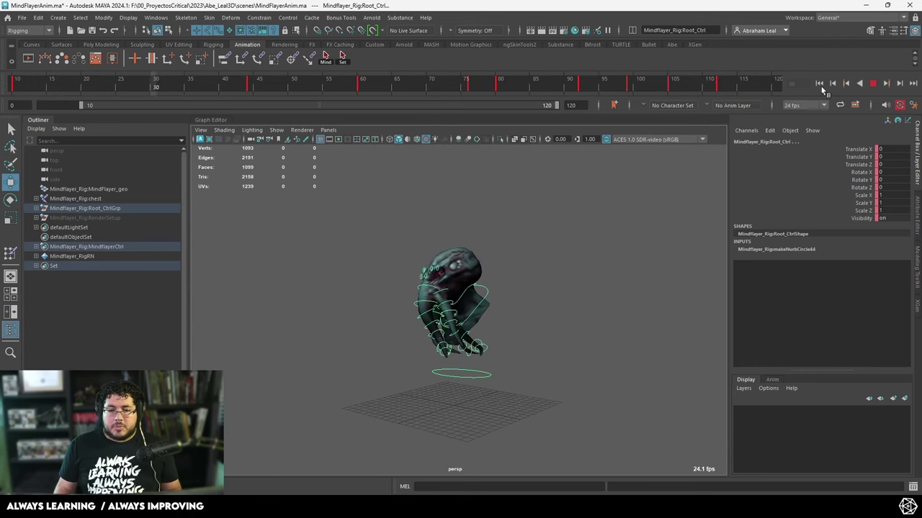
Stop playback and stretch the final four keys again so the last one lands at about frame 114.
{"action": "left_click_drag", "start_coordinate": [749, 88], "coordinate": [564, 91], "text": "shift"}
{"action": "left_click", "coordinate": [872, 83]}
{"action": "left_click_drag", "start_coordinate": [747, 84], "coordinate": [513, 83], "text": "shift"}
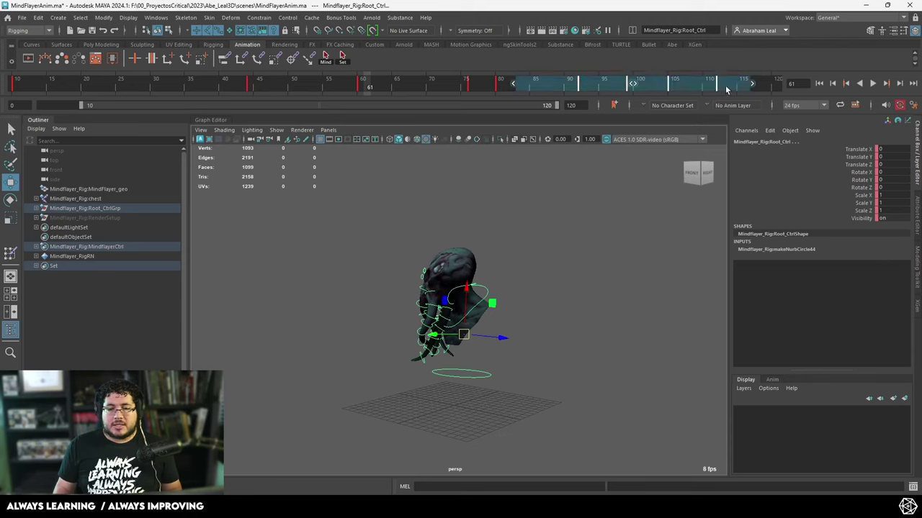
{"action": "left_click_drag", "start_coordinate": [768, 86], "coordinate": [791, 88]}
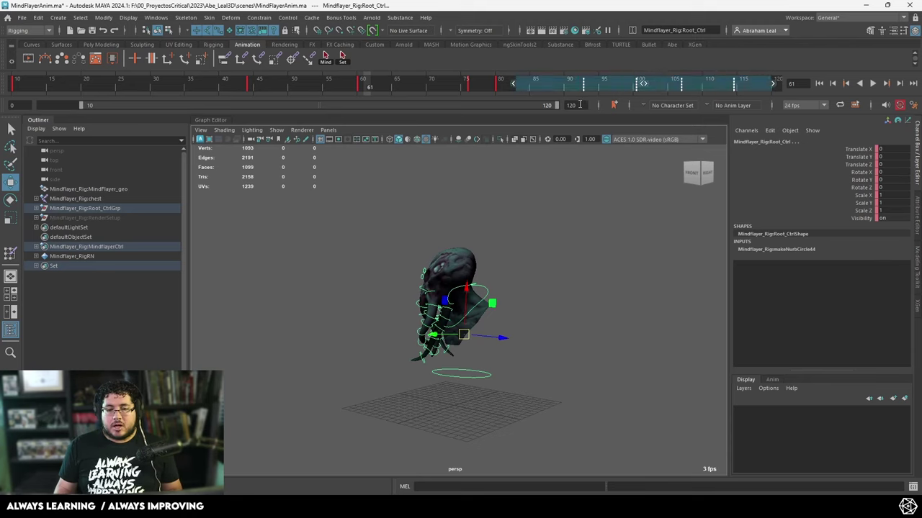
Set the animation end to frame 140 and extend the visible playback range to frame 140.
{"action": "type", "text": "140"}
{"action": "key", "text": "Return"}
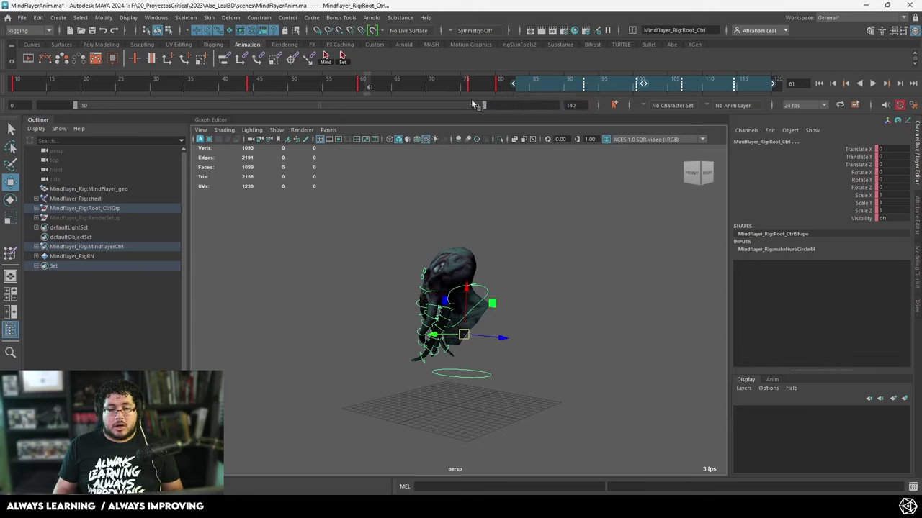
{"action": "left_click_drag", "start_coordinate": [486, 108], "coordinate": [583, 114]}
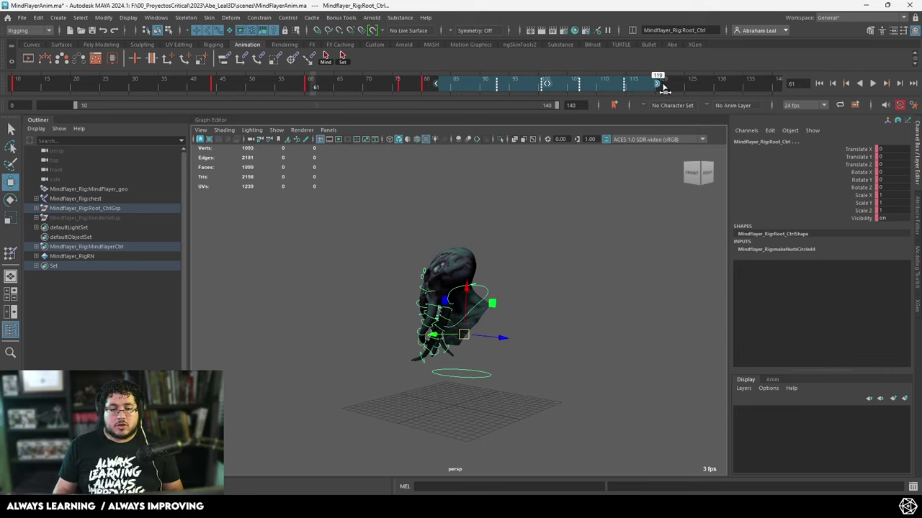
Stretch the final four keys to span about frames 94 to 118, snap them to whole frames, and play back the result.
{"action": "left_click_drag", "start_coordinate": [663, 87], "coordinate": [682, 88]}
{"action": "right_click", "coordinate": [624, 88]}
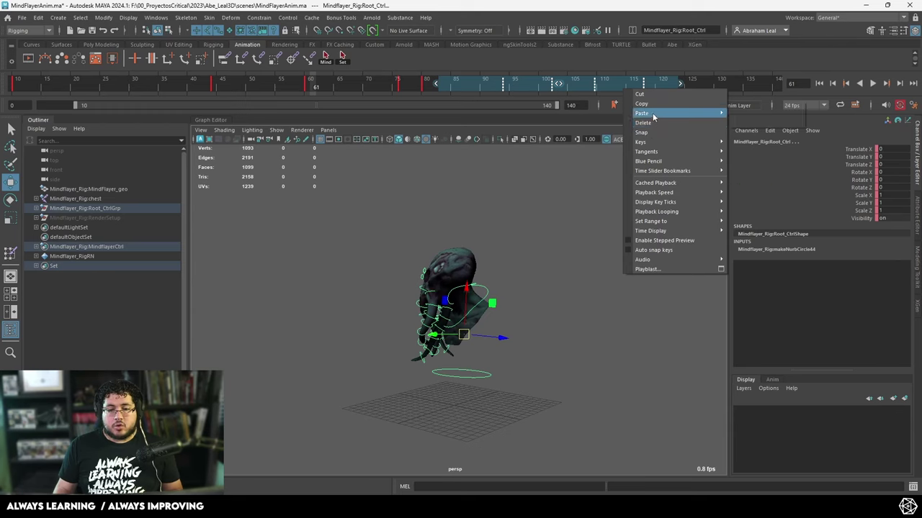
{"action": "left_click", "coordinate": [642, 132]}
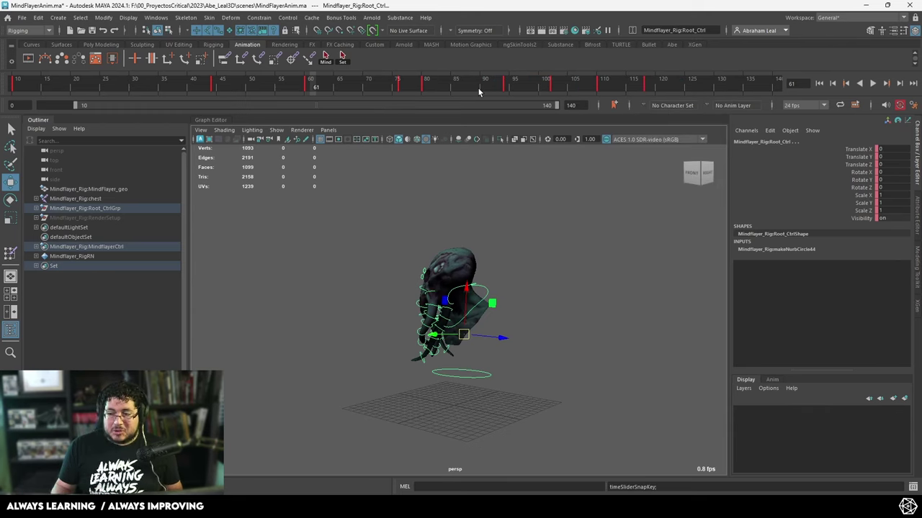
{"action": "key", "text": "alt+v"}
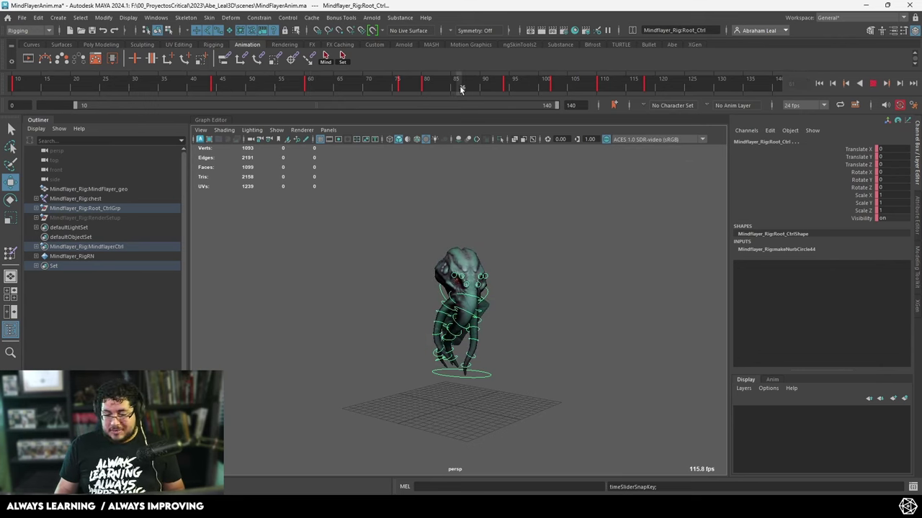
{"action": "left_click_drag", "start_coordinate": [460, 87], "coordinate": [393, 93]}
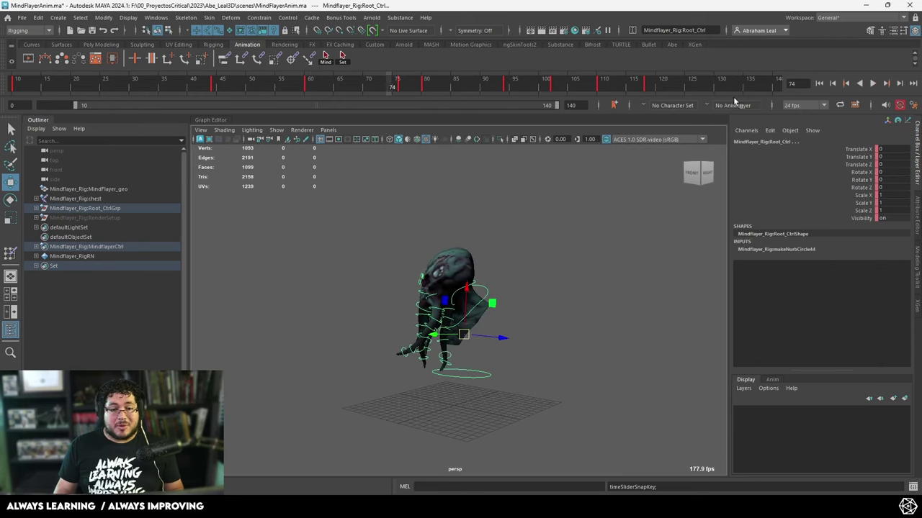
{"action": "left_click", "coordinate": [873, 83]}
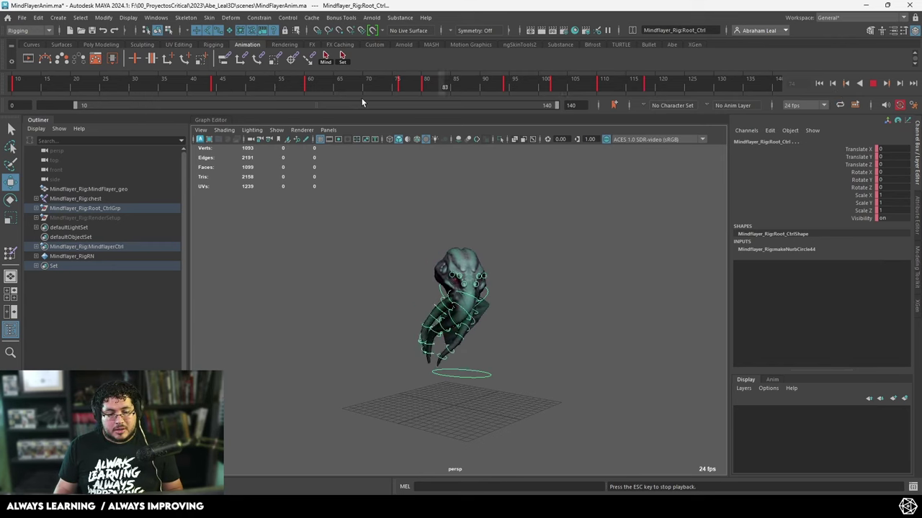
{"action": "left_click", "coordinate": [872, 84]}
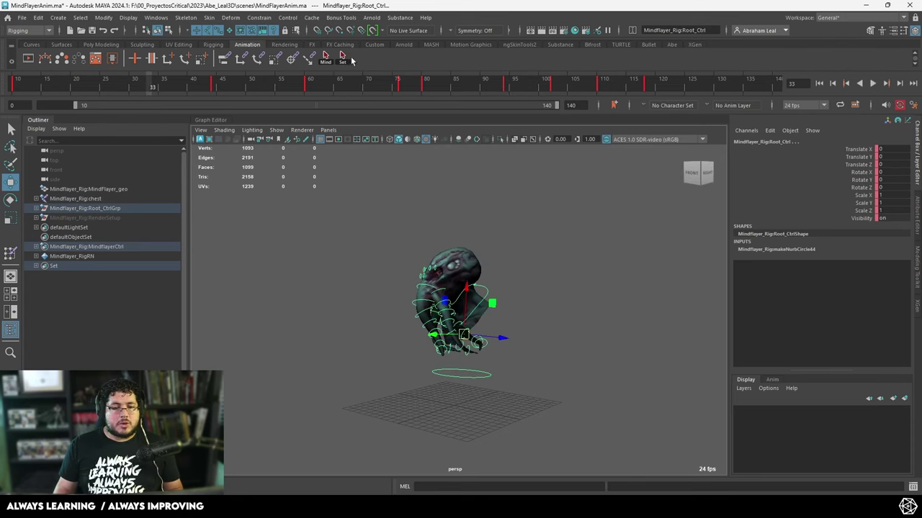
Select all rig controls and apply spline tangents to all their keys in the Graph Editor.
{"action": "left_click", "coordinate": [344, 57]}
{"action": "left_click", "coordinate": [214, 121]}
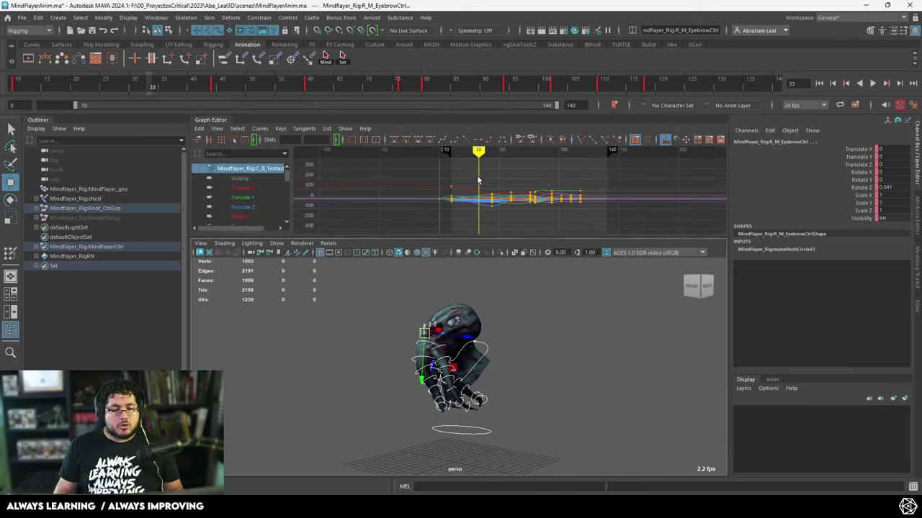
{"action": "left_click_drag", "start_coordinate": [515, 223], "coordinate": [516, 223]}
{"action": "left_click", "coordinate": [442, 139]}
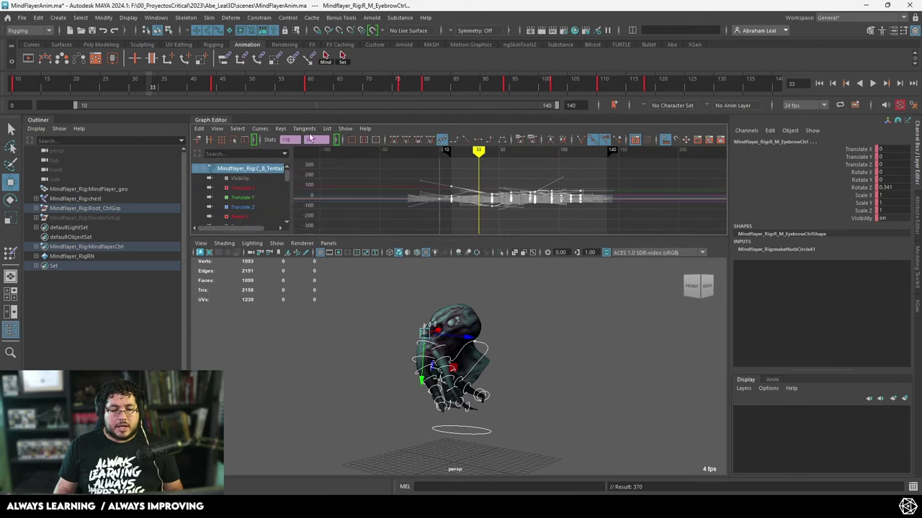
{"action": "left_click", "coordinate": [210, 120]}
{"action": "left_click_drag", "start_coordinate": [343, 92], "coordinate": [2, 90]}
Deselect everything, hide the control curves, and watch the animation play close up on the character.
{"action": "left_click", "coordinate": [600, 280]}
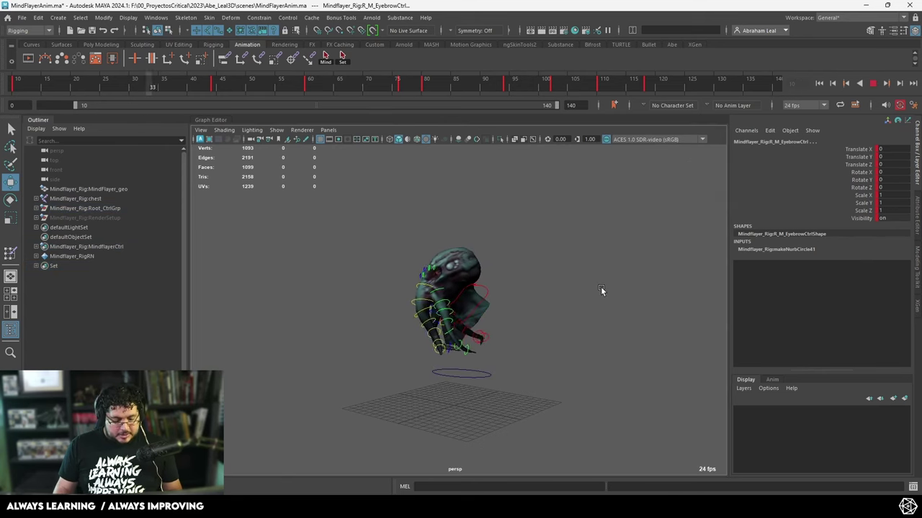
{"action": "key", "text": "alt+1"}
{"action": "right_click_drag", "start_coordinate": [574, 318], "coordinate": [606, 348], "text": "alt"}
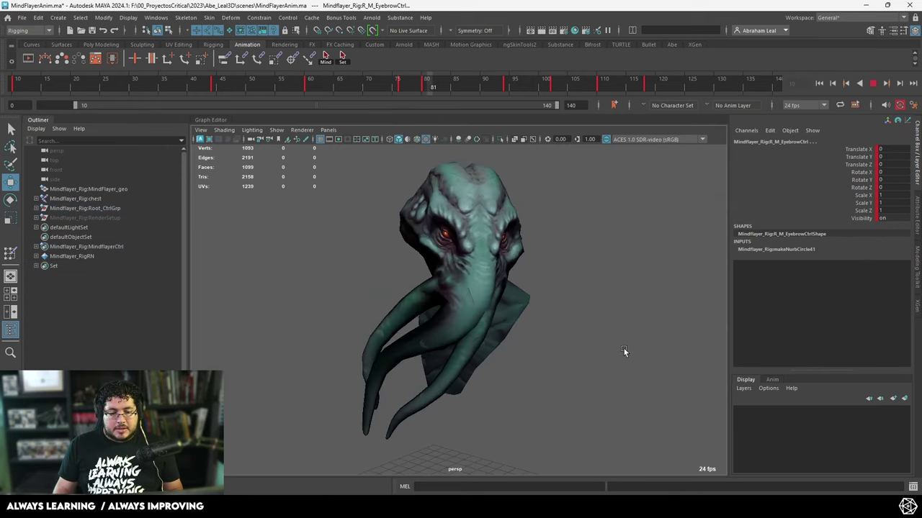
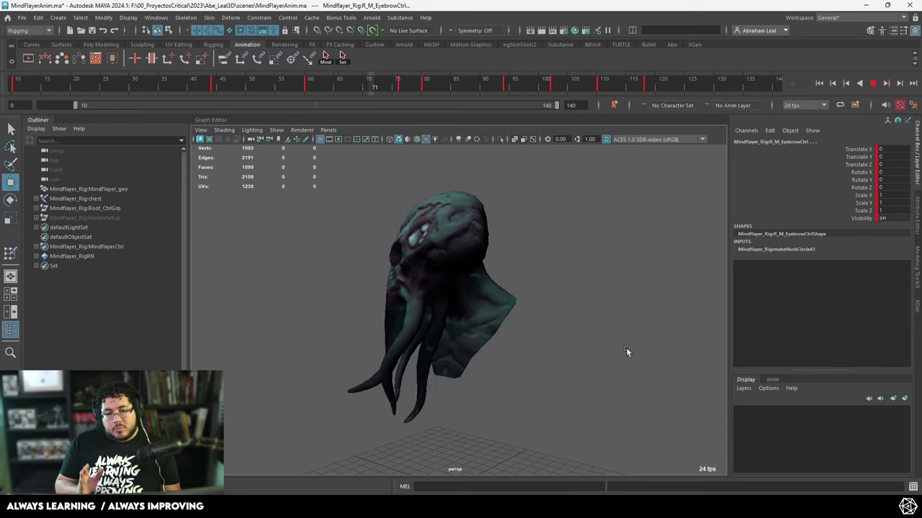
{"action": "left_click", "coordinate": [874, 83]}
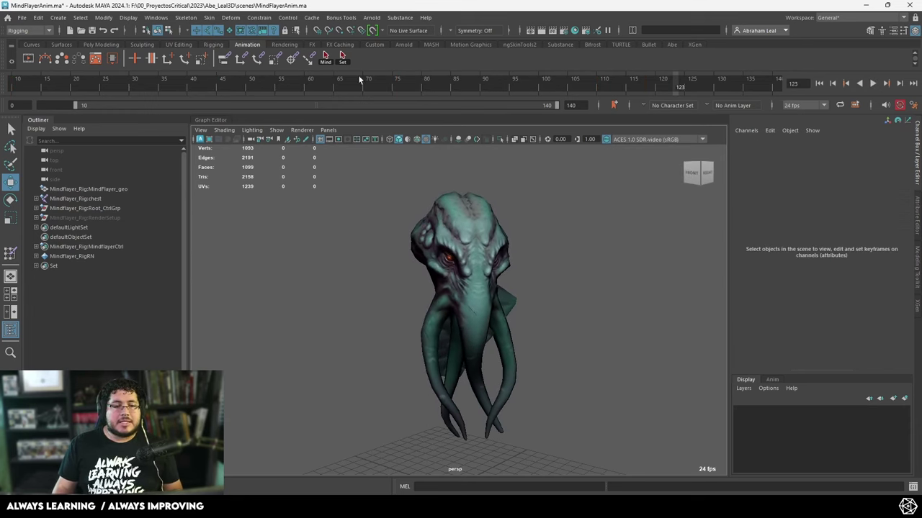
Inspect the rig's keyed poses at frames 44 and 60, then show the control curves and clear the selection.
{"action": "left_click", "coordinate": [342, 57]}
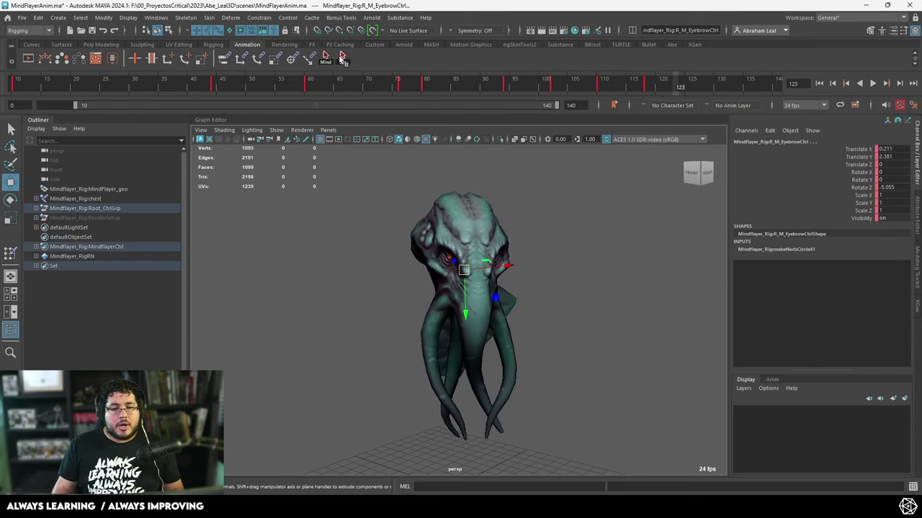
{"action": "left_click", "coordinate": [213, 87]}
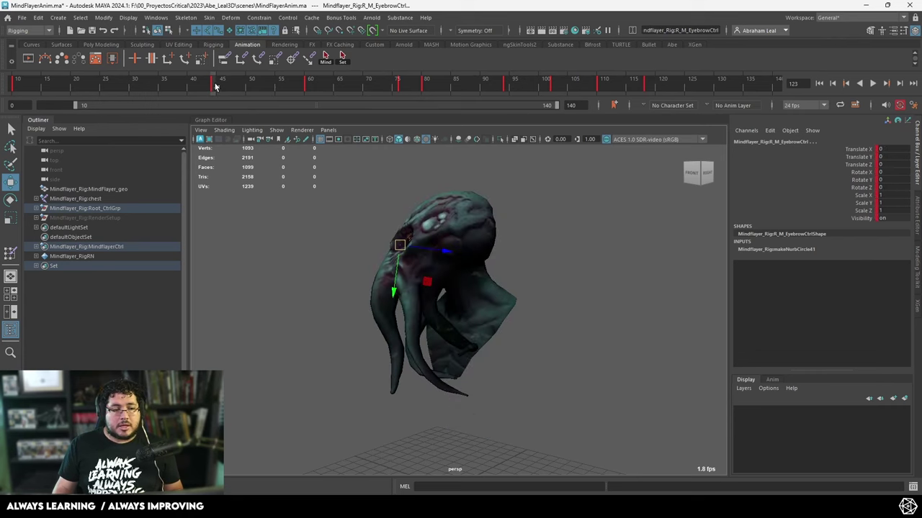
{"action": "left_click", "coordinate": [308, 86]}
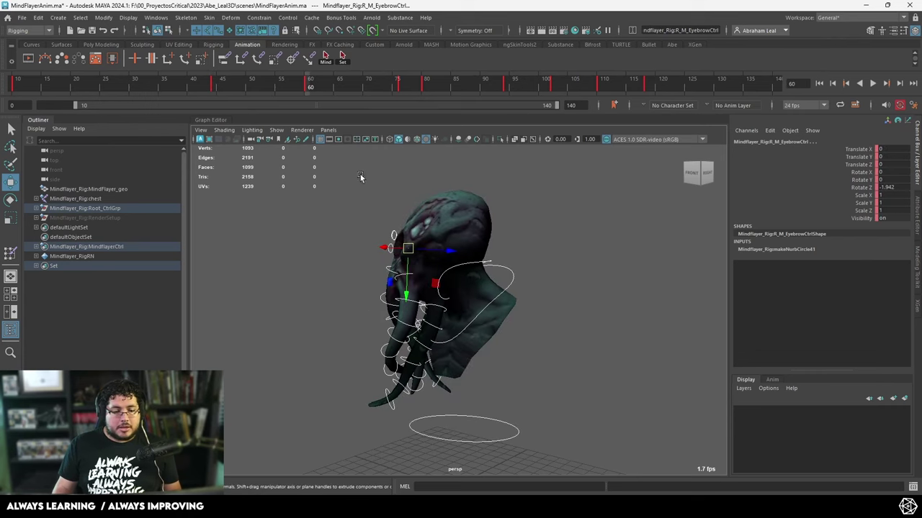
{"action": "left_click_drag", "start_coordinate": [411, 181], "coordinate": [525, 251], "text": "alt"}
{"action": "left_click", "coordinate": [527, 276]}
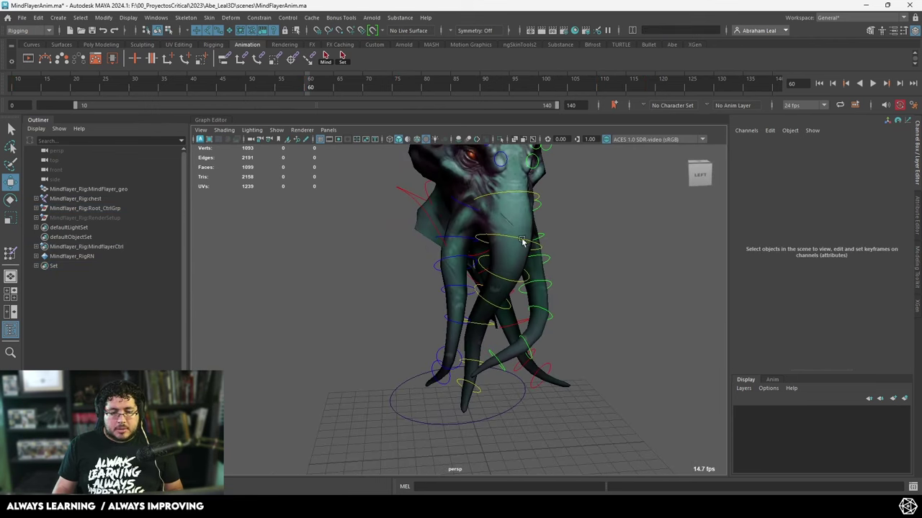
Select the tentacle controls from the second row down to the tips, leaving the base controls out.
{"action": "left_click", "coordinate": [509, 240]}
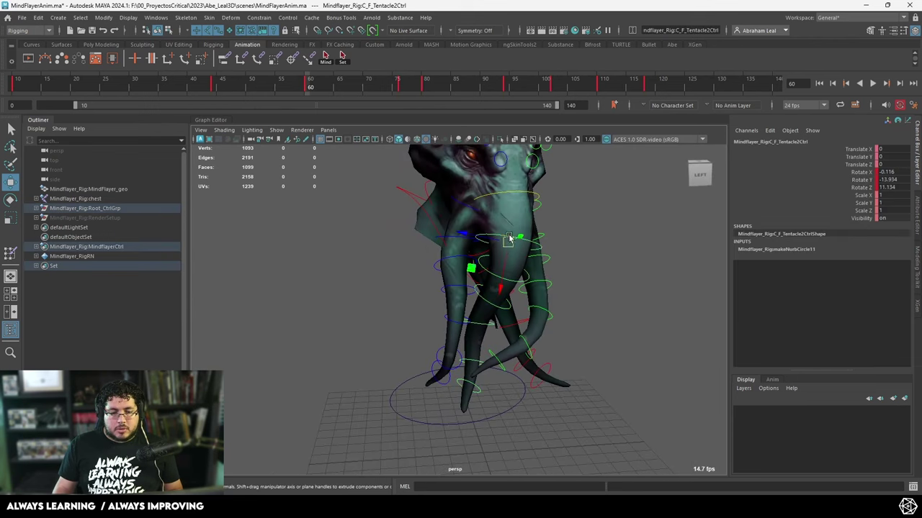
{"action": "key", "text": "q"}
{"action": "left_click", "coordinate": [487, 274]}
{"action": "left_click_drag", "start_coordinate": [475, 310], "coordinate": [506, 238], "text": "alt"}
{"action": "left_click_drag", "start_coordinate": [565, 203], "coordinate": [336, 401]}
{"action": "key", "text": "f"}
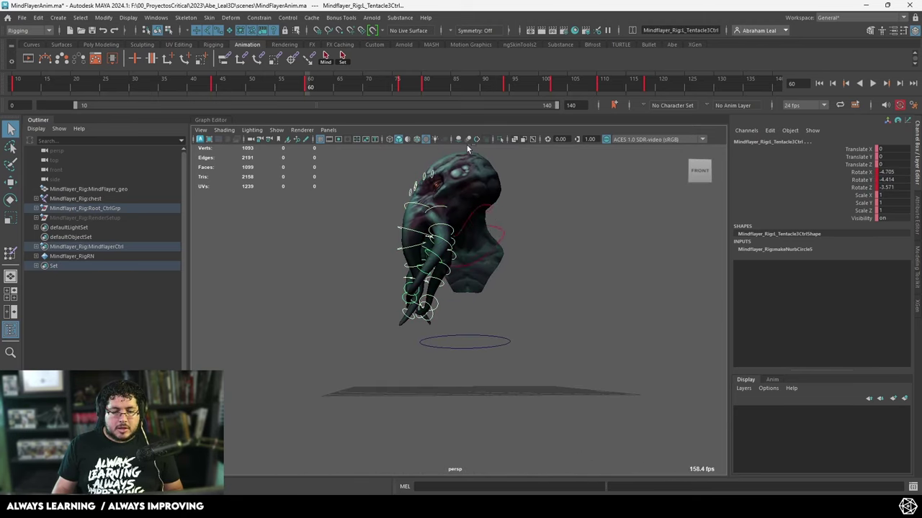
{"action": "left_click_drag", "start_coordinate": [374, 197], "coordinate": [478, 182], "text": "alt"}
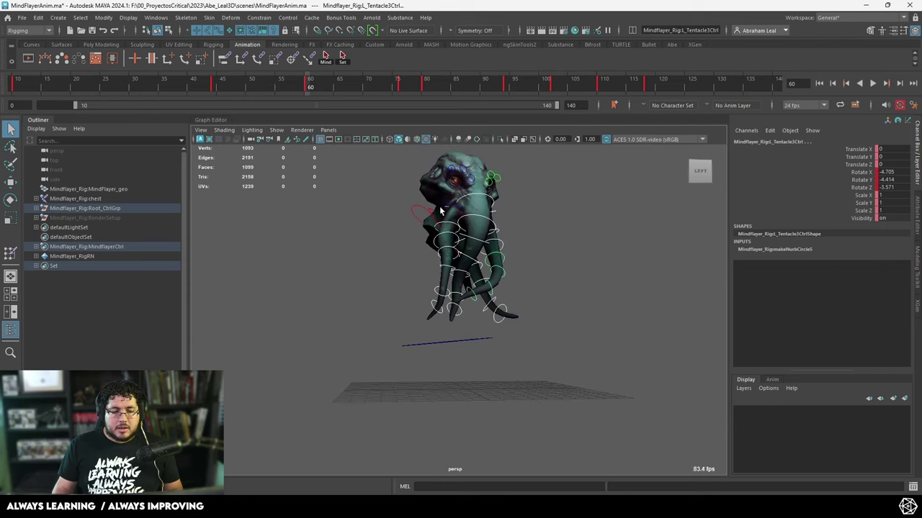
{"action": "left_click_drag", "start_coordinate": [524, 202], "coordinate": [453, 215], "text": "alt"}
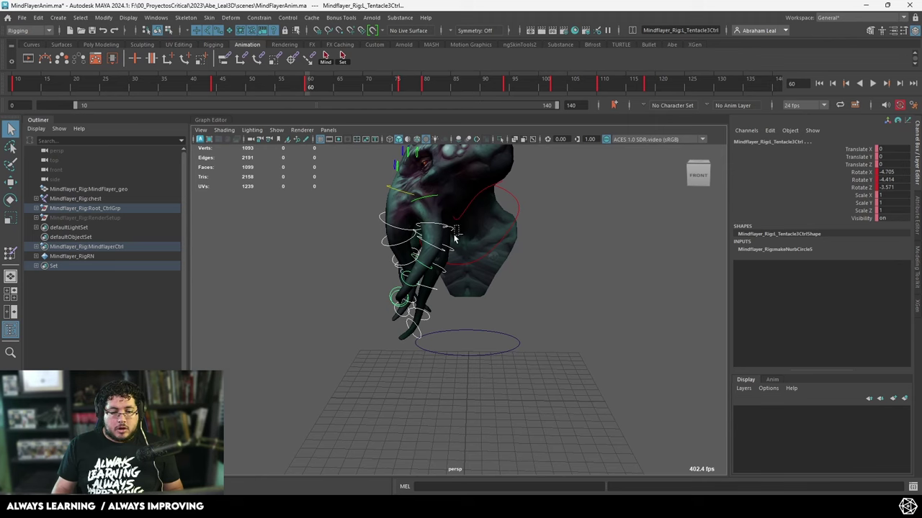
In wireframe, add the back tentacle's second control to the selection and shift the selected controls' keys after frame 40 two frames later.
{"action": "left_click_drag", "start_coordinate": [481, 234], "coordinate": [507, 256], "text": "alt"}
{"action": "key", "text": "4"}
{"action": "left_click_drag", "start_coordinate": [494, 215], "coordinate": [541, 216], "text": "alt"}
{"action": "left_click", "coordinate": [480, 257], "text": "shift"}
{"action": "left_click_drag", "start_coordinate": [481, 257], "coordinate": [618, 253], "text": "alt"}
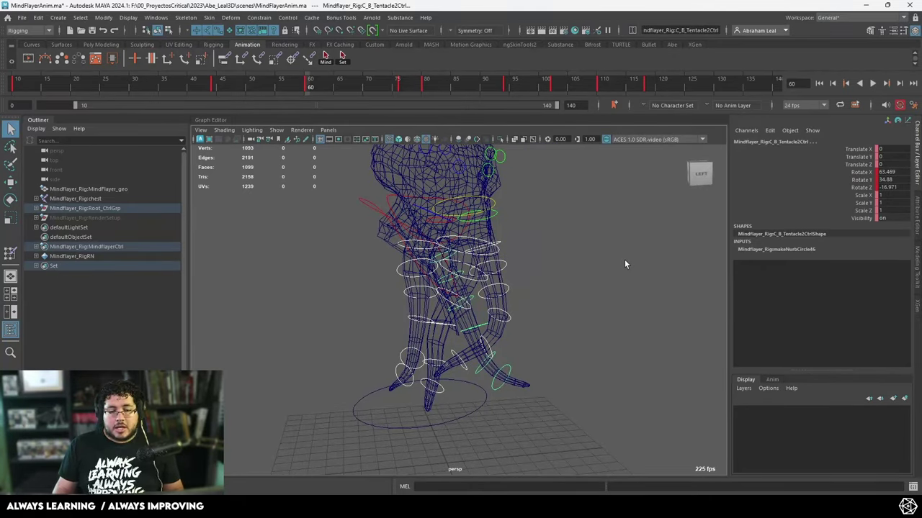
{"action": "scroll", "coordinate": [600, 242], "scroll_direction": "down", "scroll_amount": 1}
{"action": "scroll", "coordinate": [602, 242], "scroll_direction": "up", "scroll_amount": 1}
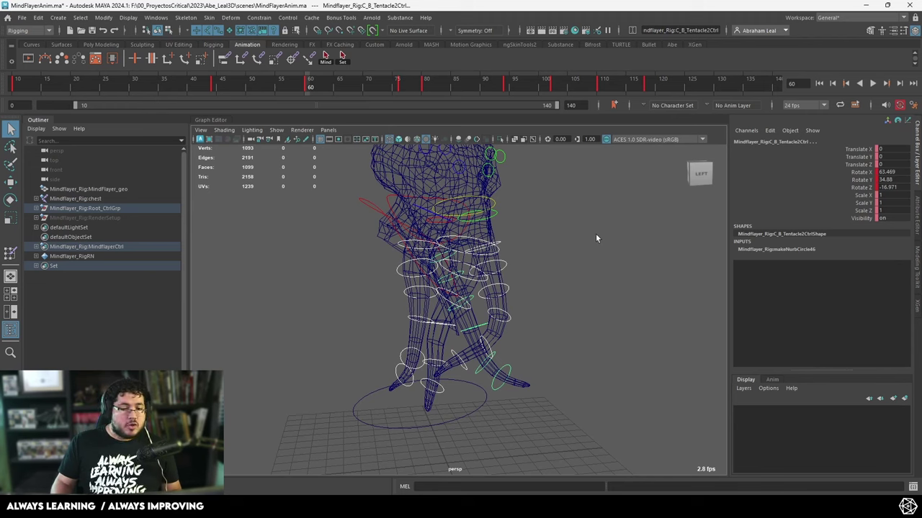
{"action": "left_click_drag", "start_coordinate": [666, 84], "coordinate": [192, 109], "text": "shift"}
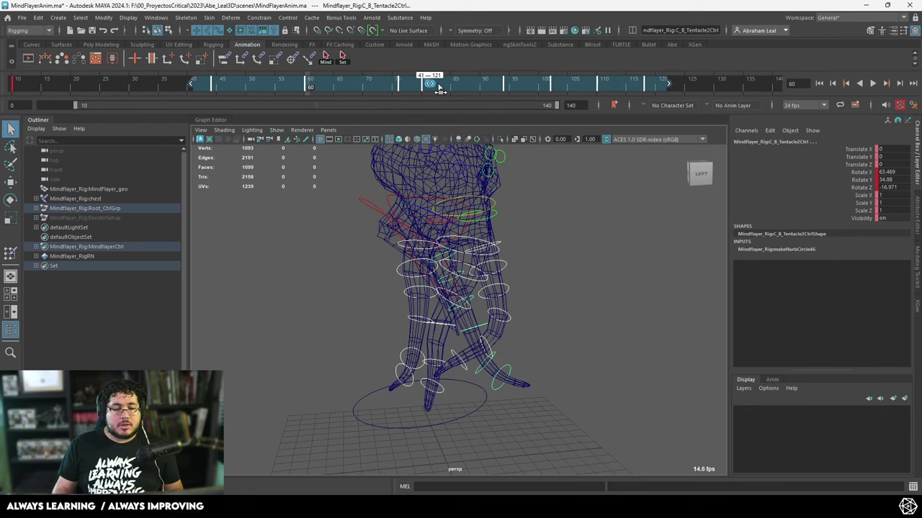
{"action": "left_click_drag", "start_coordinate": [439, 88], "coordinate": [446, 88]}
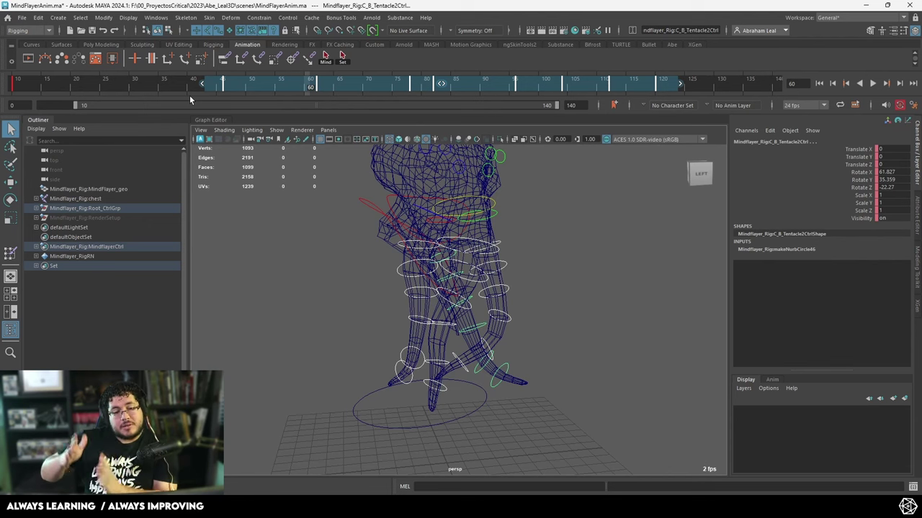
Deselect the second row of tentacle controls and shift the remaining controls' keys another two frames later, starting at frame 48.
{"action": "scroll", "coordinate": [547, 214], "scroll_direction": "up", "scroll_amount": 3}
{"action": "left_click_drag", "start_coordinate": [568, 214], "coordinate": [513, 205], "text": "alt"}
{"action": "left_click", "coordinate": [526, 243]}
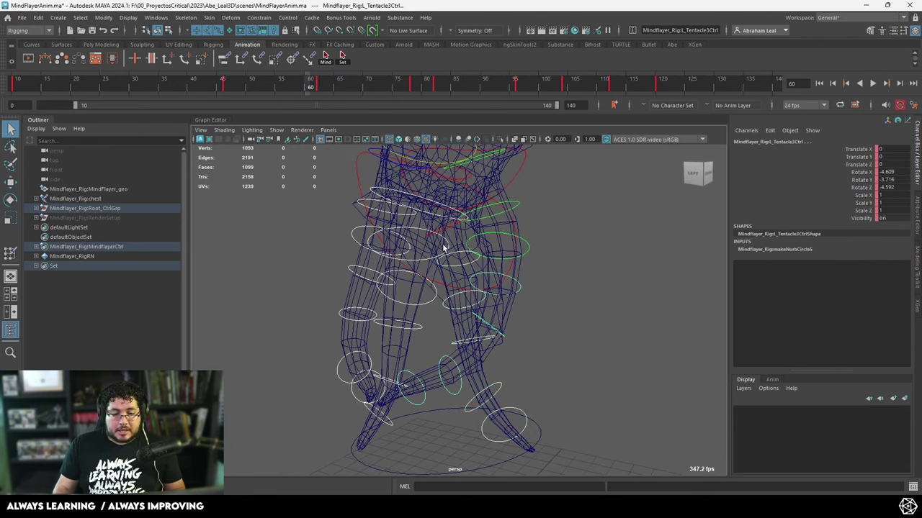
{"action": "left_click_drag", "start_coordinate": [462, 243], "coordinate": [442, 236], "text": "alt"}
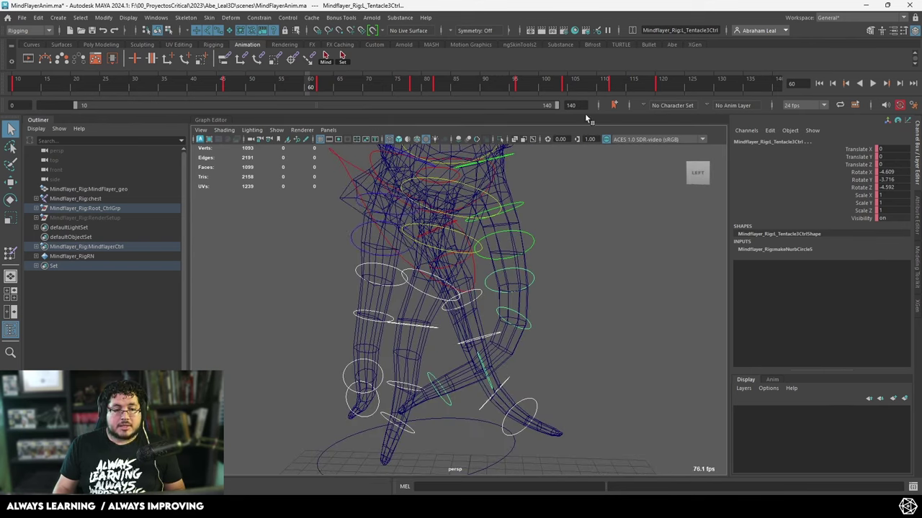
{"action": "left_click_drag", "start_coordinate": [692, 85], "coordinate": [216, 124], "text": "shift"}
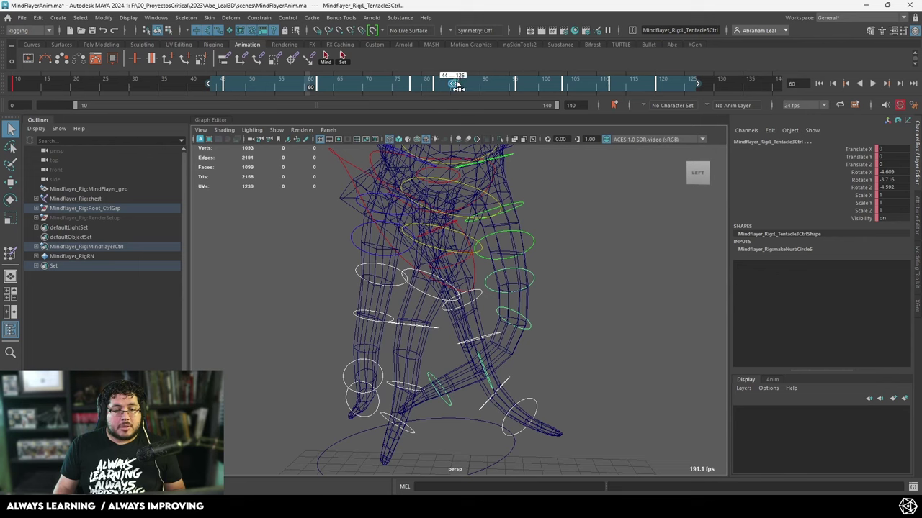
{"action": "left_click_drag", "start_coordinate": [461, 86], "coordinate": [473, 85]}
Remove more upper tentacle controls from the selection and shift the remaining controls' keys two frames later, starting at frame 50.
{"action": "middle_click_drag", "start_coordinate": [509, 223], "coordinate": [492, 185], "text": "alt"}
{"action": "left_click_drag", "start_coordinate": [399, 207], "coordinate": [387, 237], "text": "shift"}
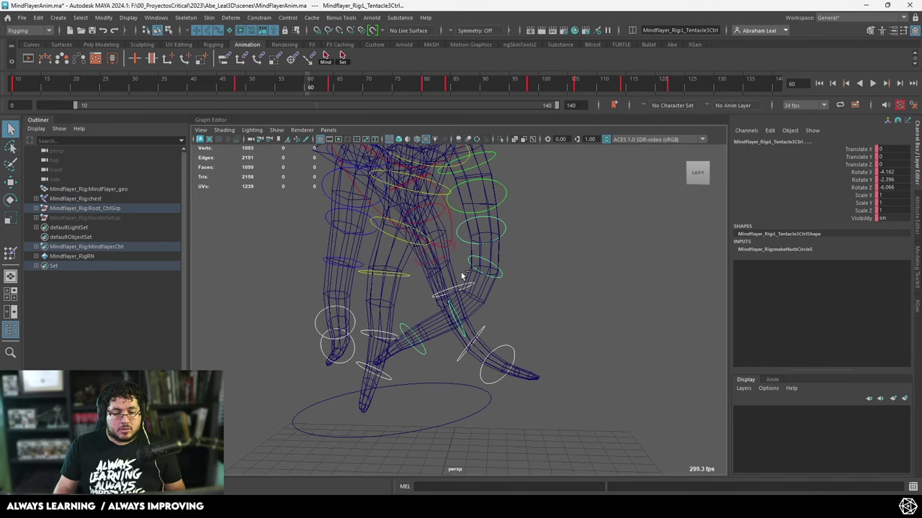
{"action": "left_click_drag", "start_coordinate": [685, 80], "coordinate": [262, 100], "text": "shift"}
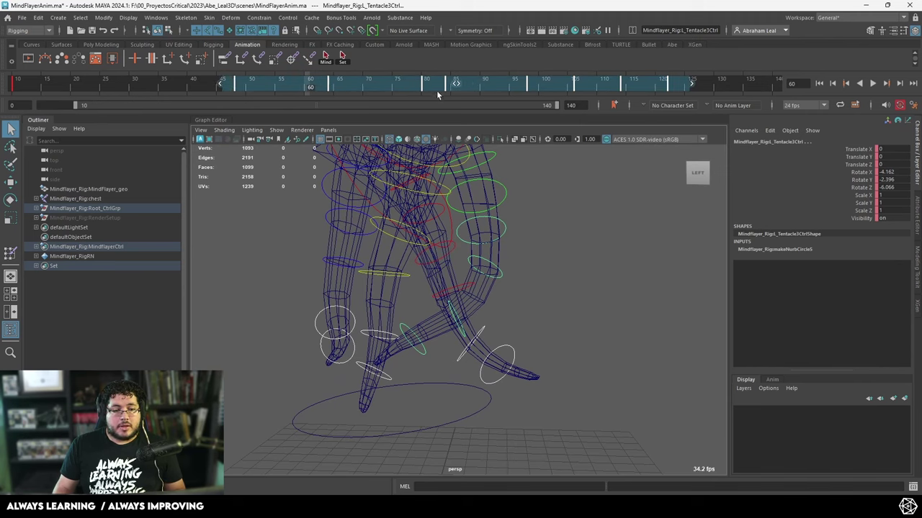
{"action": "left_click_drag", "start_coordinate": [458, 85], "coordinate": [473, 89]}
Narrow the selection to controls near the tentacle tips and shift their keys two frames later, starting at frame 52.
{"action": "middle_click_drag", "start_coordinate": [520, 287], "coordinate": [500, 252], "text": "alt"}
{"action": "left_click", "coordinate": [484, 197], "text": "ctrl"}
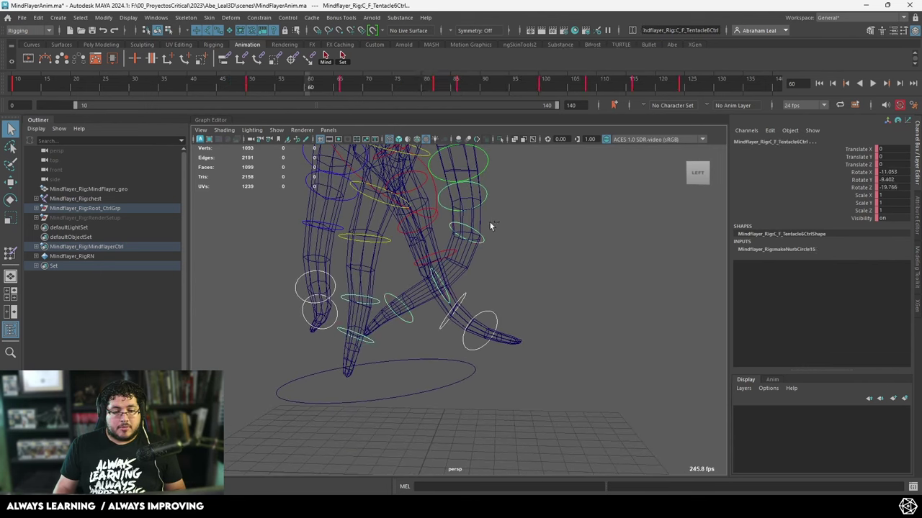
{"action": "left_click_drag", "start_coordinate": [462, 275], "coordinate": [461, 299], "text": "alt"}
{"action": "left_click_drag", "start_coordinate": [337, 269], "coordinate": [315, 281], "text": "ctrl"}
{"action": "left_click_drag", "start_coordinate": [350, 282], "coordinate": [356, 282], "text": "alt"}
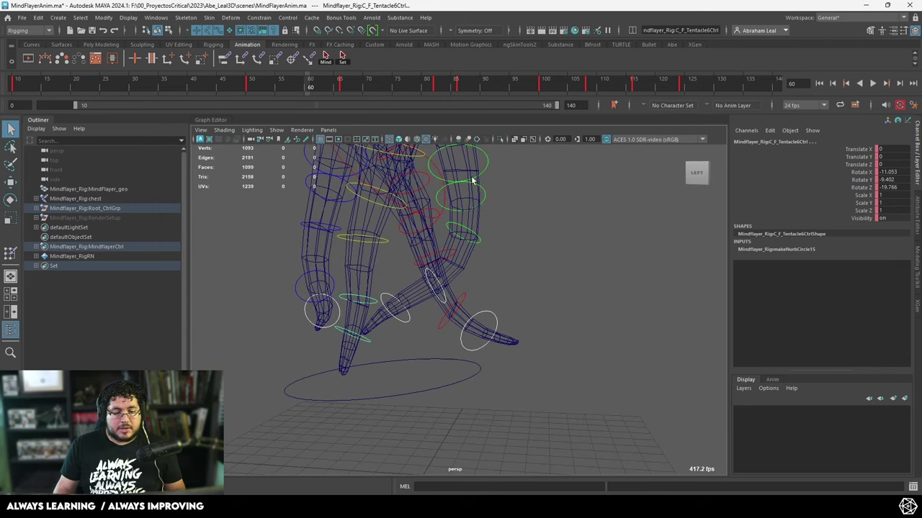
{"action": "left_click_drag", "start_coordinate": [686, 85], "coordinate": [238, 121], "text": "shift"}
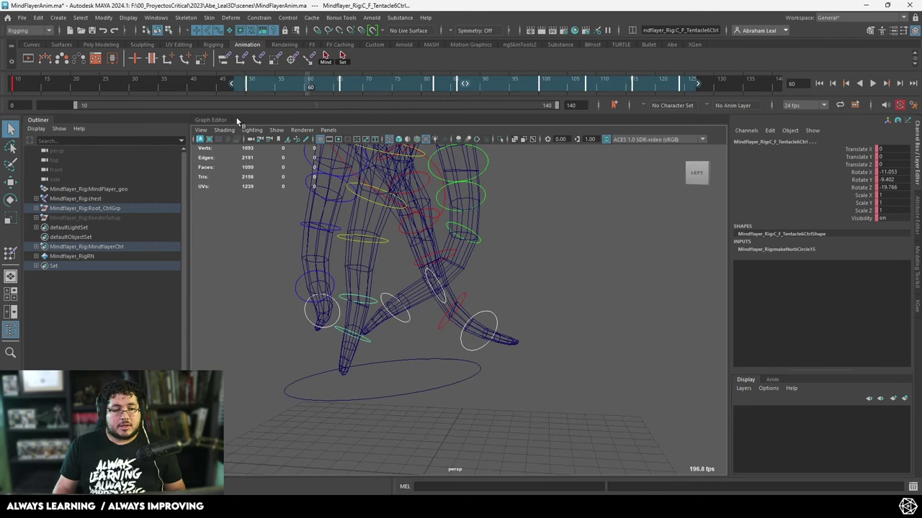
{"action": "left_click_drag", "start_coordinate": [477, 85], "coordinate": [488, 85]}
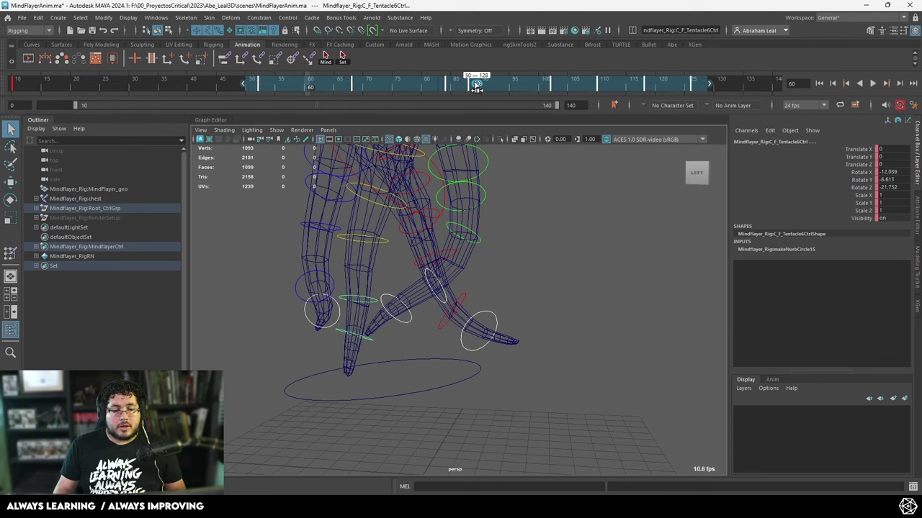
Select all the rig controls, restore the textured display, and scrub the animation through to frame 126.
{"action": "left_click", "coordinate": [466, 164]}
{"action": "scroll", "coordinate": [409, 156], "scroll_direction": "down", "scroll_amount": 3}
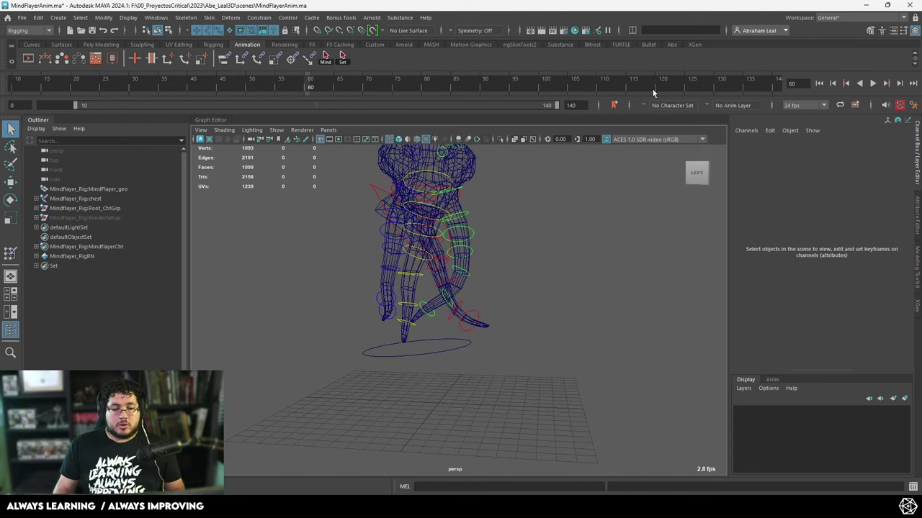
{"action": "left_click", "coordinate": [342, 56]}
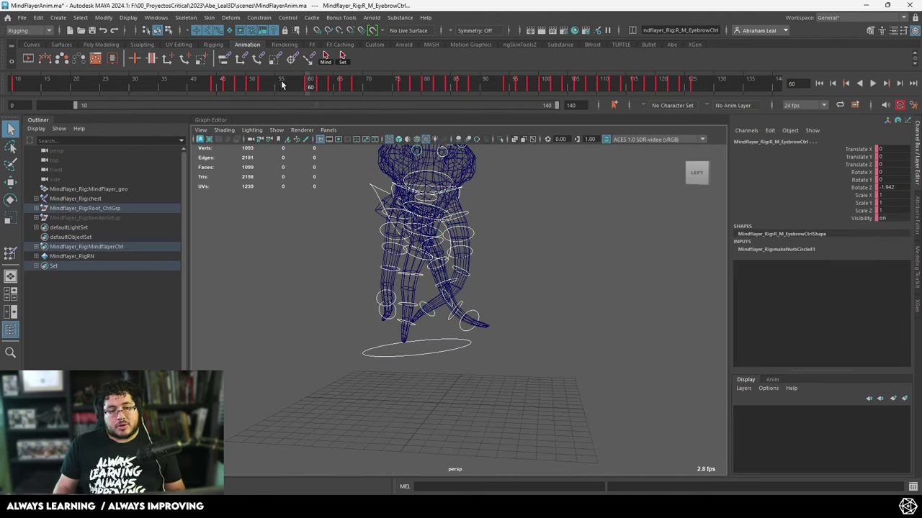
{"action": "key", "text": "6"}
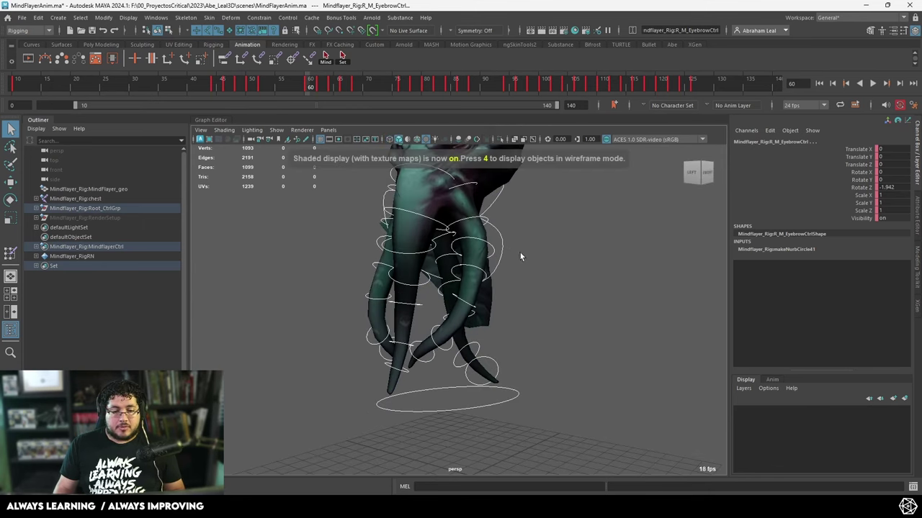
{"action": "mouse_move", "coordinate": [115, 88]}
{"action": "left_mouse_down"}
{"action": "mouse_move", "coordinate": [559, 111]}
{"action": "mouse_move", "coordinate": [692, 133]}
{"action": "left_mouse_up"}
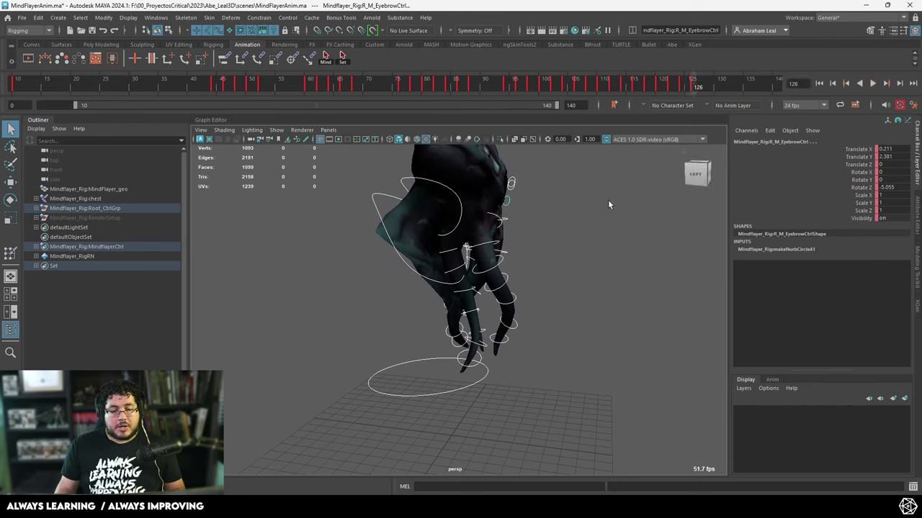
Hide the rig's control curves in the viewport and clear the selection.
{"action": "left_click_drag", "start_coordinate": [608, 200], "coordinate": [555, 202], "text": "alt"}
{"action": "key", "text": "alt+1"}
{"action": "left_click", "coordinate": [638, 252]}
{"action": "left_click_drag", "start_coordinate": [638, 251], "coordinate": [624, 252], "text": "alt"}
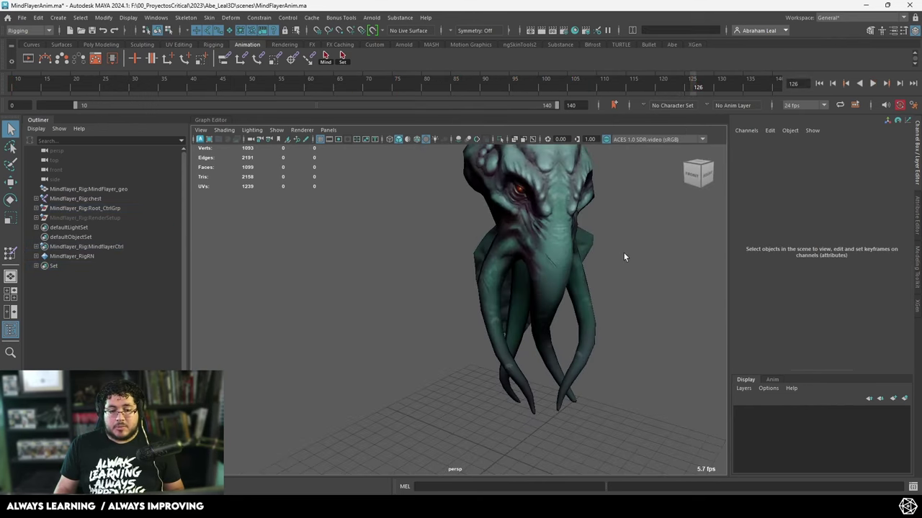
Play the full animation from the start of the range with the whole character in view.
{"action": "middle_click_drag", "start_coordinate": [623, 252], "coordinate": [584, 252], "text": "alt"}
{"action": "right_click_drag", "start_coordinate": [584, 252], "coordinate": [569, 248], "text": "alt"}
{"action": "left_click_drag", "start_coordinate": [569, 248], "coordinate": [576, 227], "text": "alt"}
{"action": "left_click", "coordinate": [819, 83]}
{"action": "left_click", "coordinate": [871, 82]}
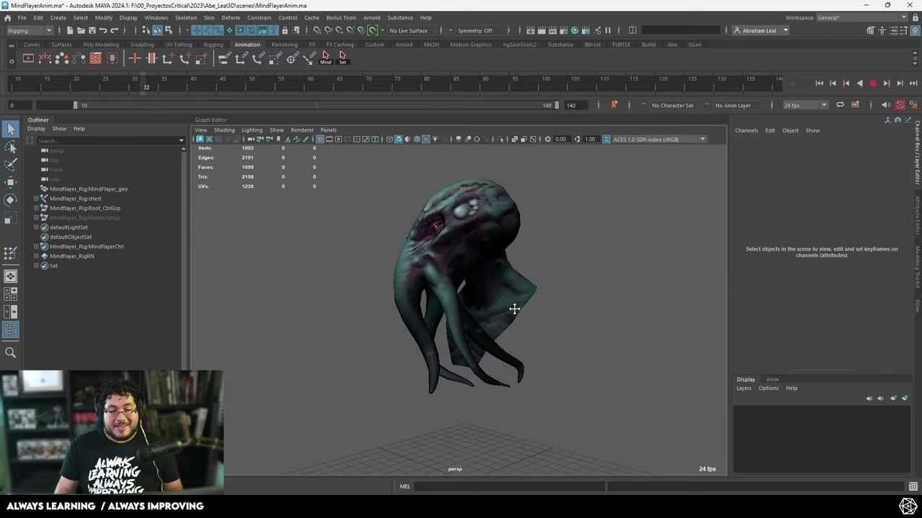
Unhide the Mindflayer_Rig:RenderSetup group to watch the playback against its environment and lights.
{"action": "left_click", "coordinate": [60, 218]}
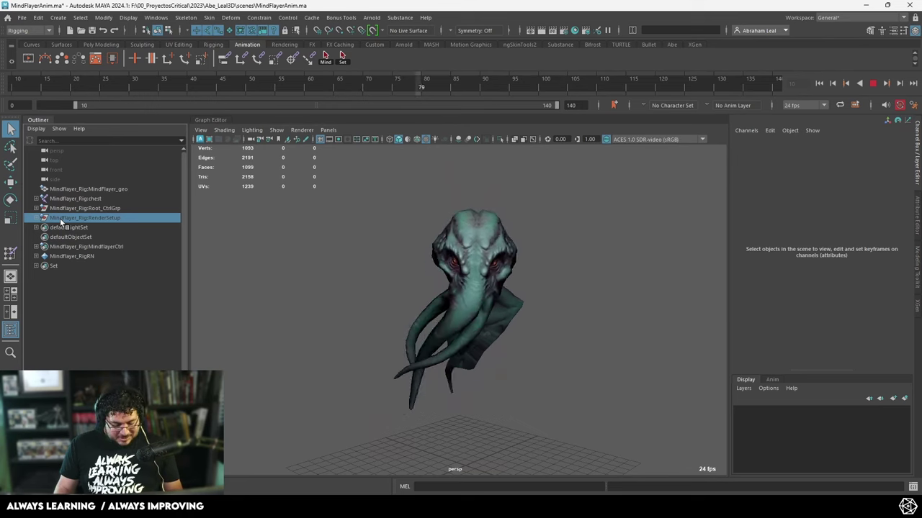
{"action": "key", "text": "shift+h"}
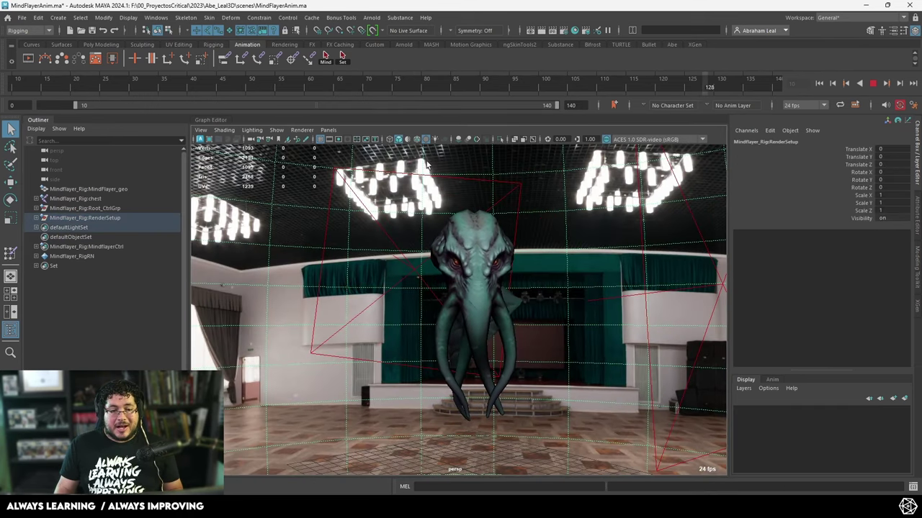
{"action": "left_click_drag", "start_coordinate": [531, 264], "coordinate": [518, 278], "text": "alt"}
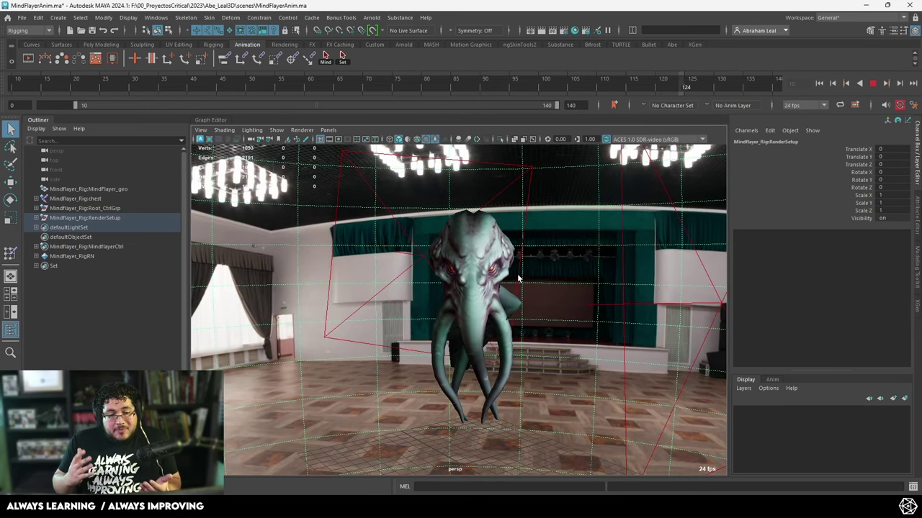